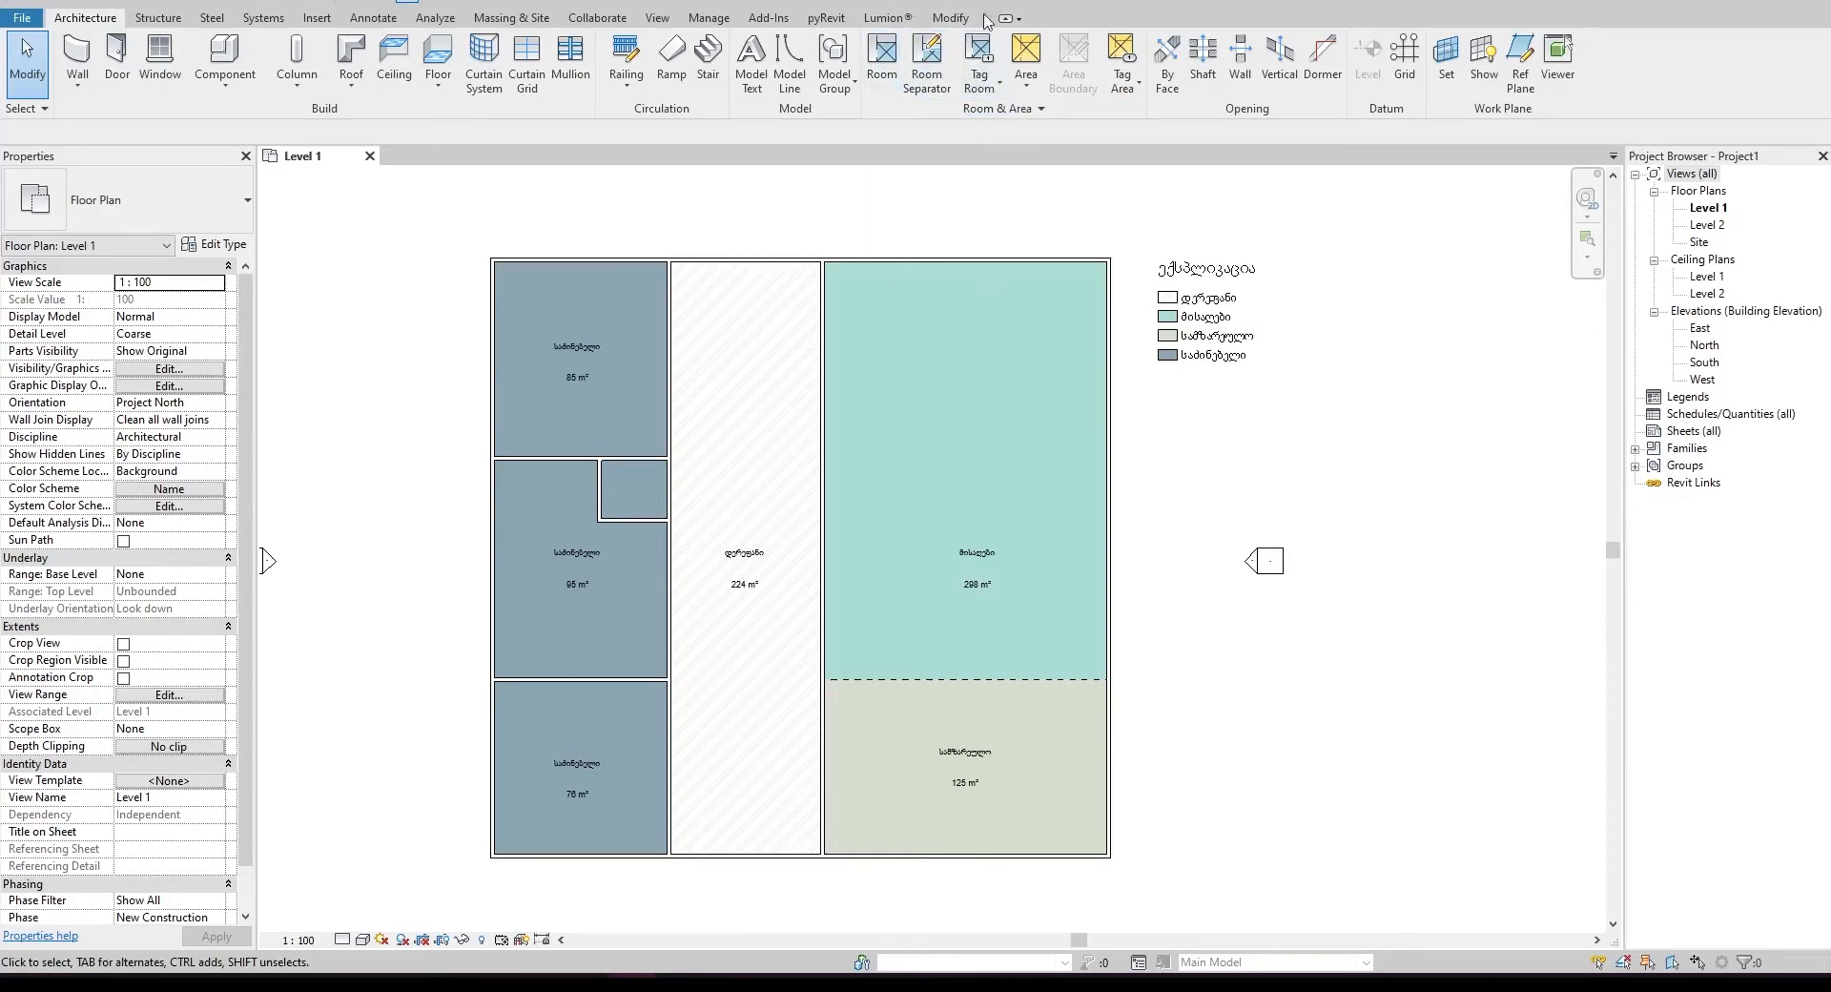
- Examine the colour-coded Level 1 floor plan with its room names, room areas, separation line and legend
middle_drag(842, 257, 875, 266)
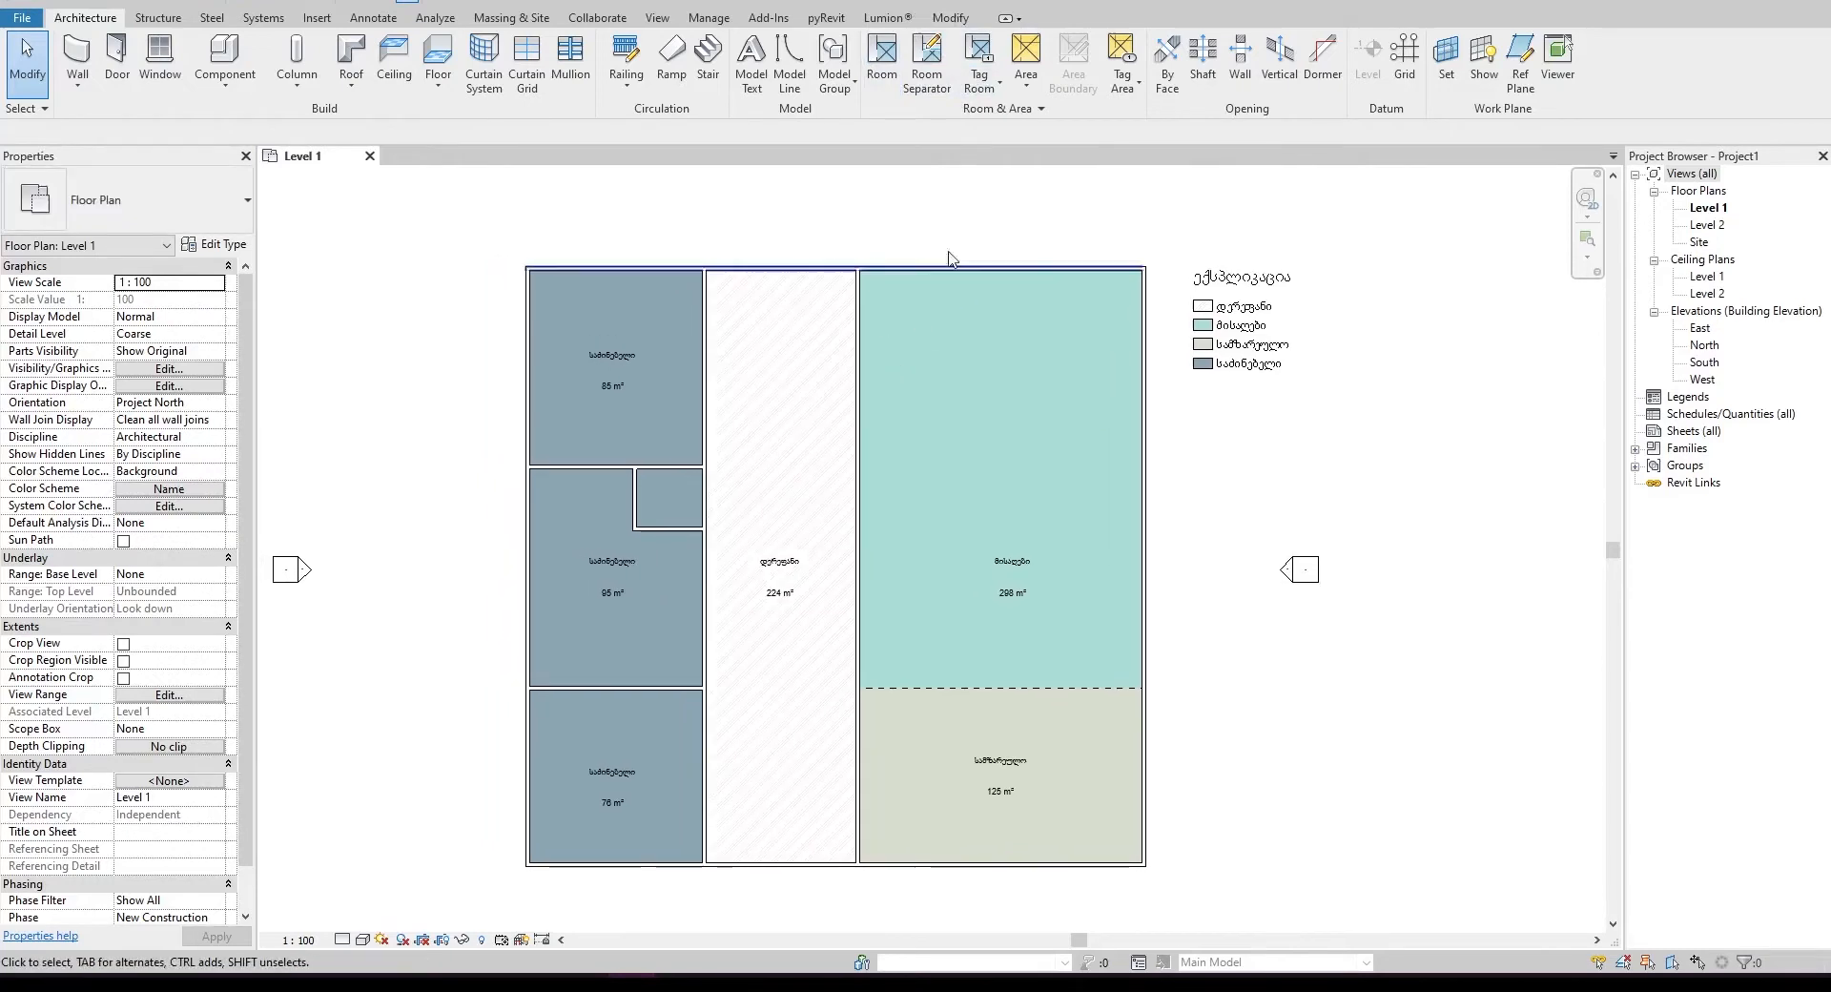
scroll(1013, 222, down, 1)
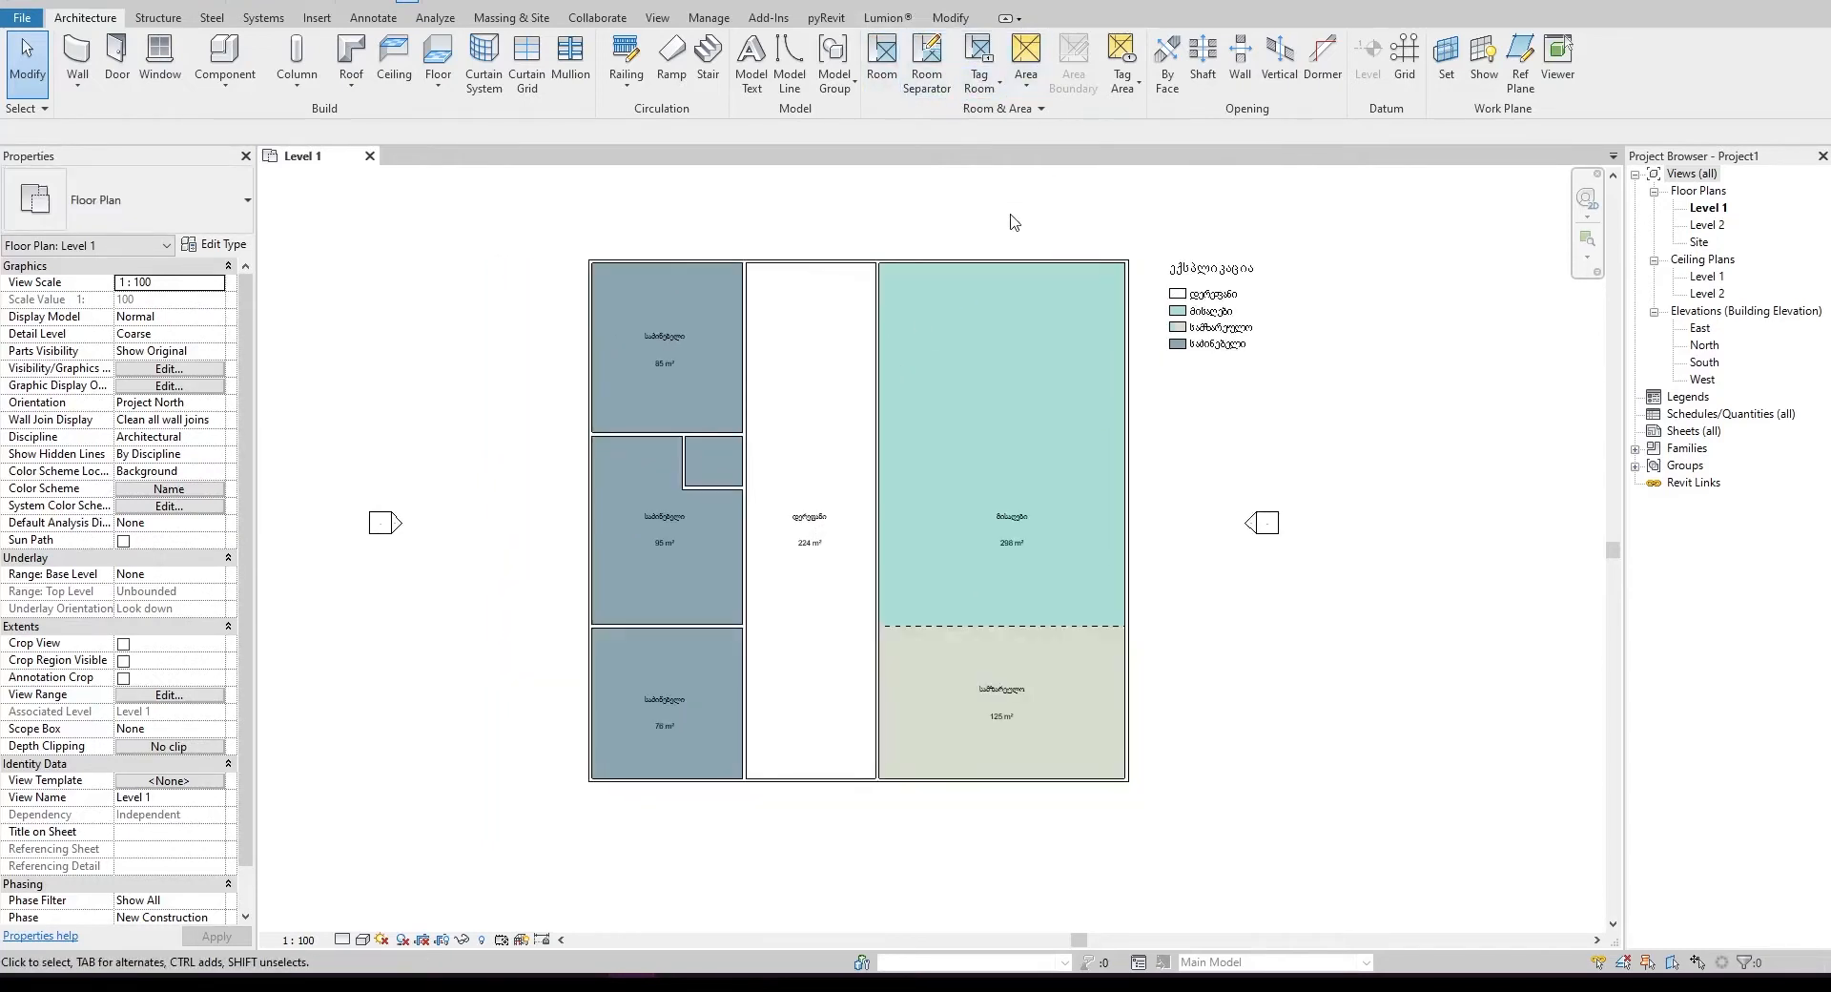
middle_drag(1014, 222, 1017, 253)
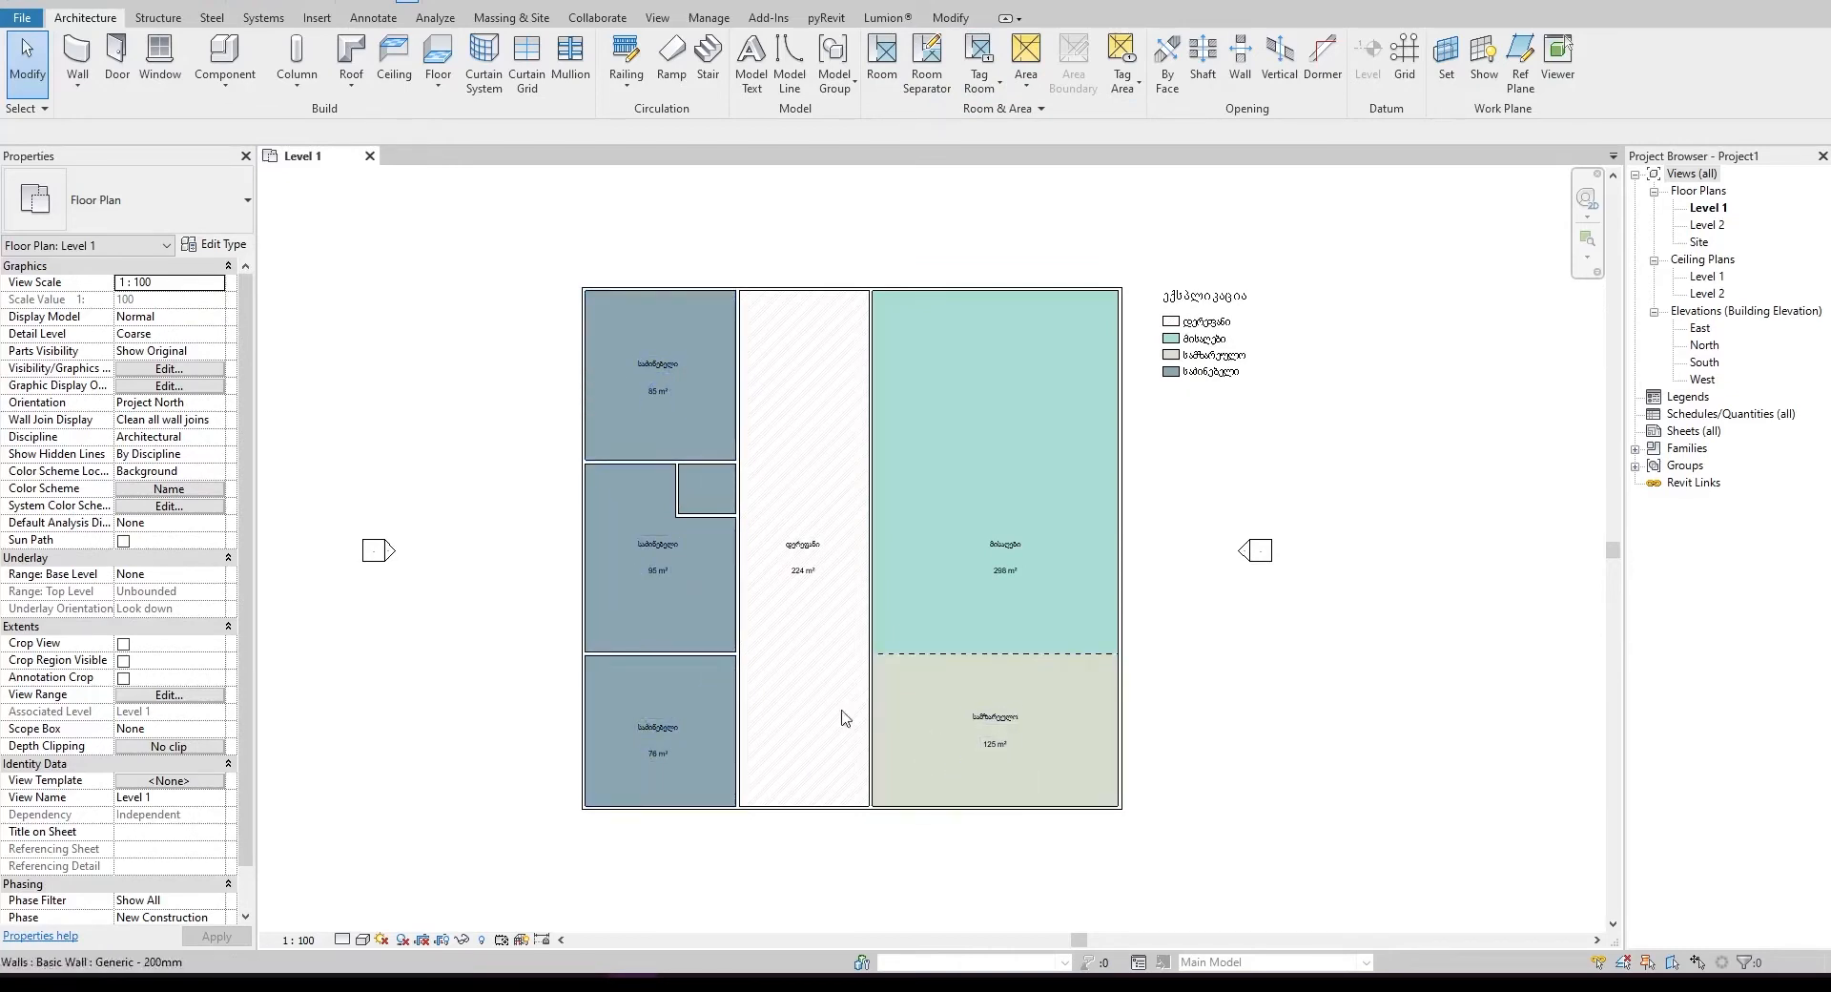
middle_drag(866, 576, 807, 579)
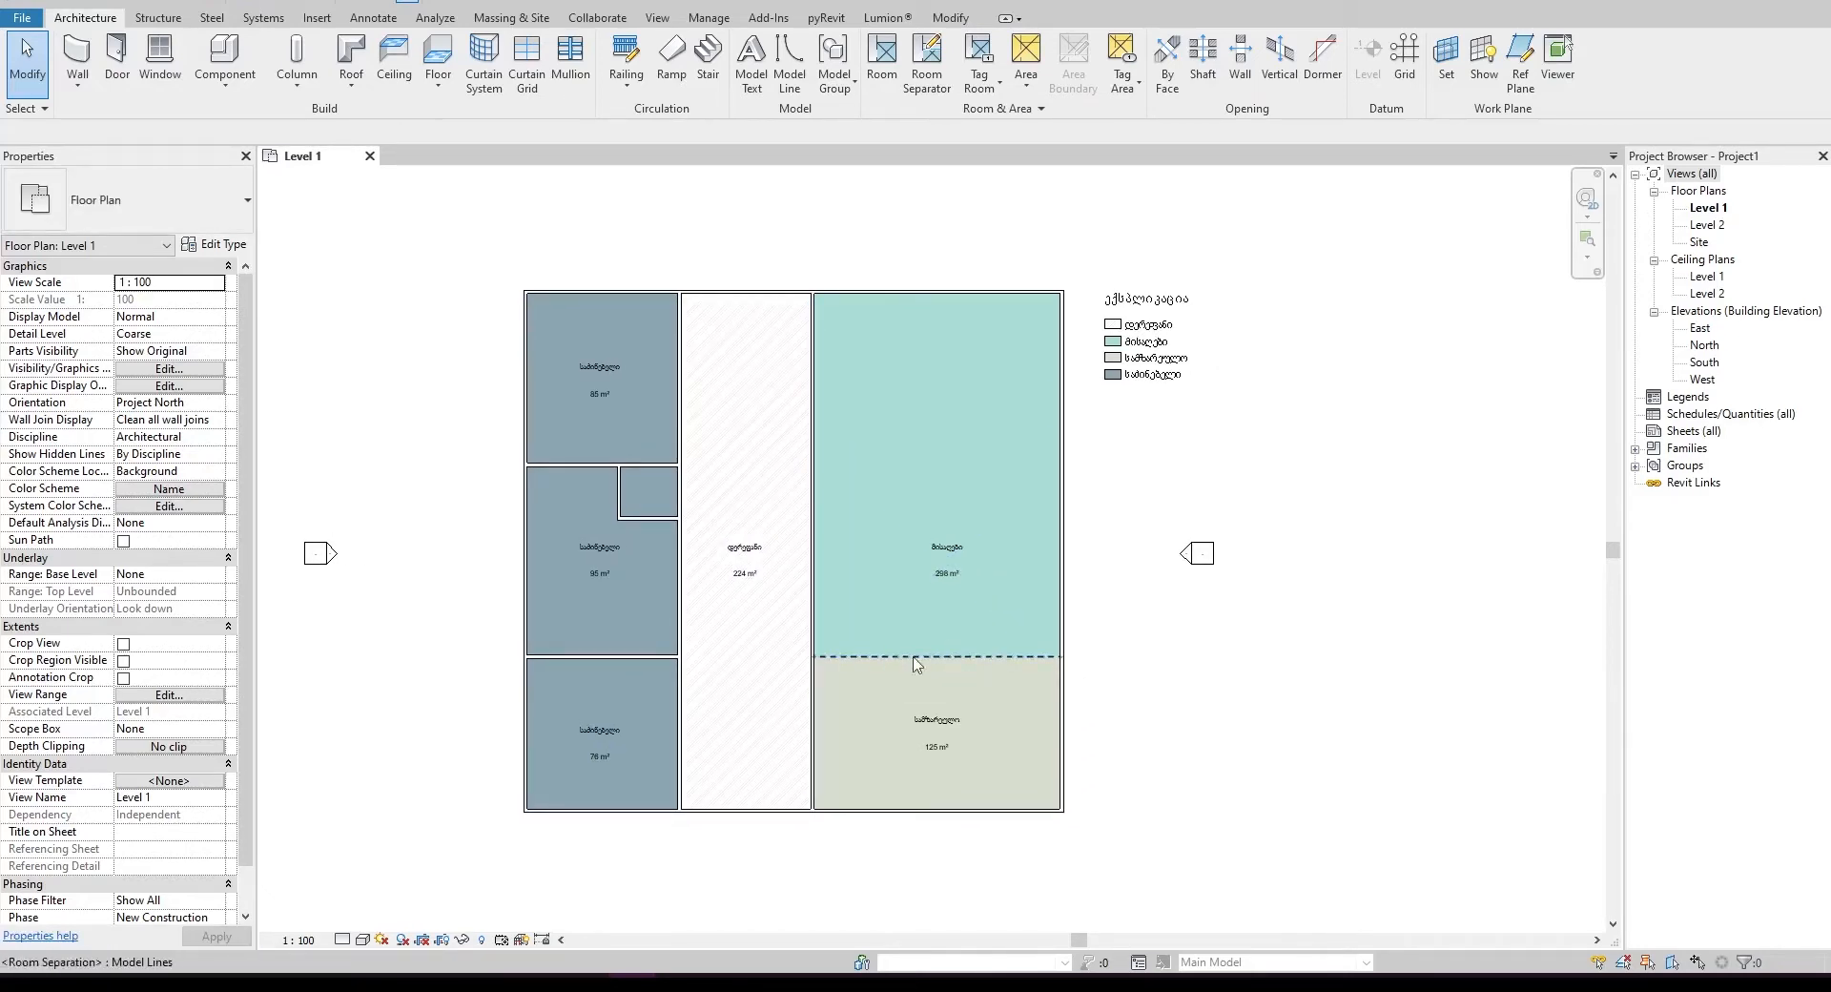
middle_drag(927, 619, 925, 645)
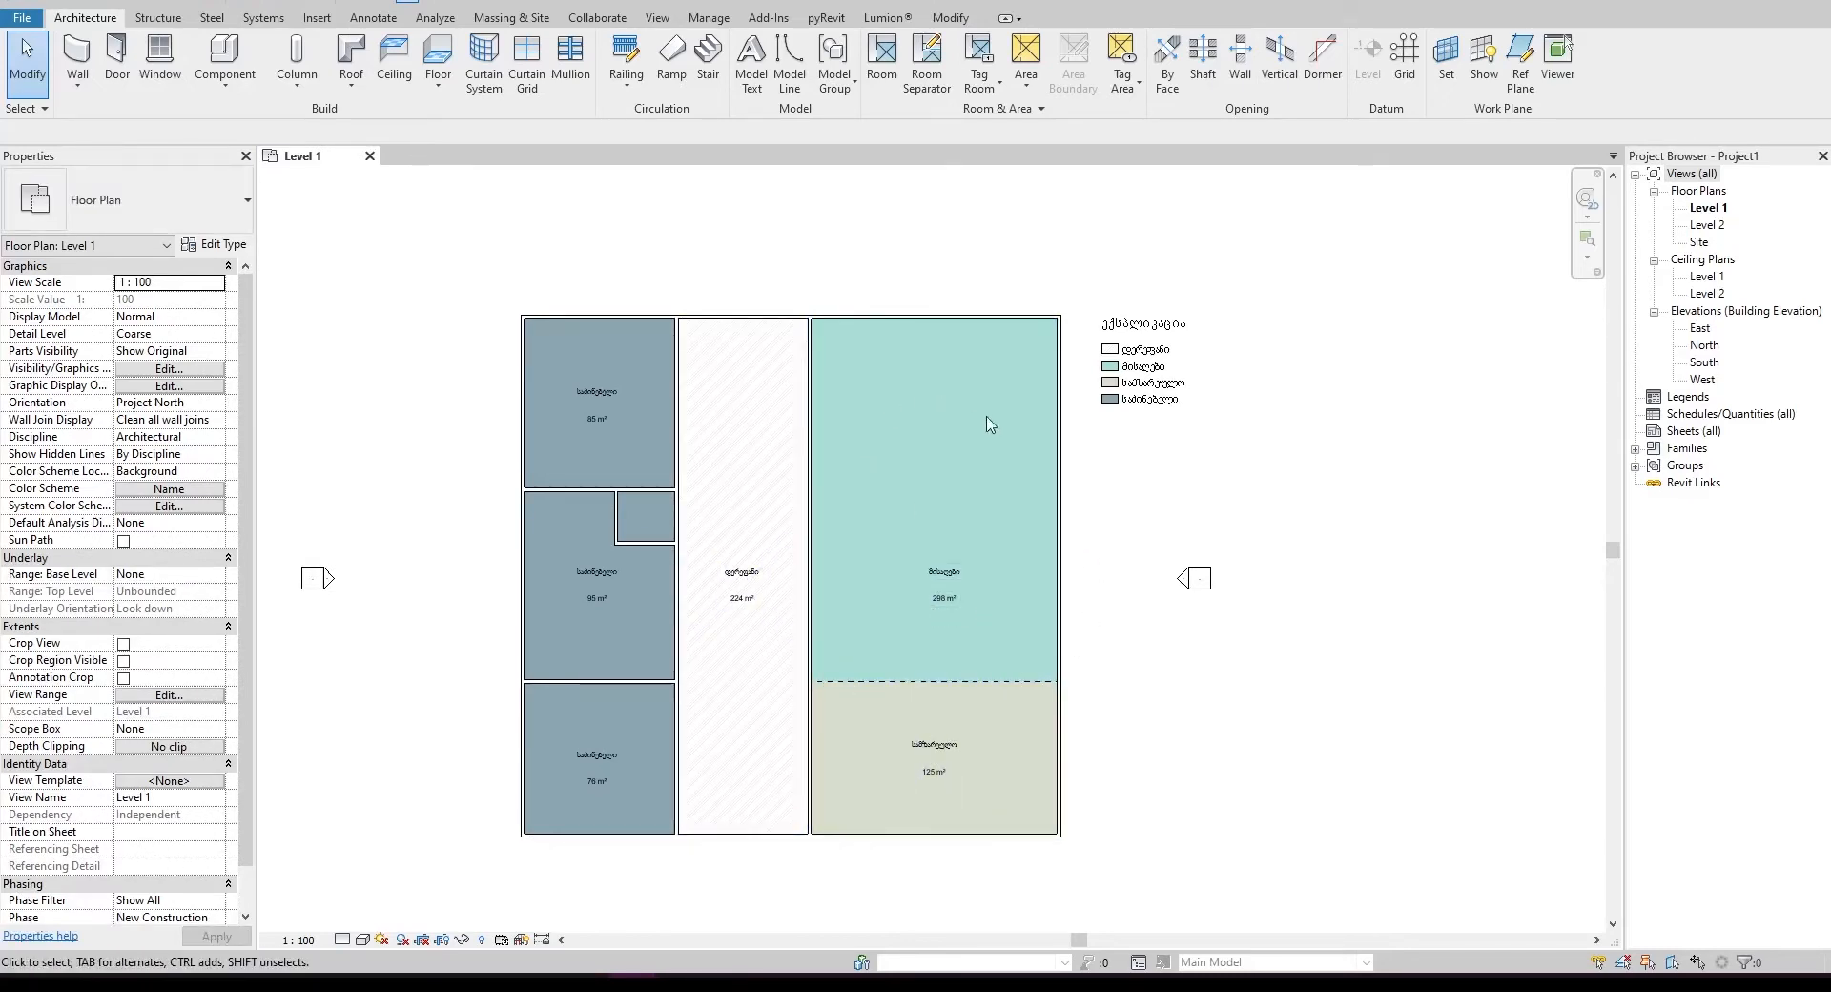
middle_drag(839, 370, 825, 367)
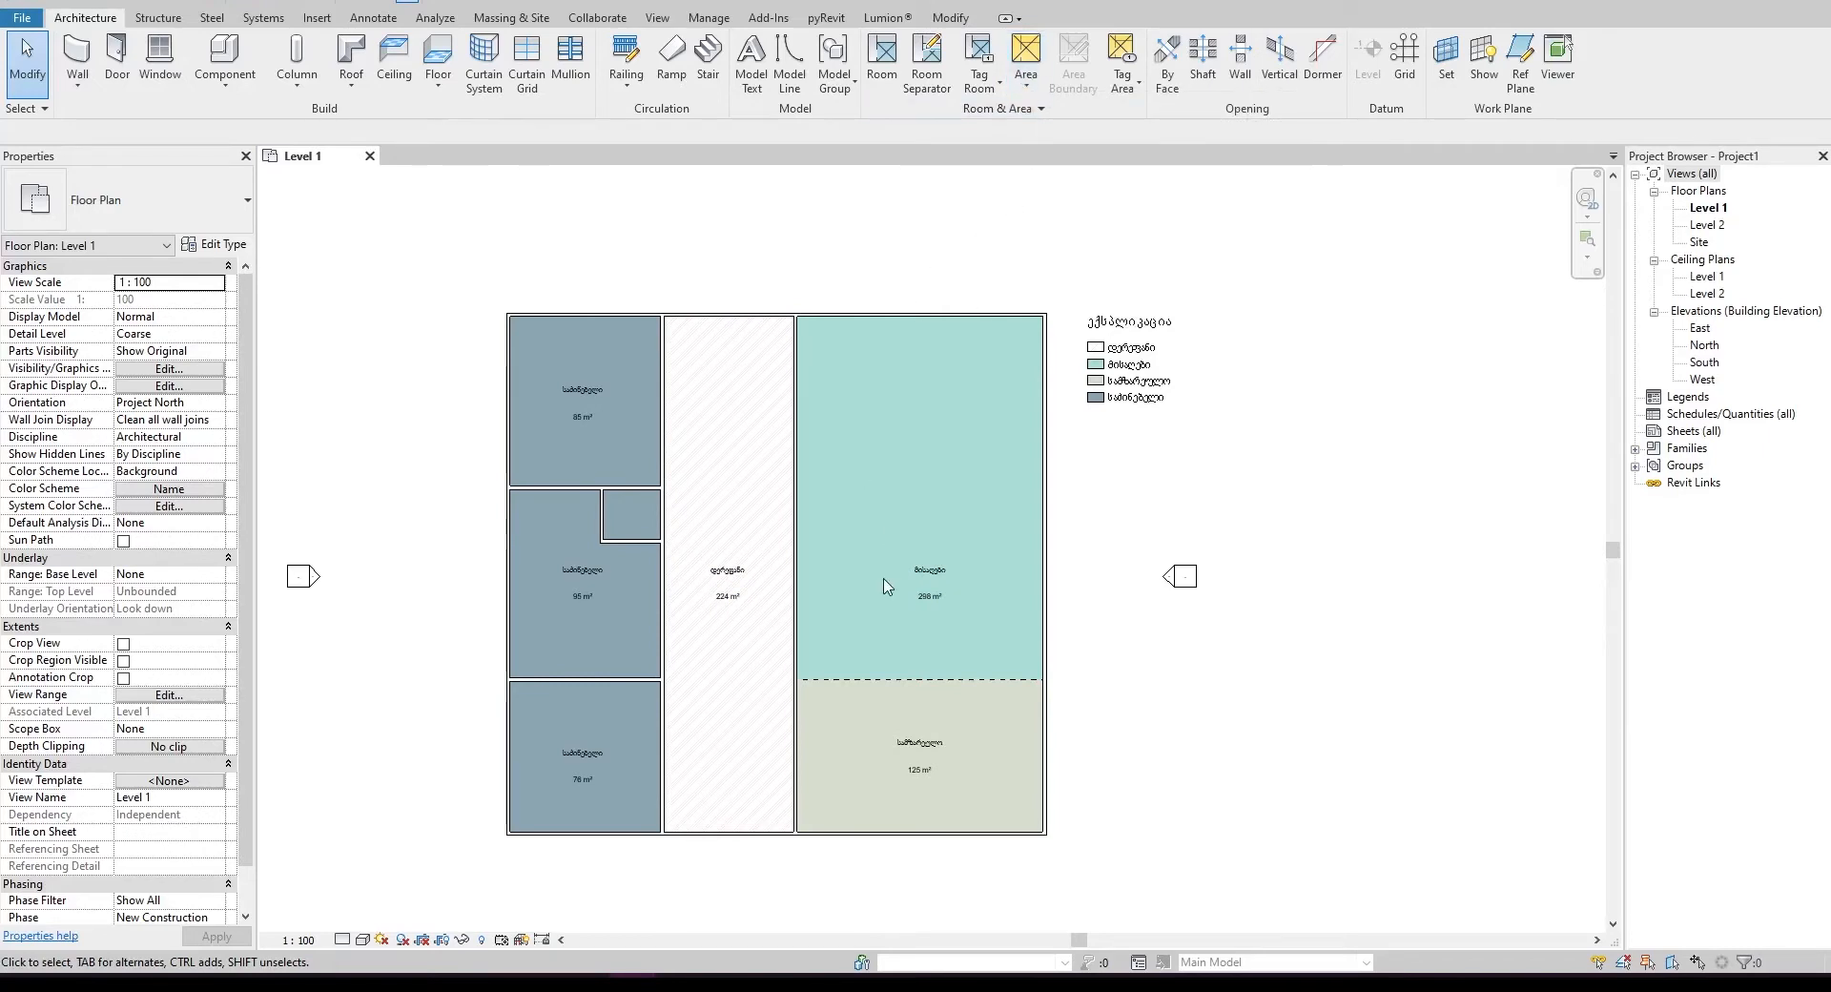
scroll(855, 632, down, 1)
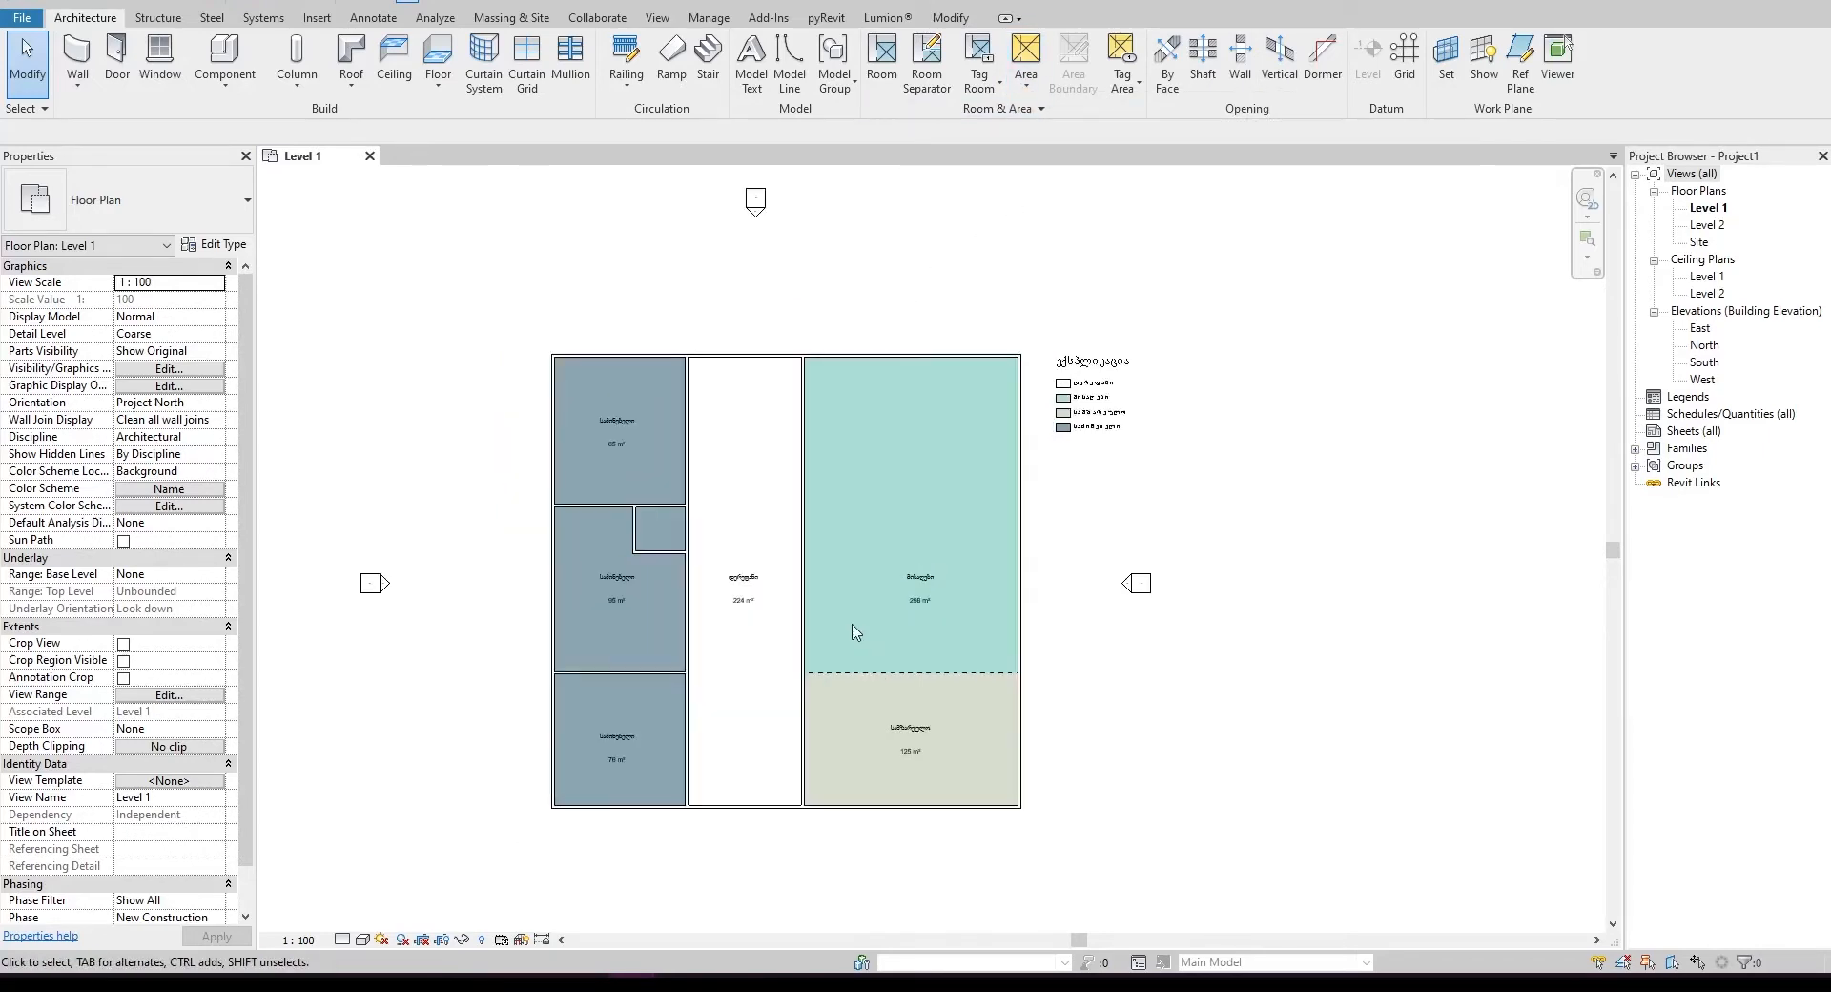
scroll(863, 635, down, 2)
scroll(638, 568, up, 2)
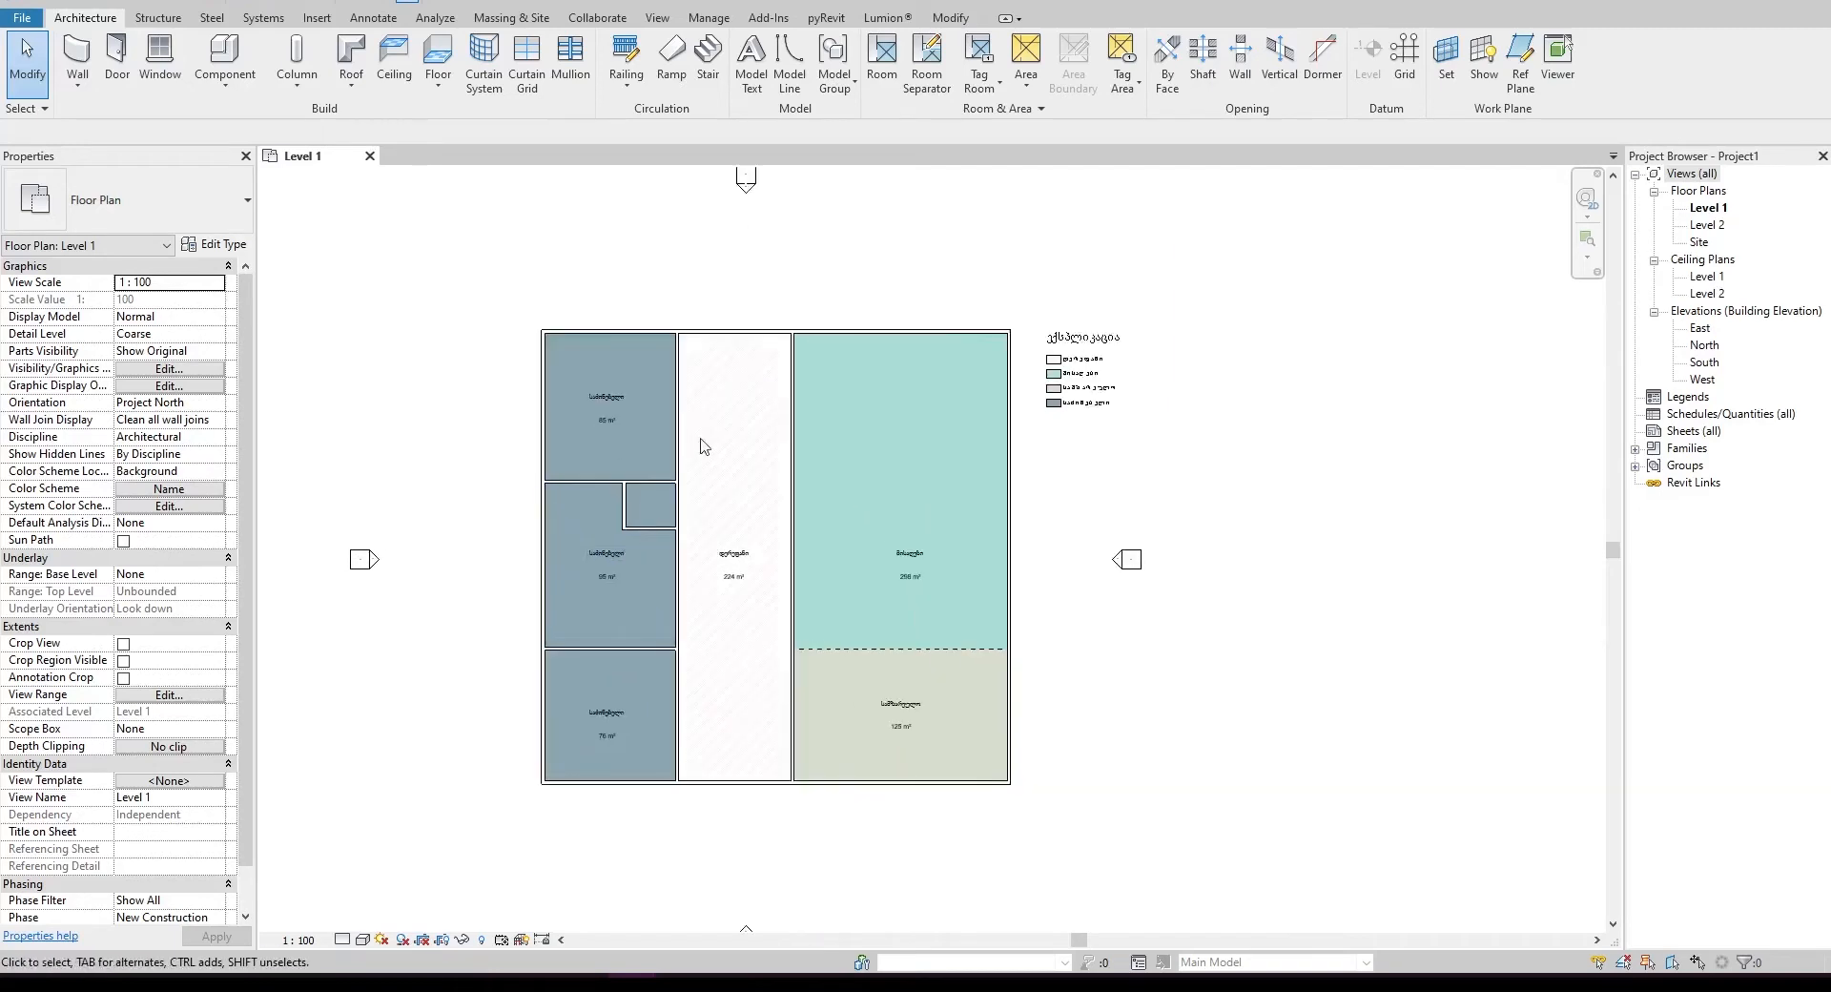
middle_drag(696, 456, 739, 463)
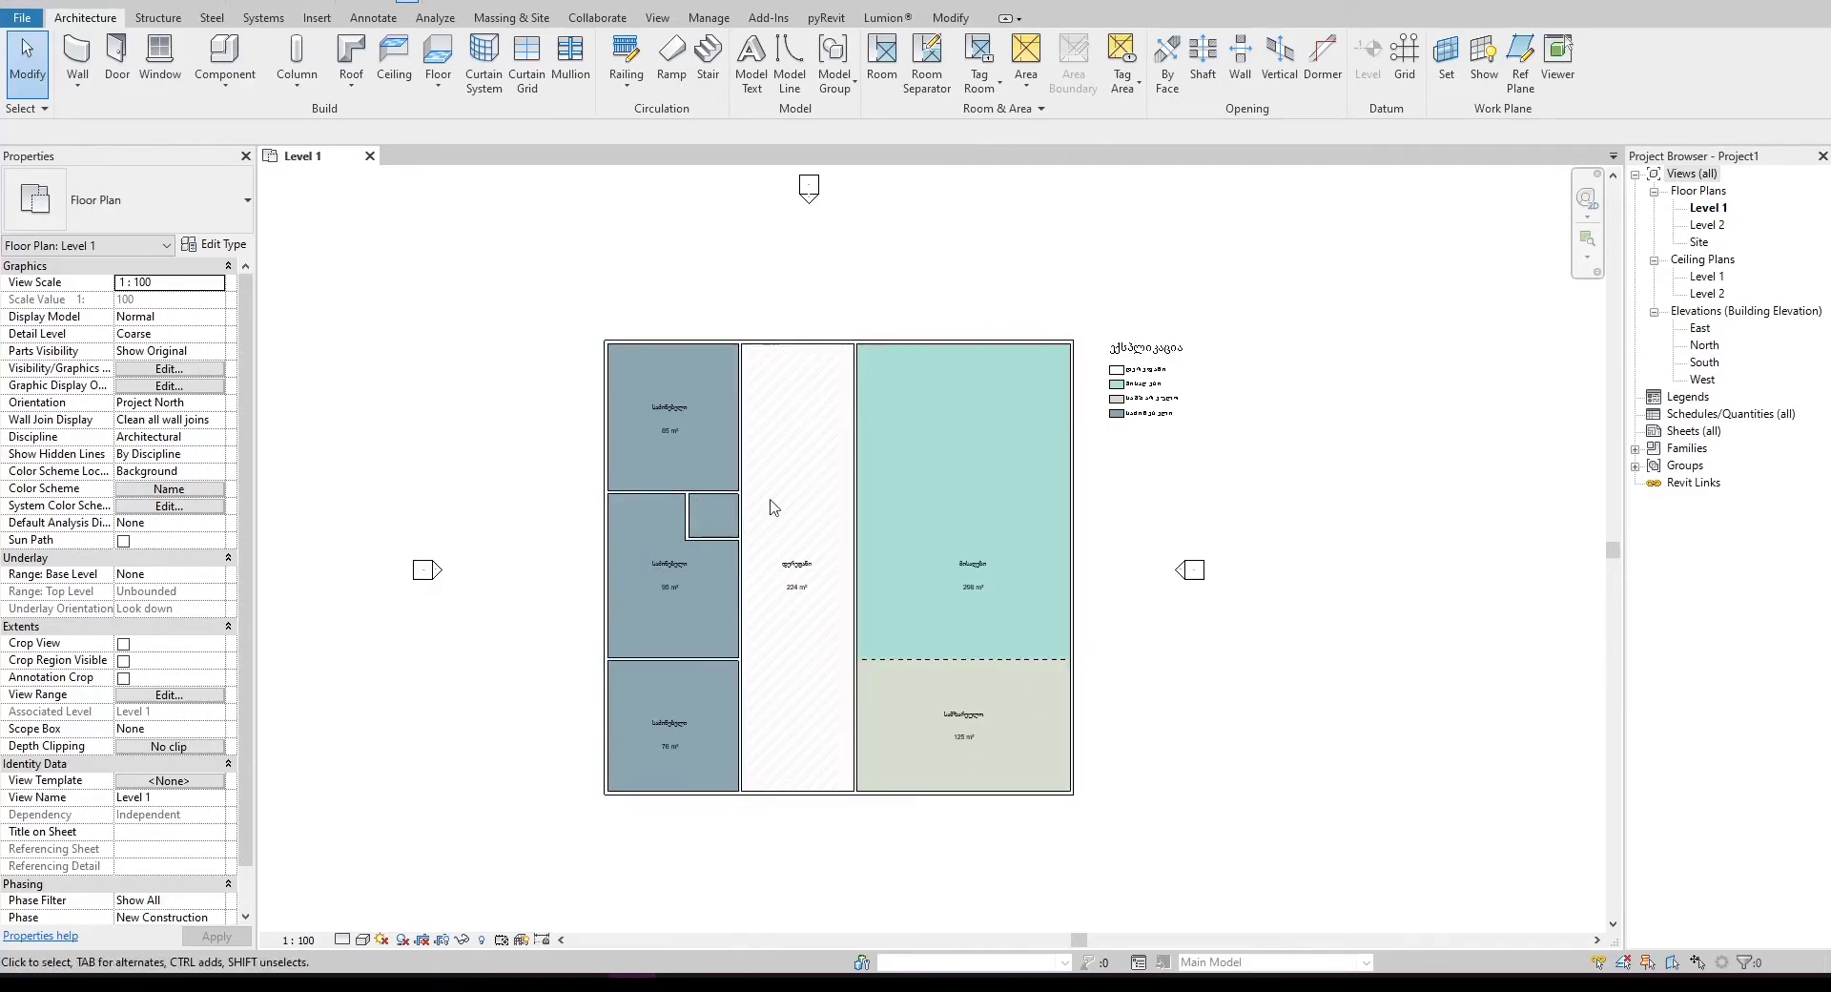
click(649, 542)
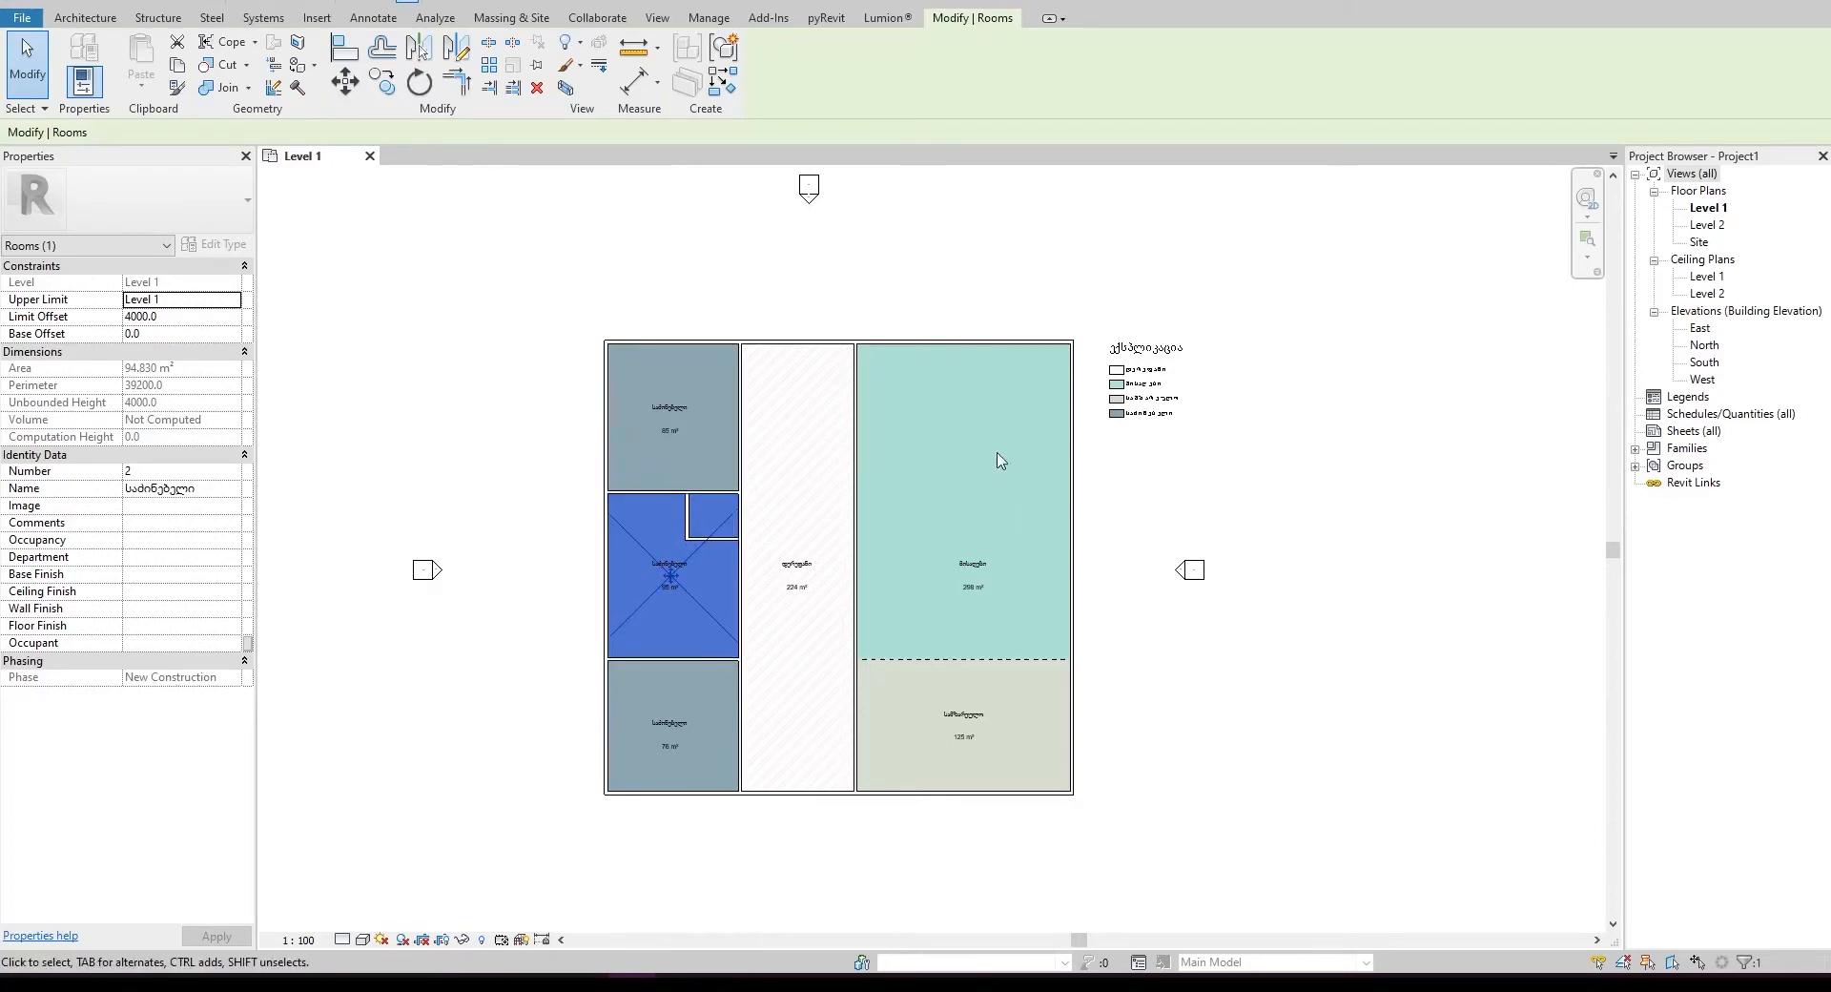
click(551, 377)
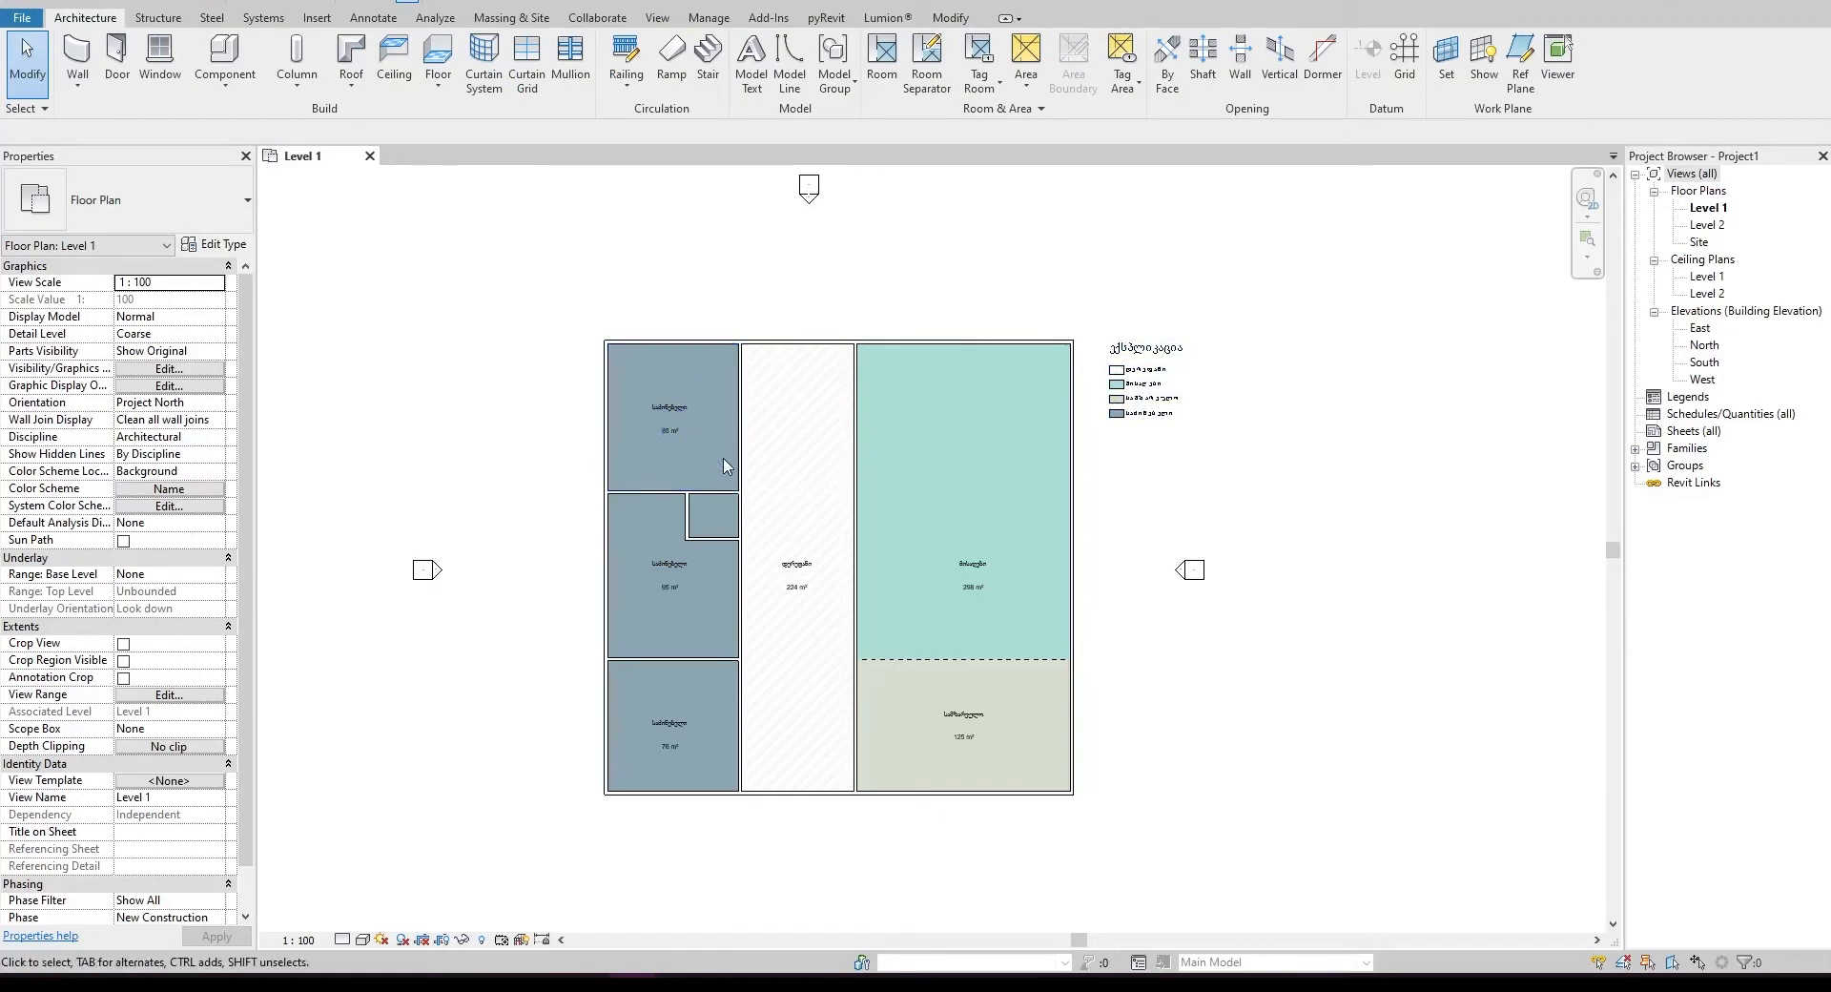
mouse_move(923, 397)
middle_down()
mouse_move(887, 397)
mouse_move(921, 330)
mouse_move(917, 366)
middle_up()
scroll(801, 601, up, 1)
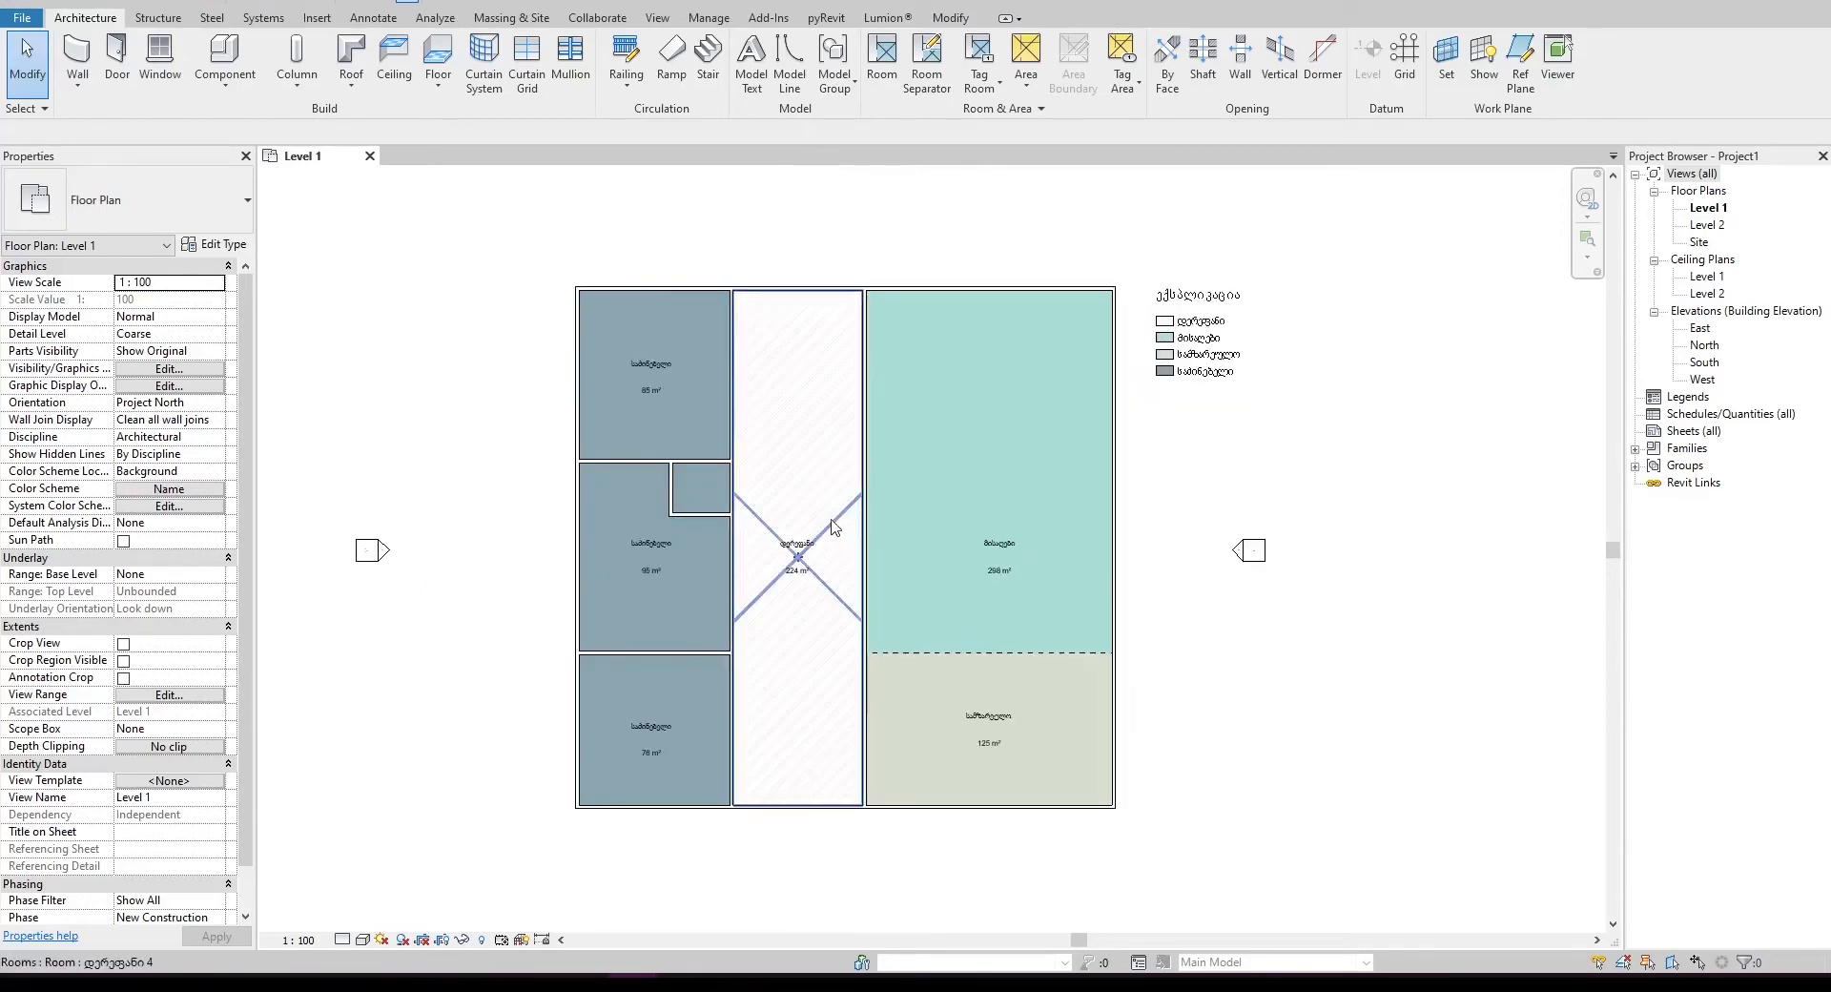
middle_drag(871, 496, 863, 485)
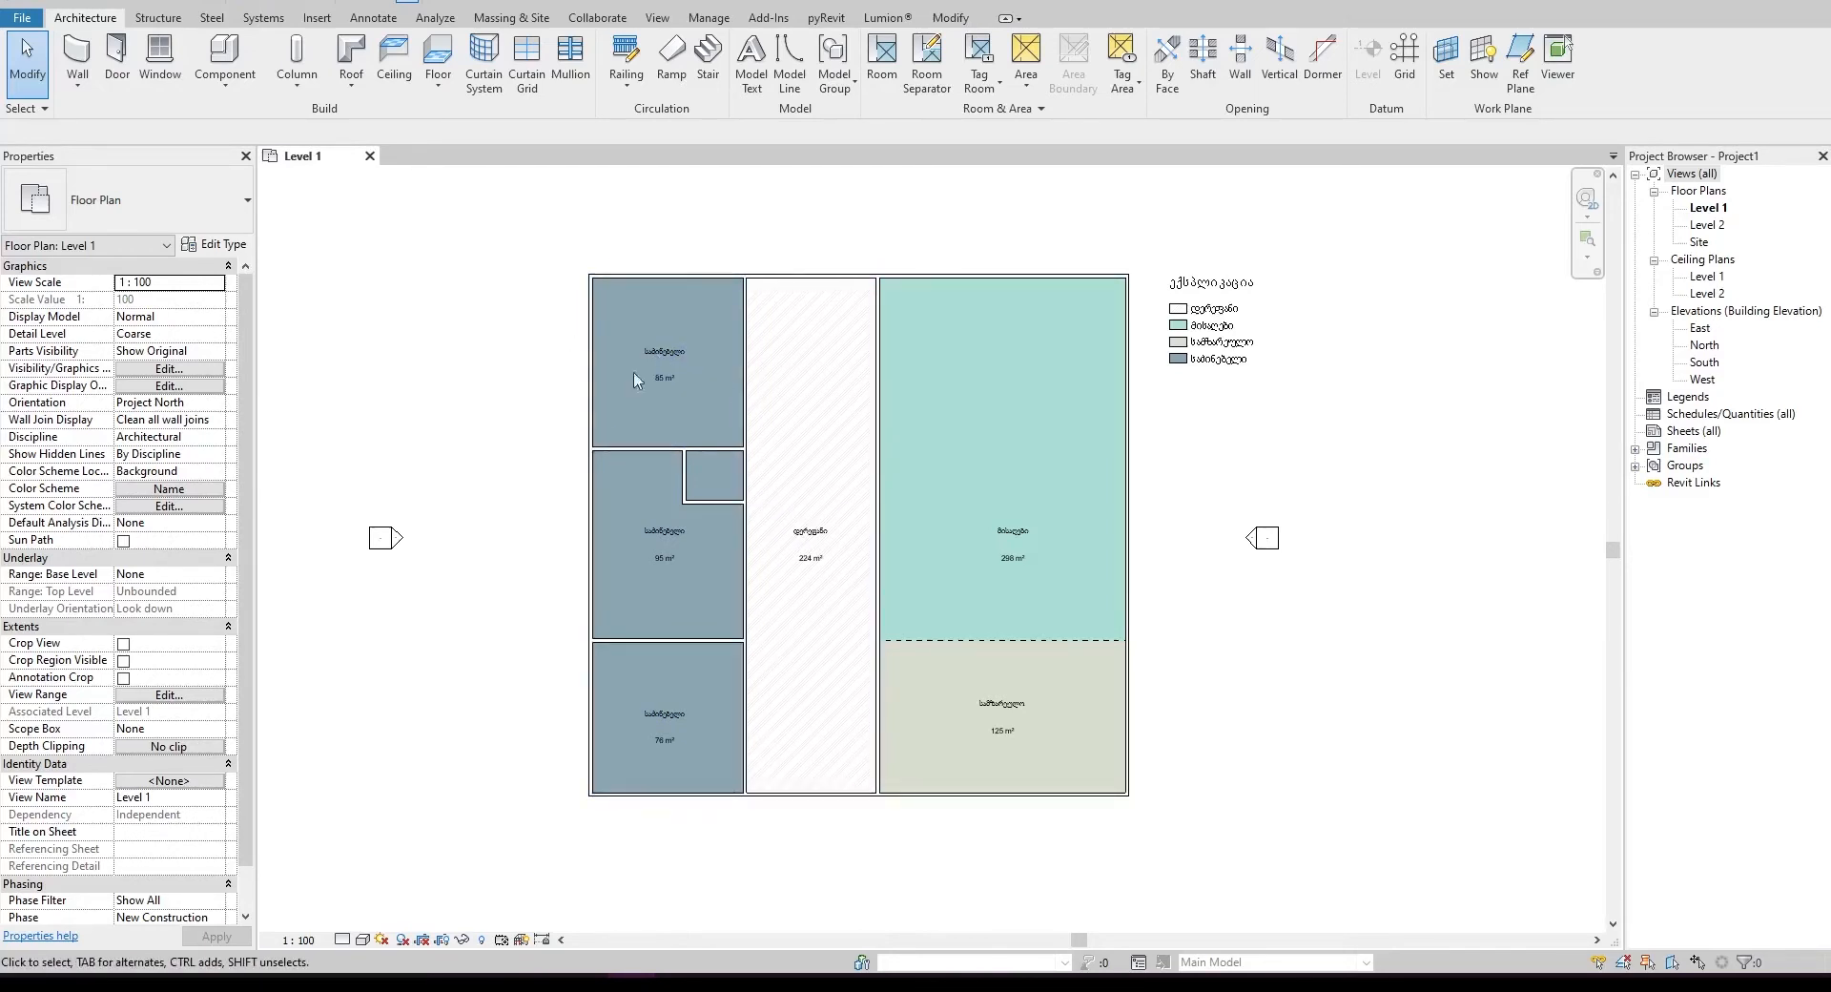
middle_drag(1112, 399, 1066, 413)
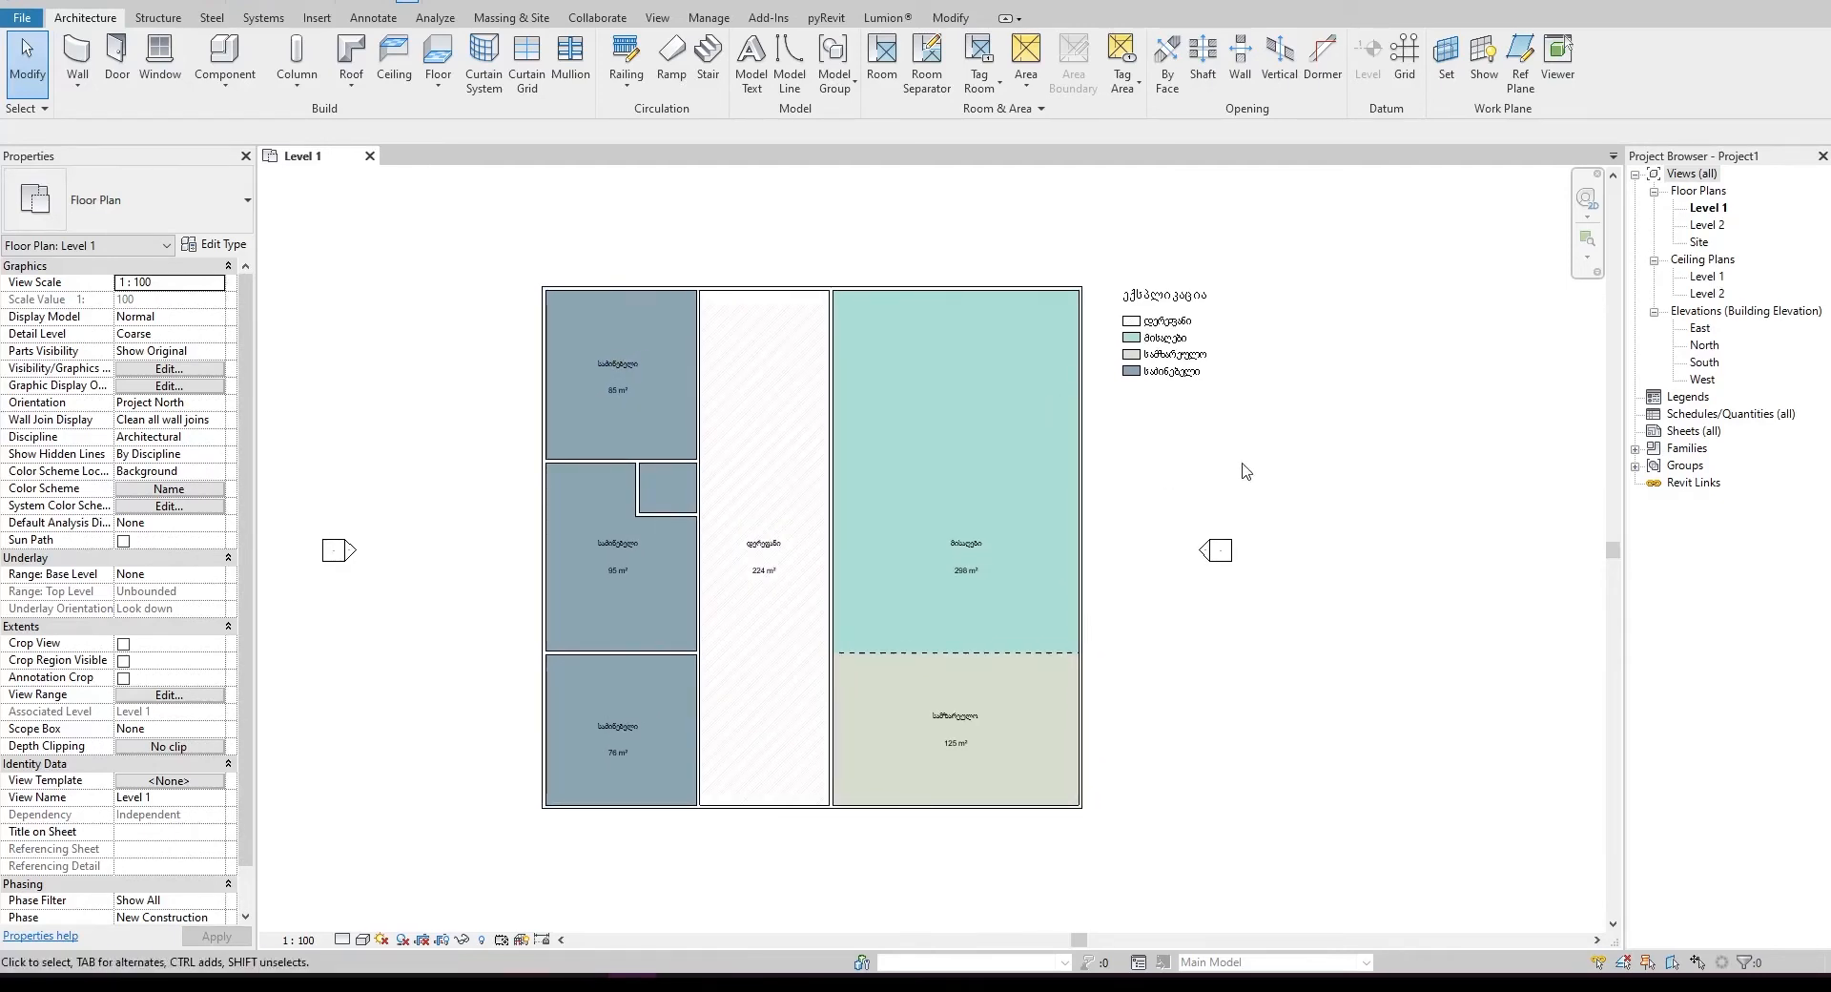
scroll(1192, 420, down, 3)
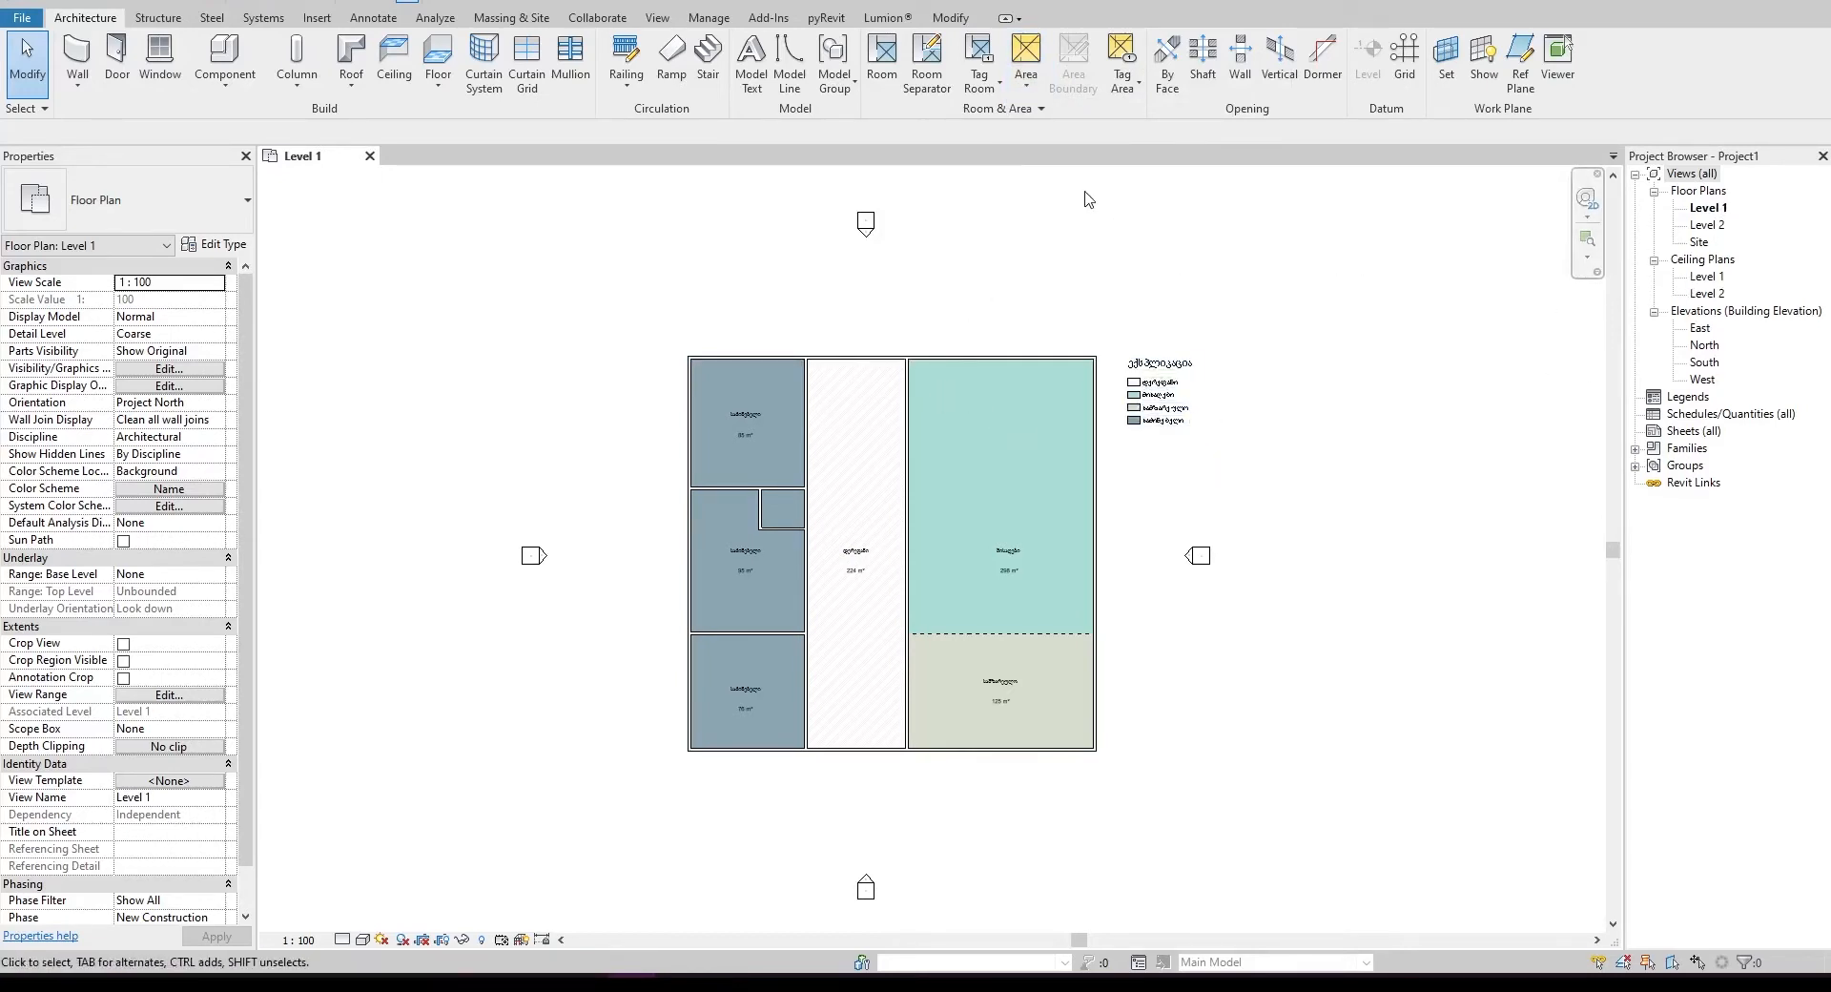
click(1033, 82)
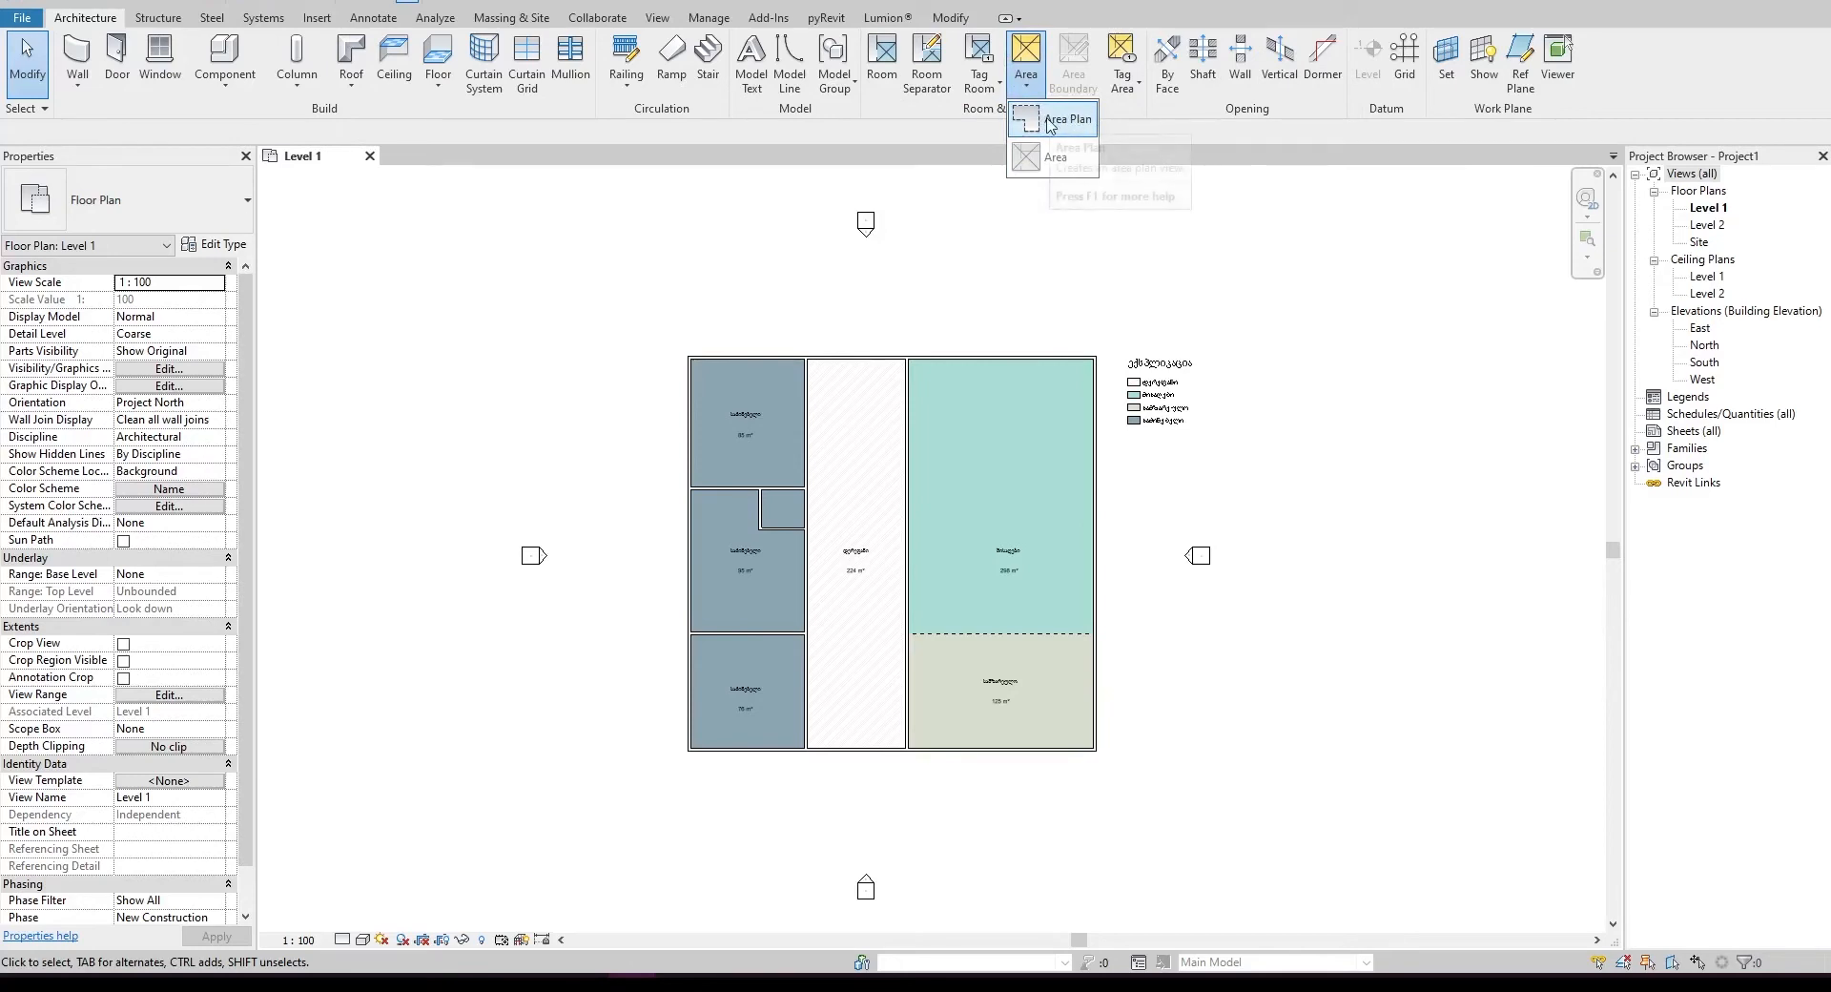
click(964, 120)
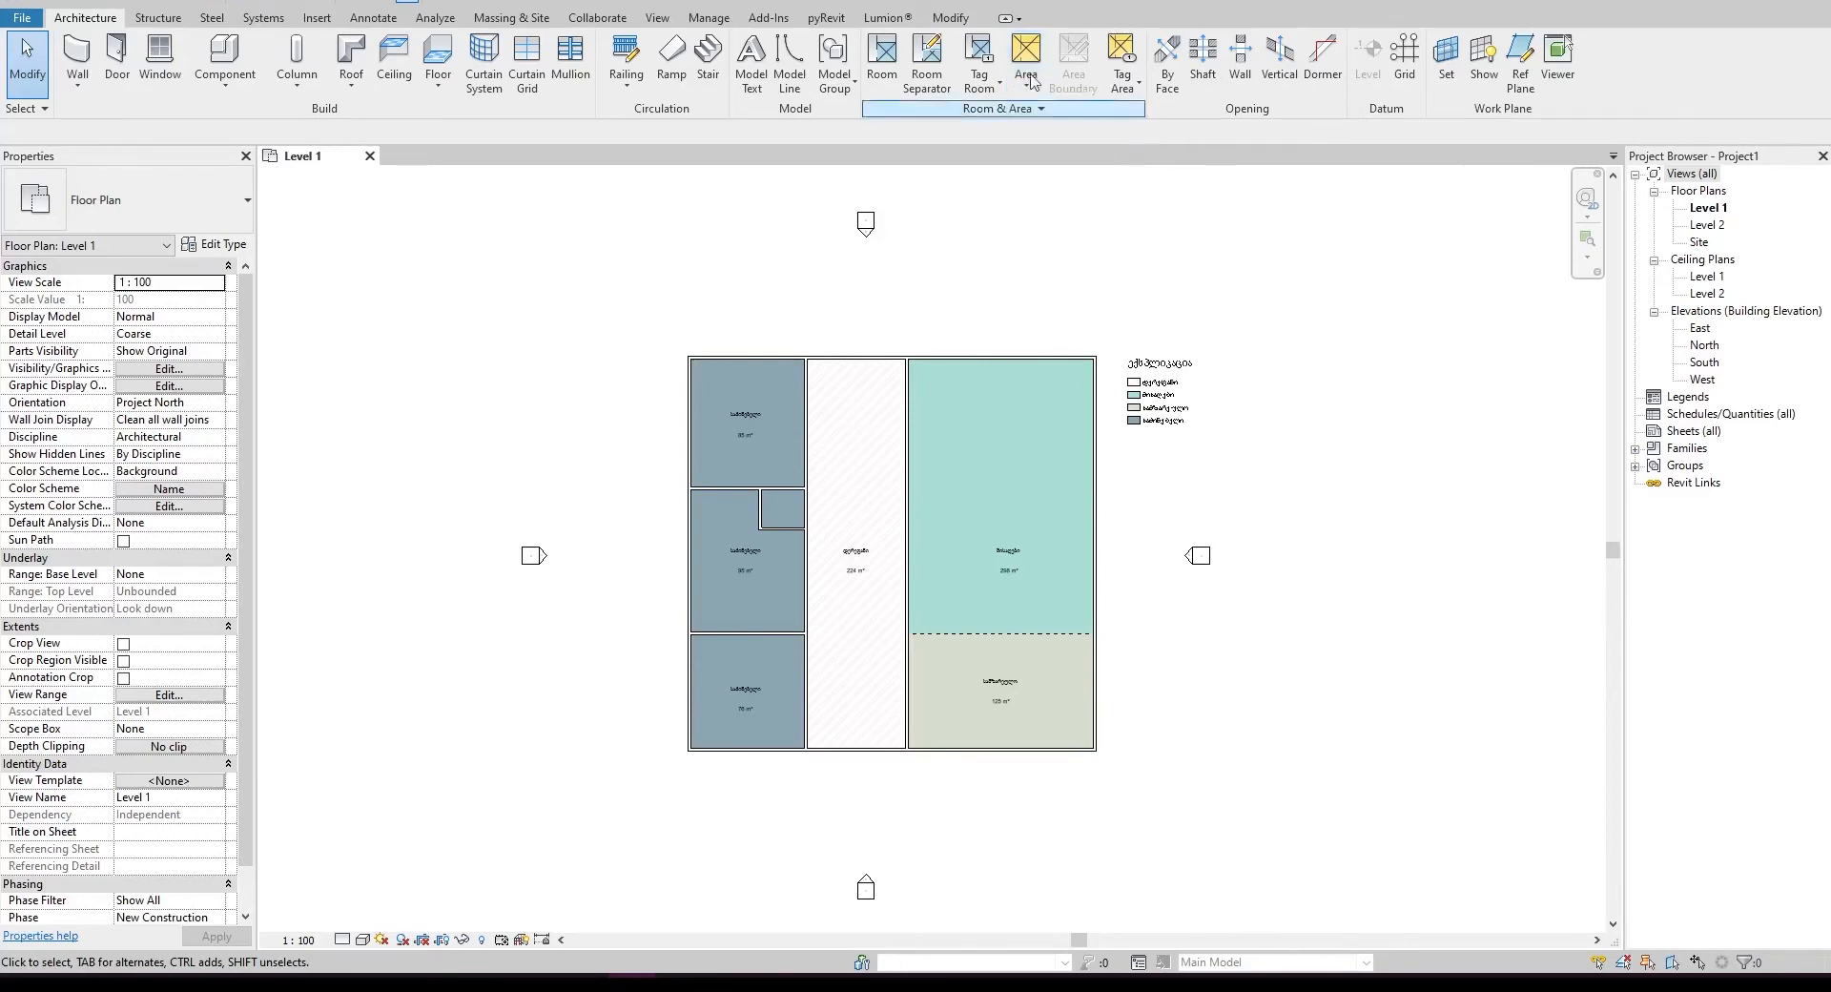
click(1025, 110)
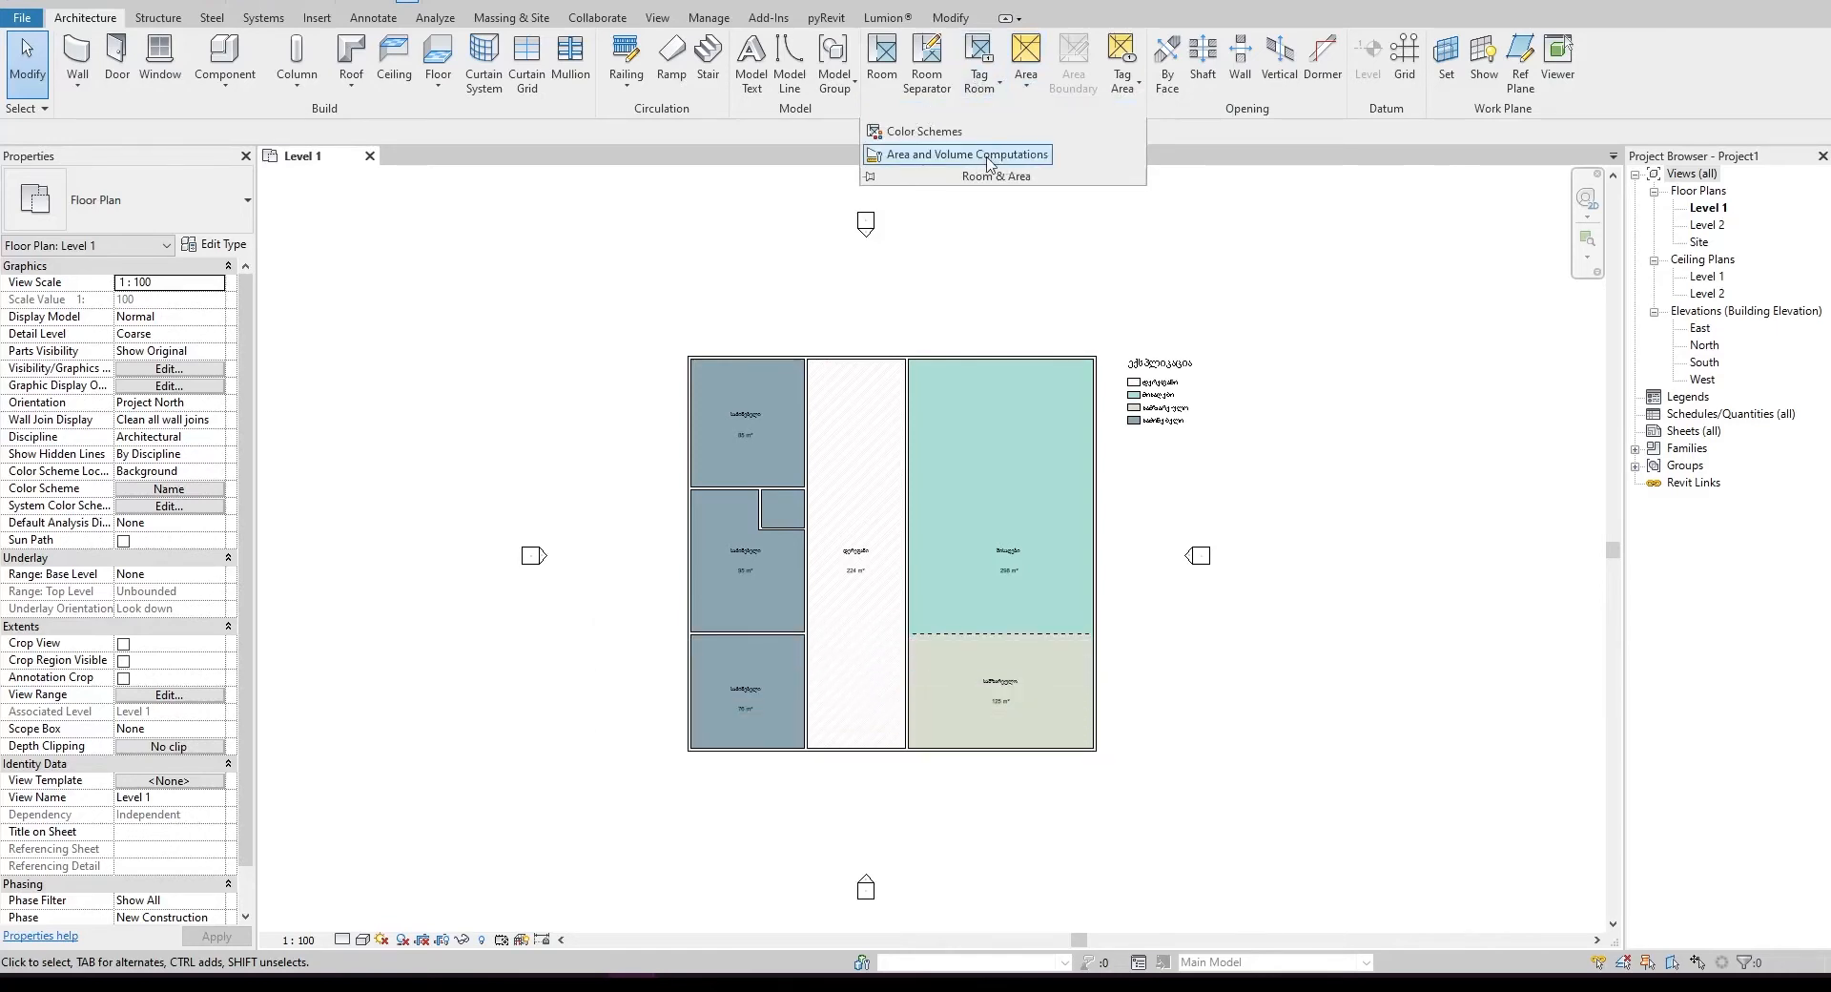
click(1022, 113)
- Add a new area scheme named განაშენიანება in the Area and Volume Computations settings
click(1022, 112)
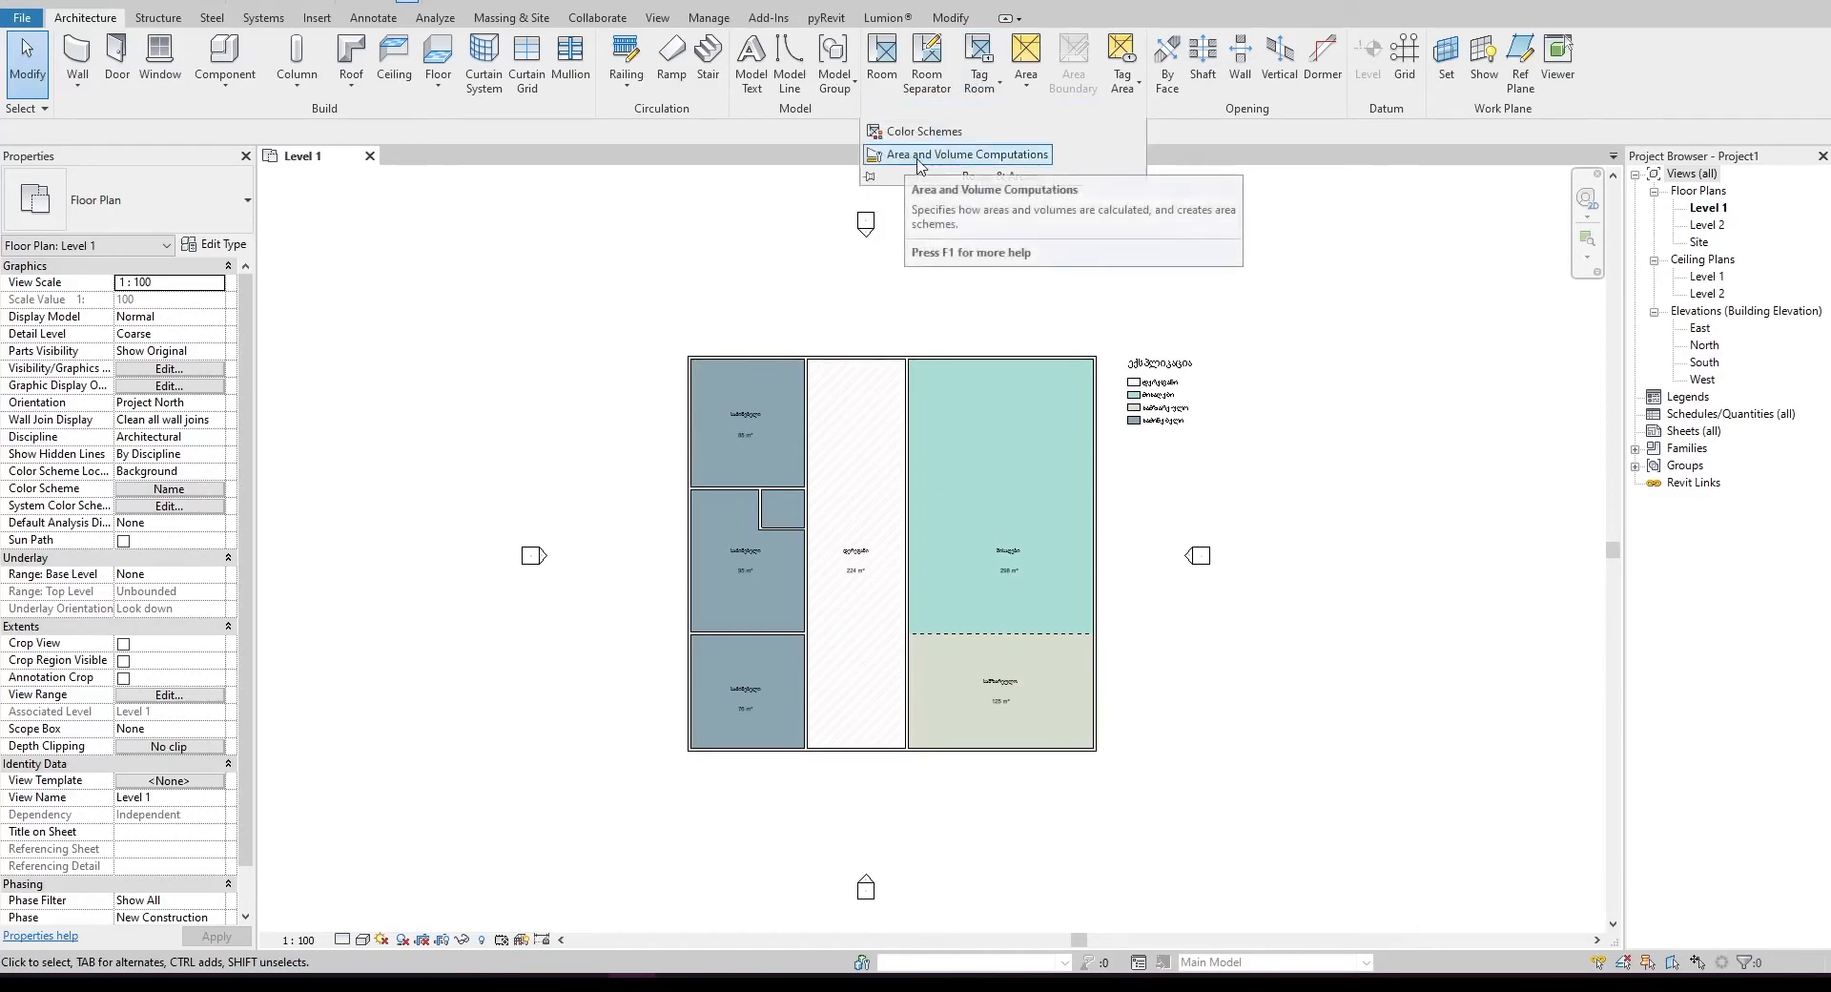
click(986, 157)
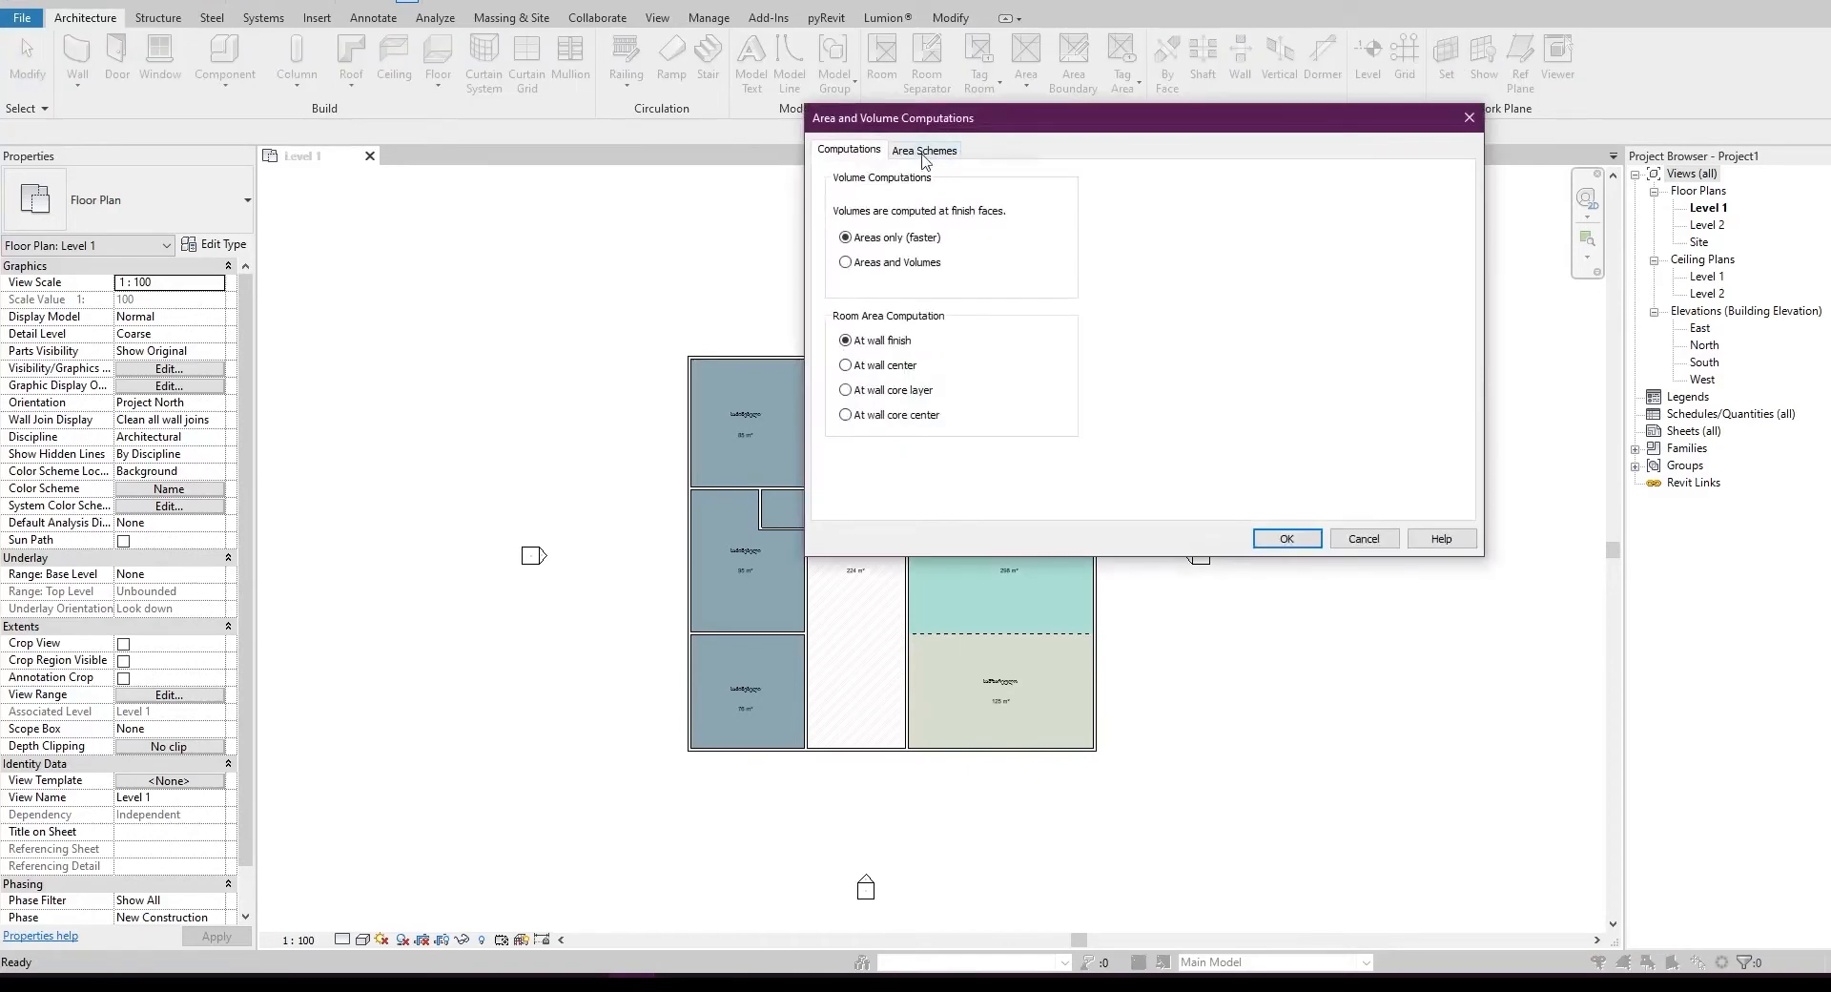
click(923, 153)
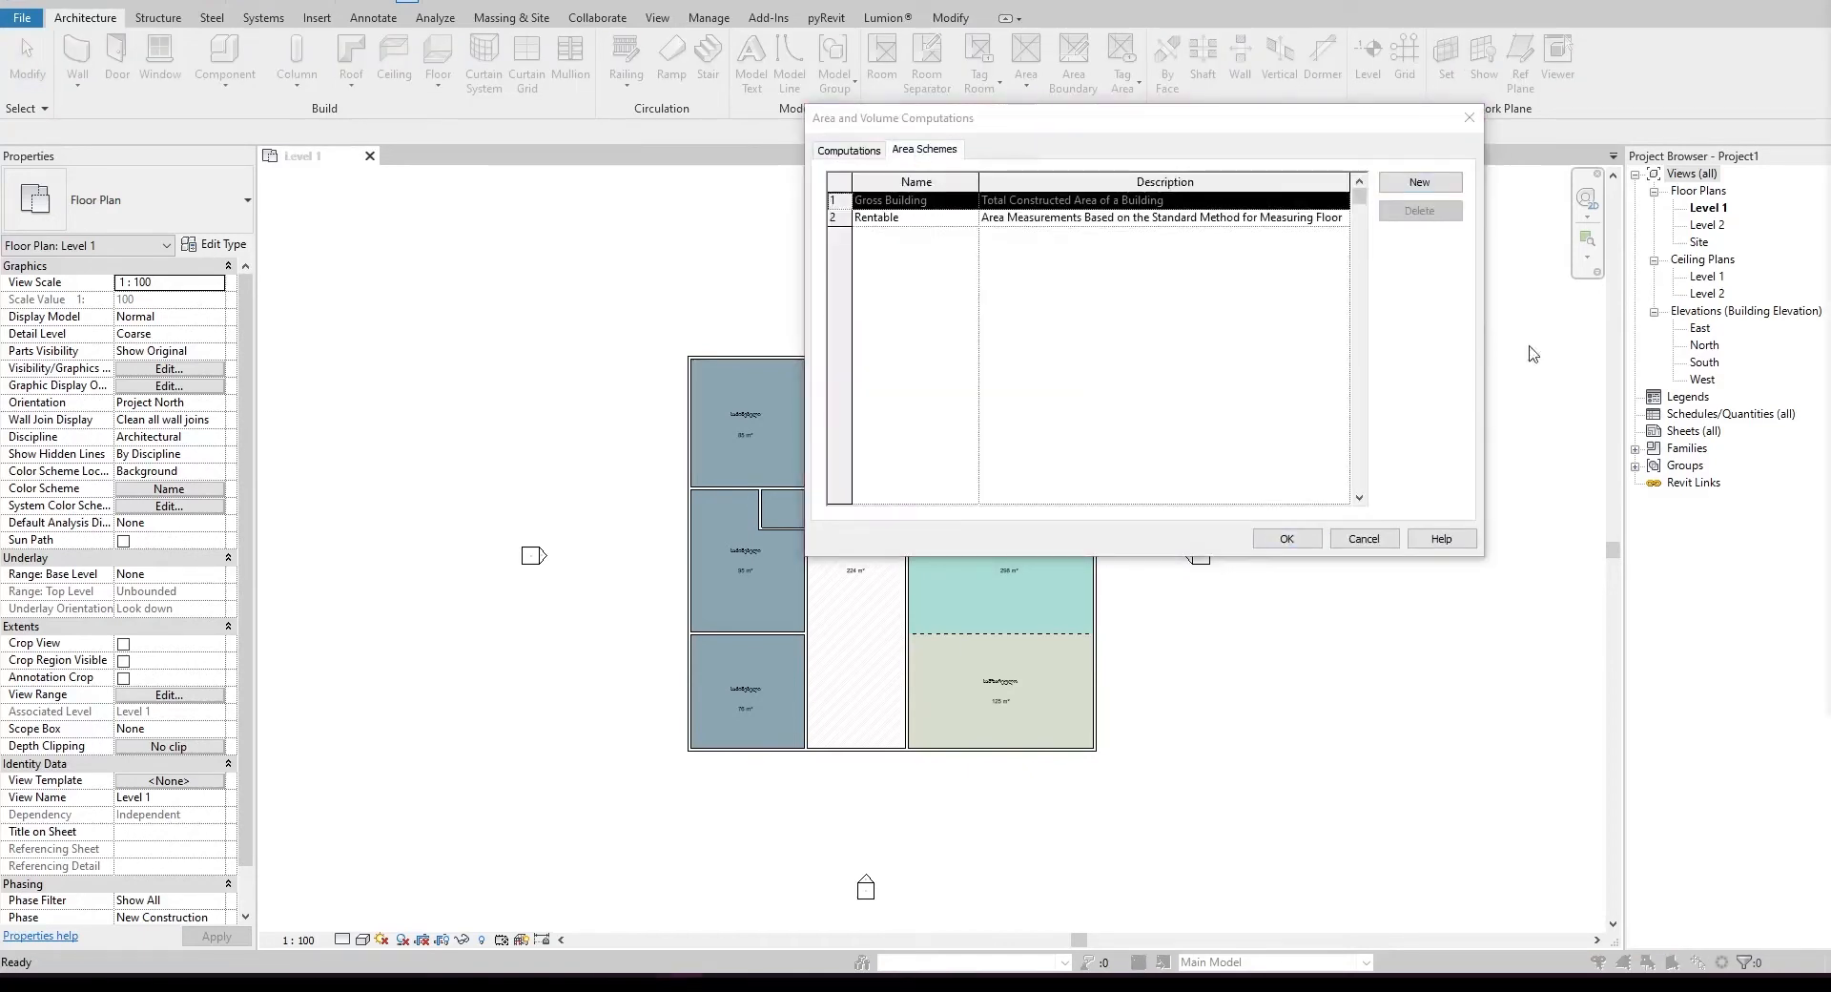
click(899, 217)
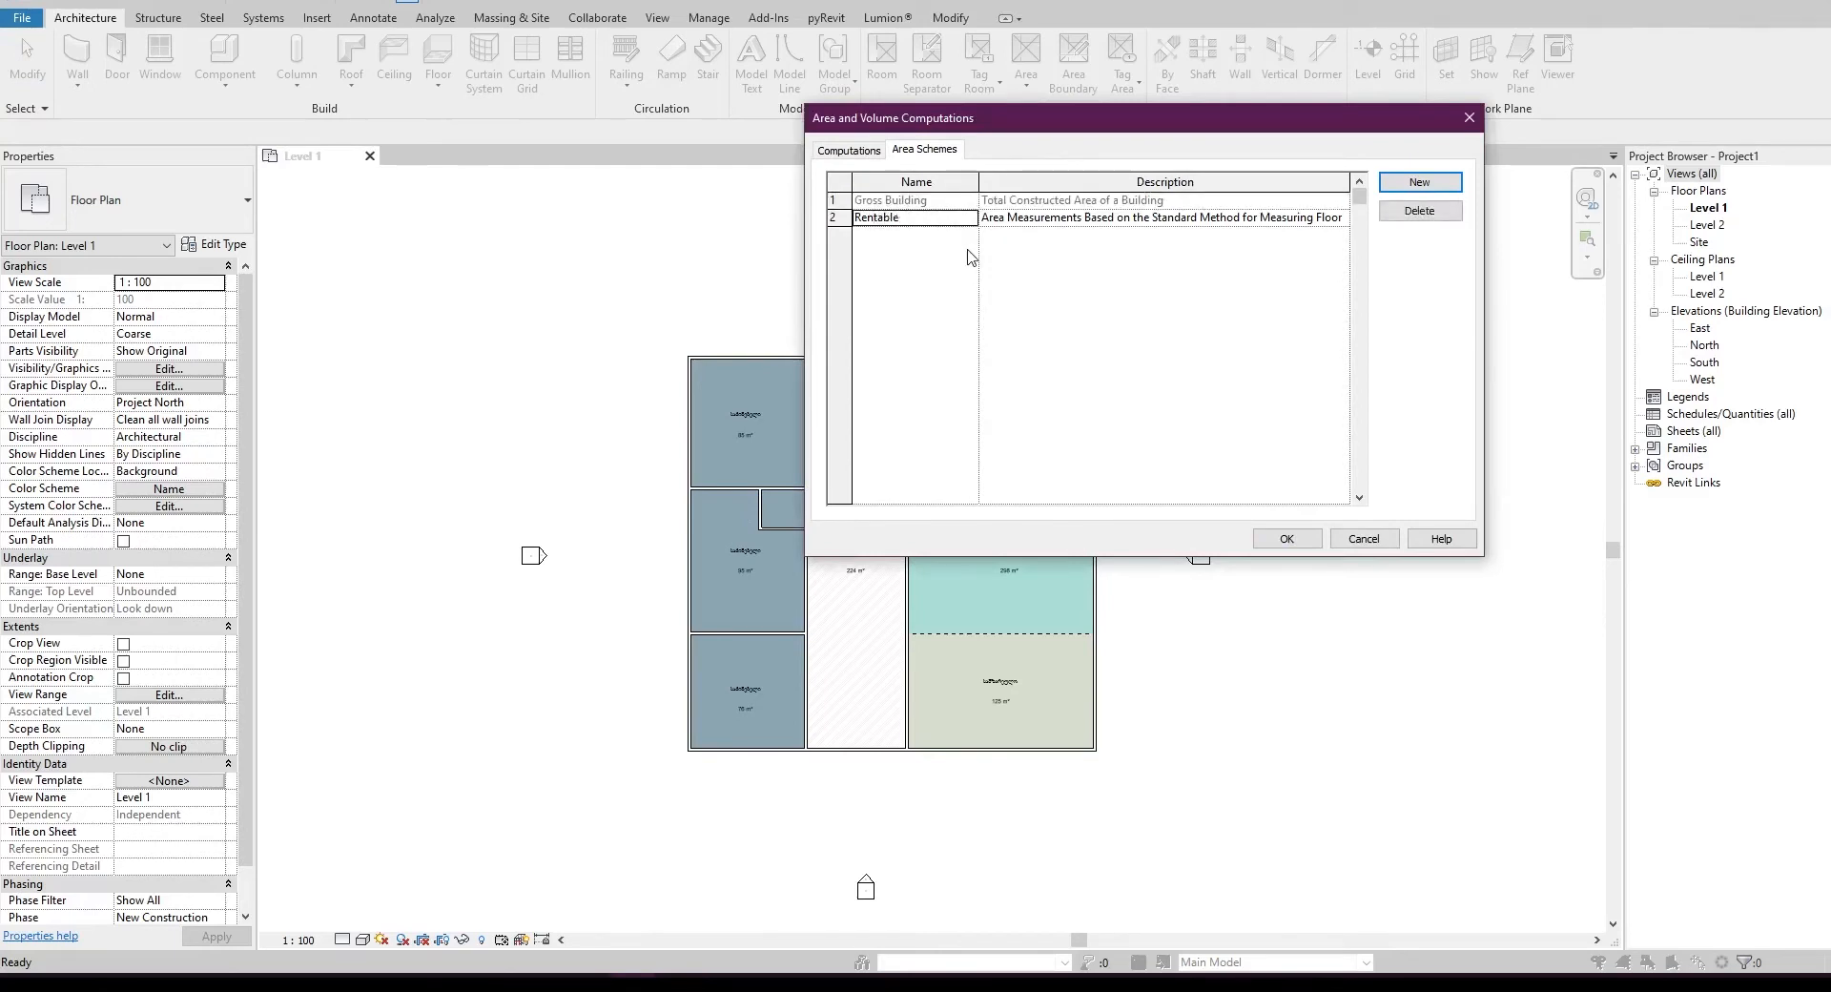
click(1409, 183)
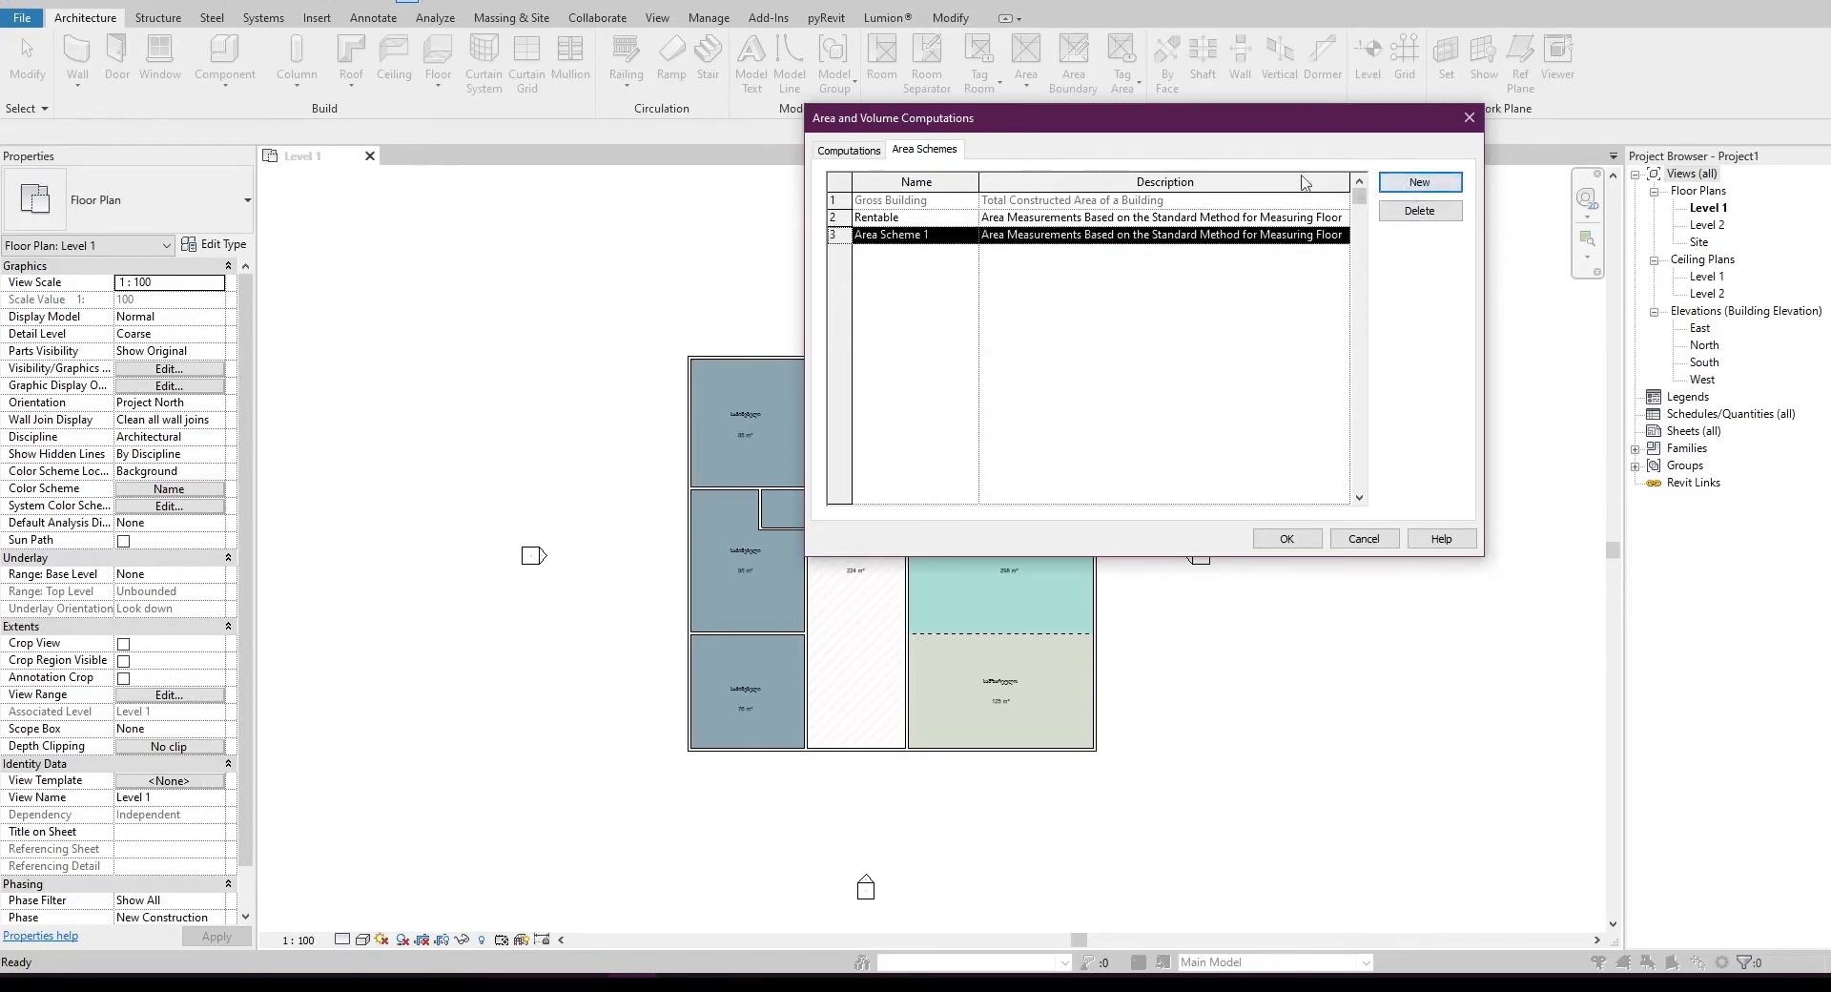
click(950, 236)
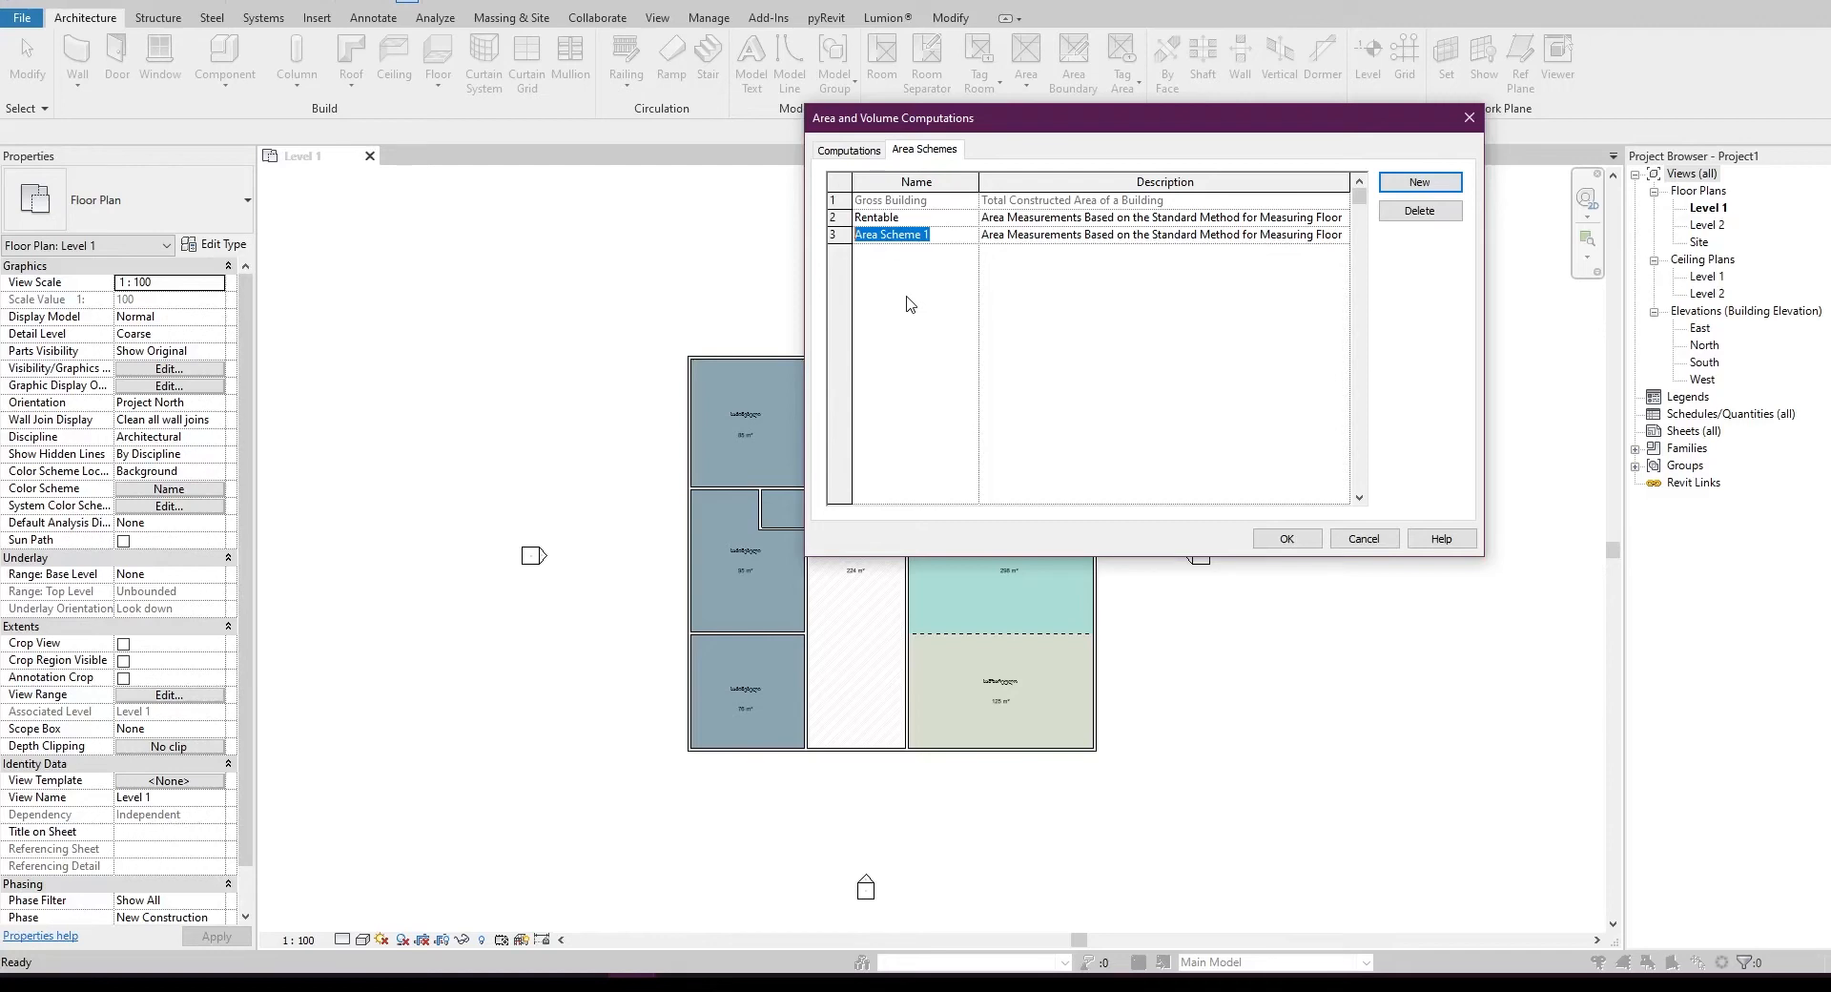
text(g)
click(1284, 539)
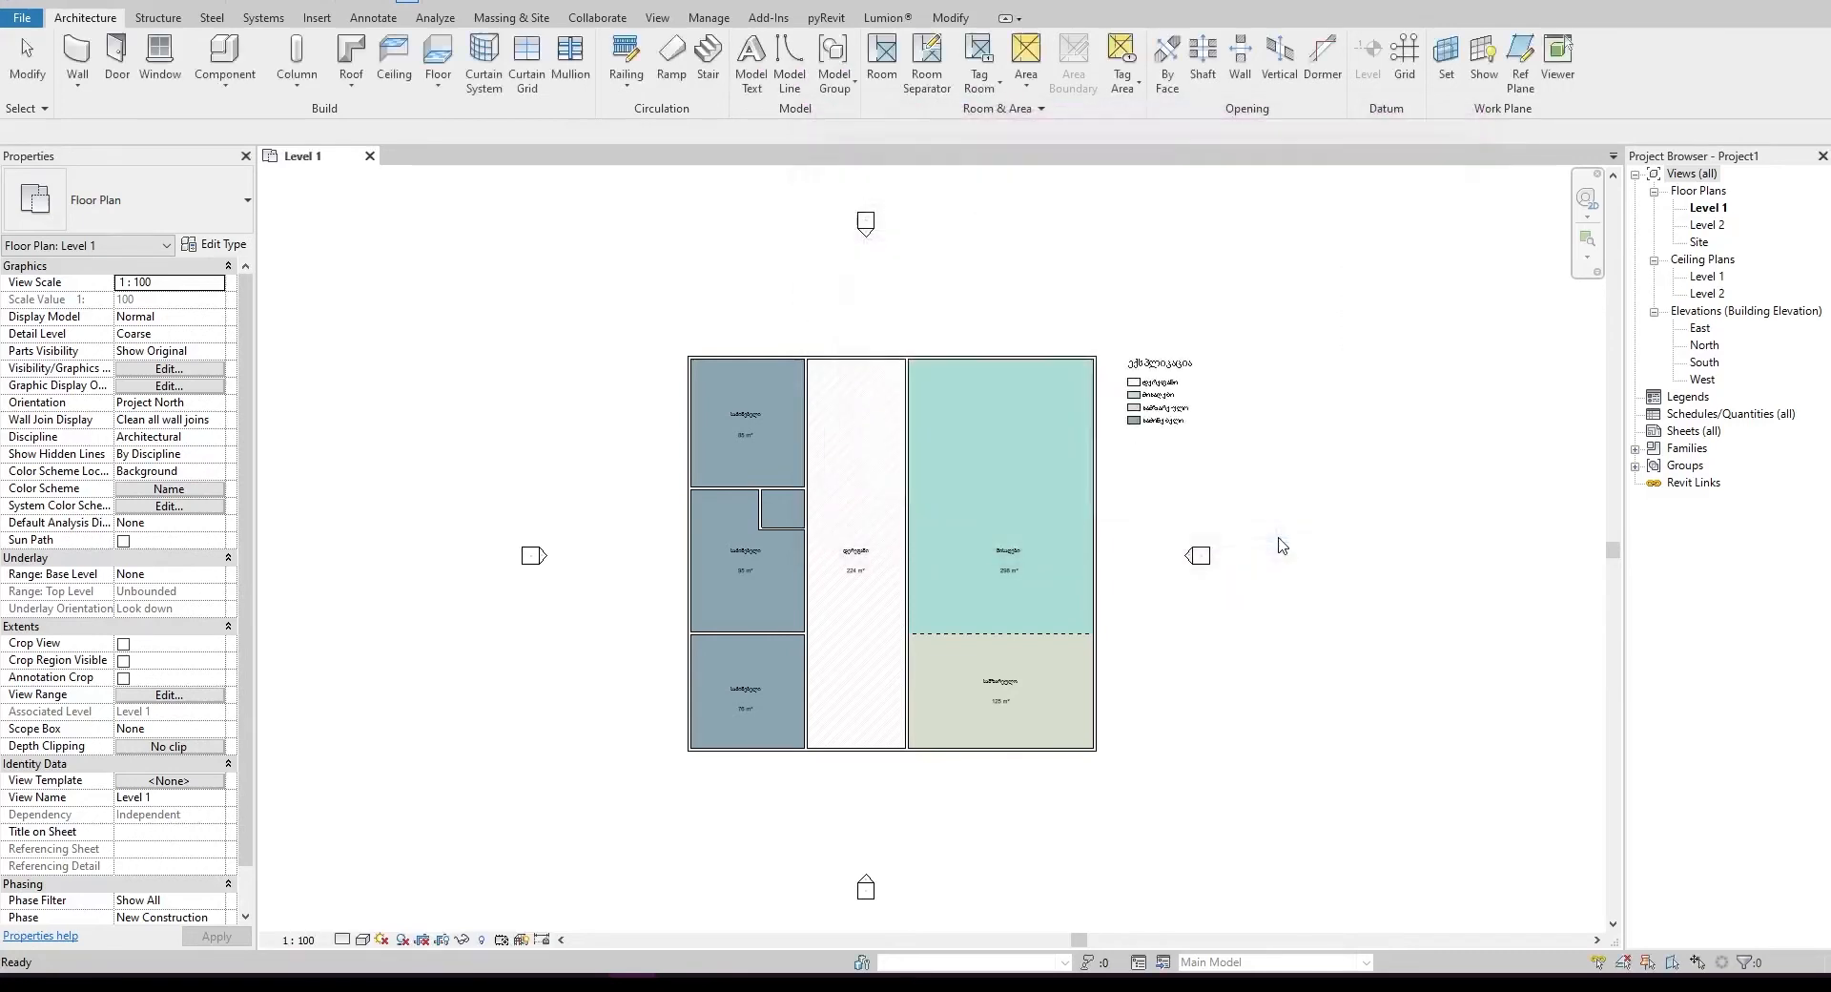
- Create new area plans of type განაშენიანება for Level 1 and Level 2
click(1026, 81)
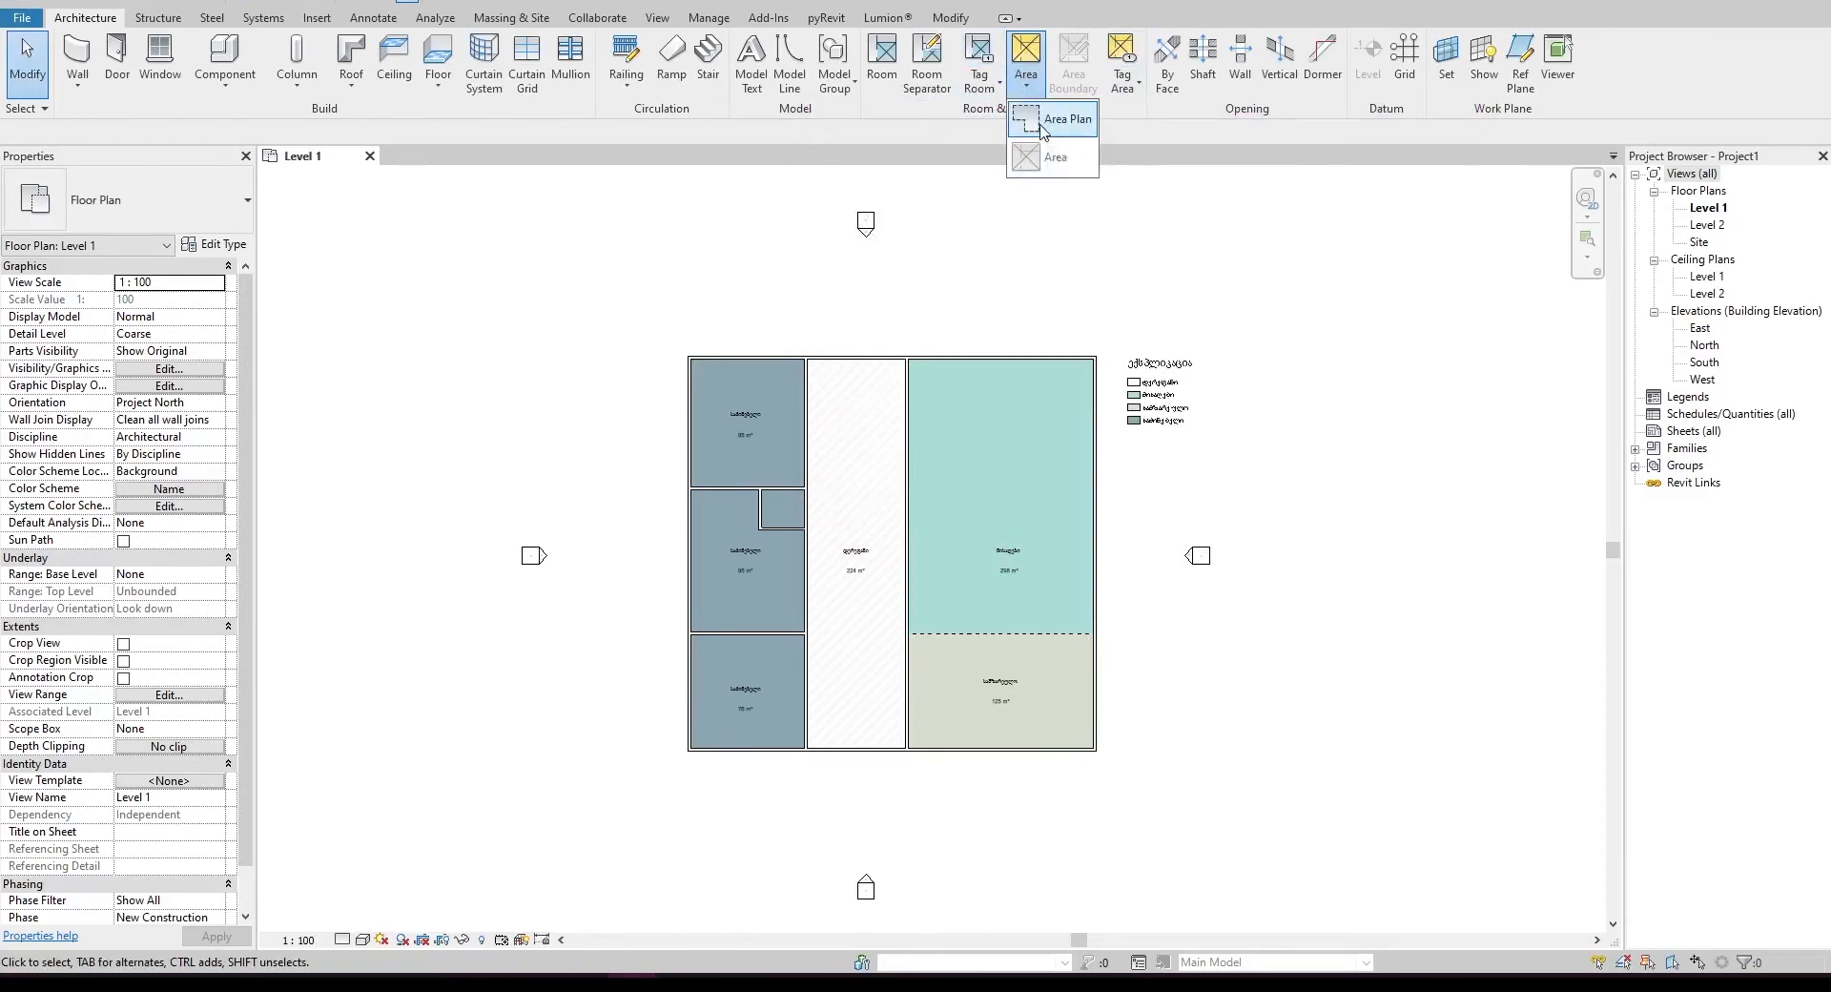
click(1044, 126)
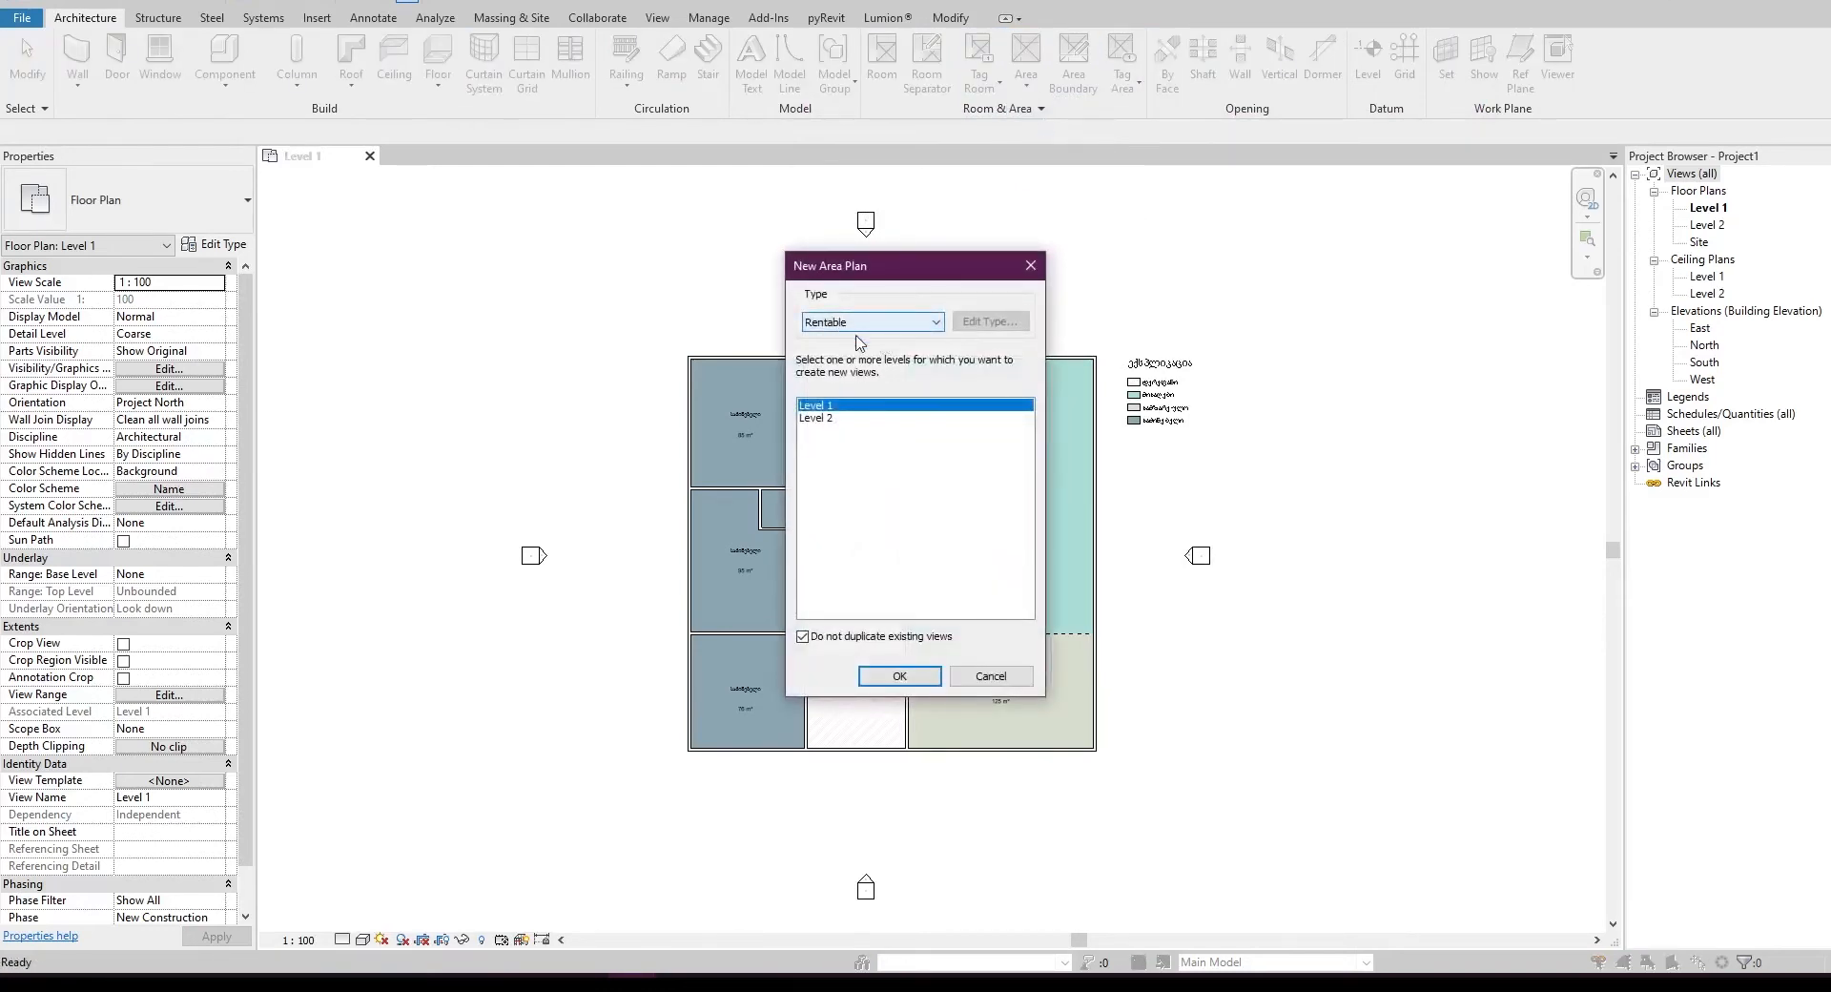
click(827, 324)
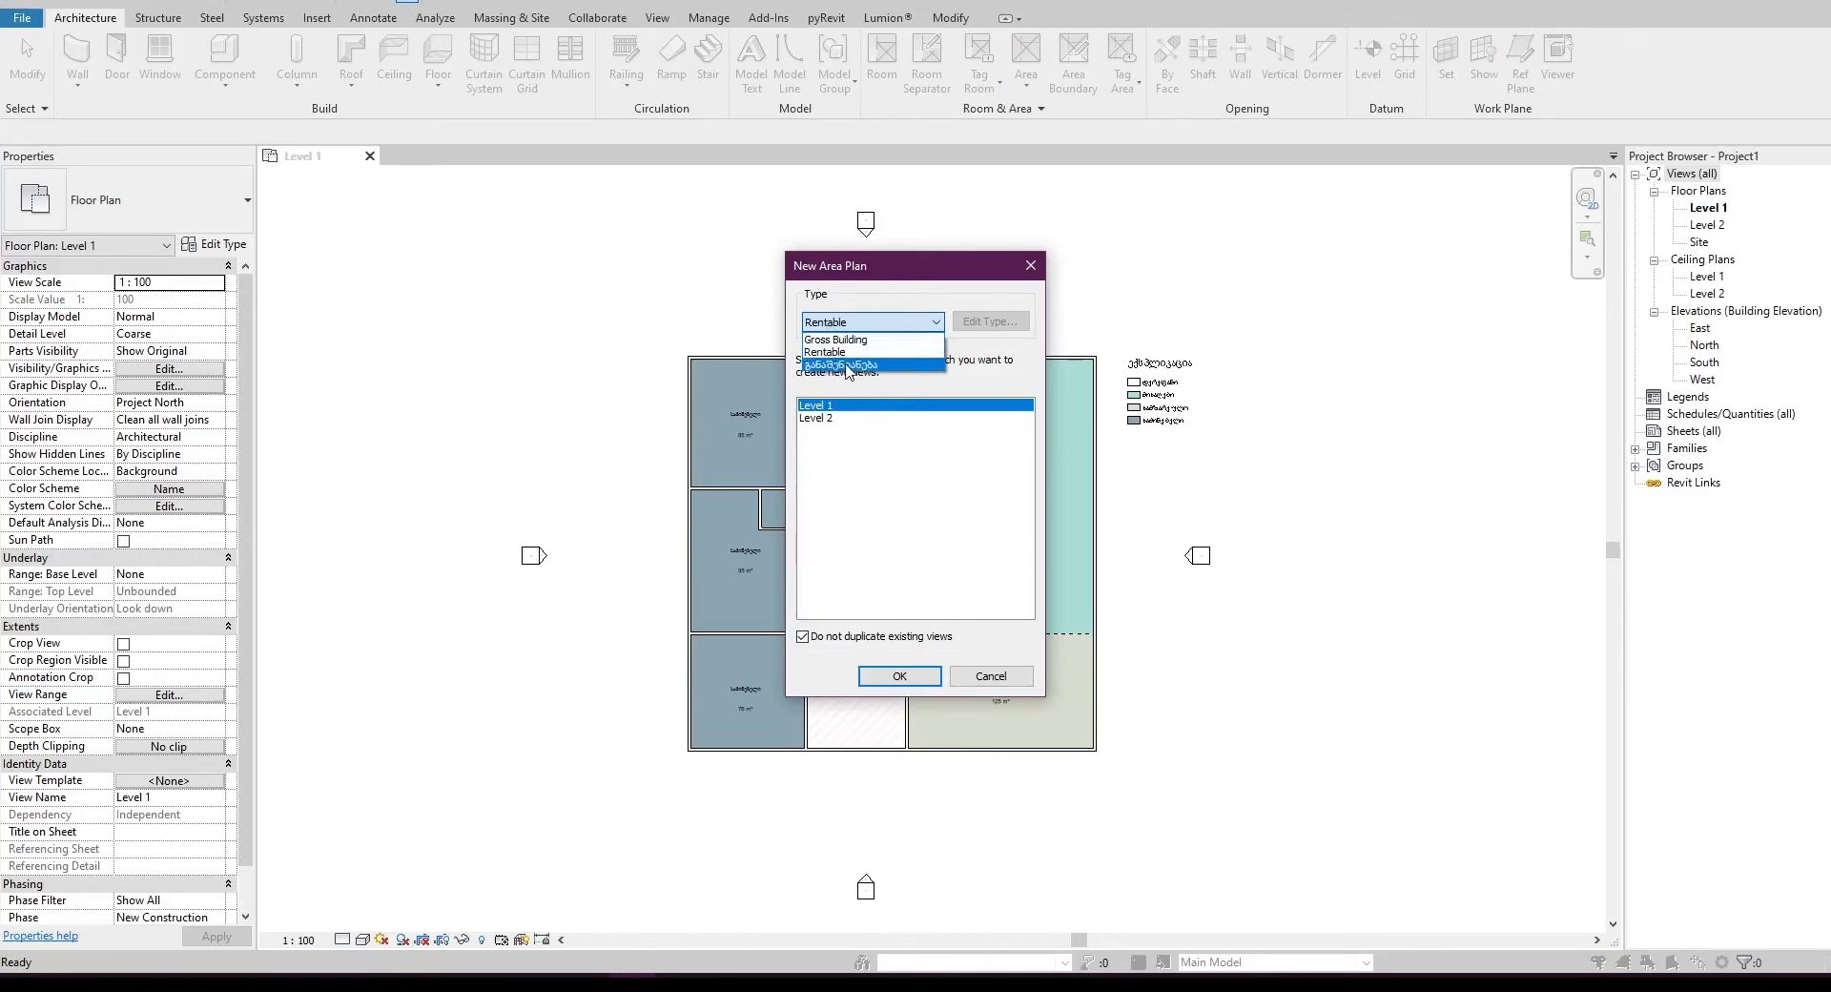
click(846, 366)
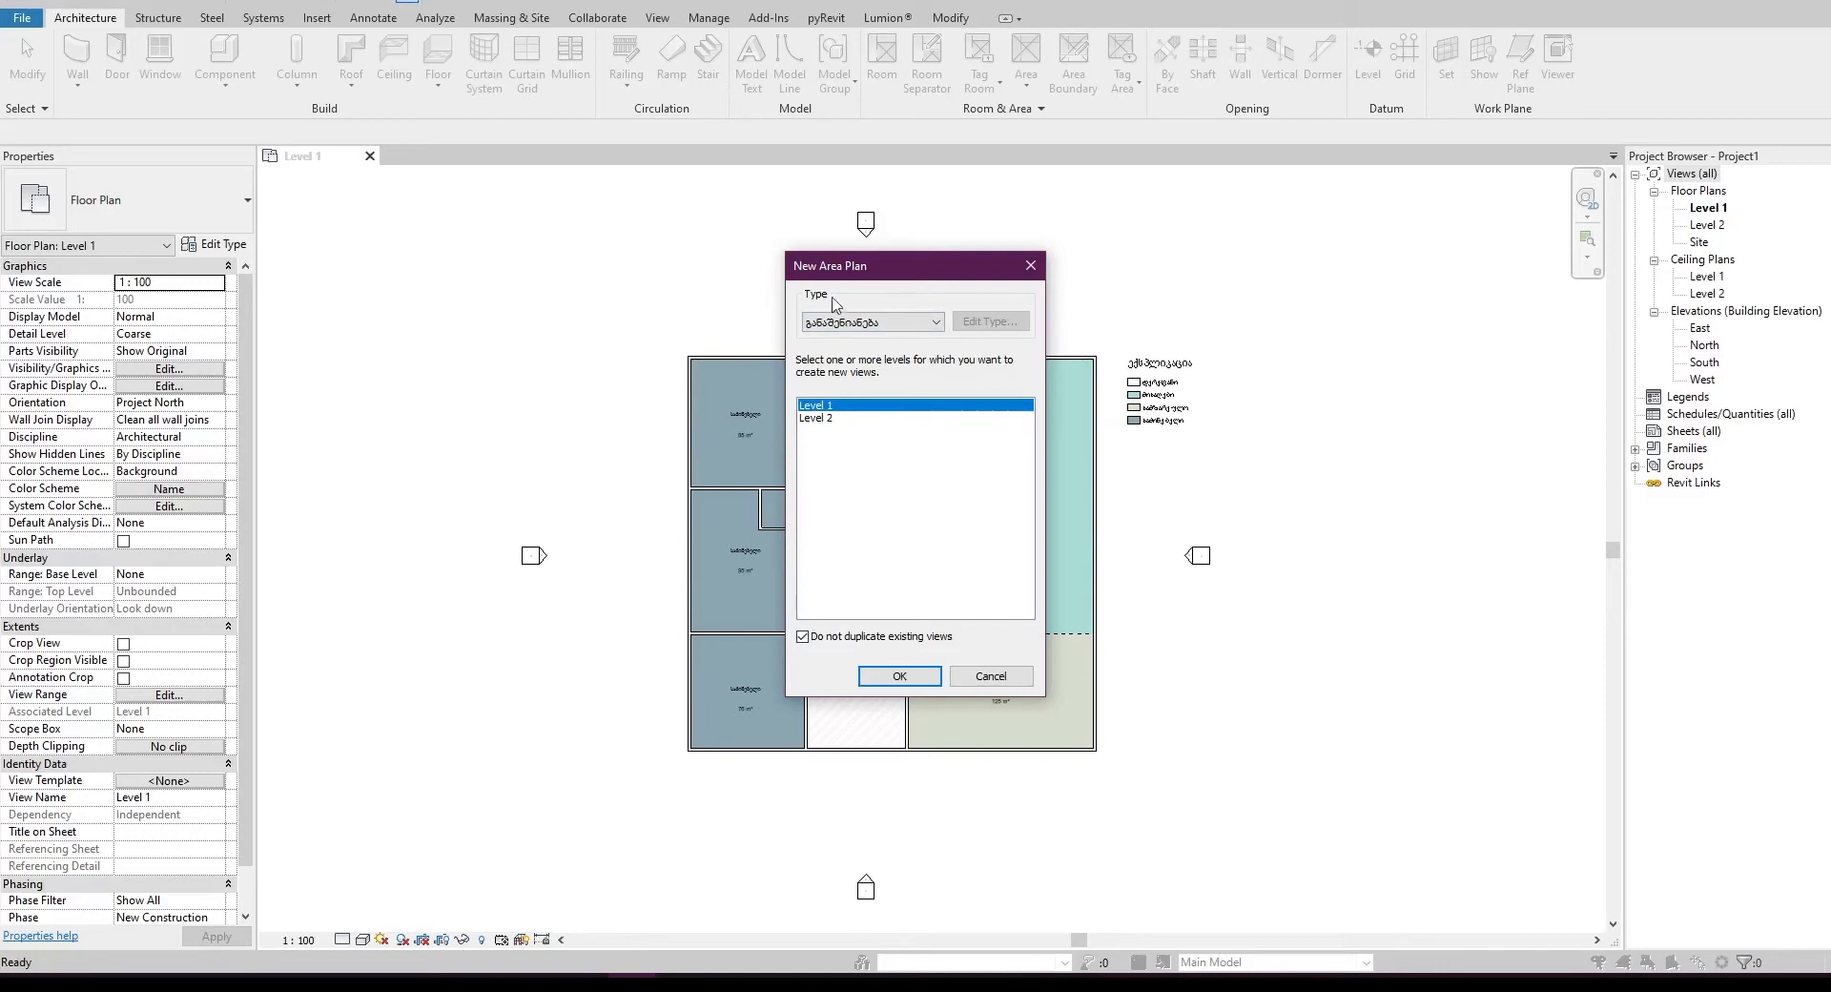
ctrl+click(826, 418)
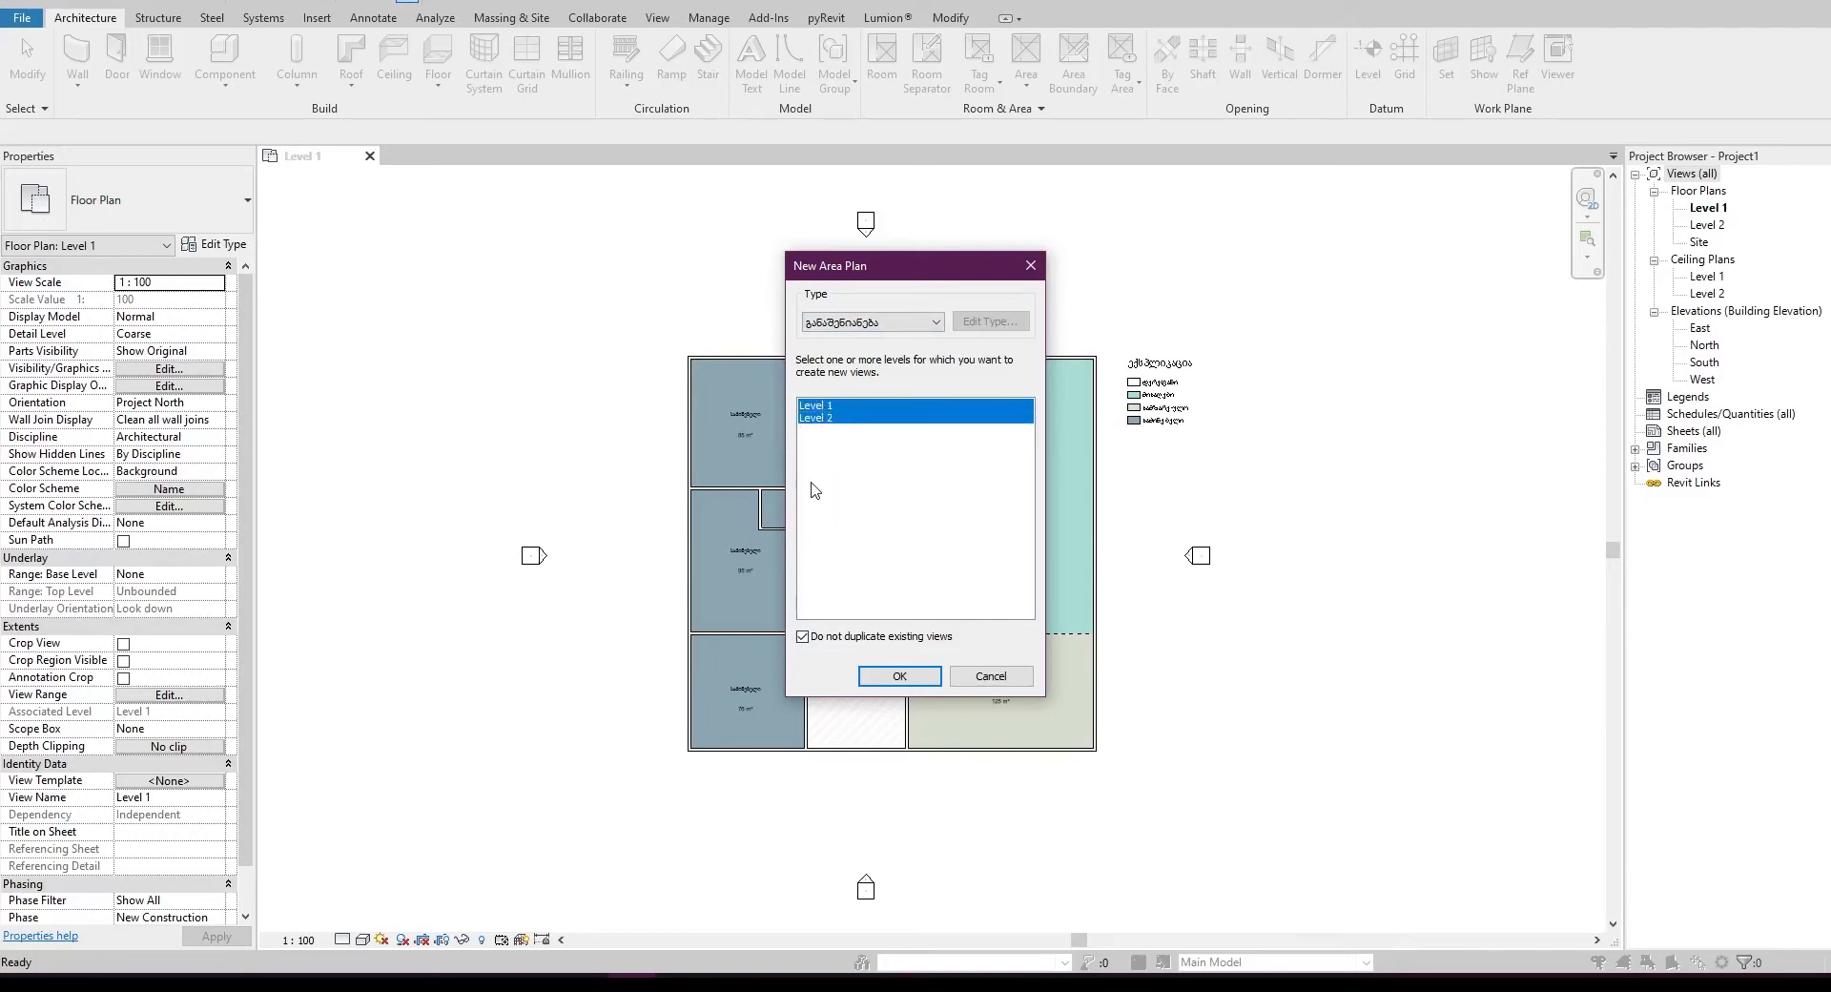
click(875, 675)
- Decline automatic area boundary lines along external walls for both plans, and expand the Area Plans (განაშენიანება) group in the project browser
drag(918, 373, 1052, 189)
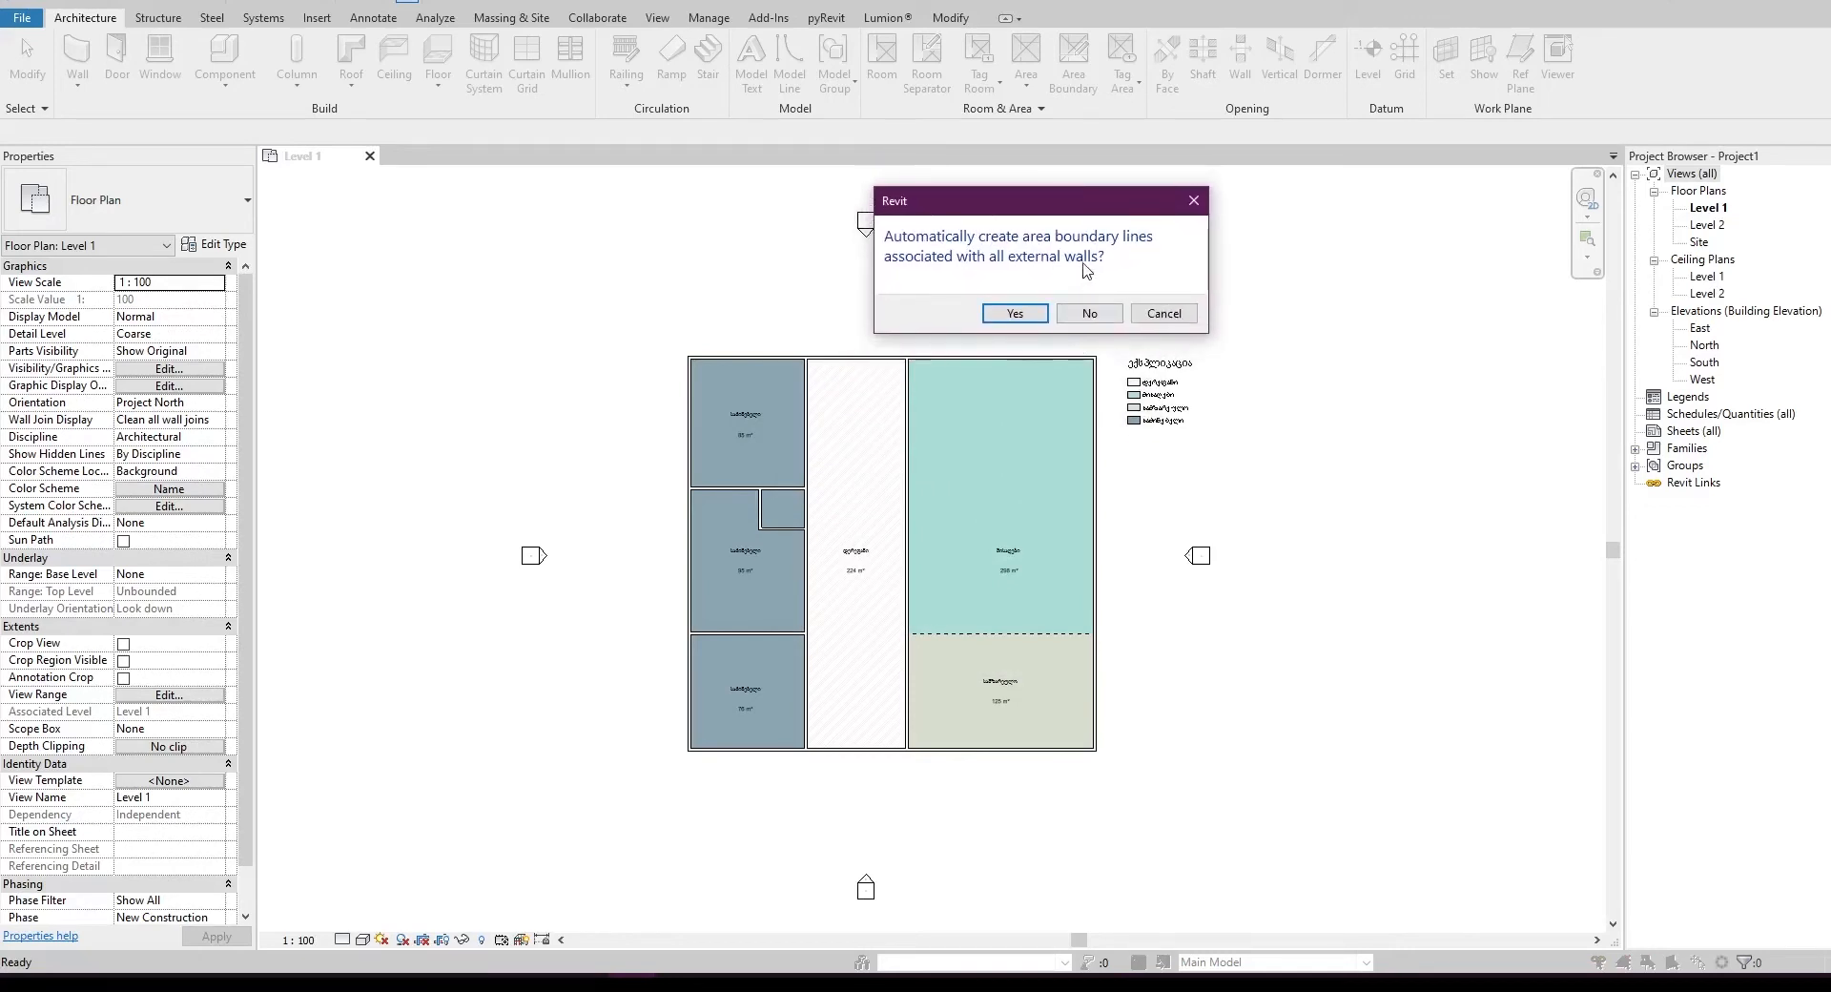
click(1090, 314)
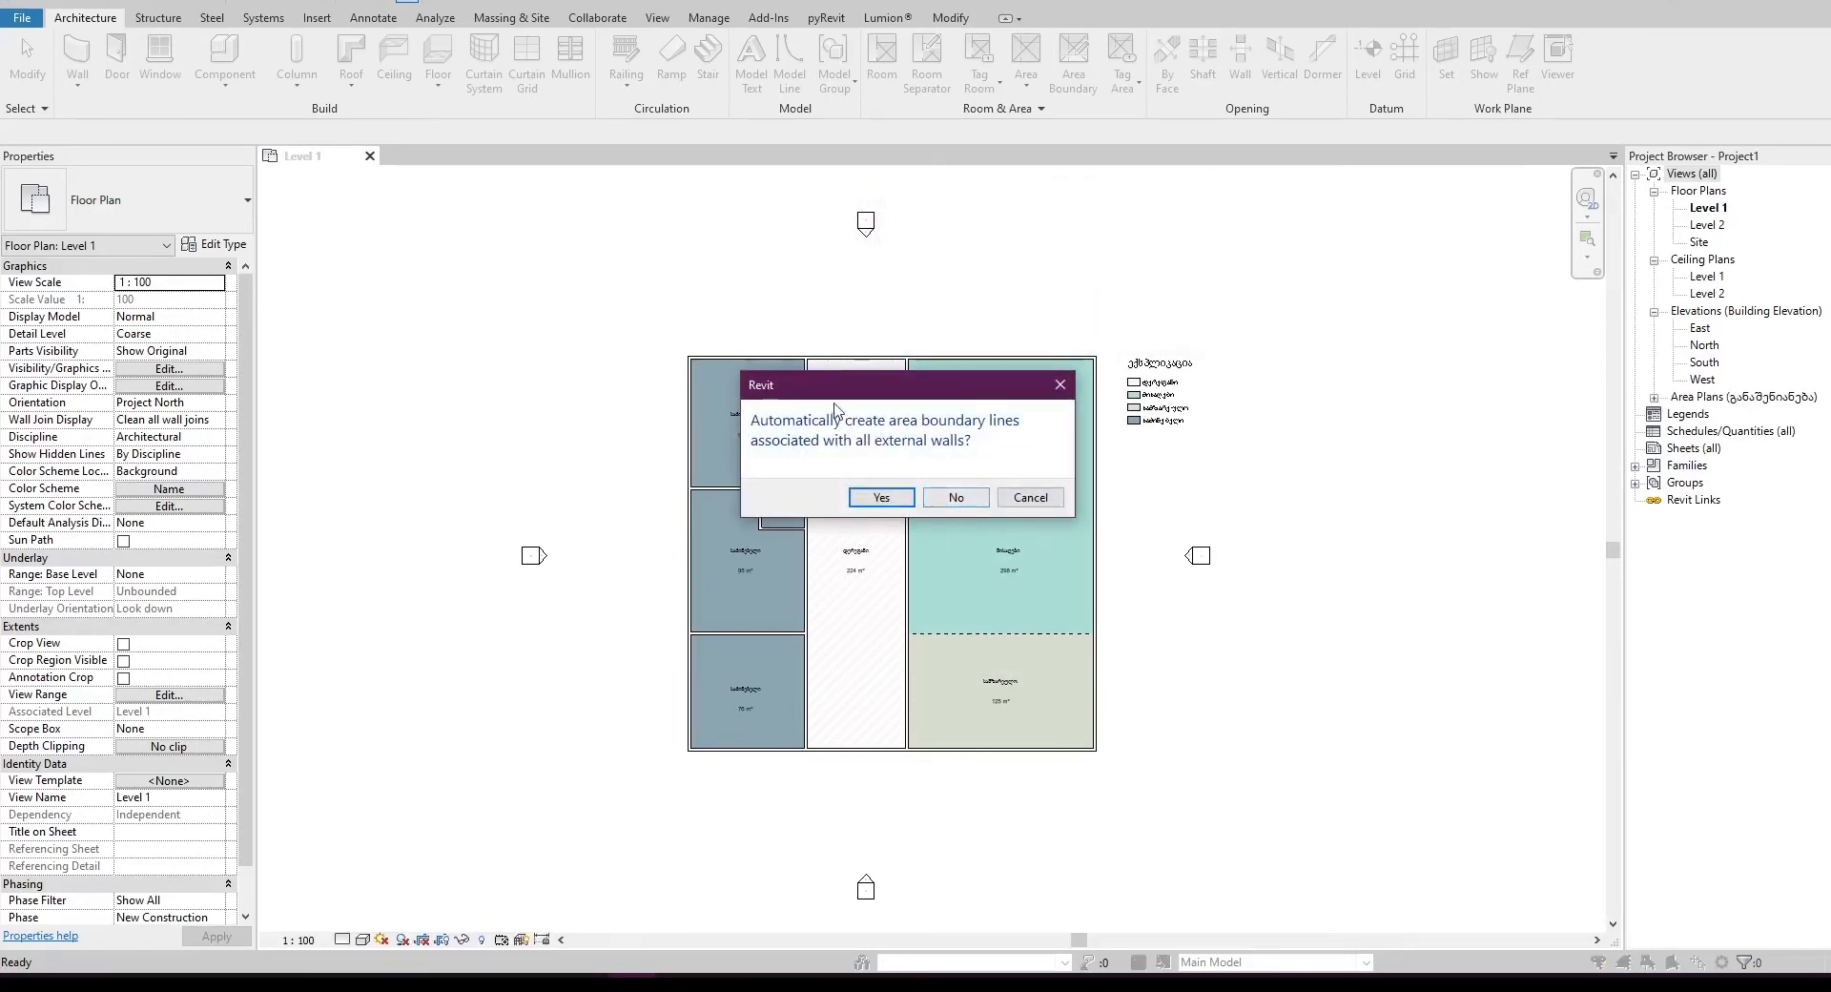
click(957, 497)
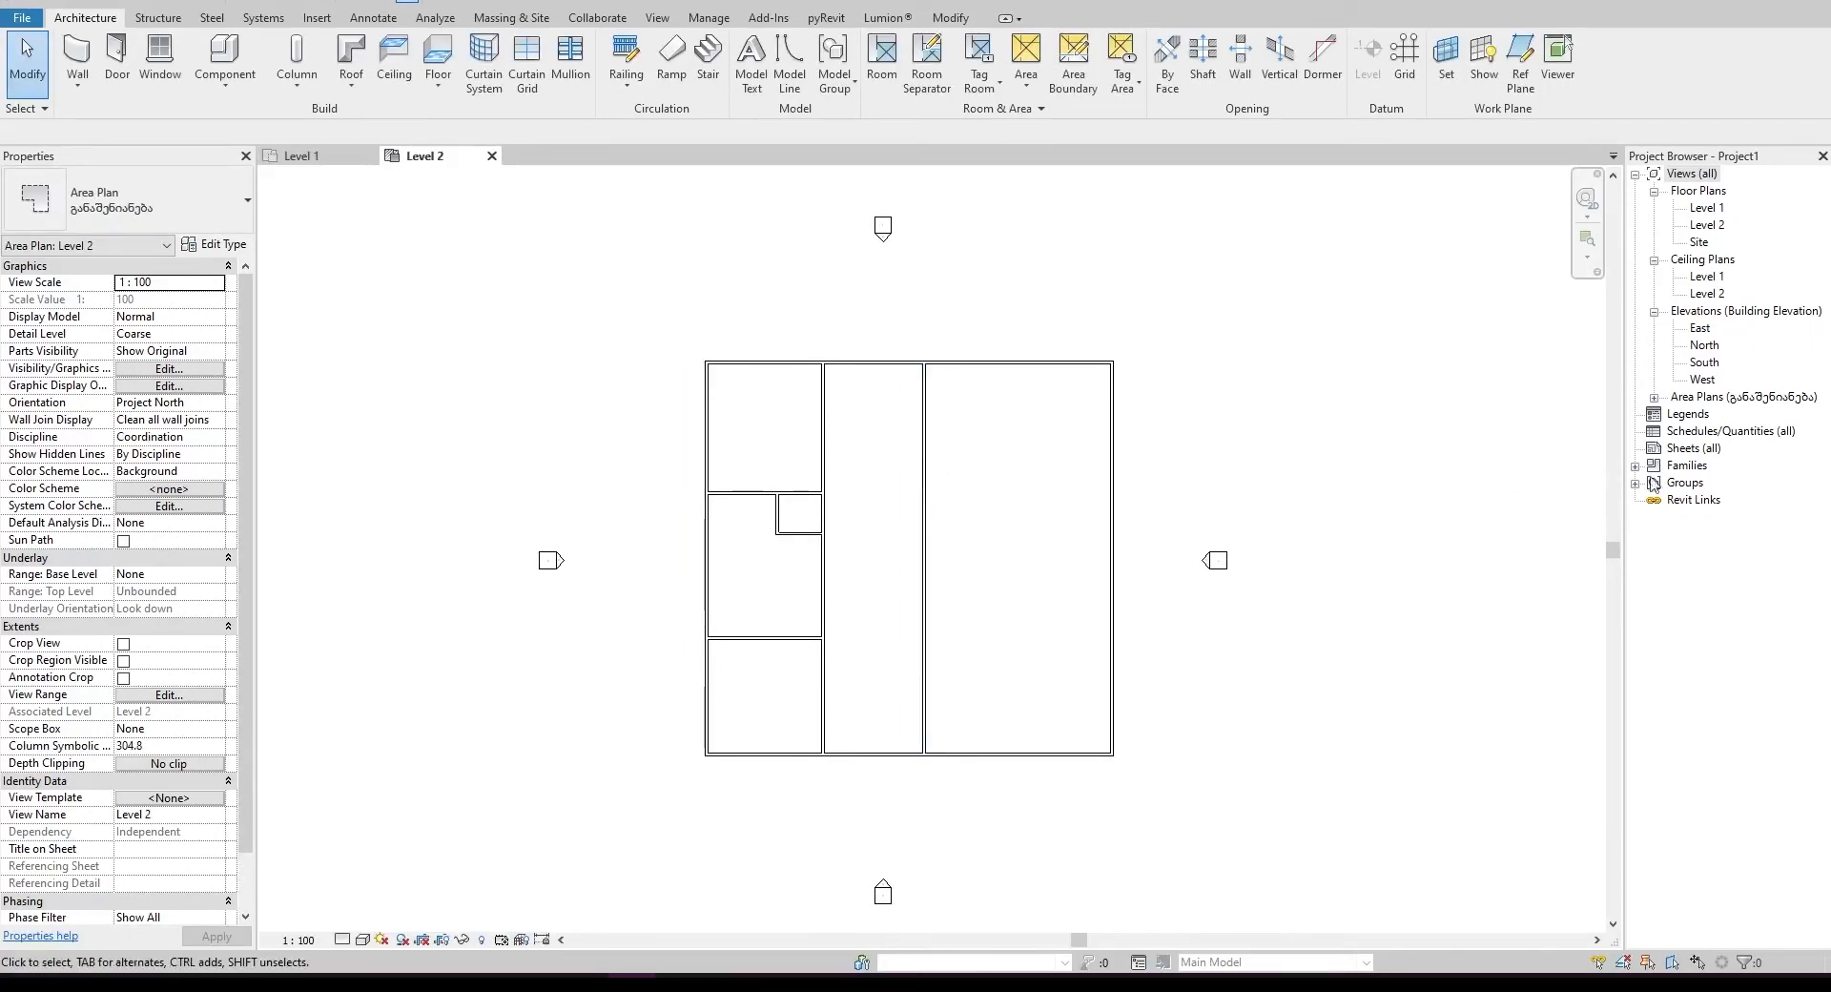
click(1654, 397)
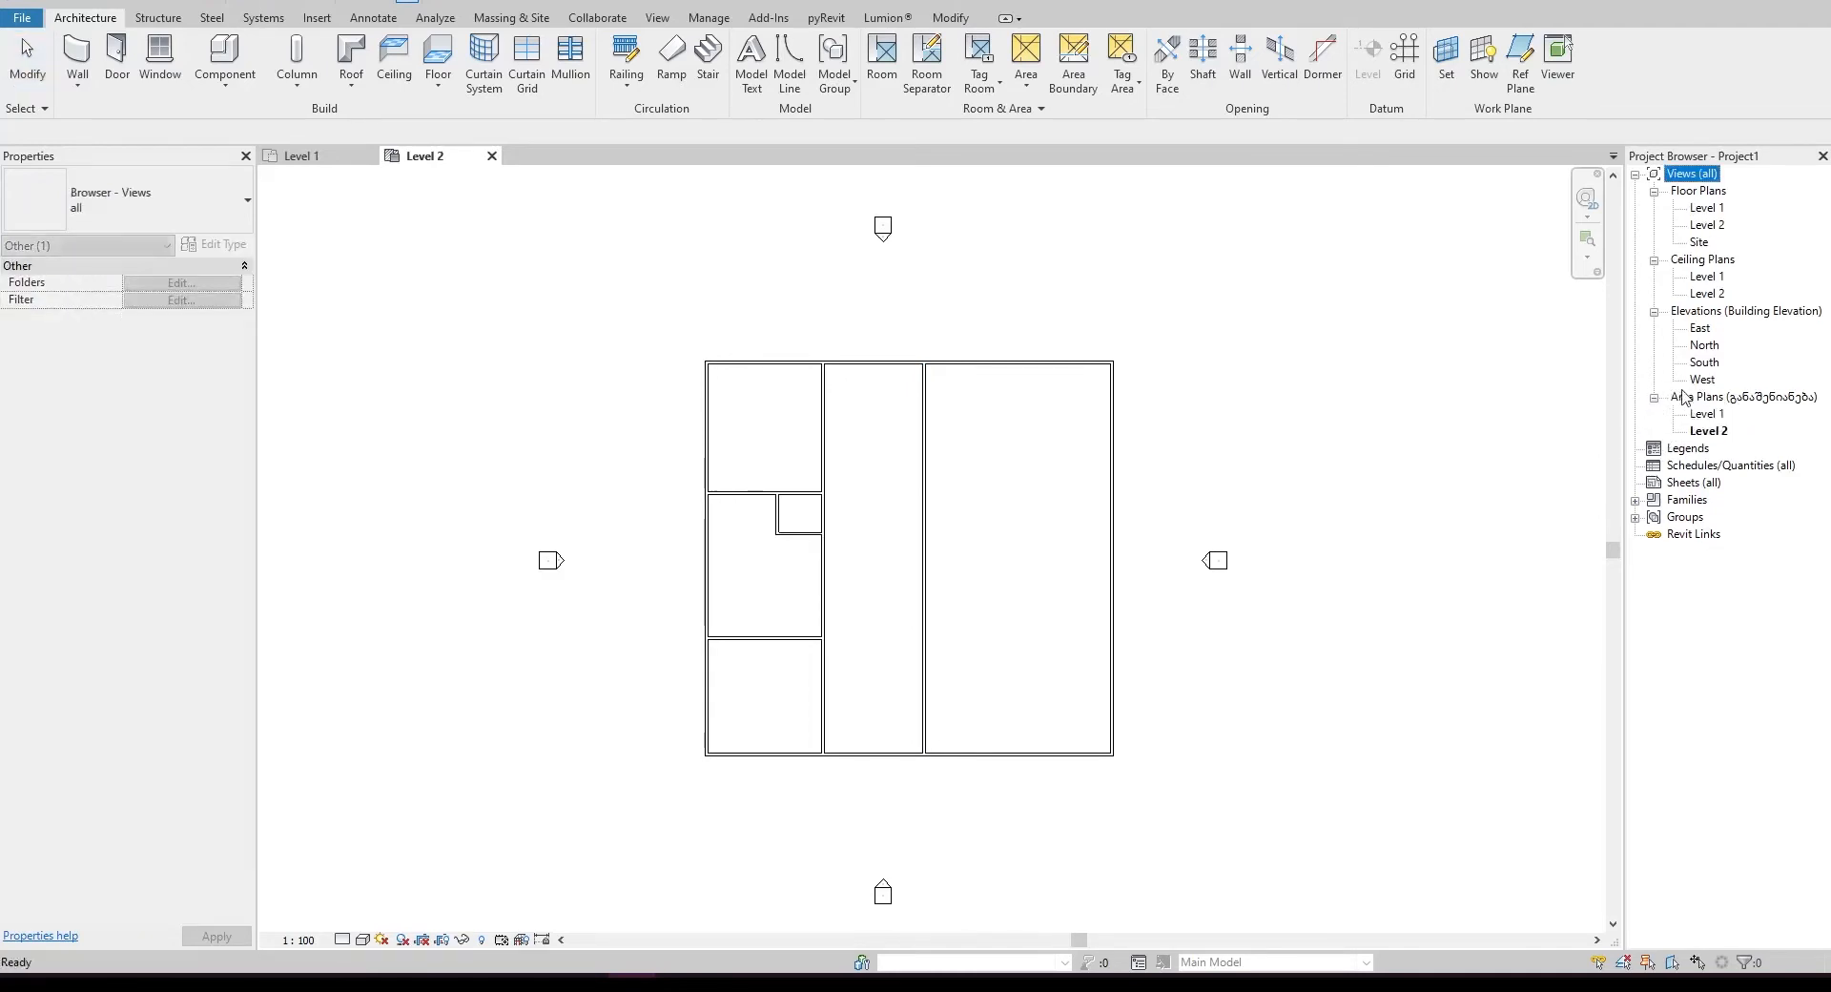
click(1682, 397)
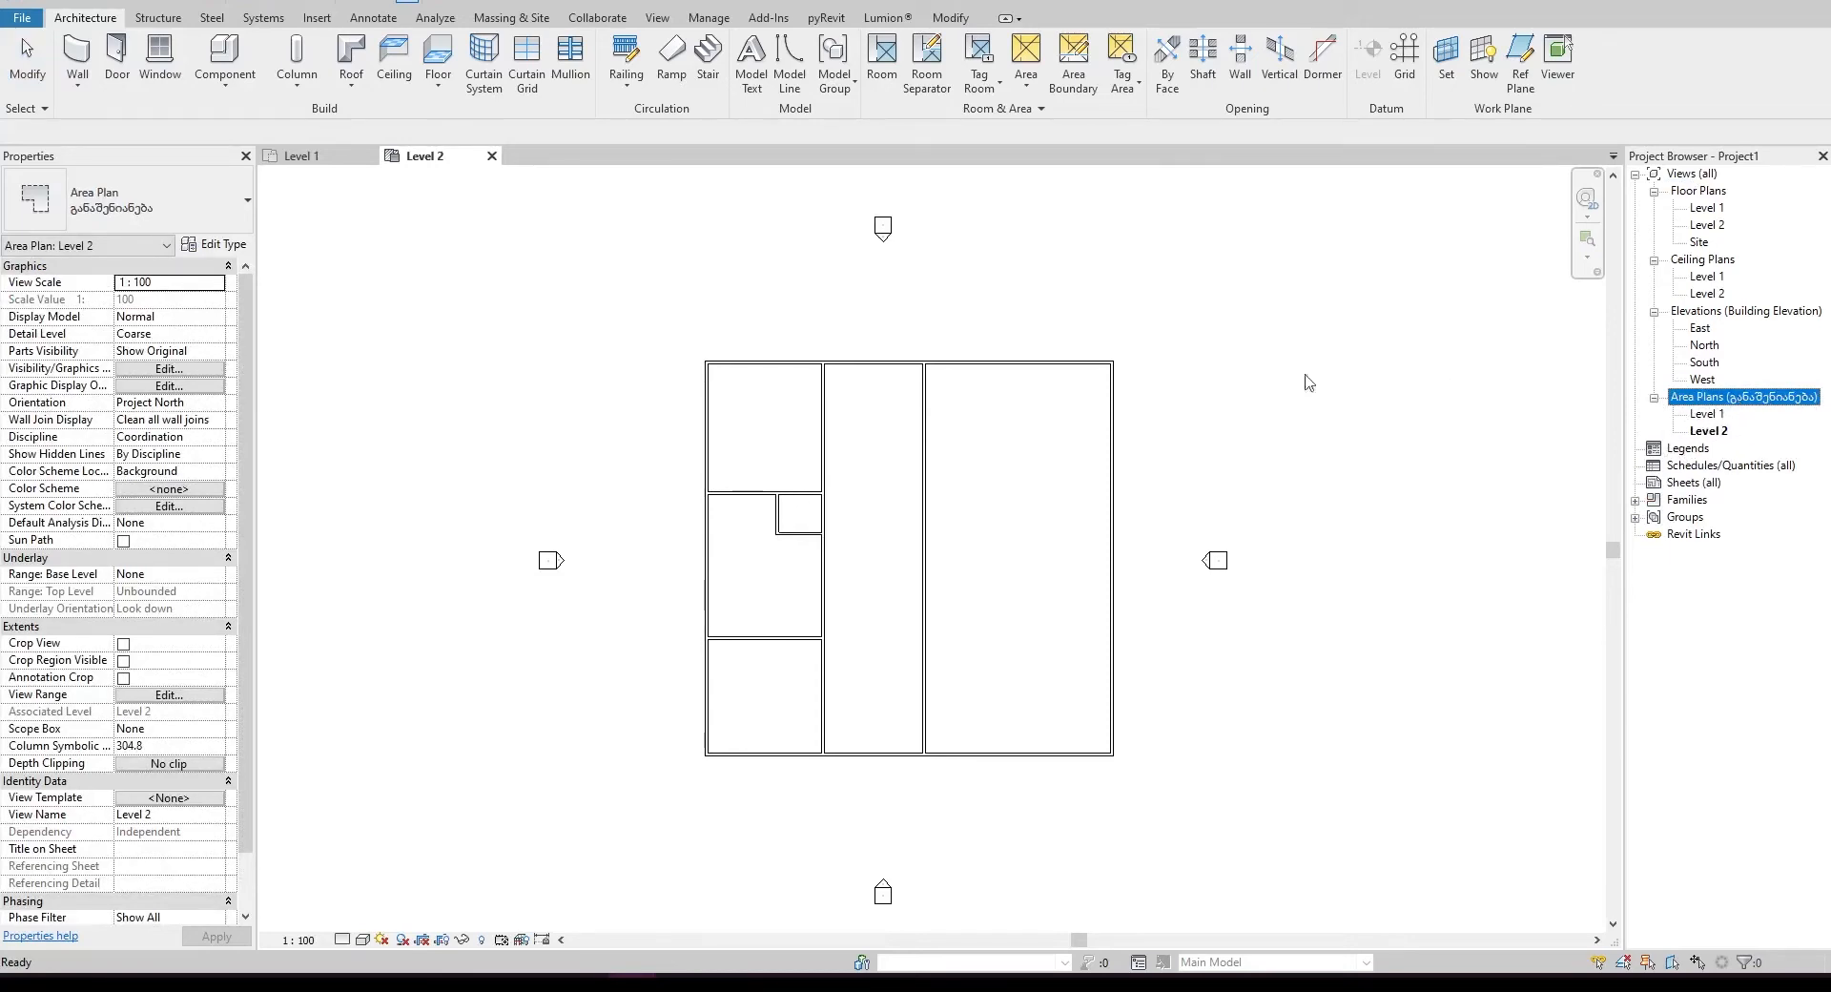
- Open the Level 1 area plan and check the existing rooms along the building's west side
double_click(1705, 414)
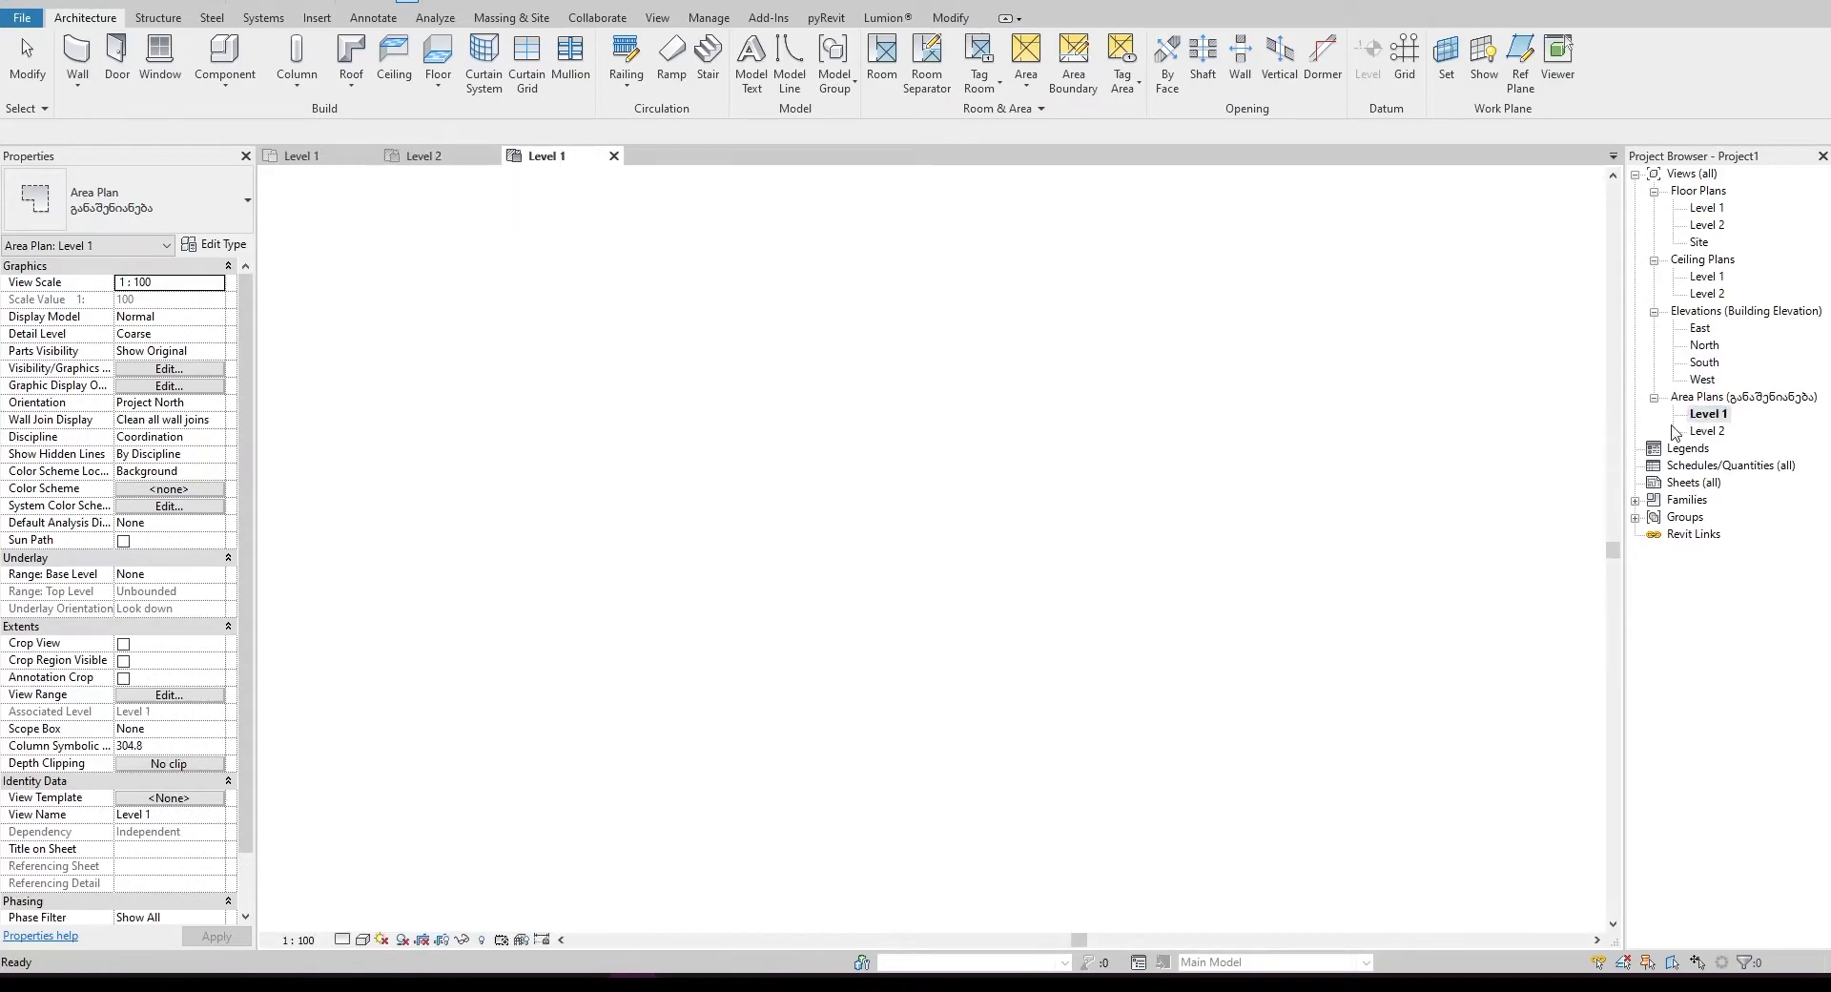
middle_drag(1004, 452, 1026, 445)
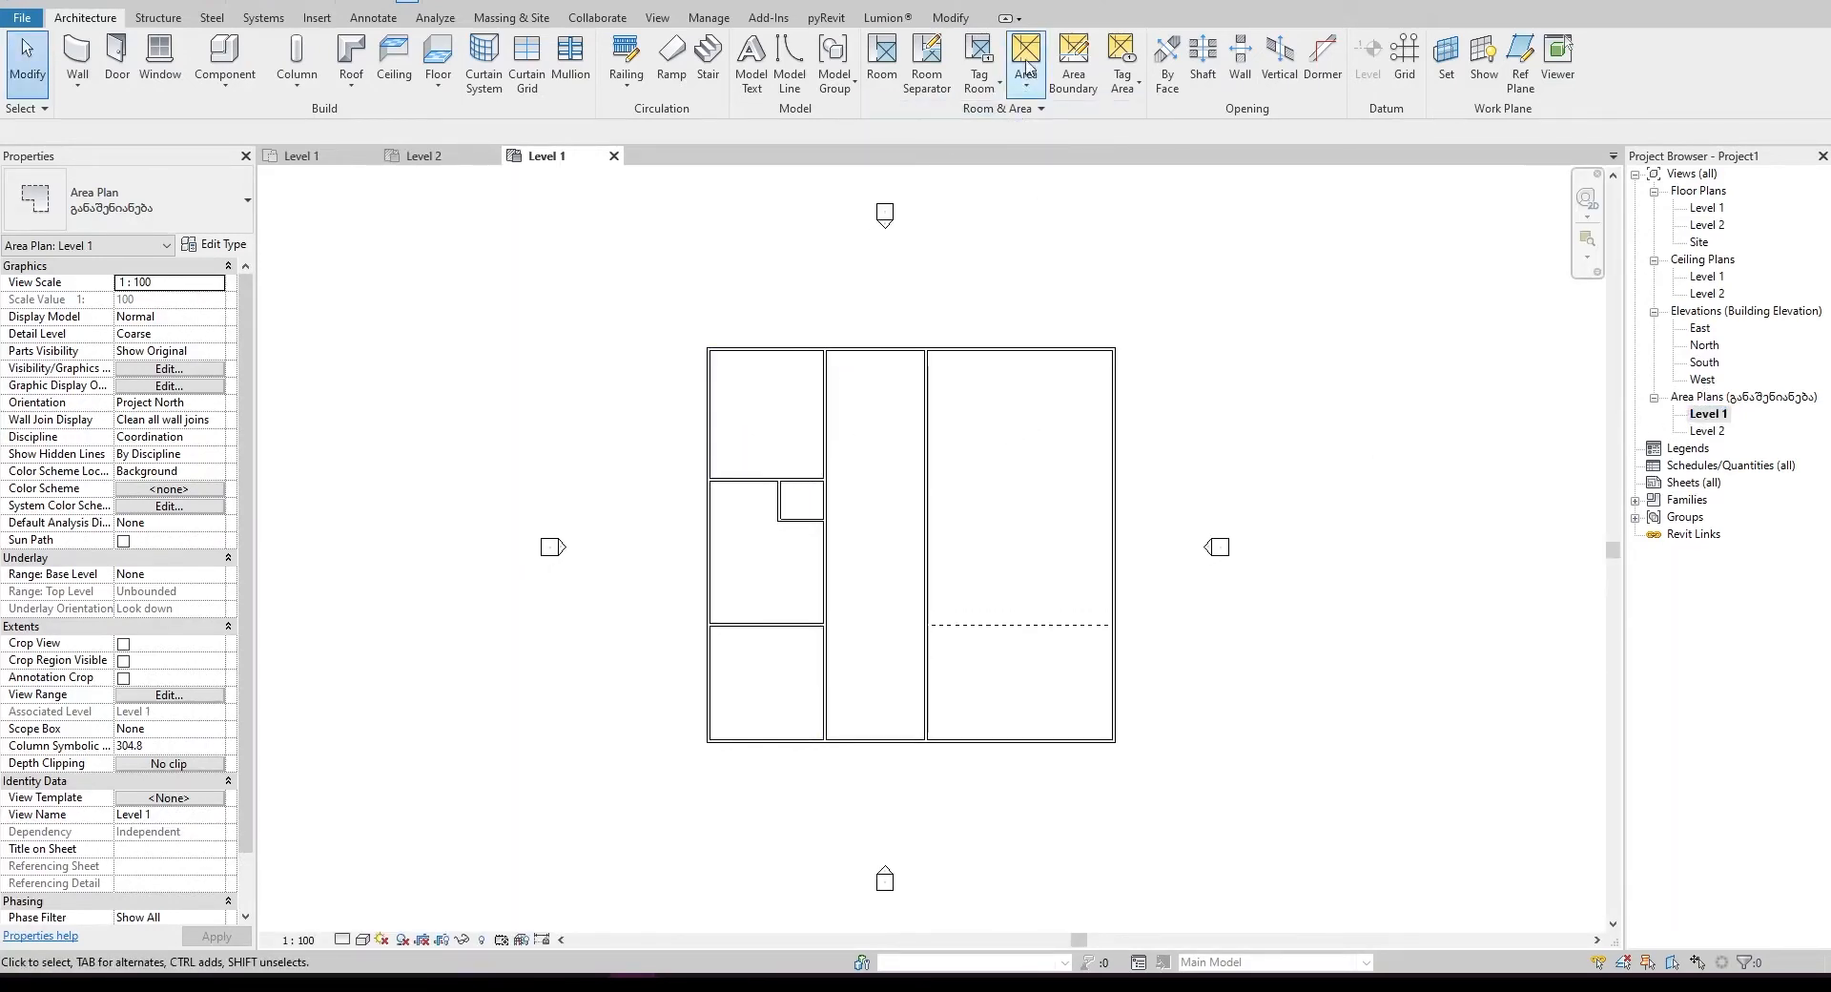
click(777, 408)
click(764, 559)
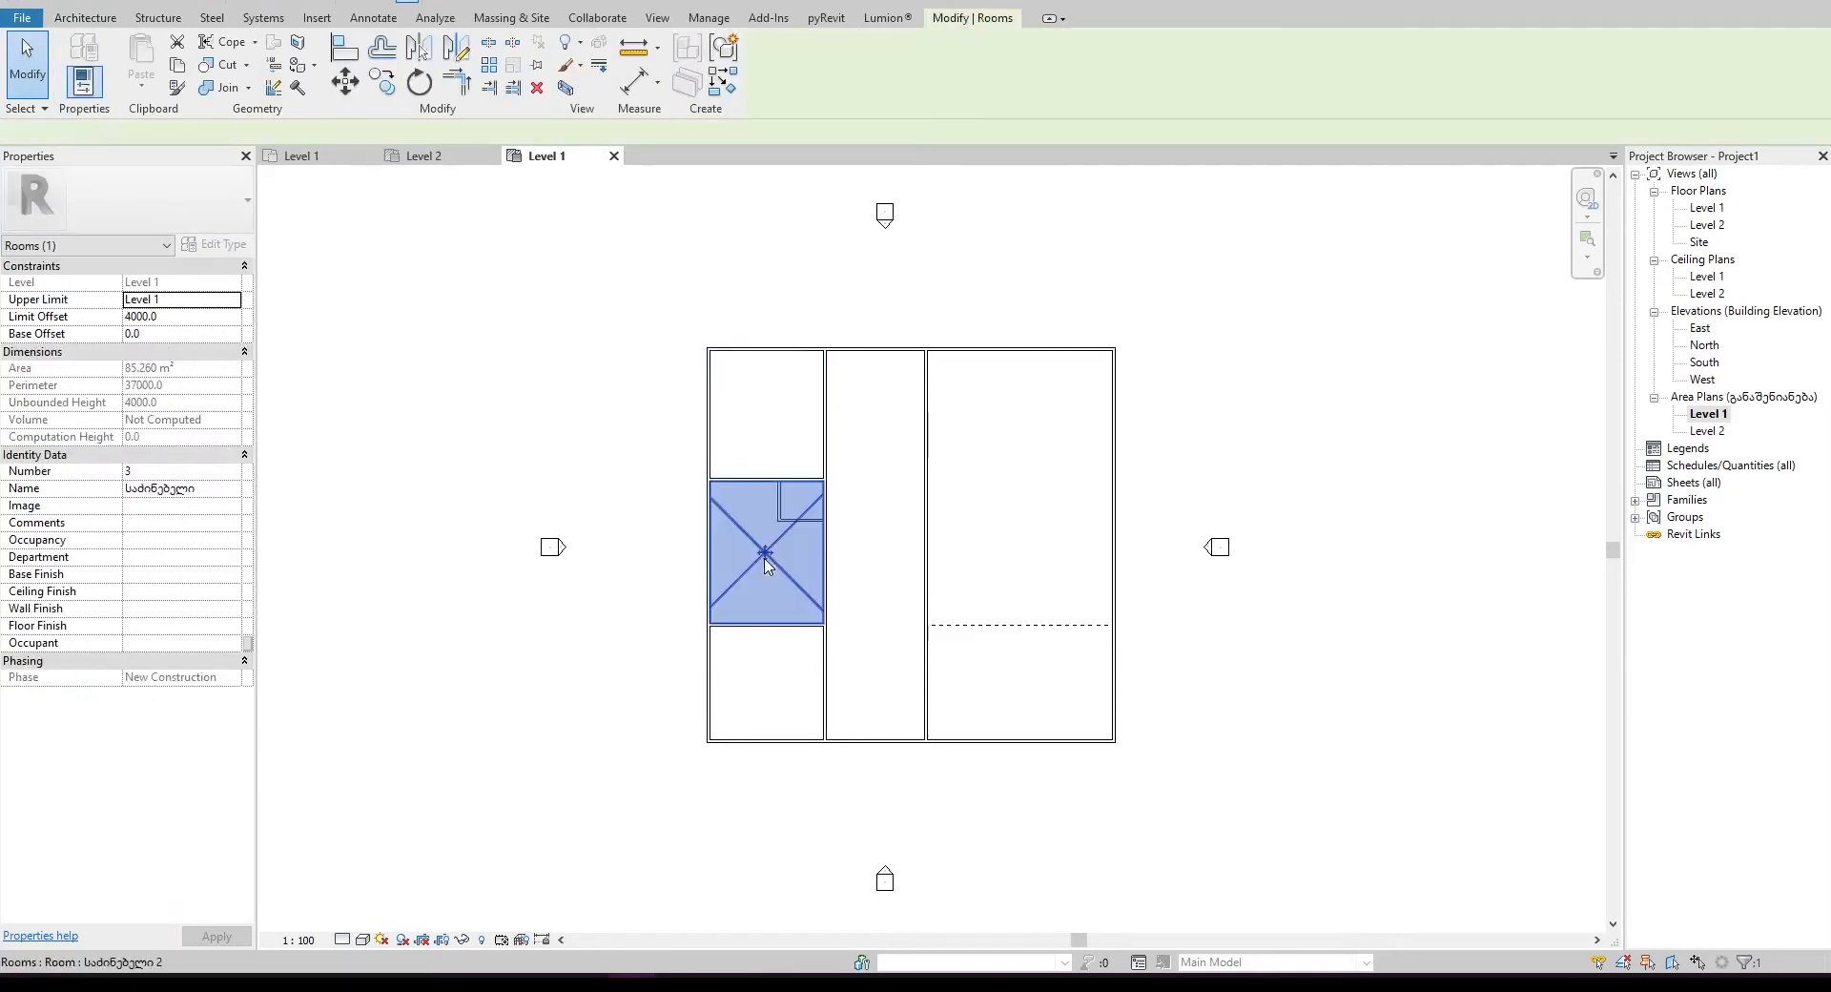
click(774, 683)
click(809, 593)
click(780, 384)
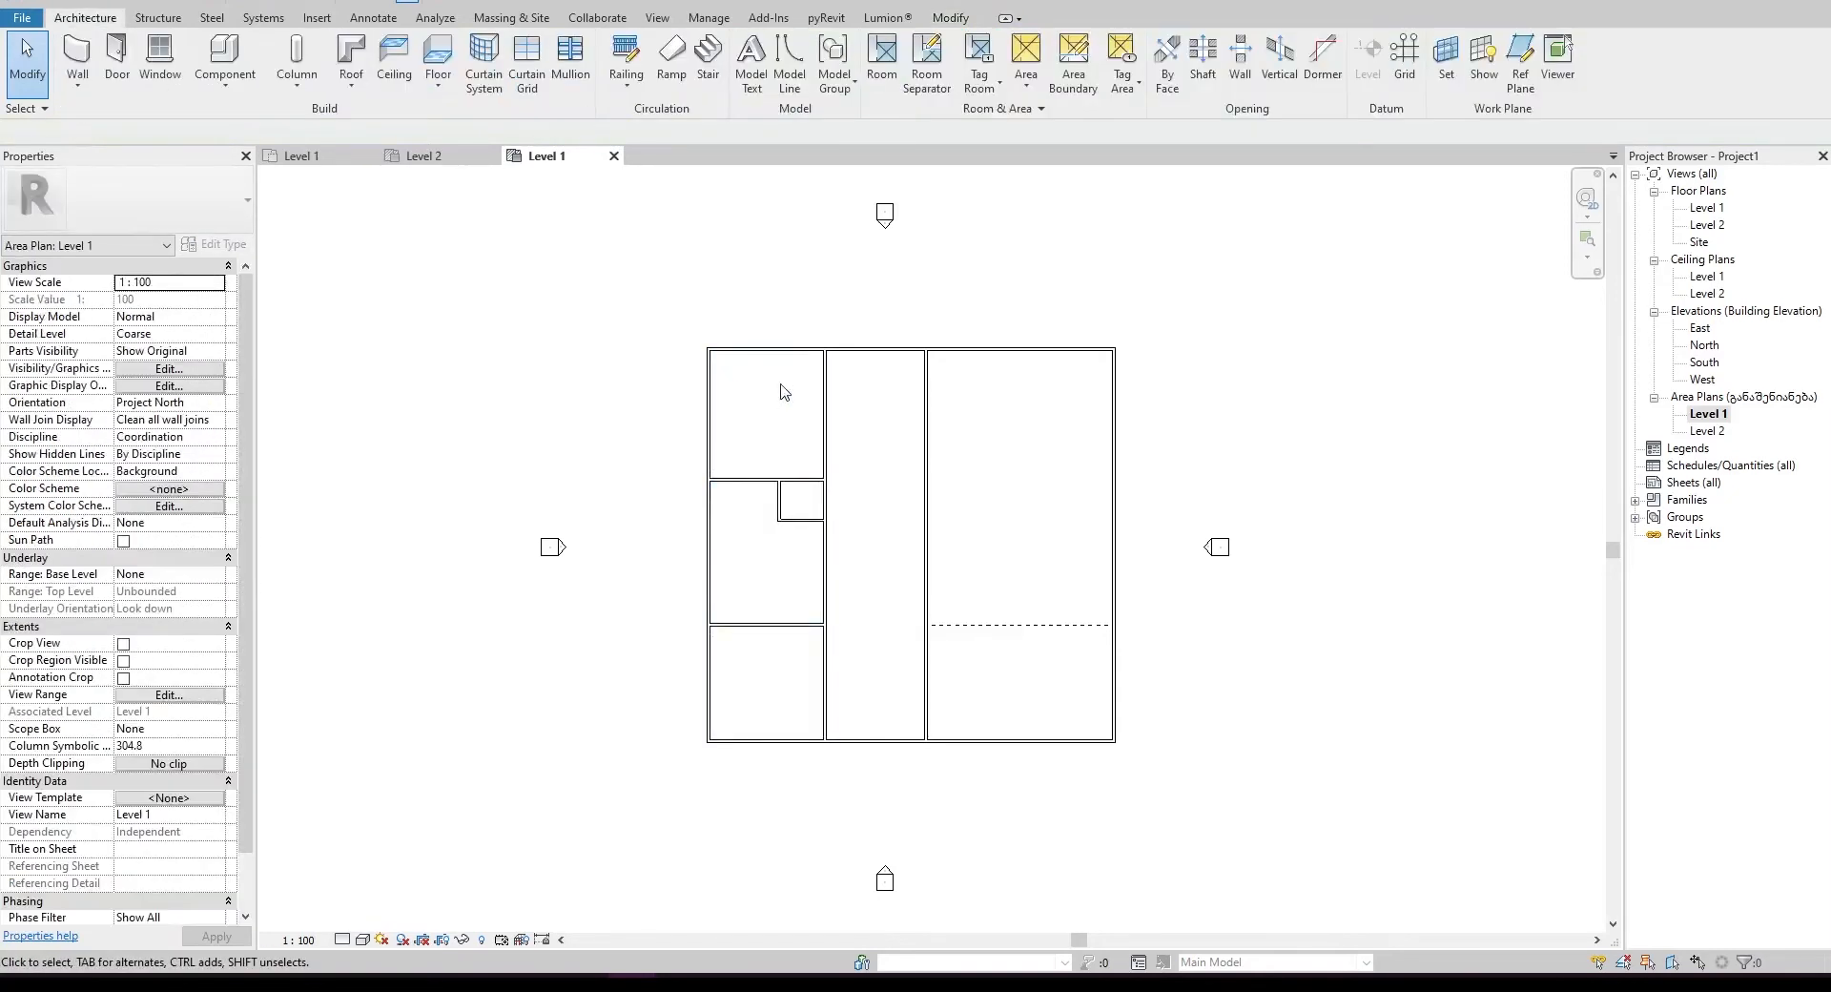
click(767, 411)
click(1116, 282)
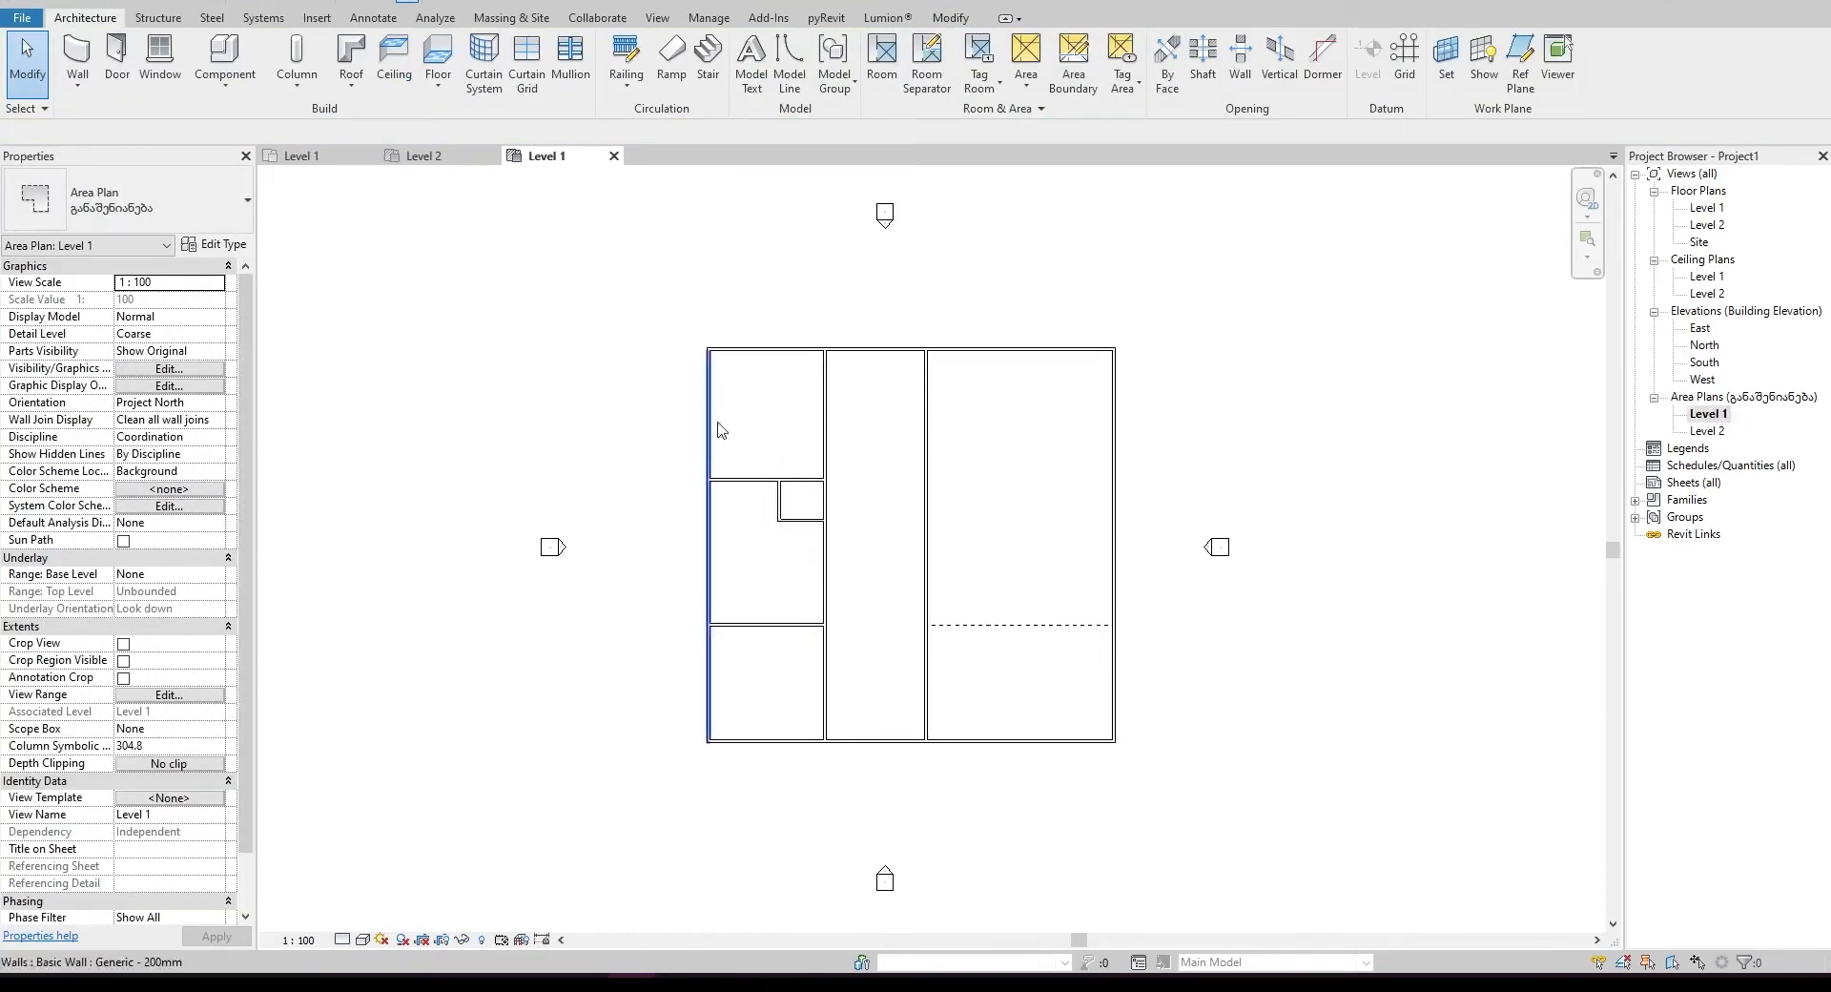
- Review the room tags and colours on the Level 1 floor plan, and return to the Level 1 area plan
click(303, 155)
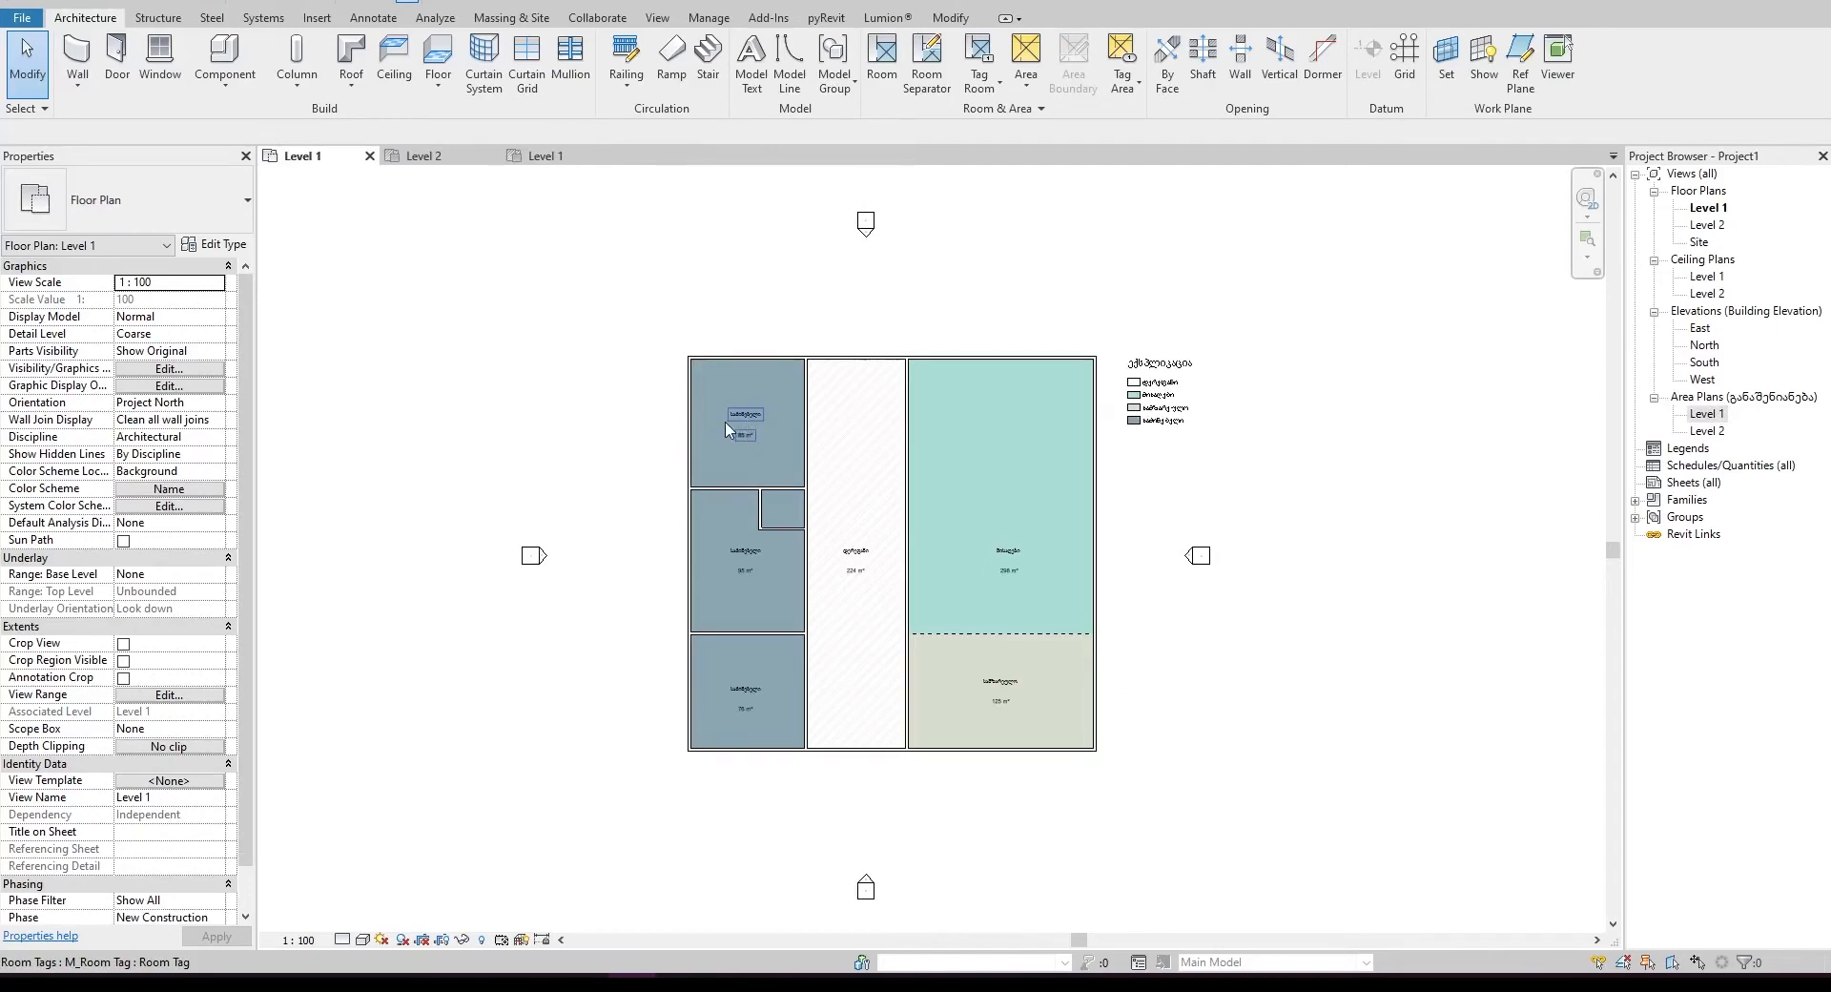
scroll(727, 430, up, 2)
scroll(768, 418, down, 1)
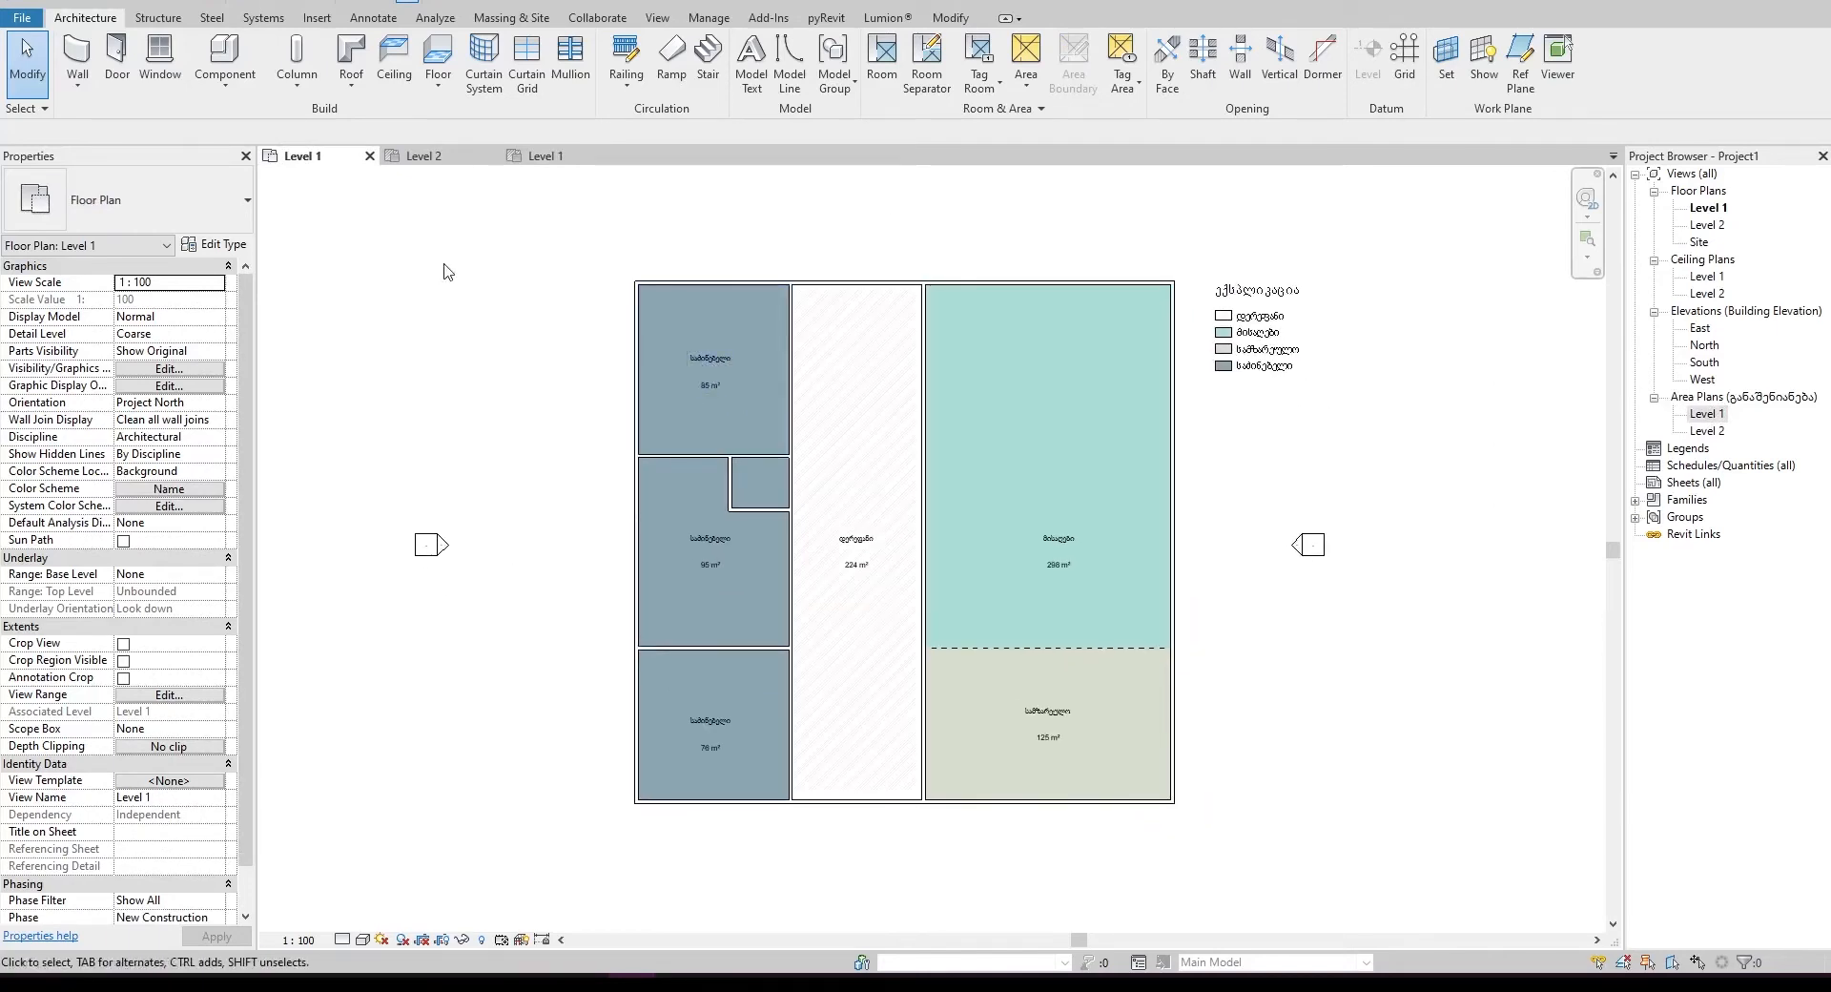
click(550, 162)
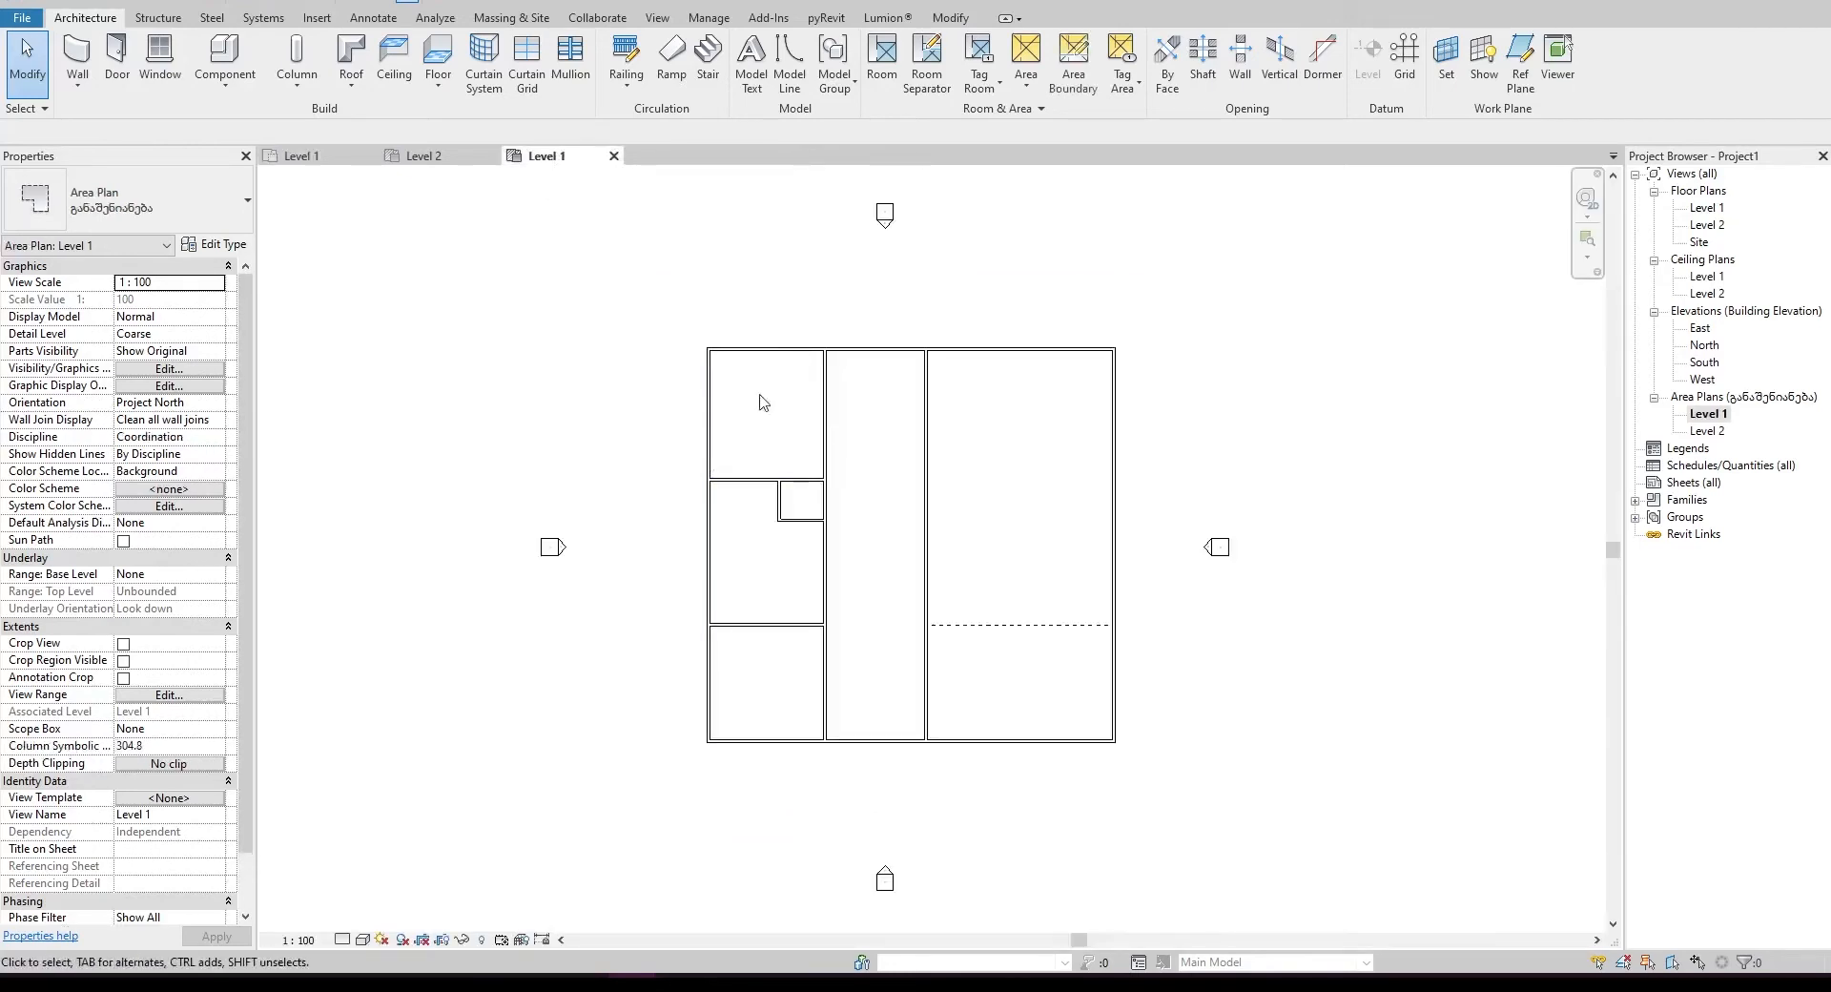
- Tag all six rooms in the Level 1 area plan without leaders, placing each tag near the room's centre
click(988, 53)
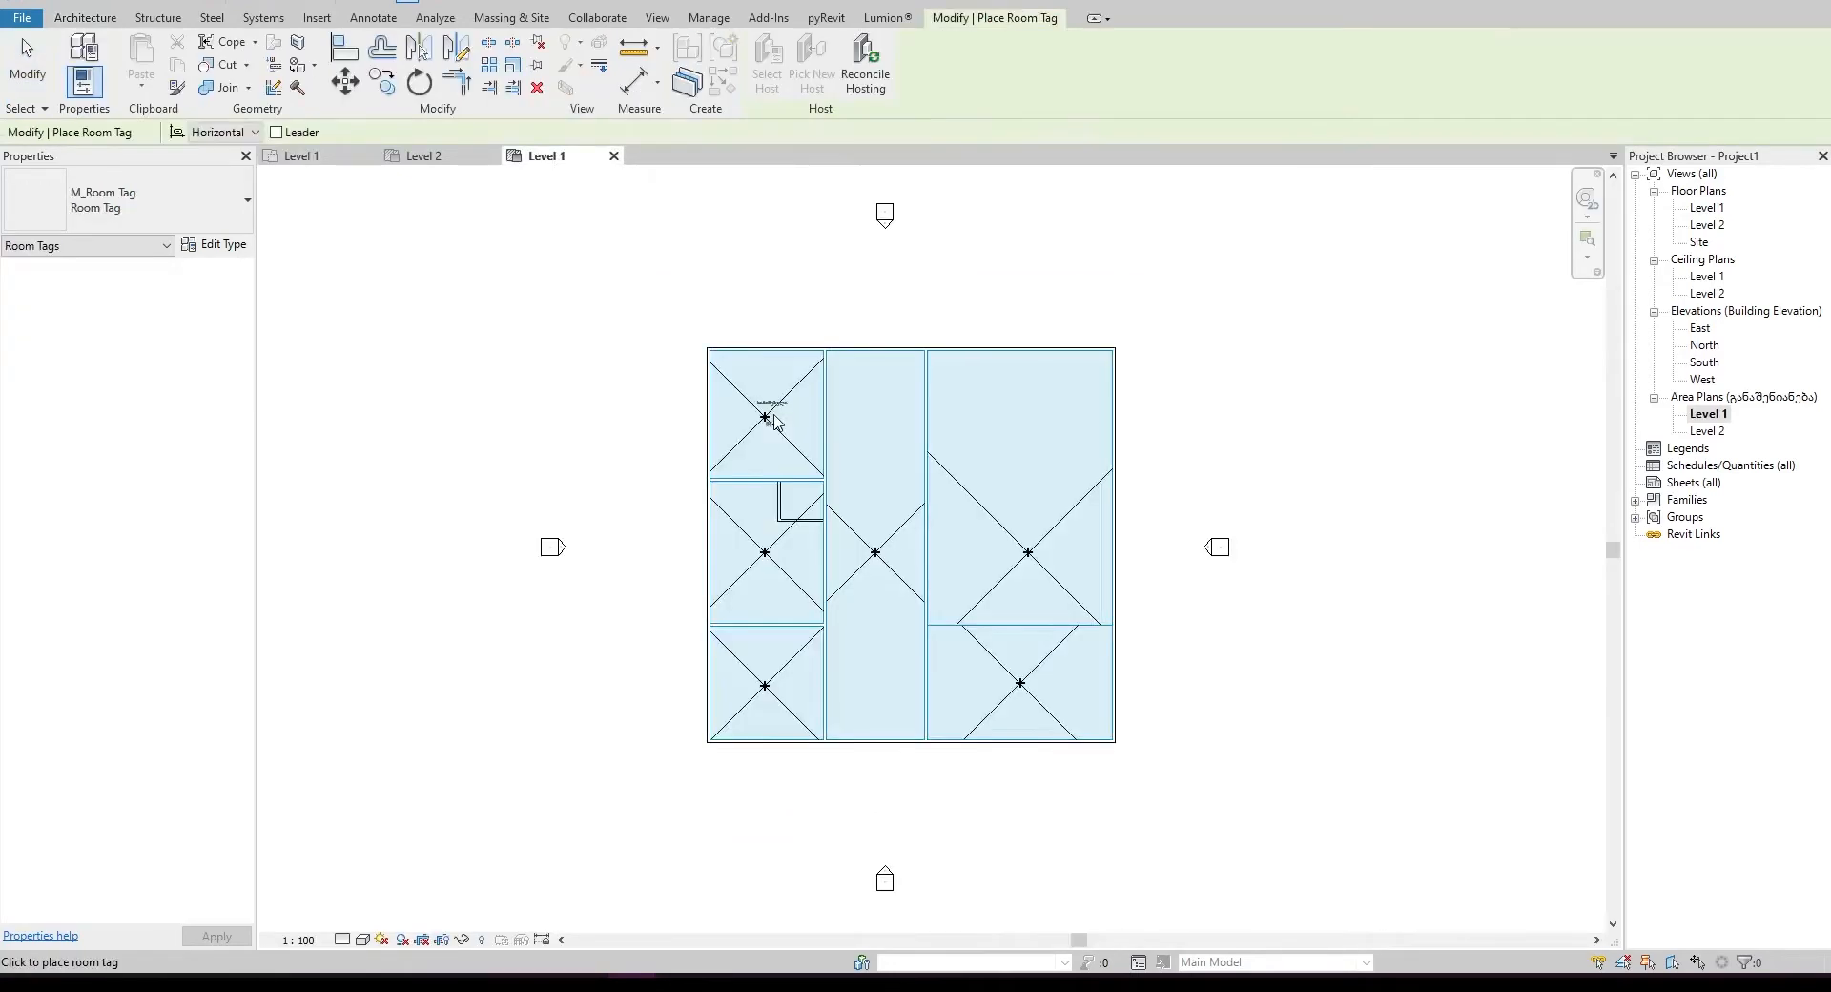
click(765, 424)
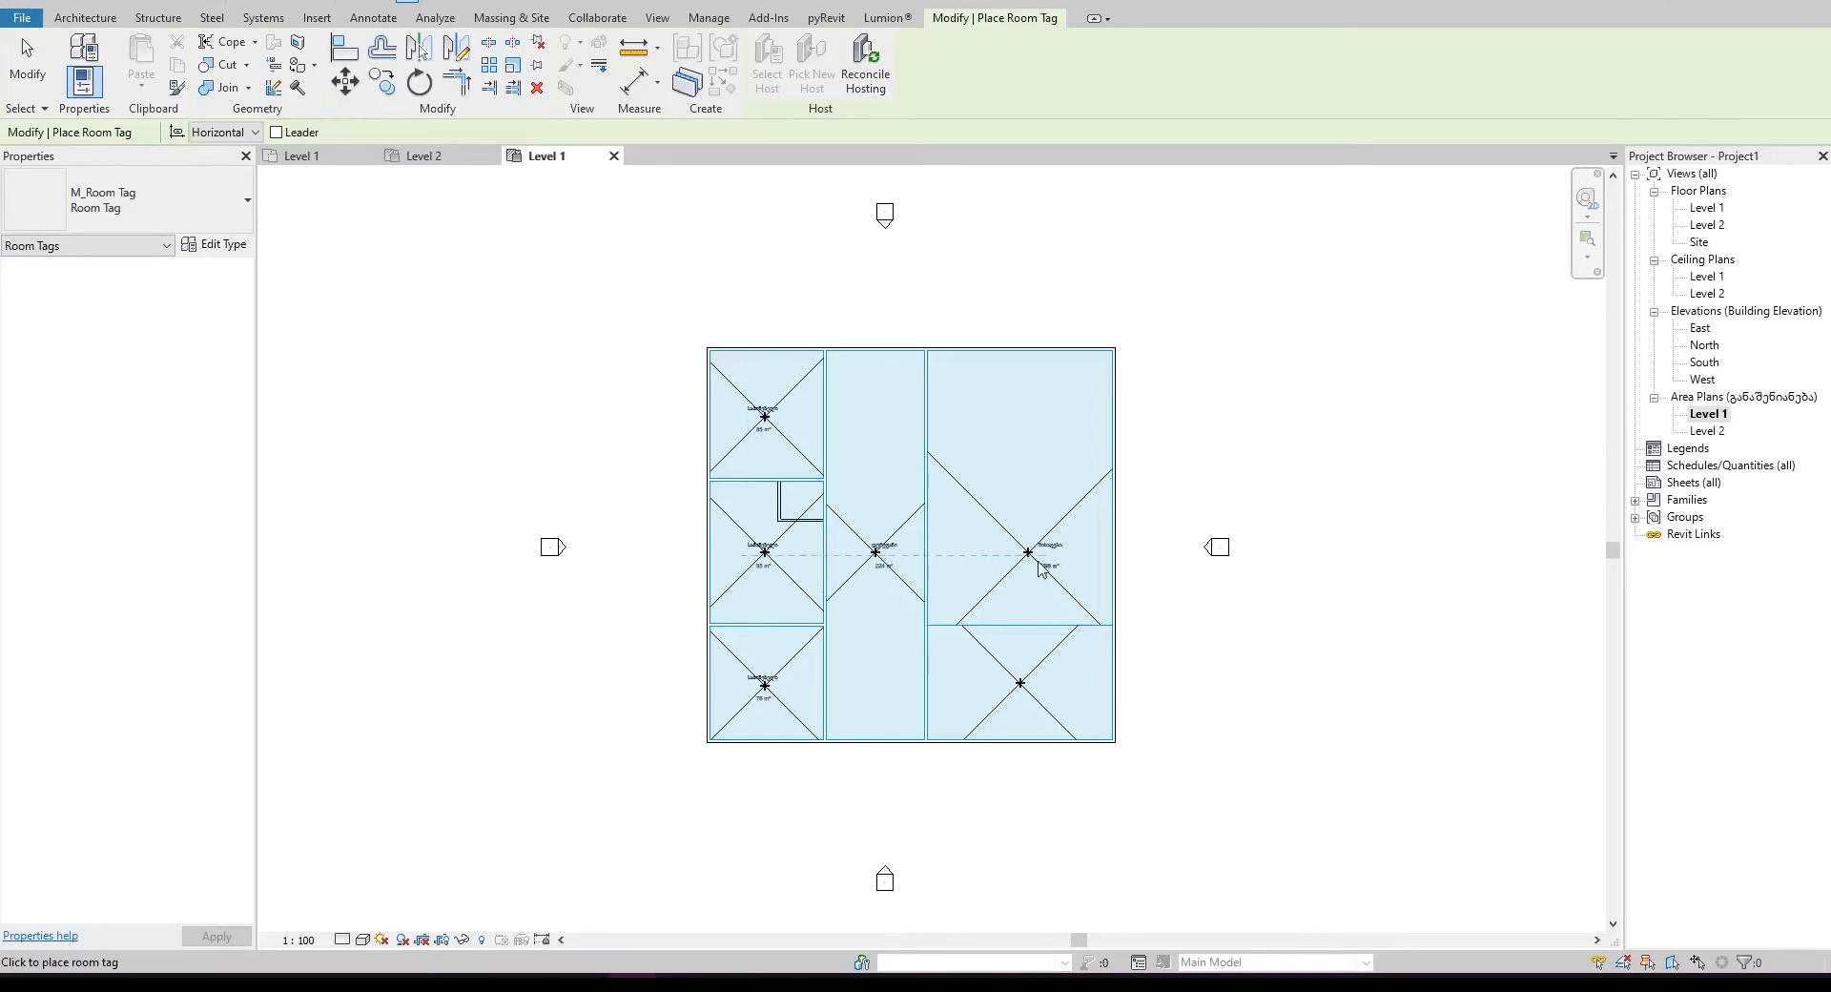
click(1030, 680)
key(Escape)
key(Escape)
middle_drag(932, 327, 966, 336)
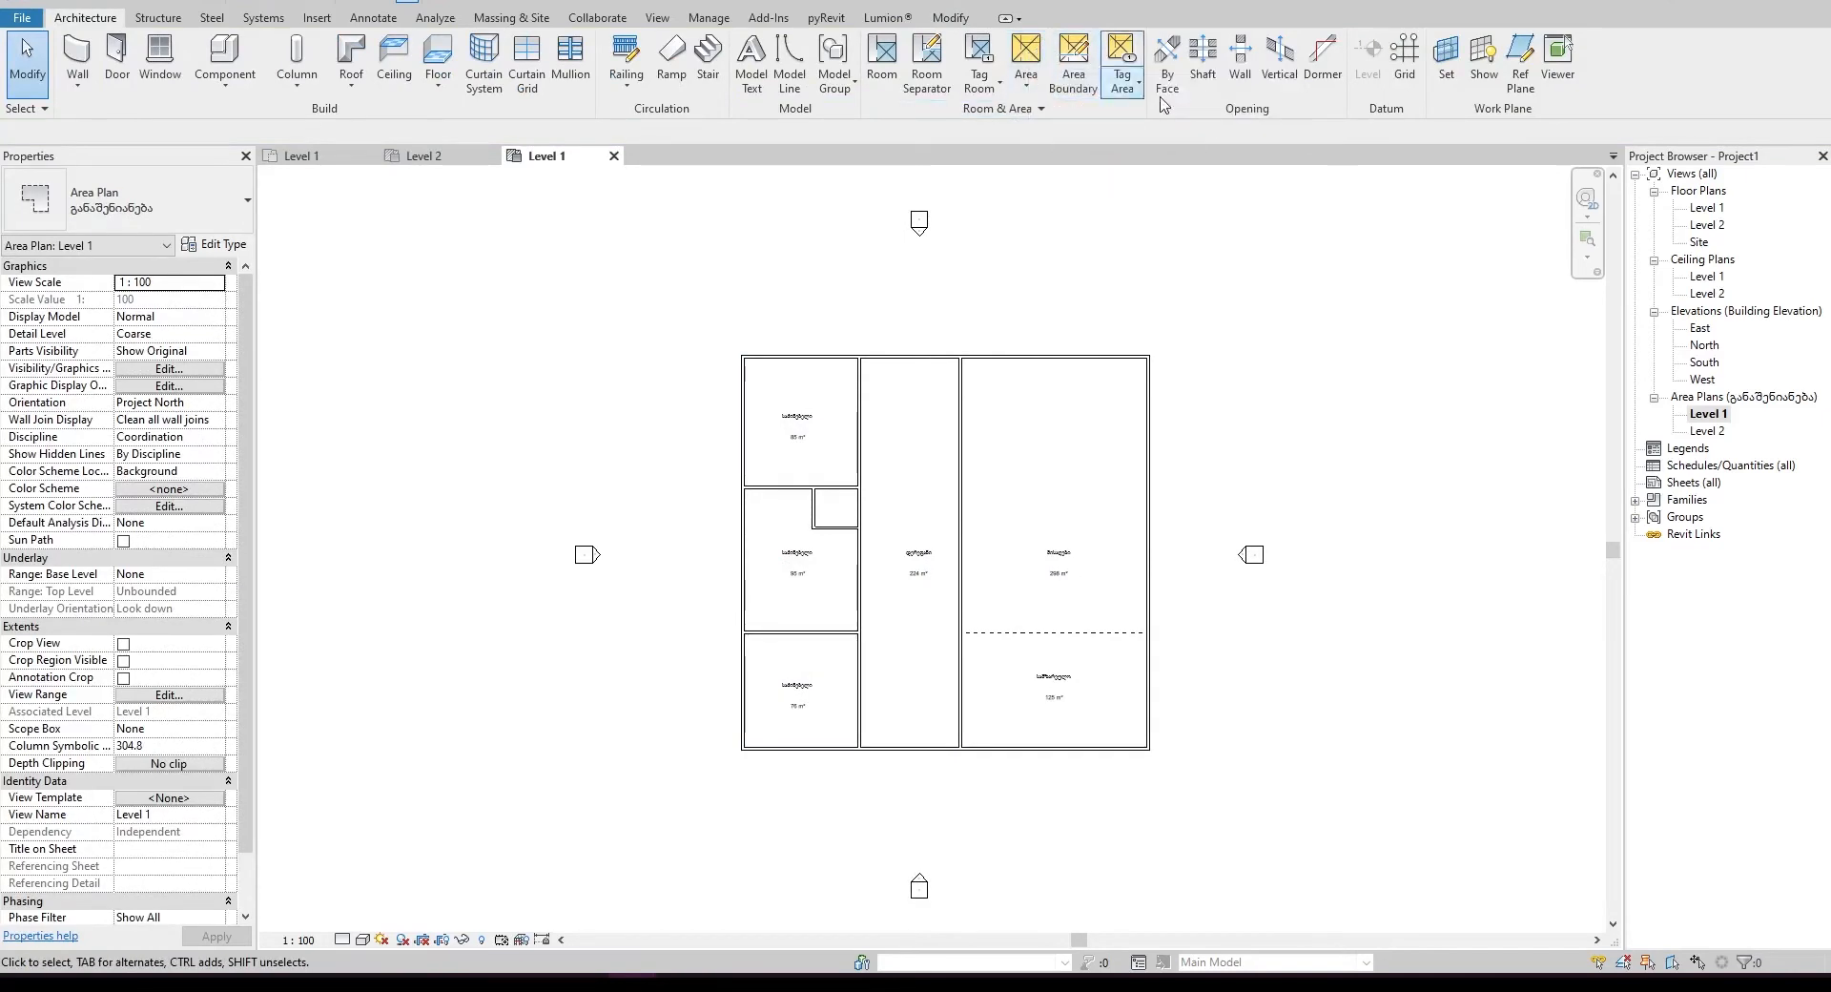
- Create area boundary lines along the outer faces of the four exterior walls by picking them, with Apply Area Rules off and offset 0.0
click(1074, 62)
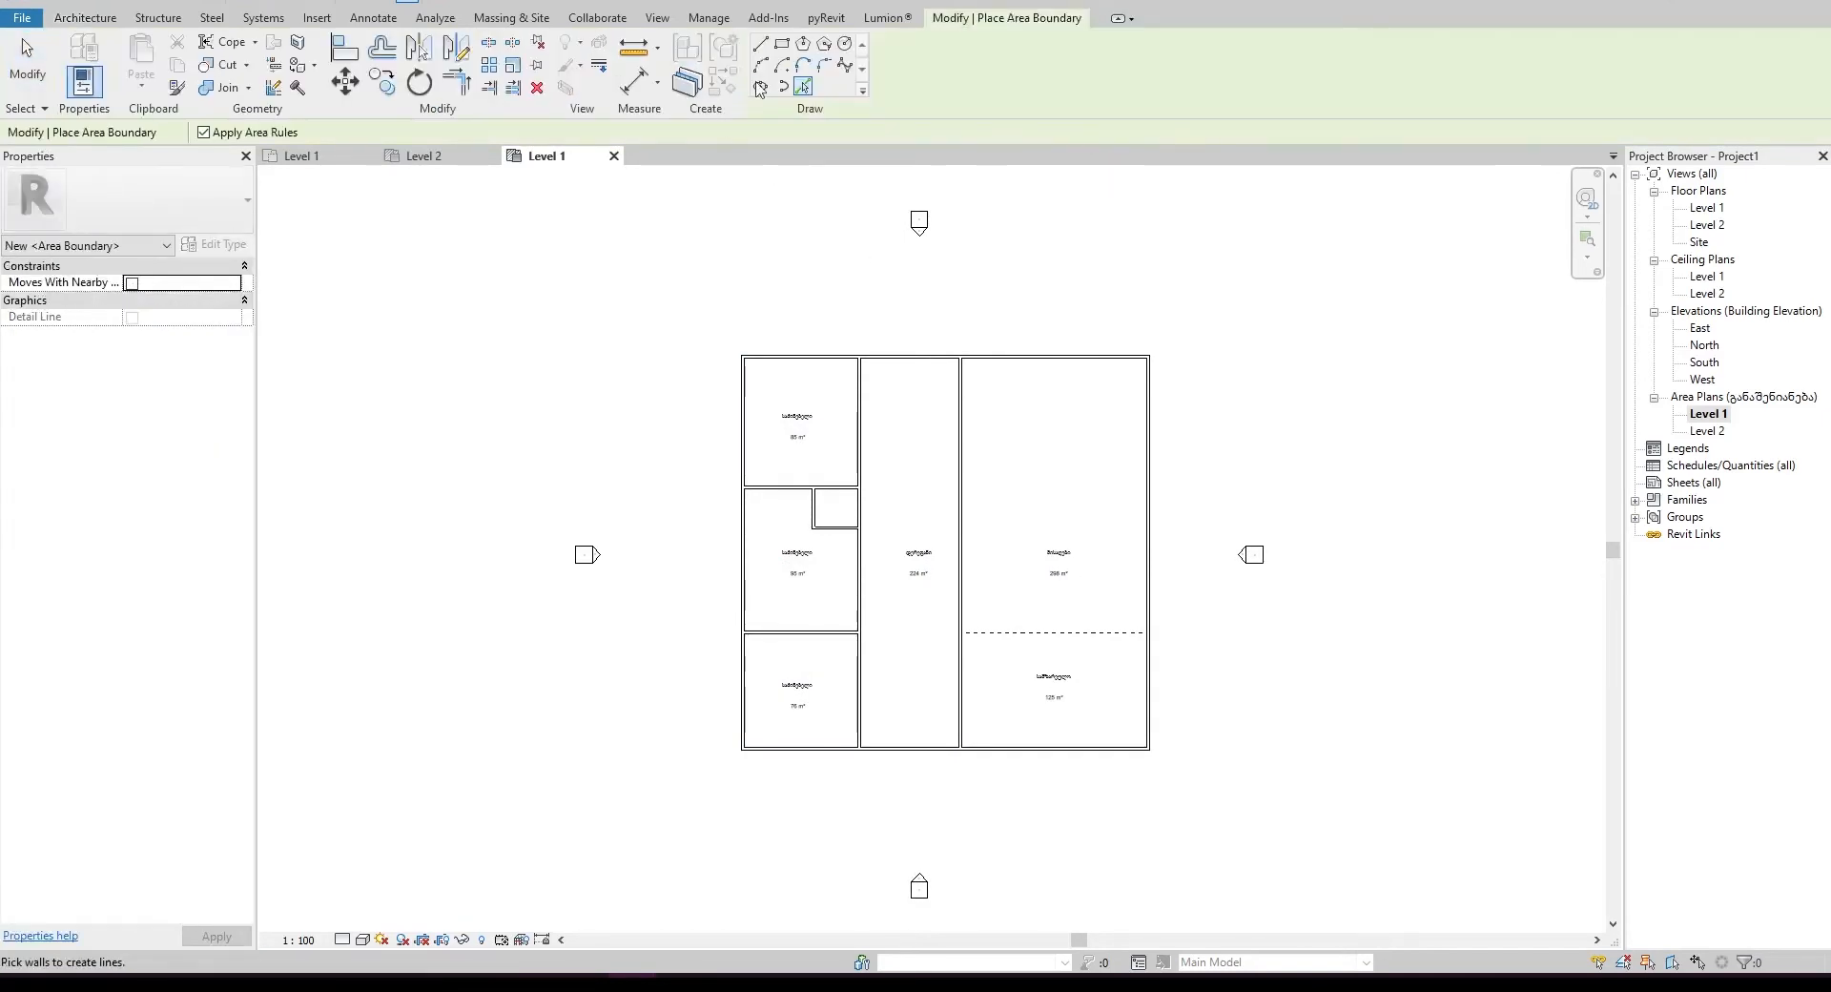
scroll(838, 420, up, 3)
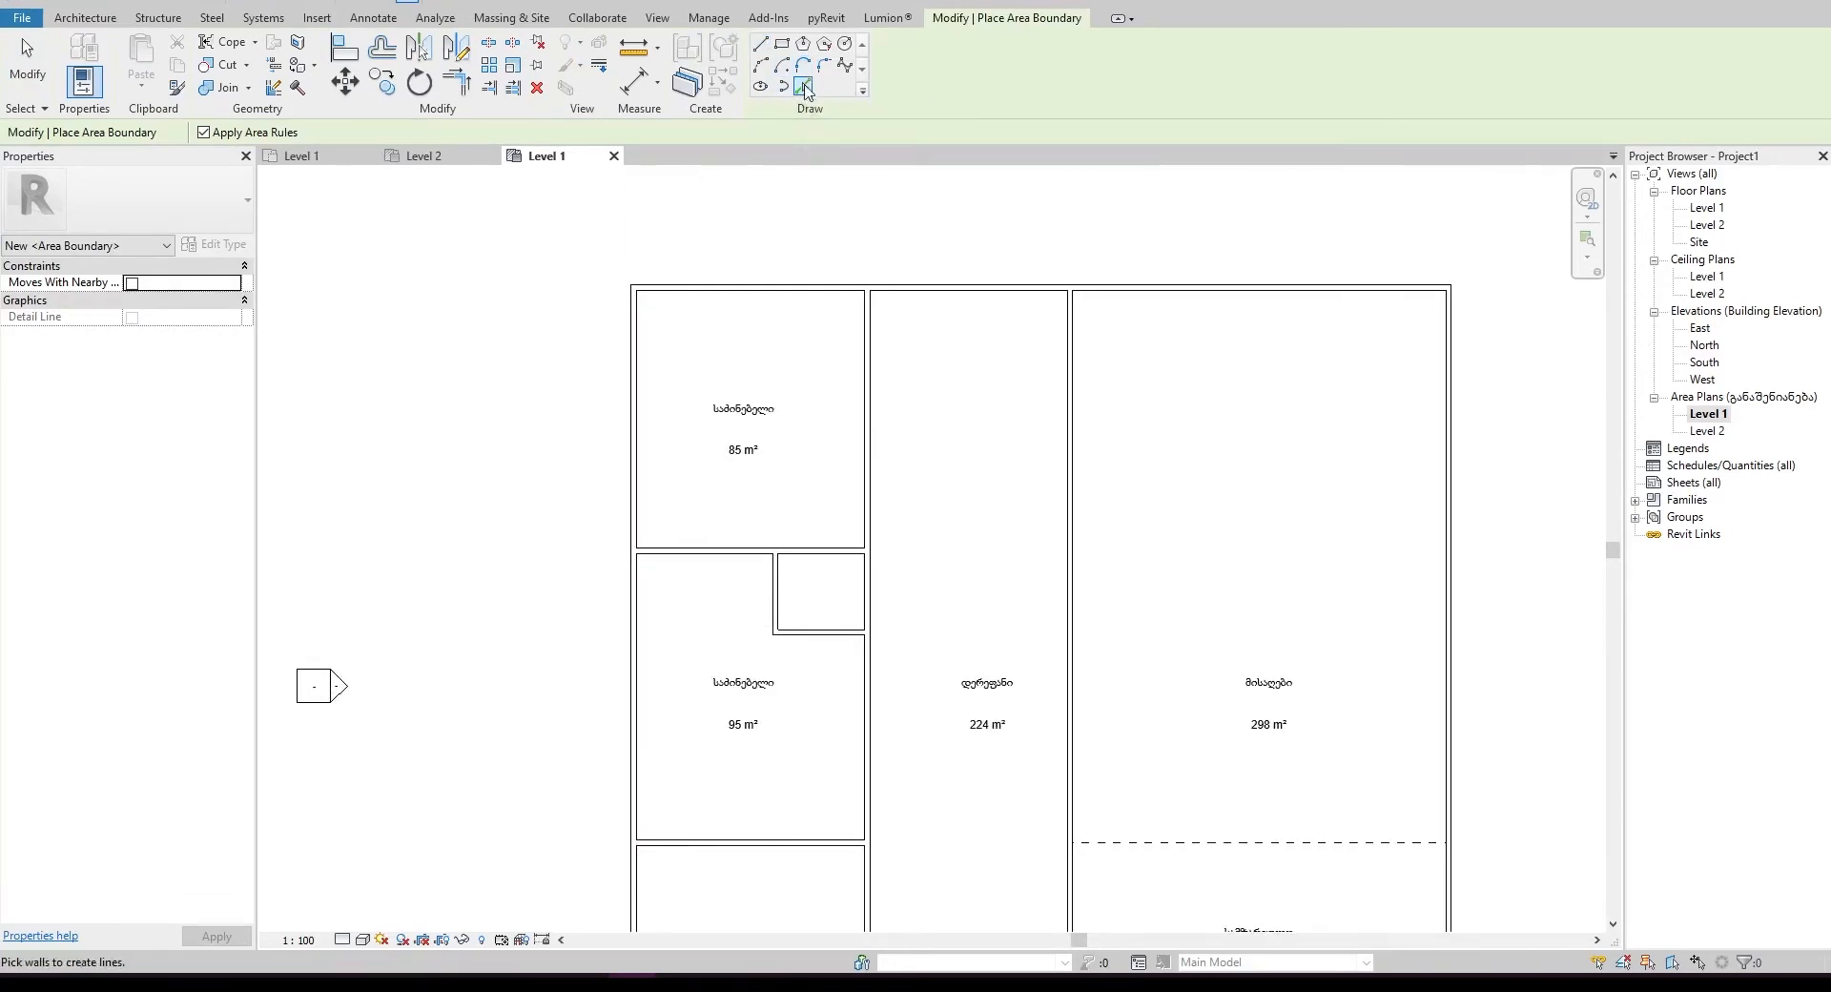
middle_drag(843, 286, 793, 266)
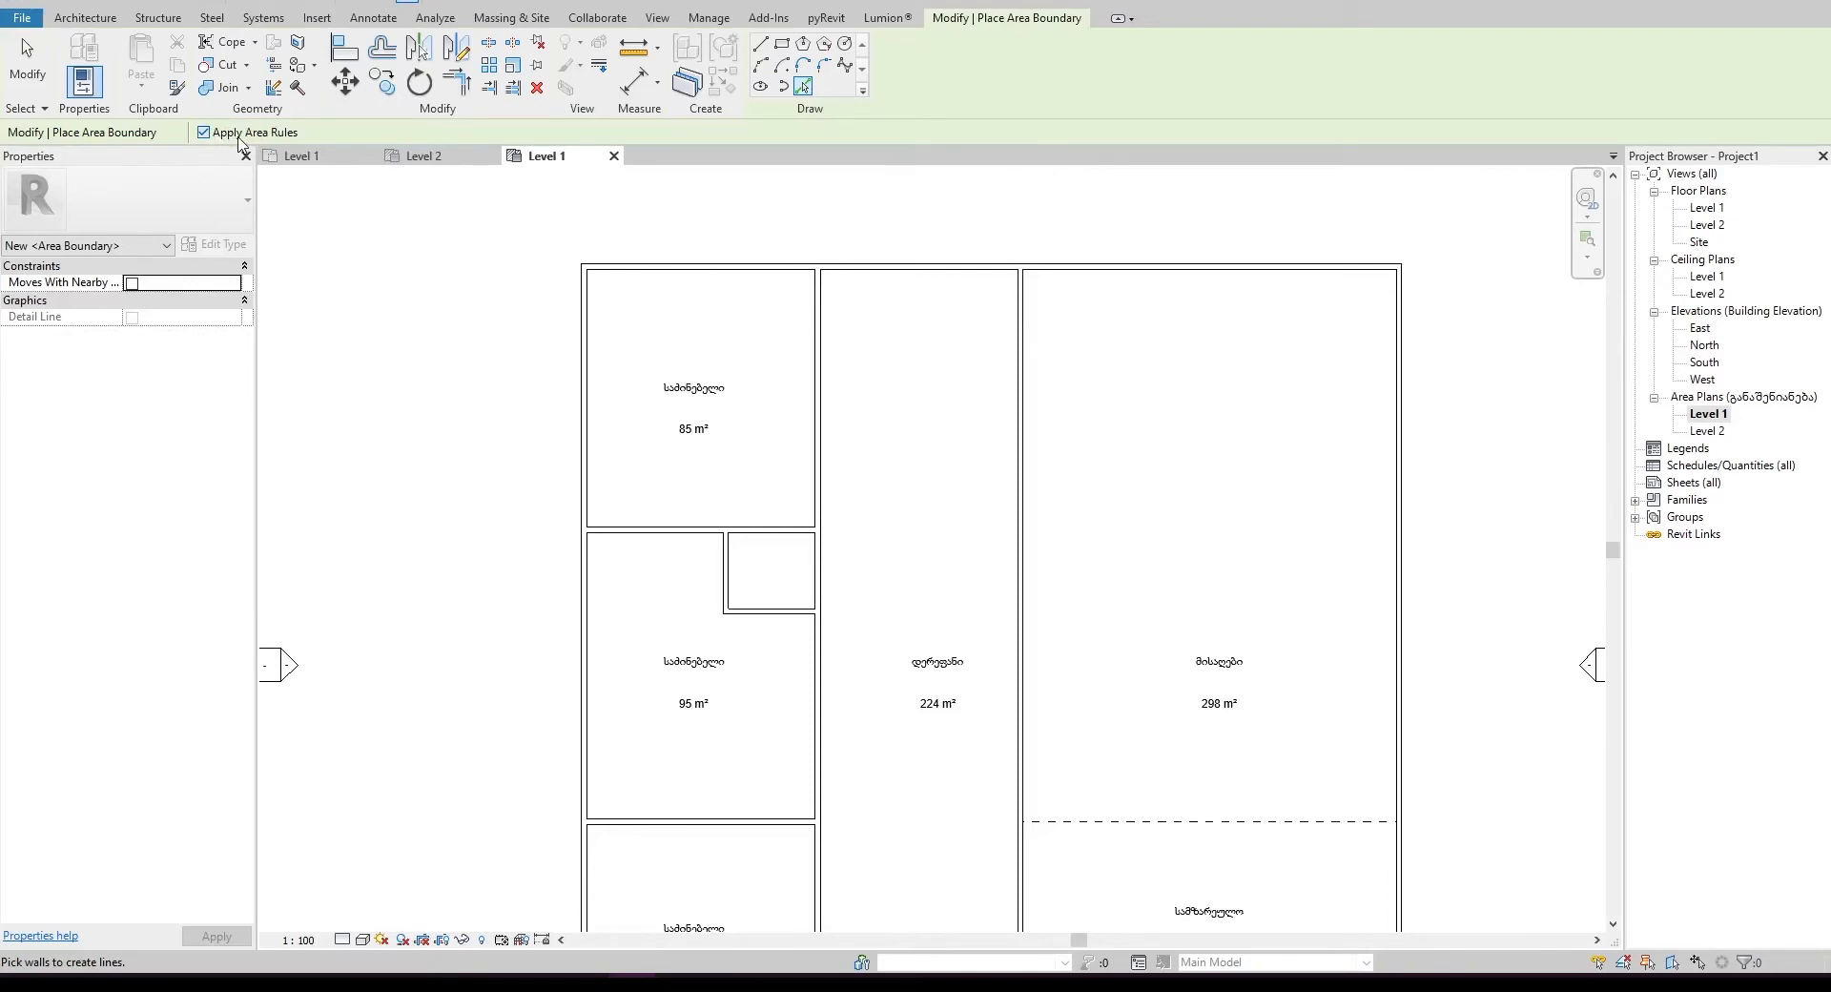
scroll(680, 251, up, 4)
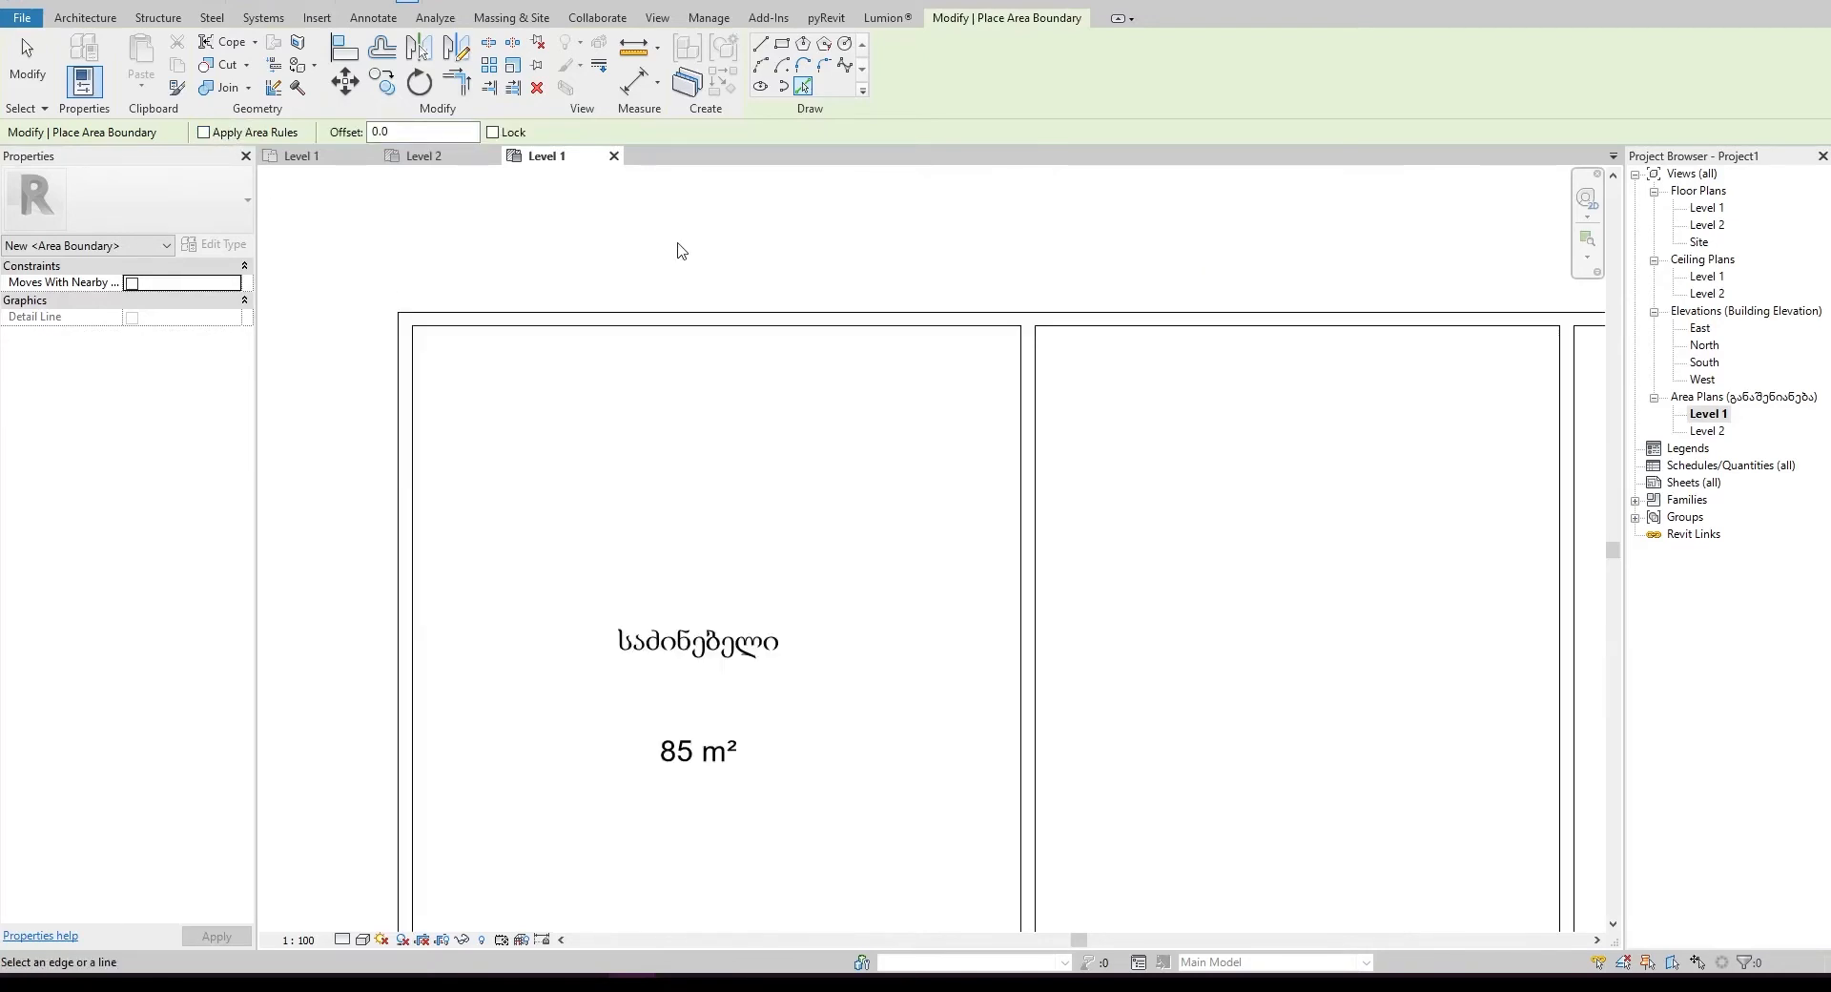
click(698, 327)
click(408, 381)
scroll(419, 367, down, 2)
scroll(461, 383, down, 2)
middle_drag(653, 763, 741, 215)
click(755, 592)
middle_drag(997, 652, 817, 776)
click(1167, 435)
middle_drag(990, 317, 996, 536)
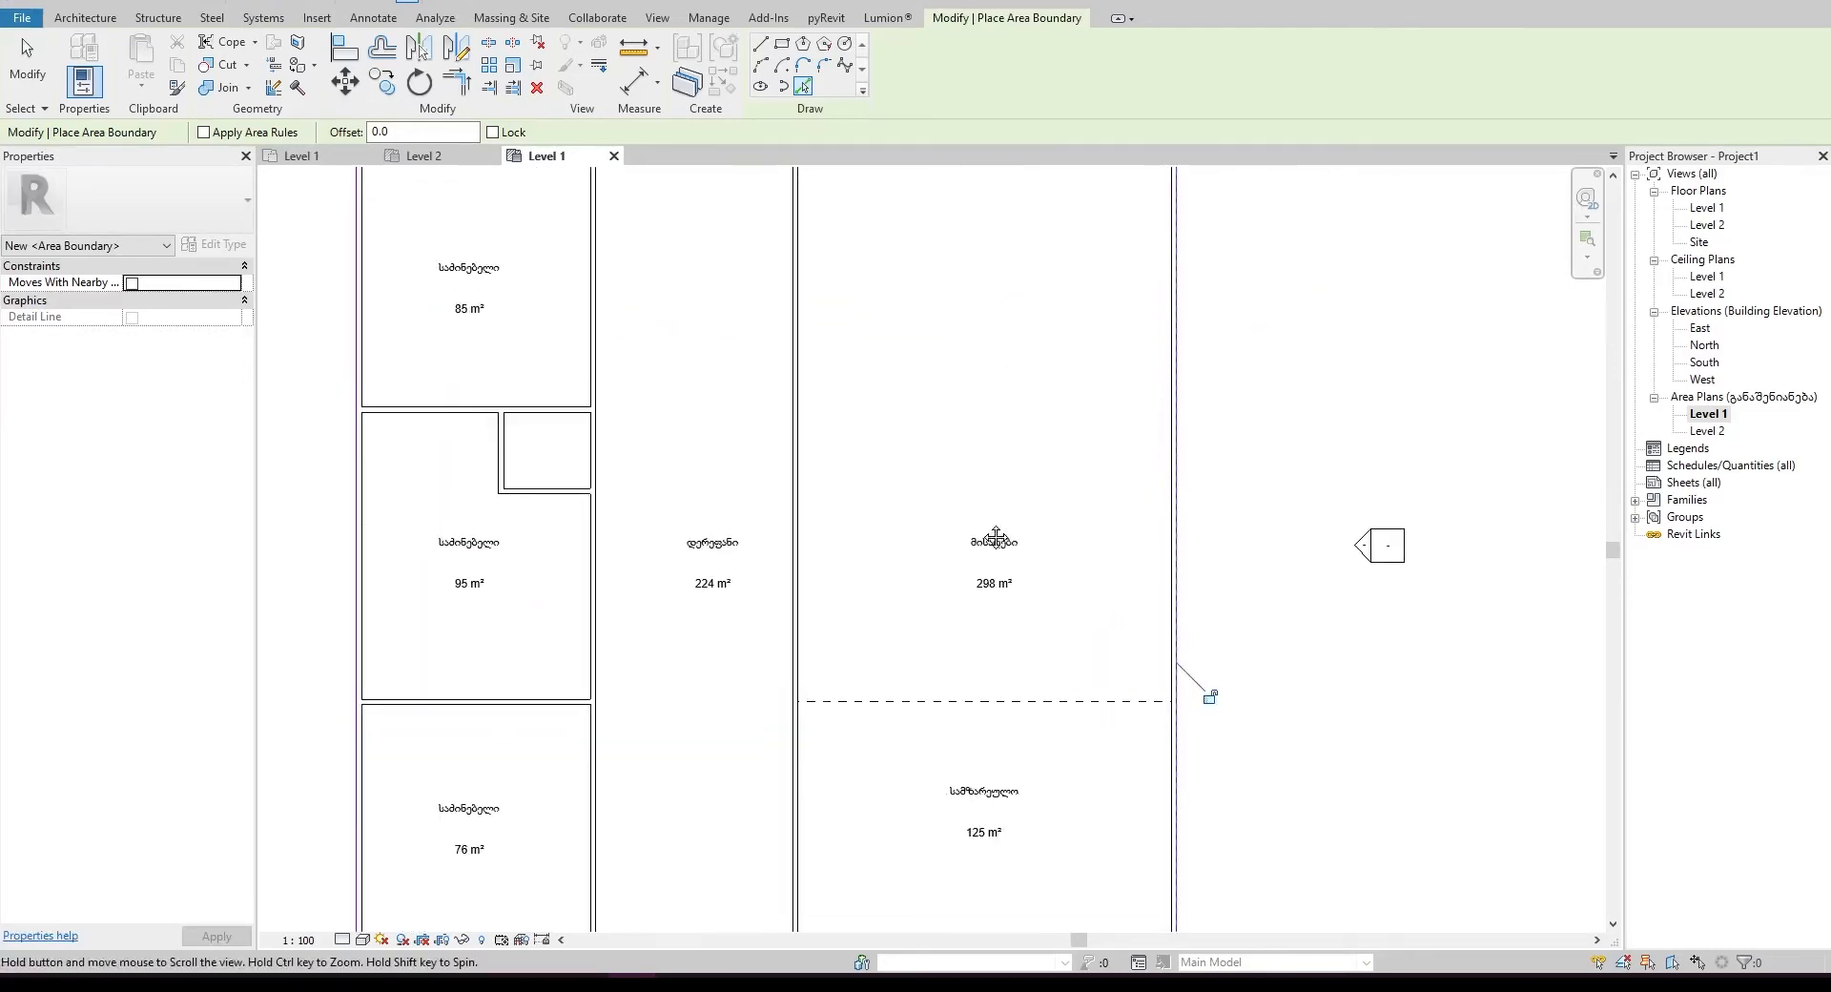
scroll(996, 537, down, 1)
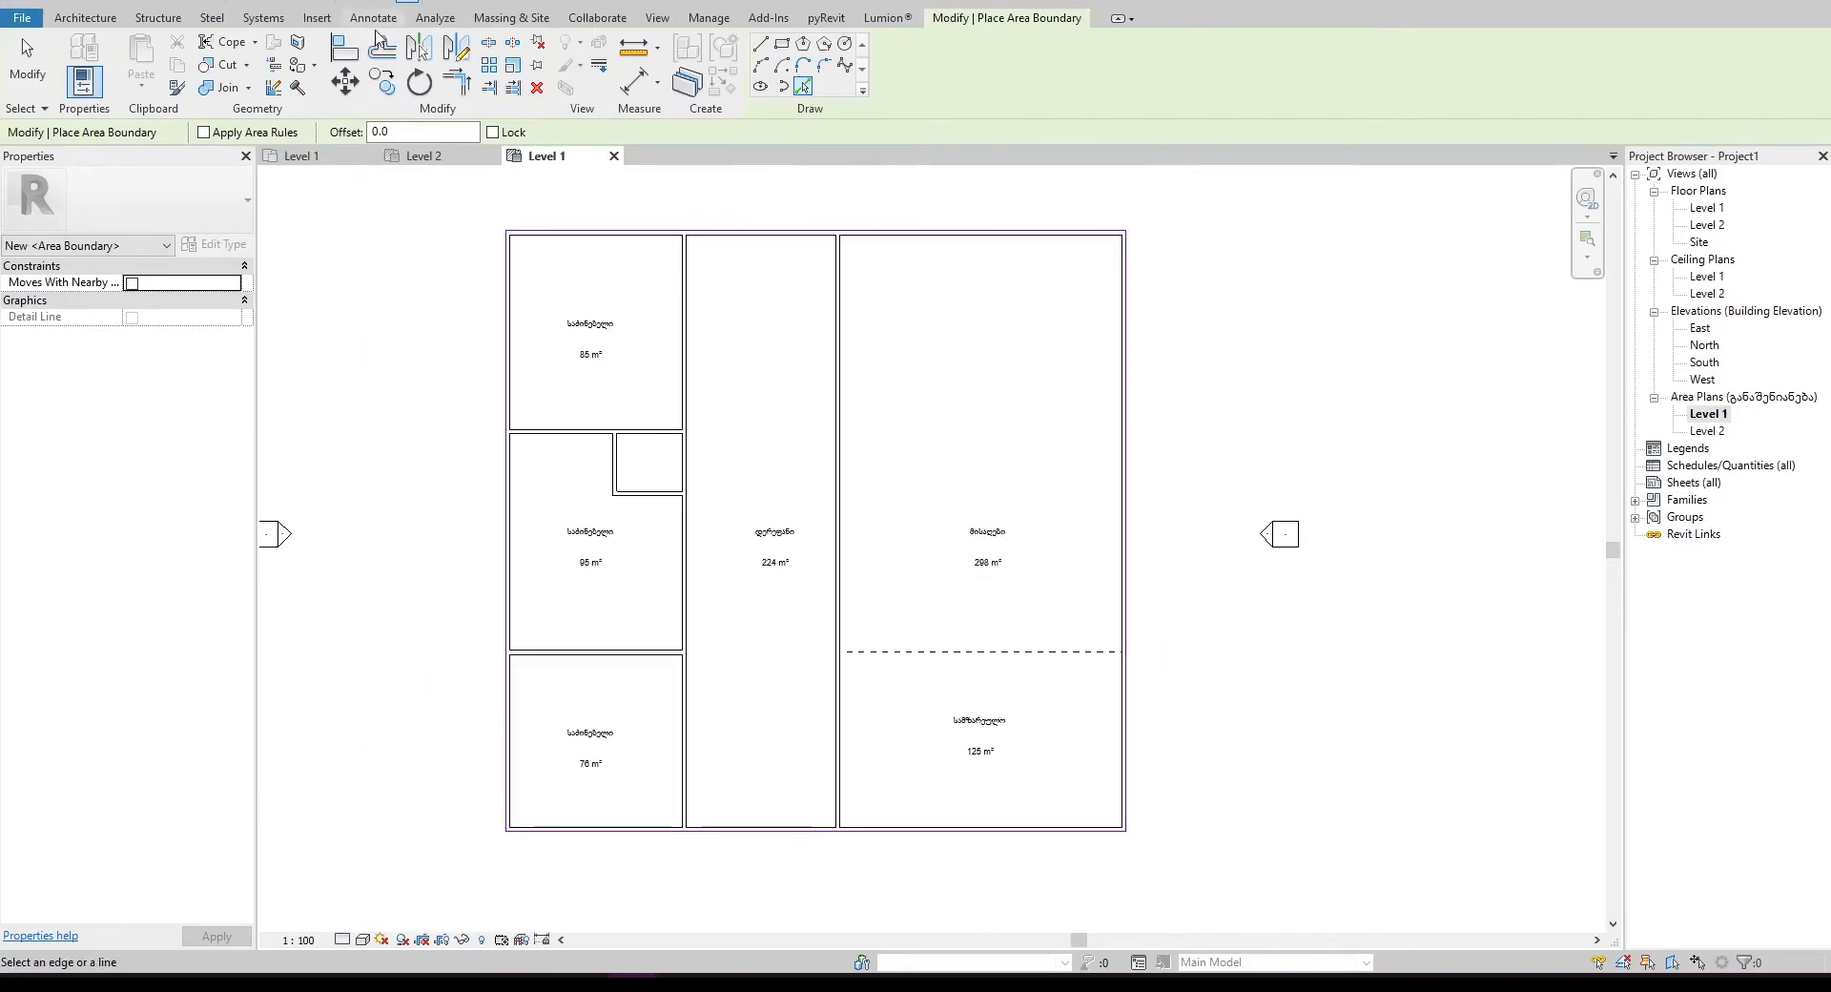
key(Escape)
- Place a tagged area inside the exterior boundary, with its tag below the corridor's room tag
click(1026, 82)
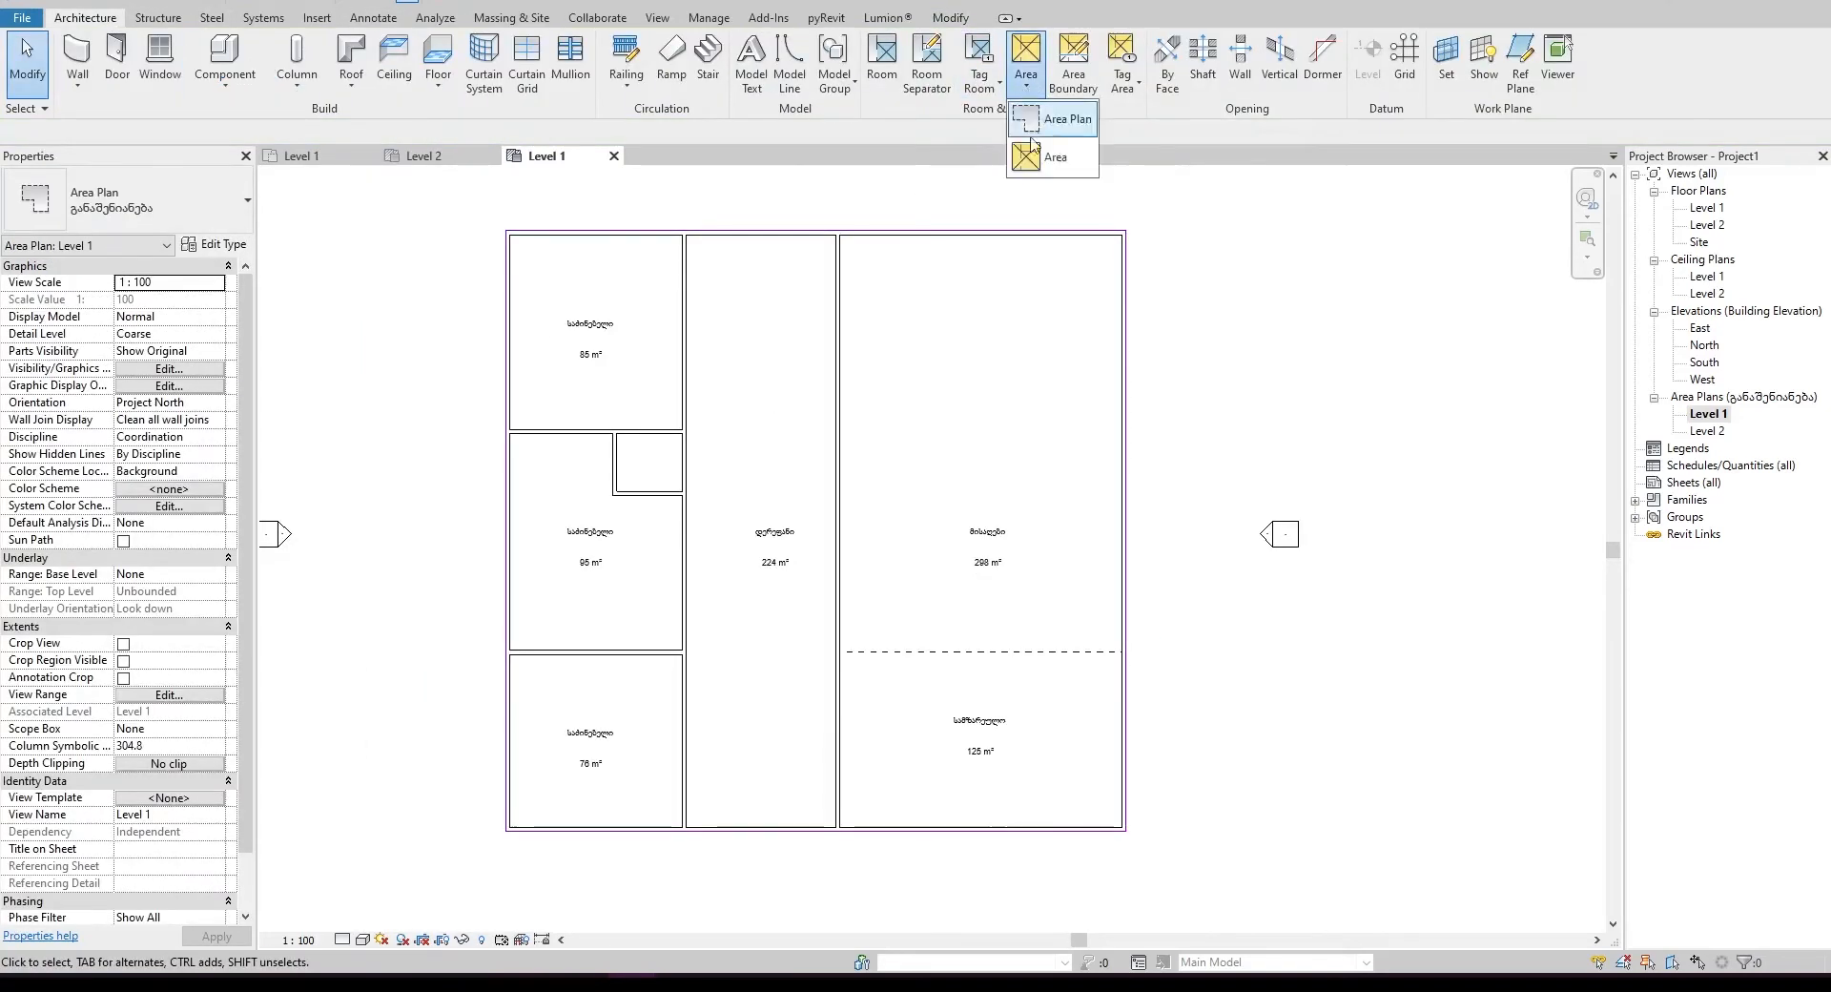
click(1048, 156)
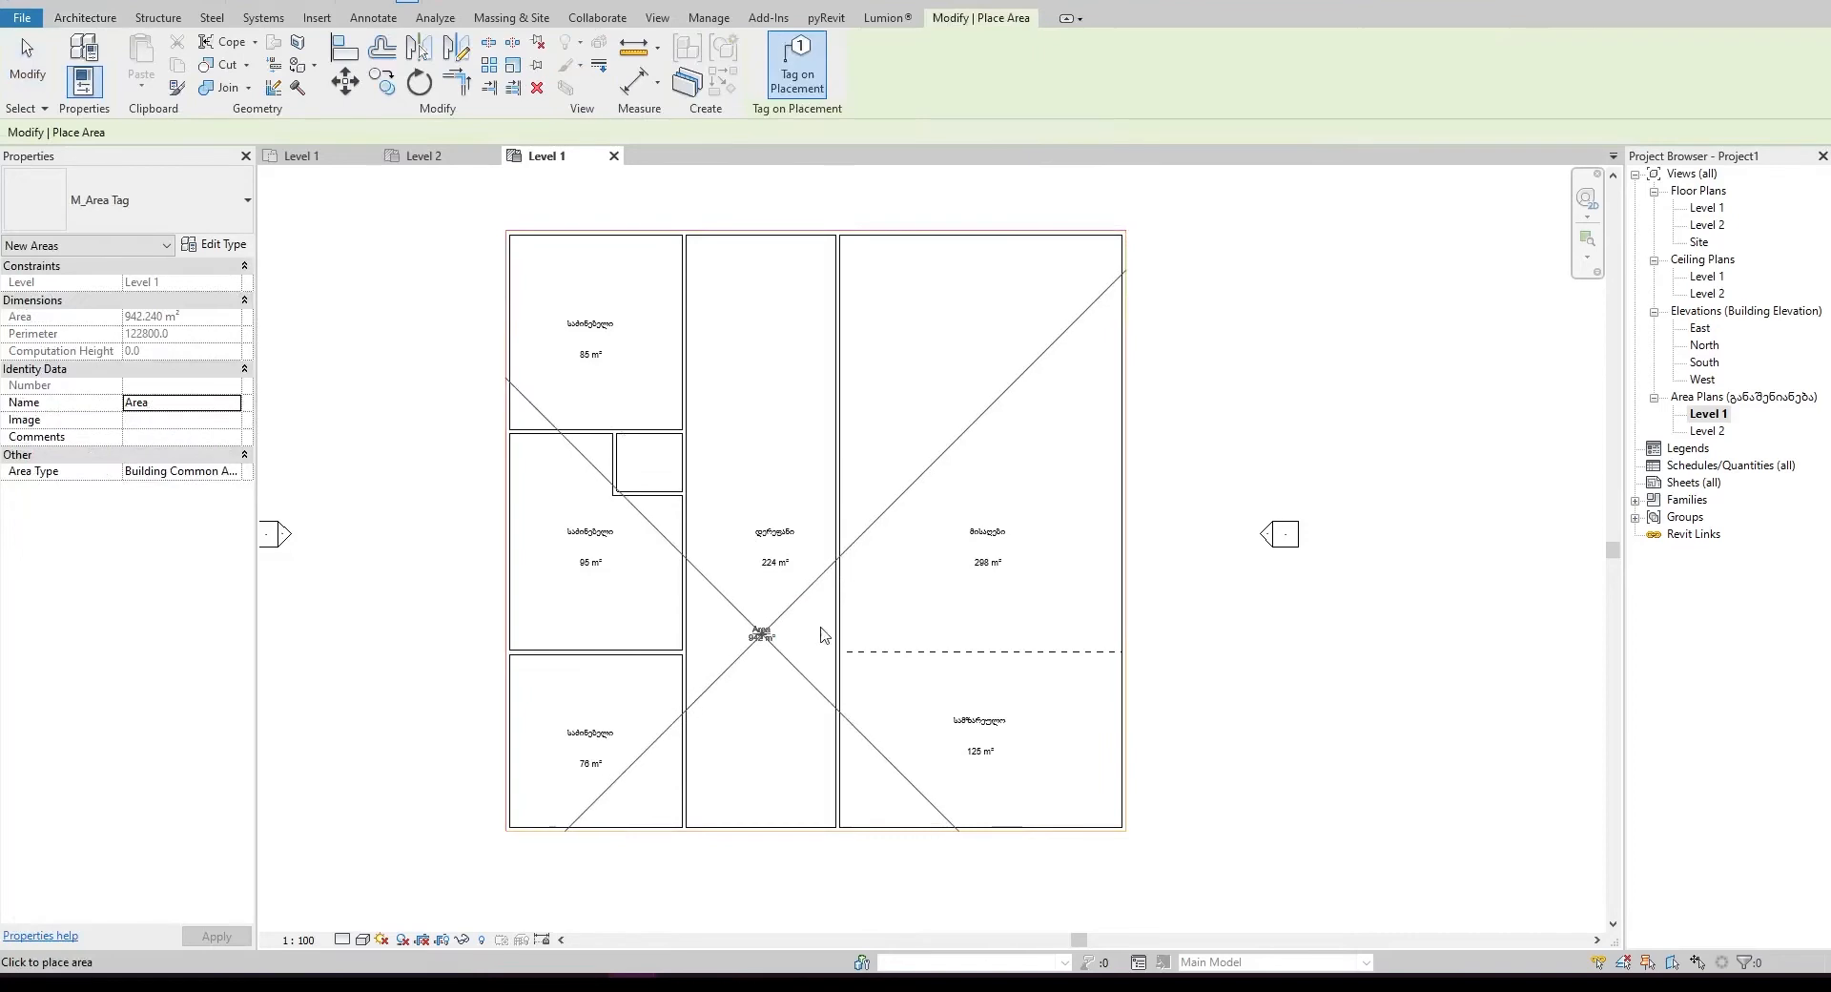
scroll(809, 636, up, 2)
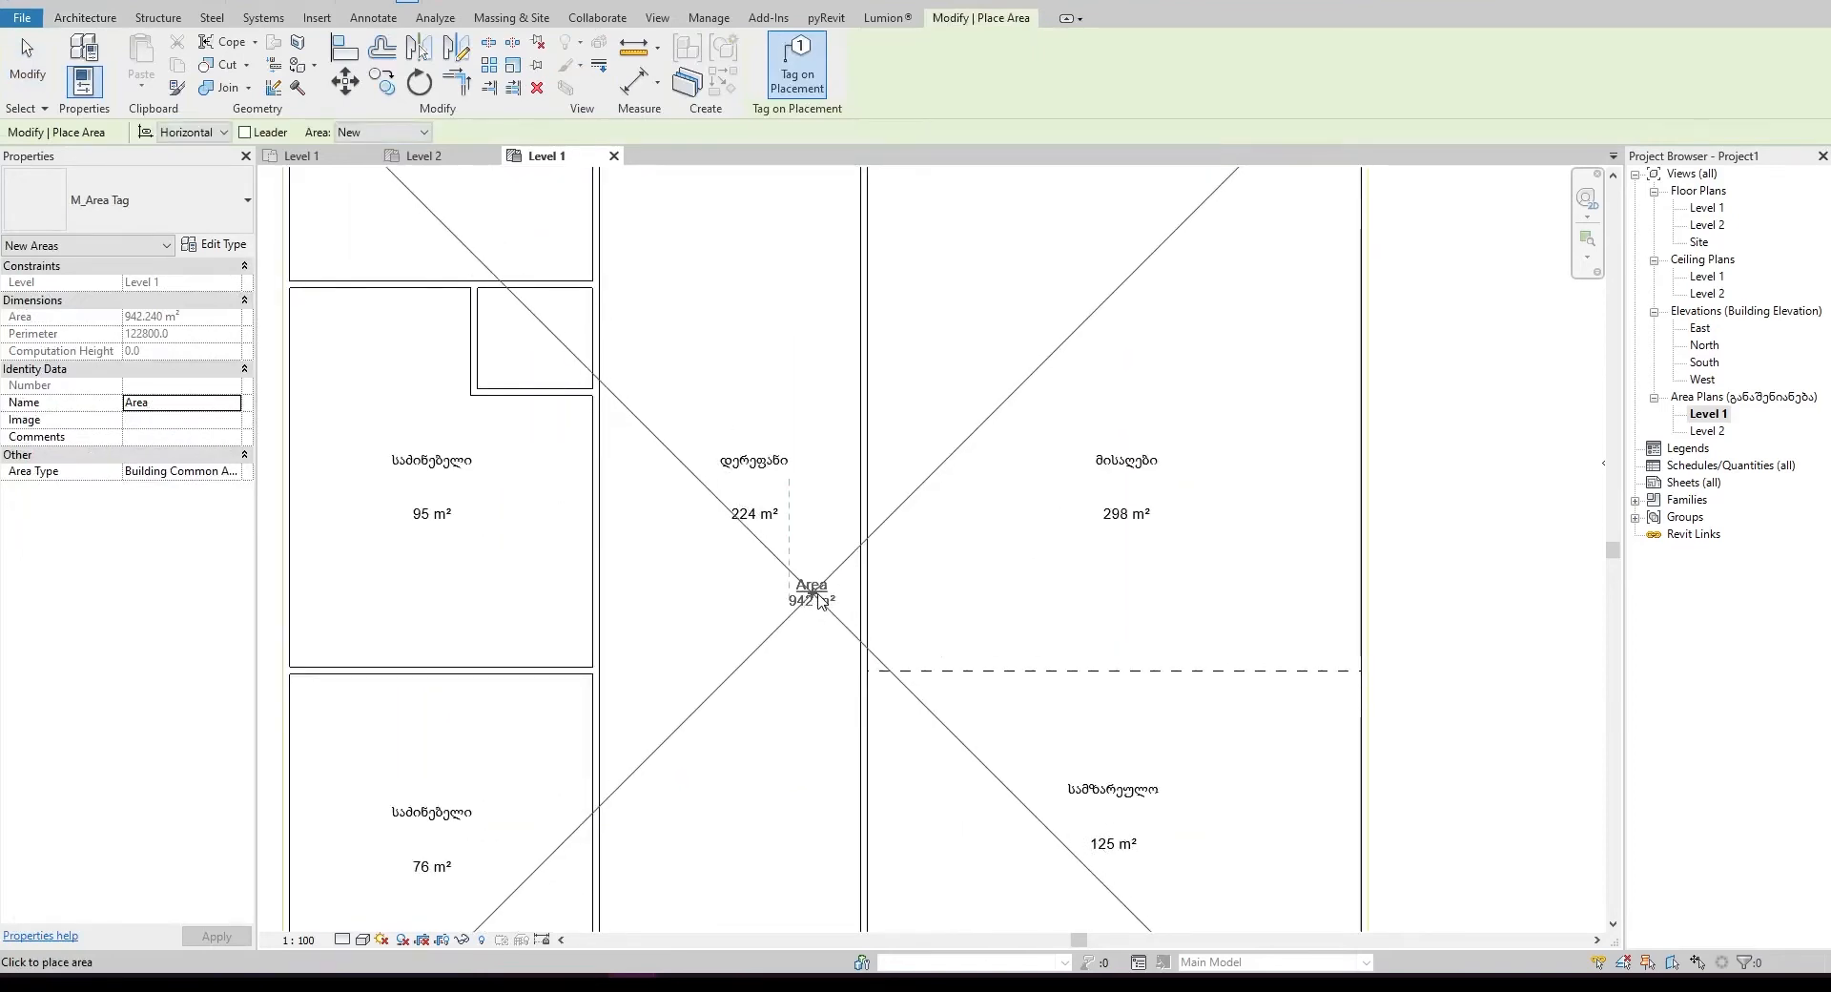
click(808, 599)
key(Escape)
scroll(782, 688, down, 1)
middle_drag(783, 689, 861, 485)
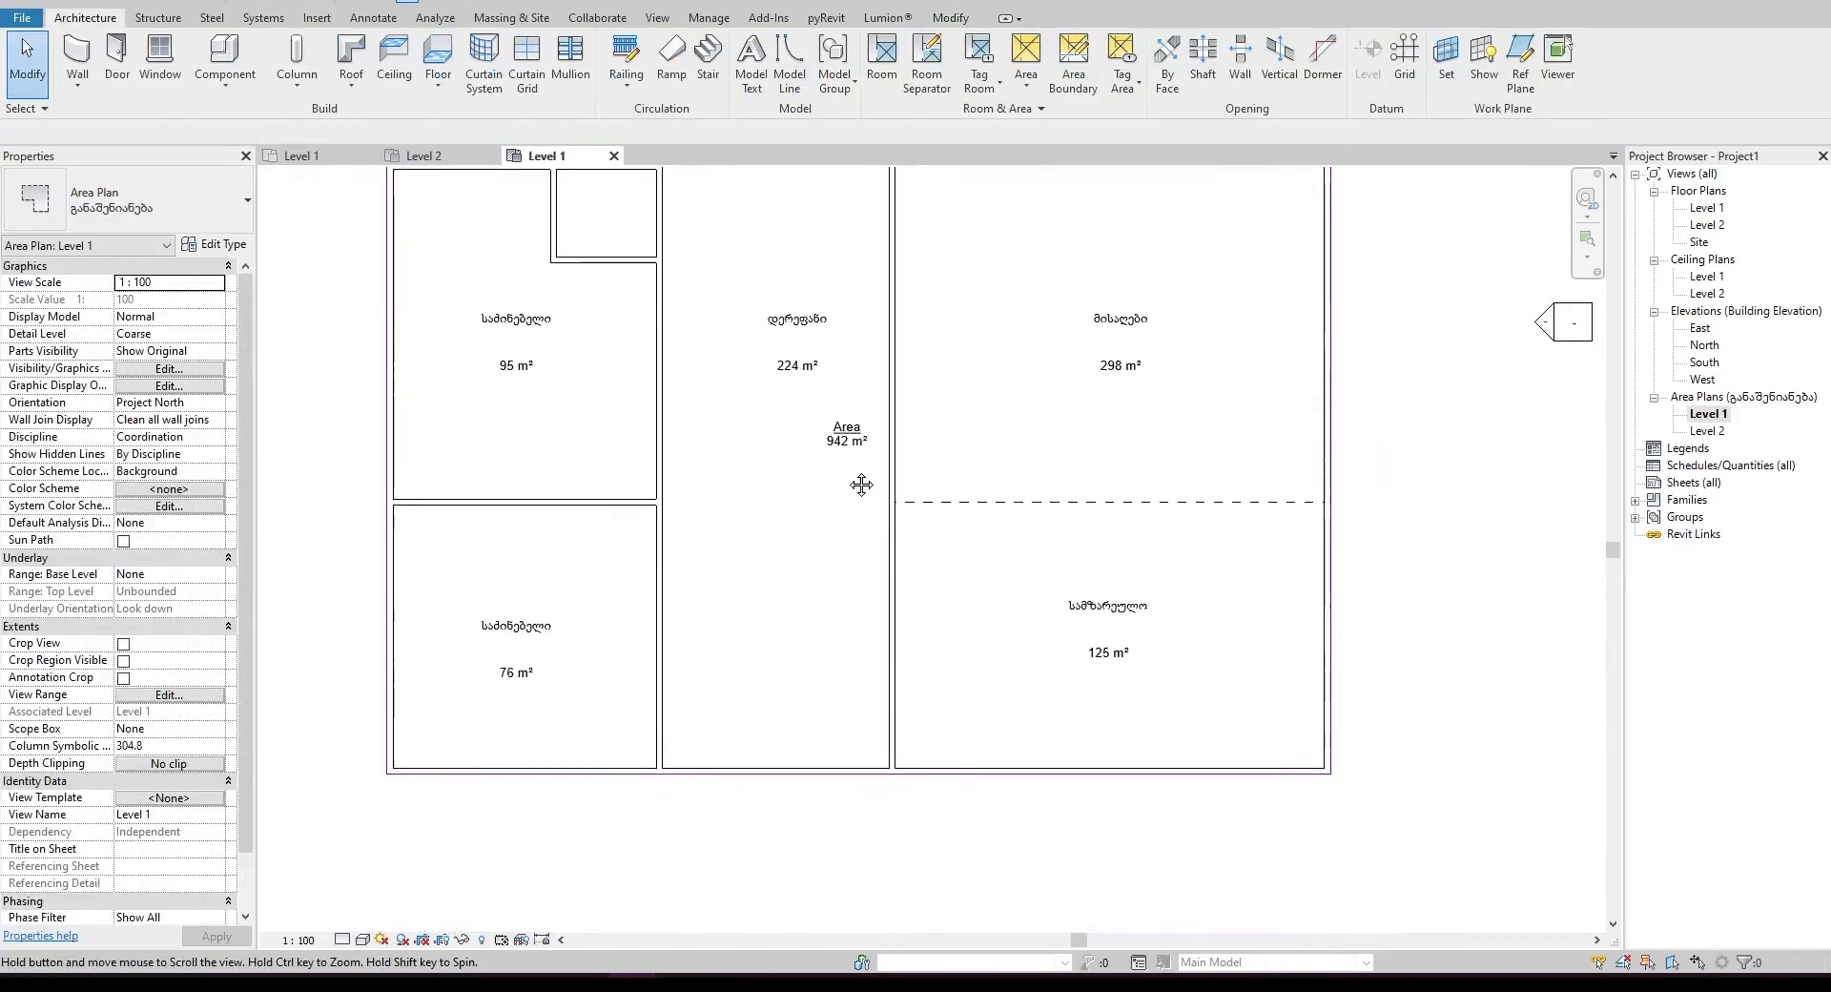
- Rename the placed area as განაშენიანება through its tag
scroll(835, 417, up, 4)
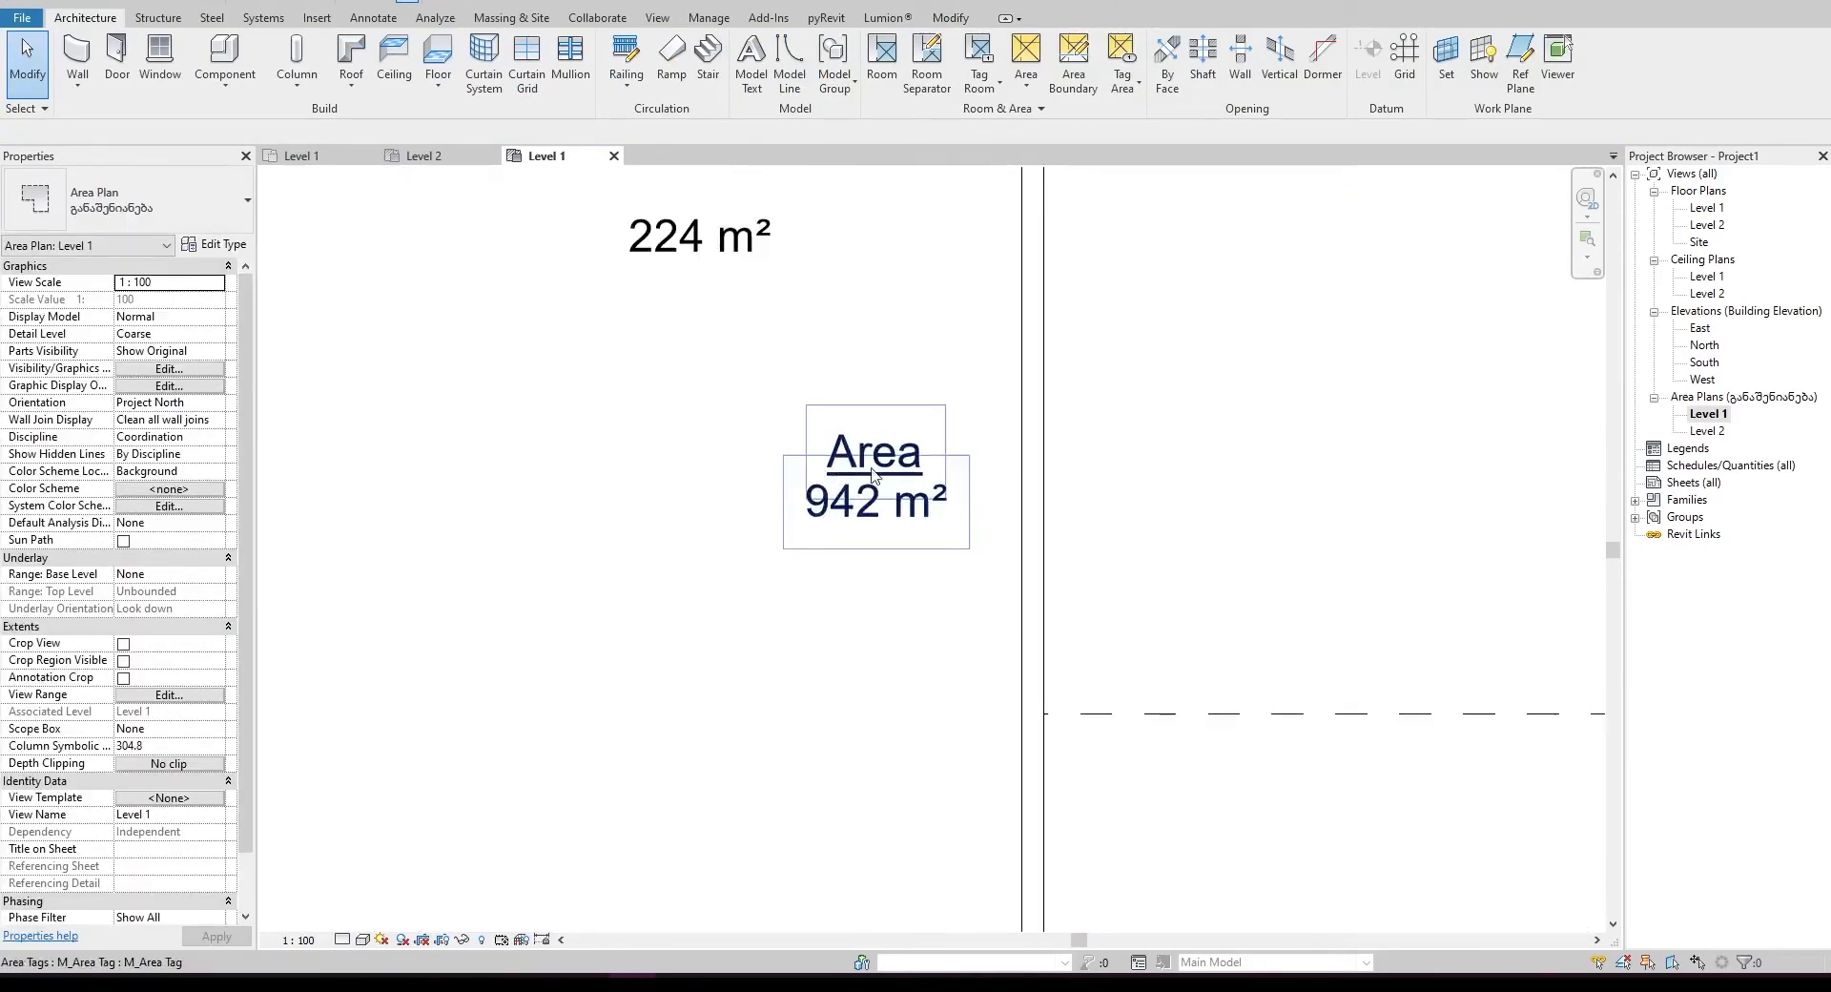
scroll(828, 523, down, 4)
middle_drag(835, 434, 958, 540)
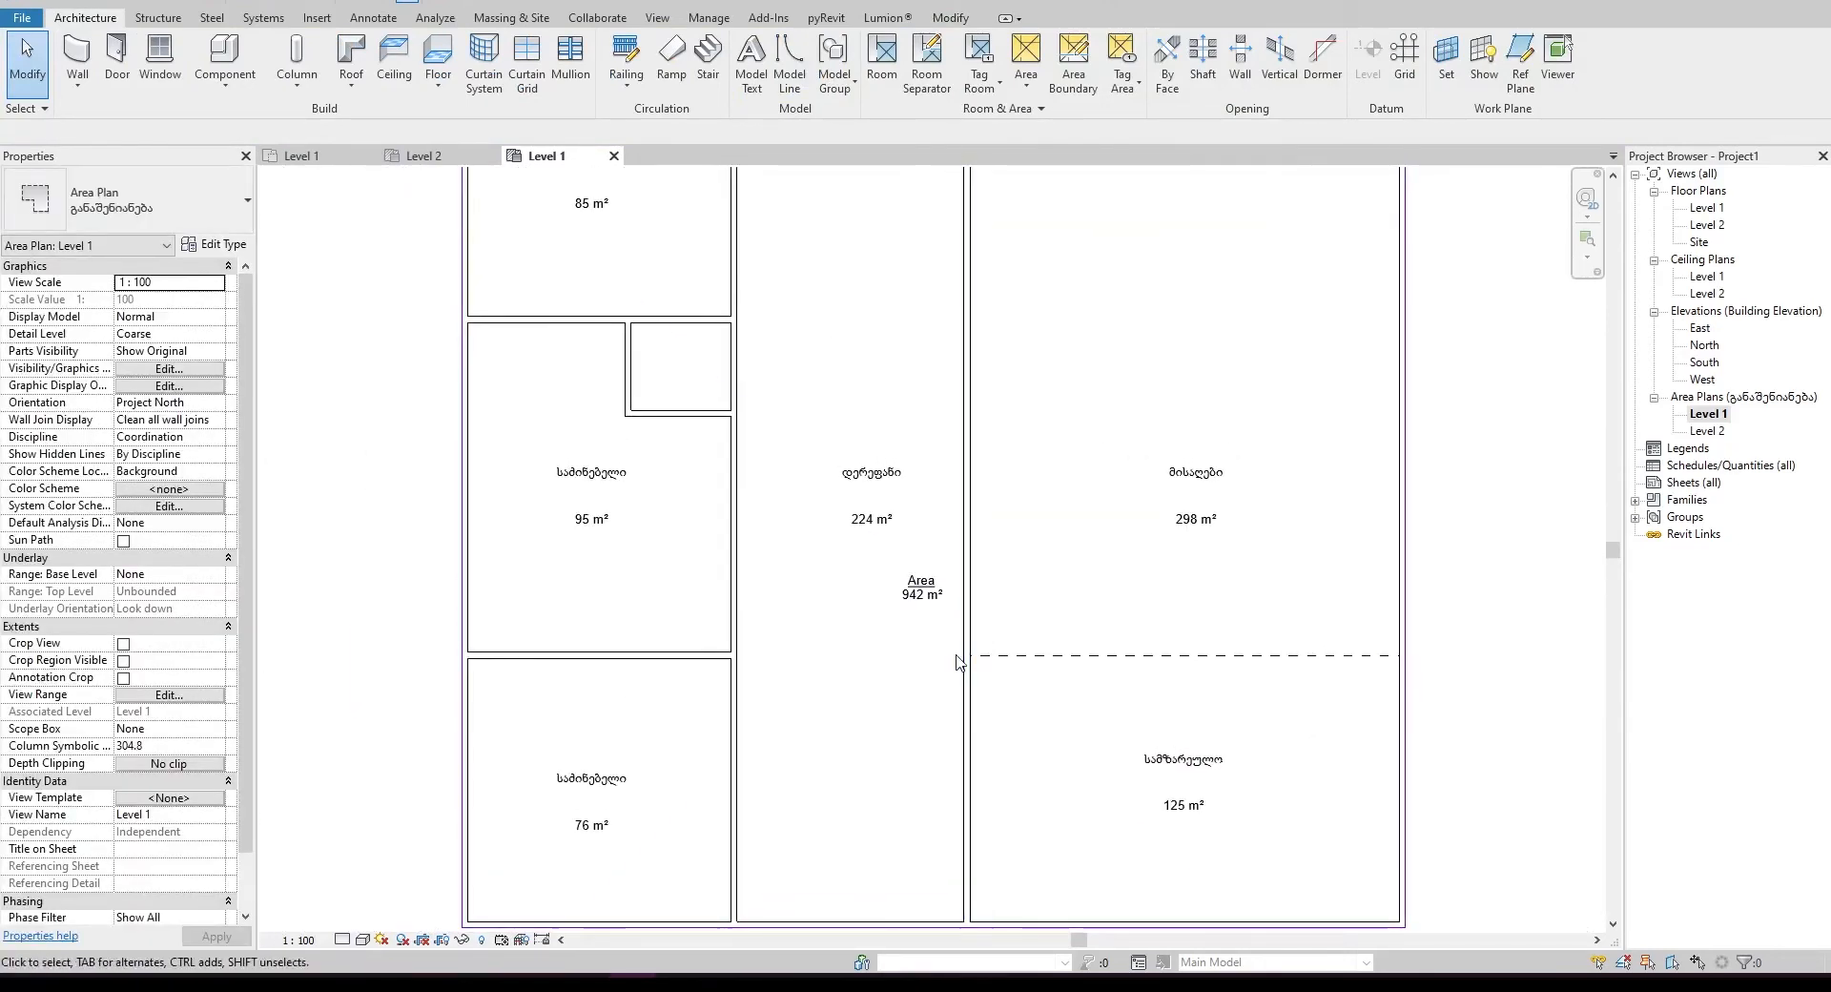
middle_drag(944, 621, 908, 656)
scroll(902, 661, down, 1)
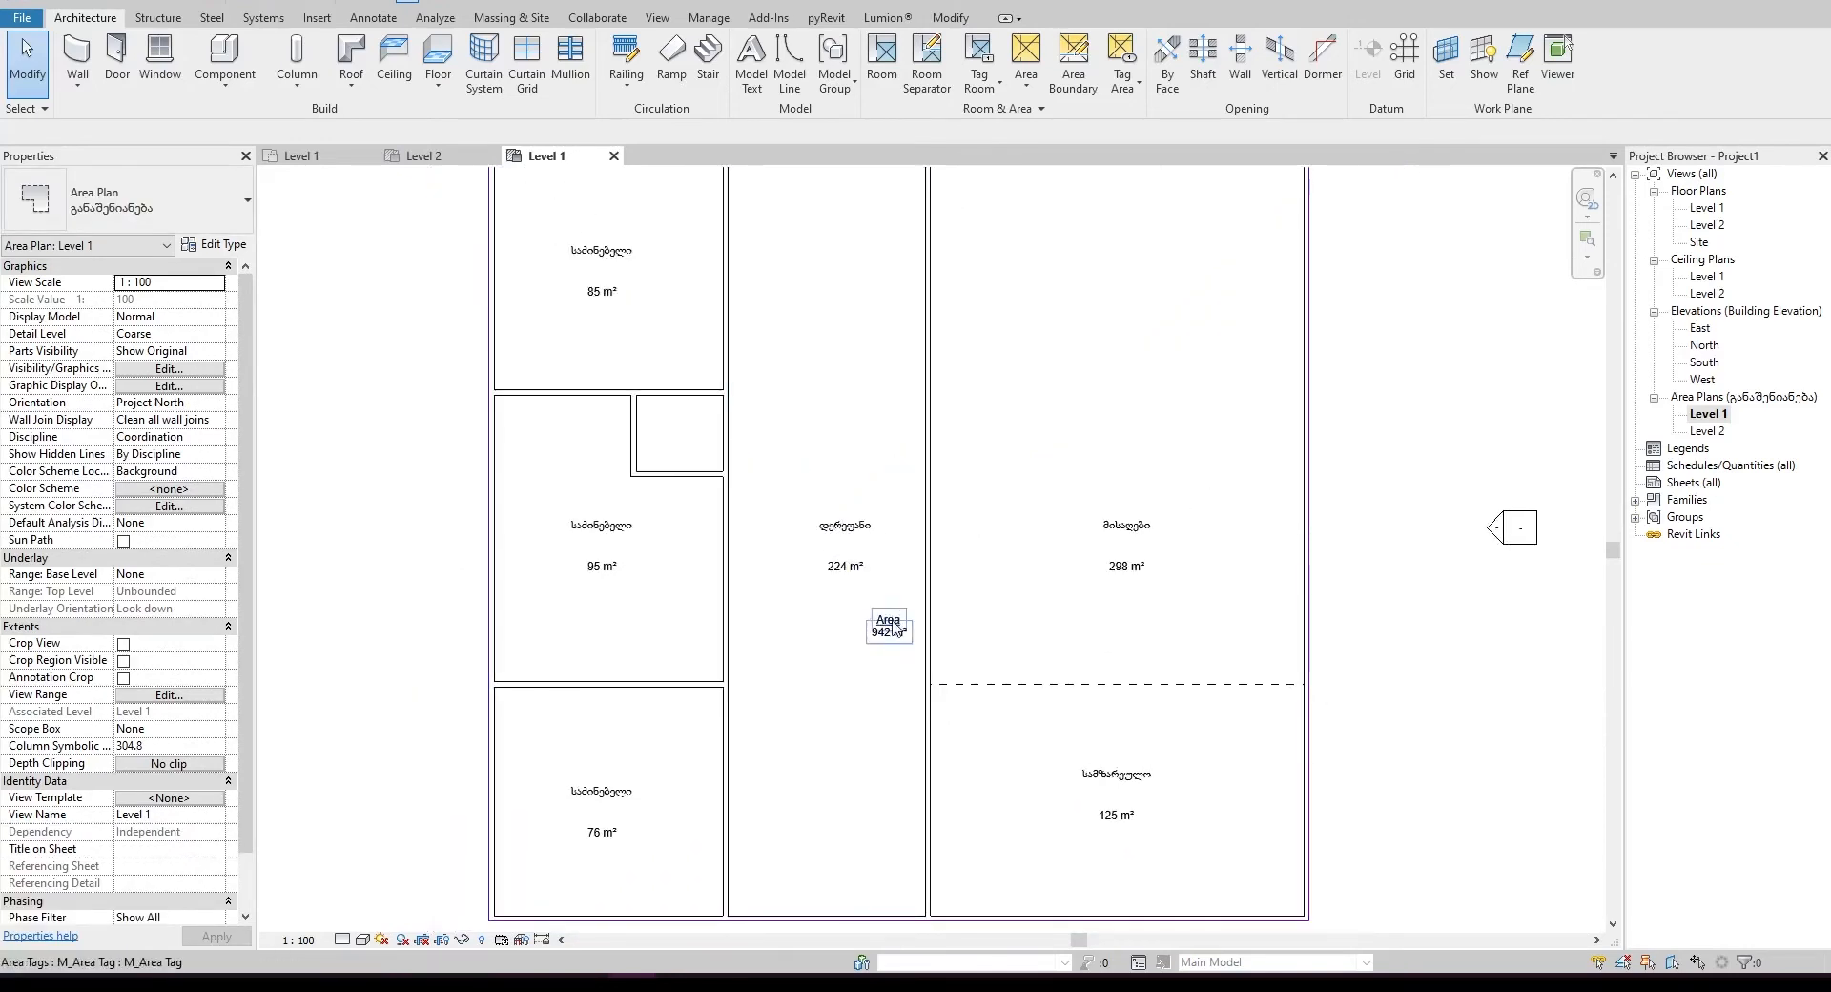
click(887, 620)
click(887, 619)
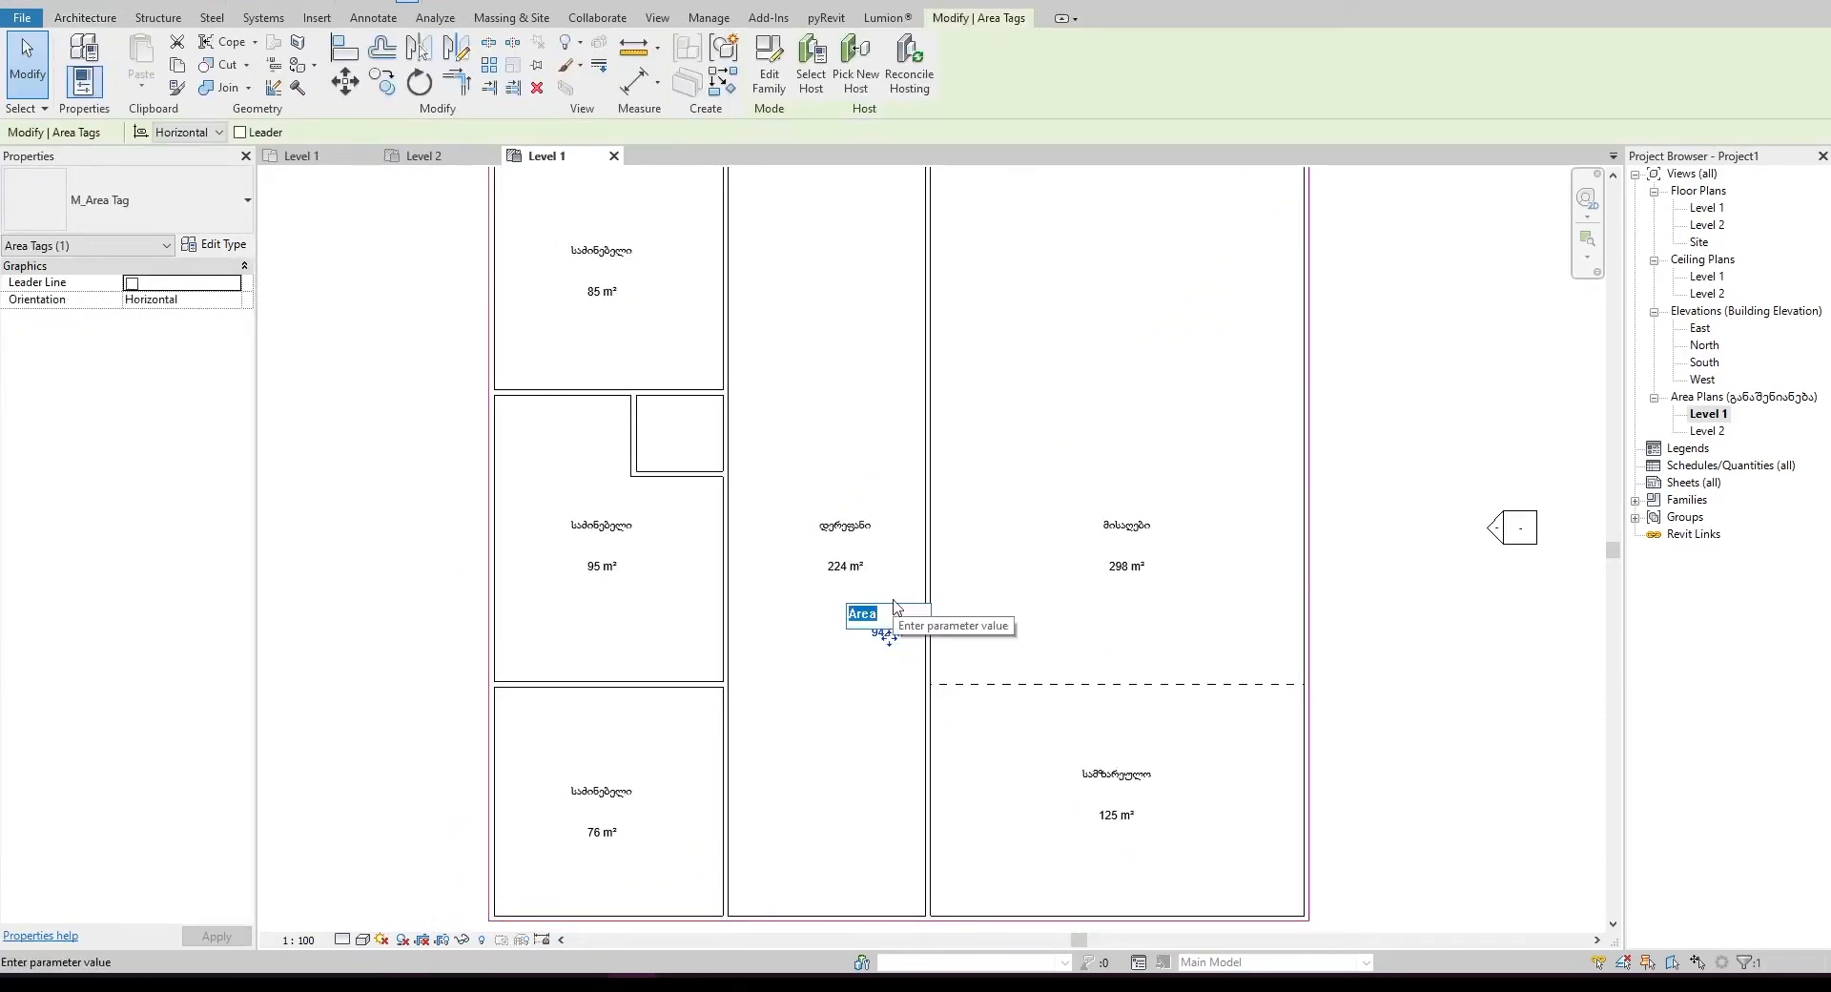
text(ბანაშე)
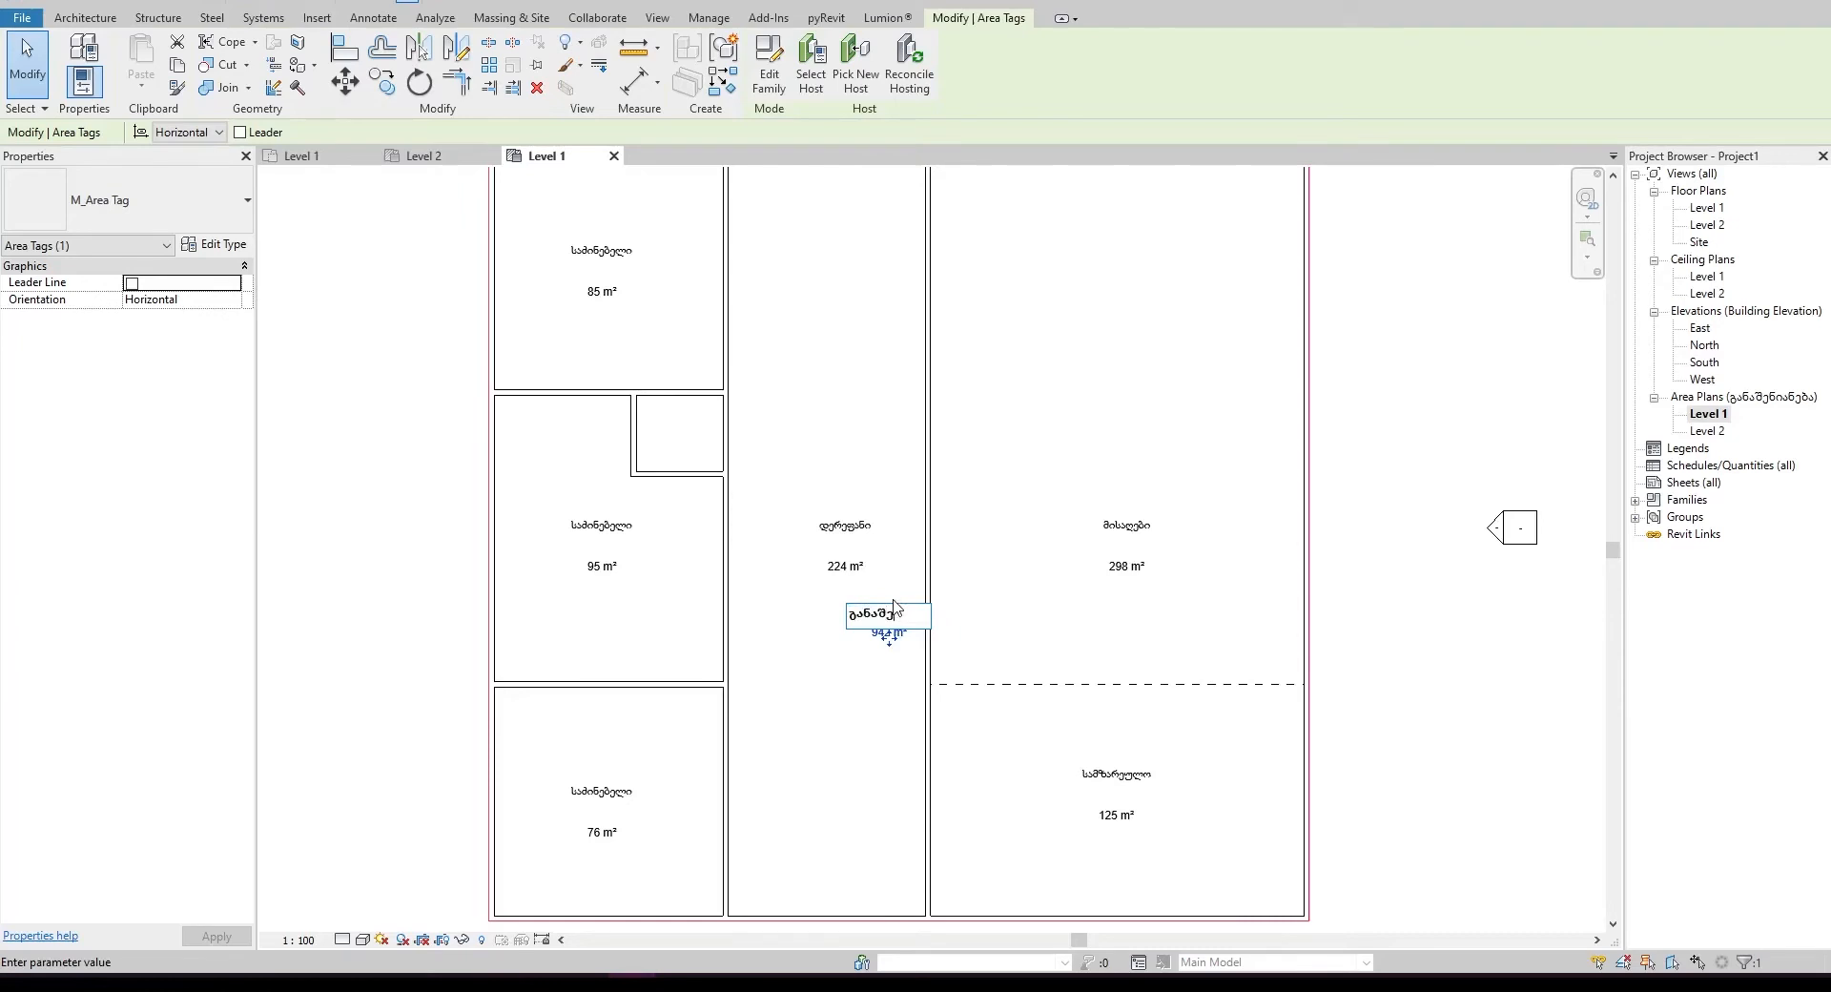
key(Return)
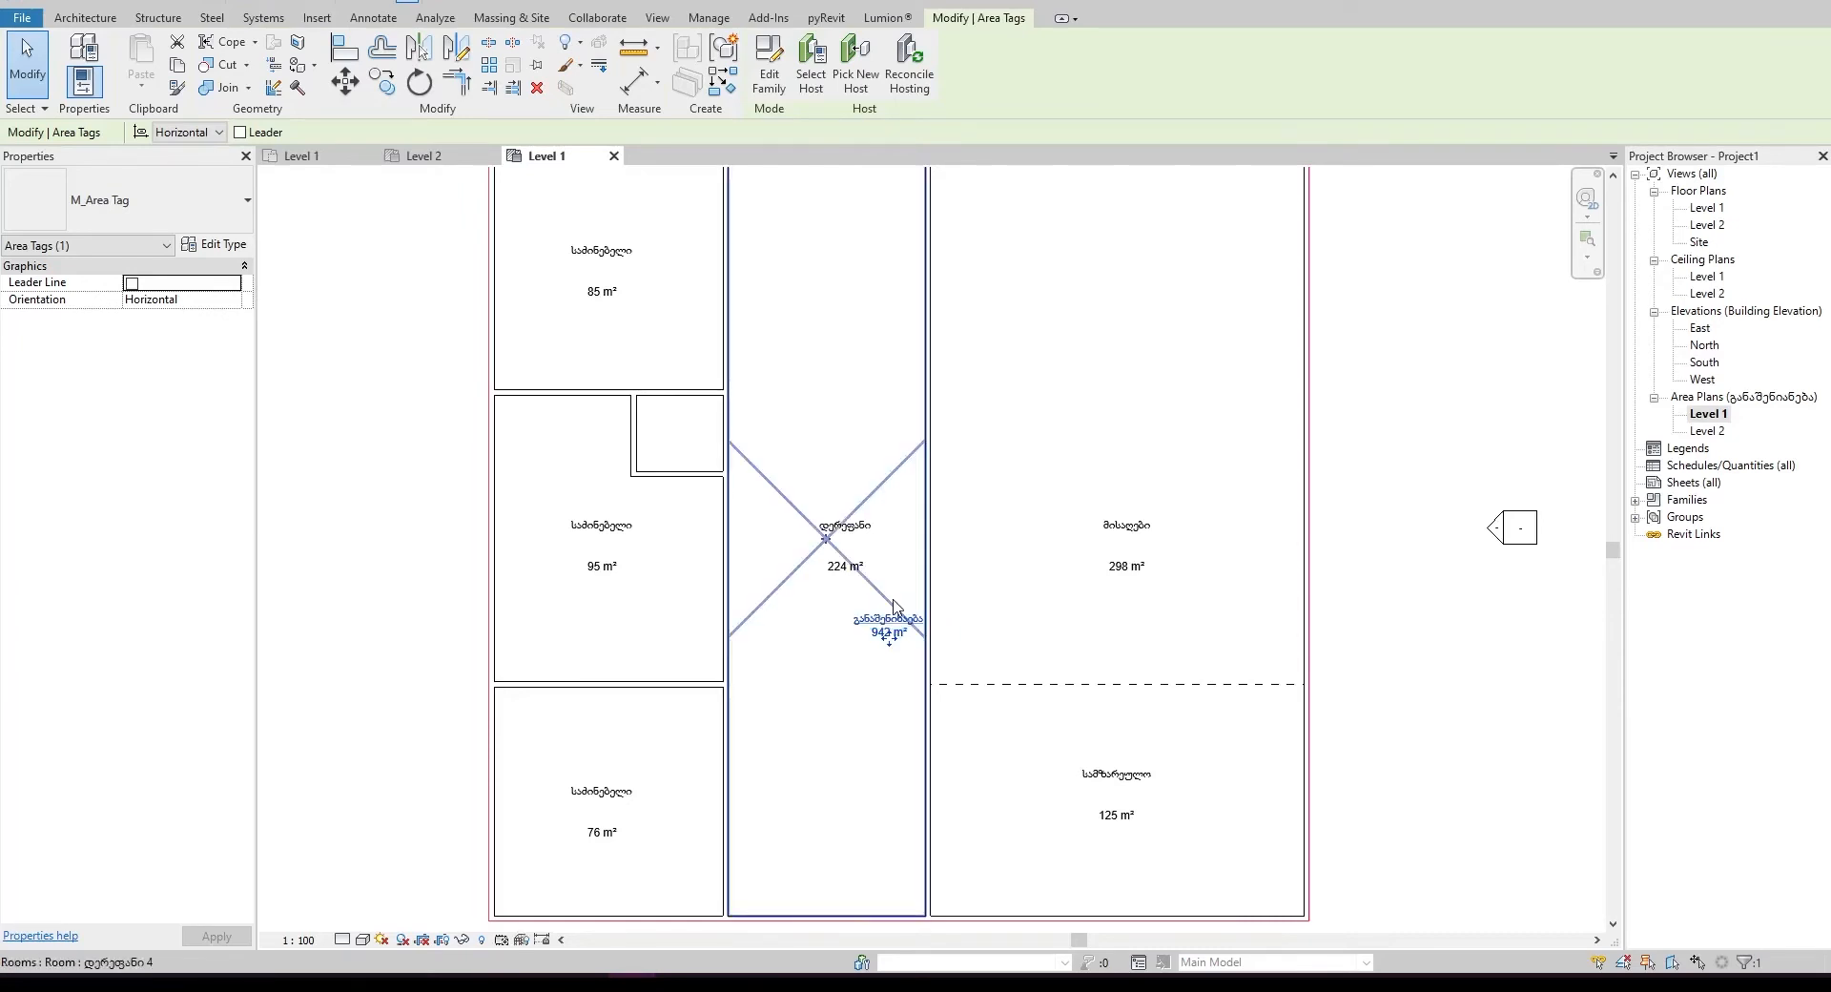
key(Escape)
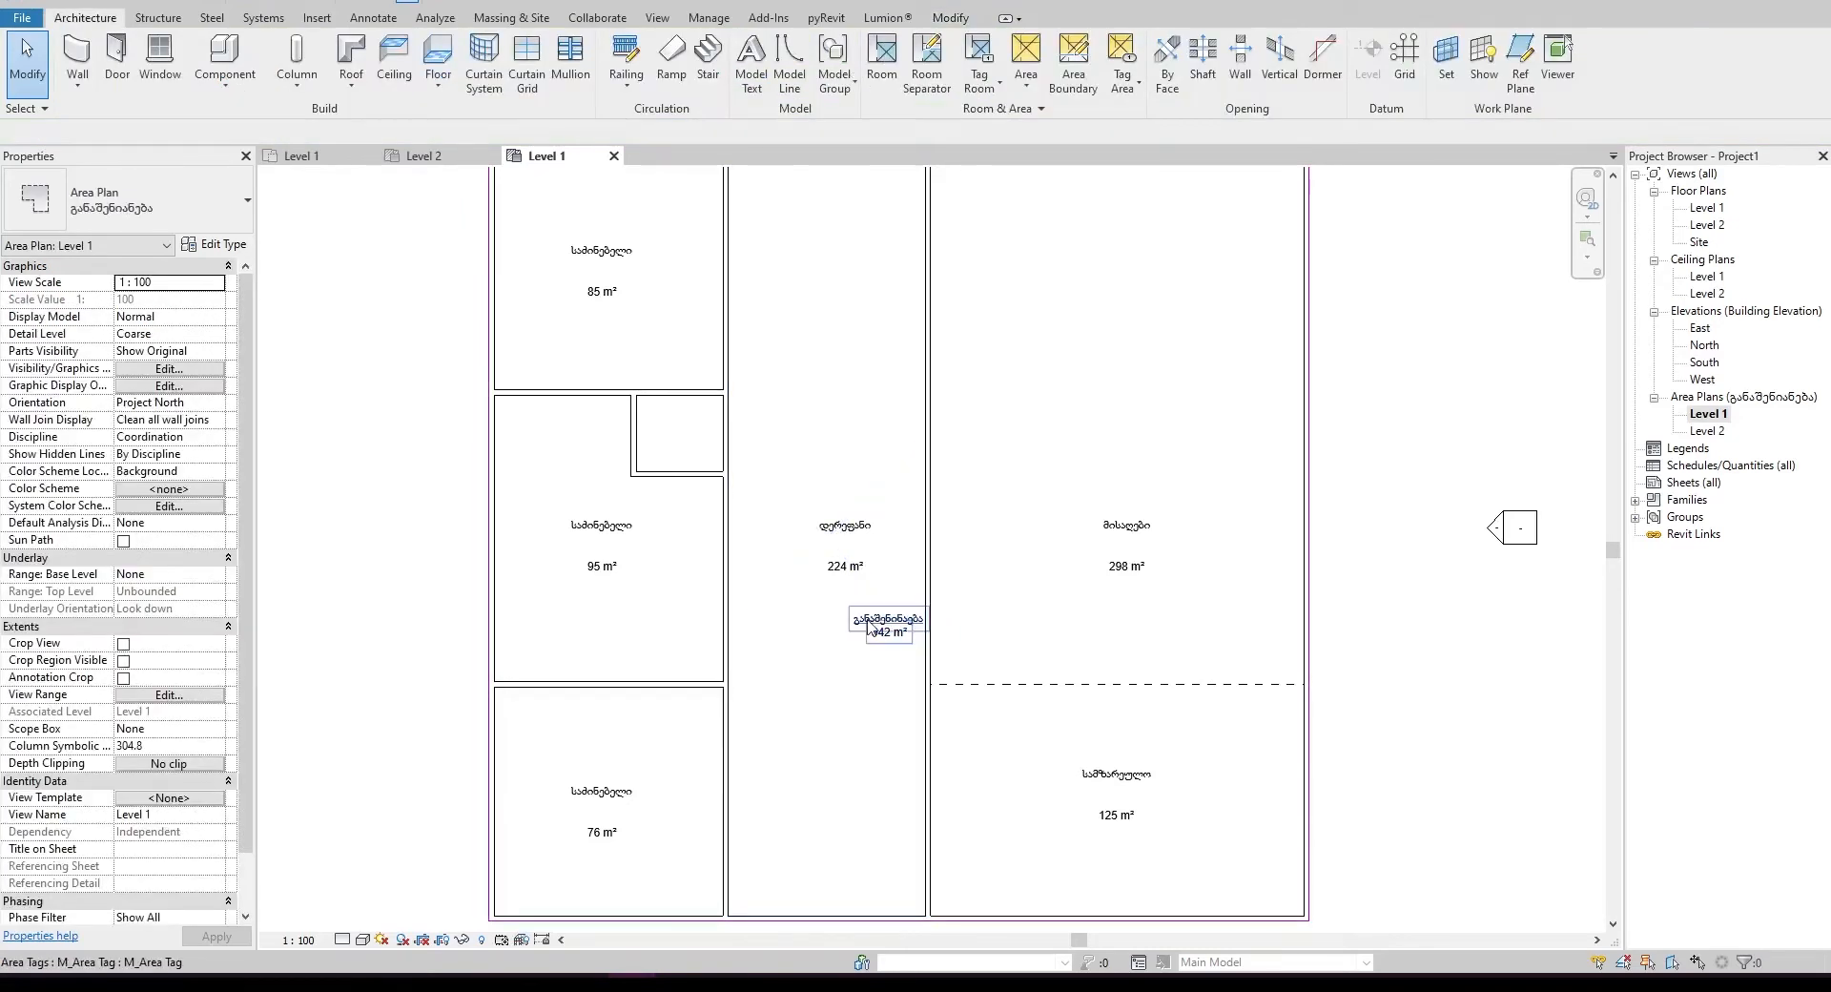
- Apply color scheme Schema 1 for the განაშენიანება areas to the Level 1 area plan, colouring by Name
click(145, 492)
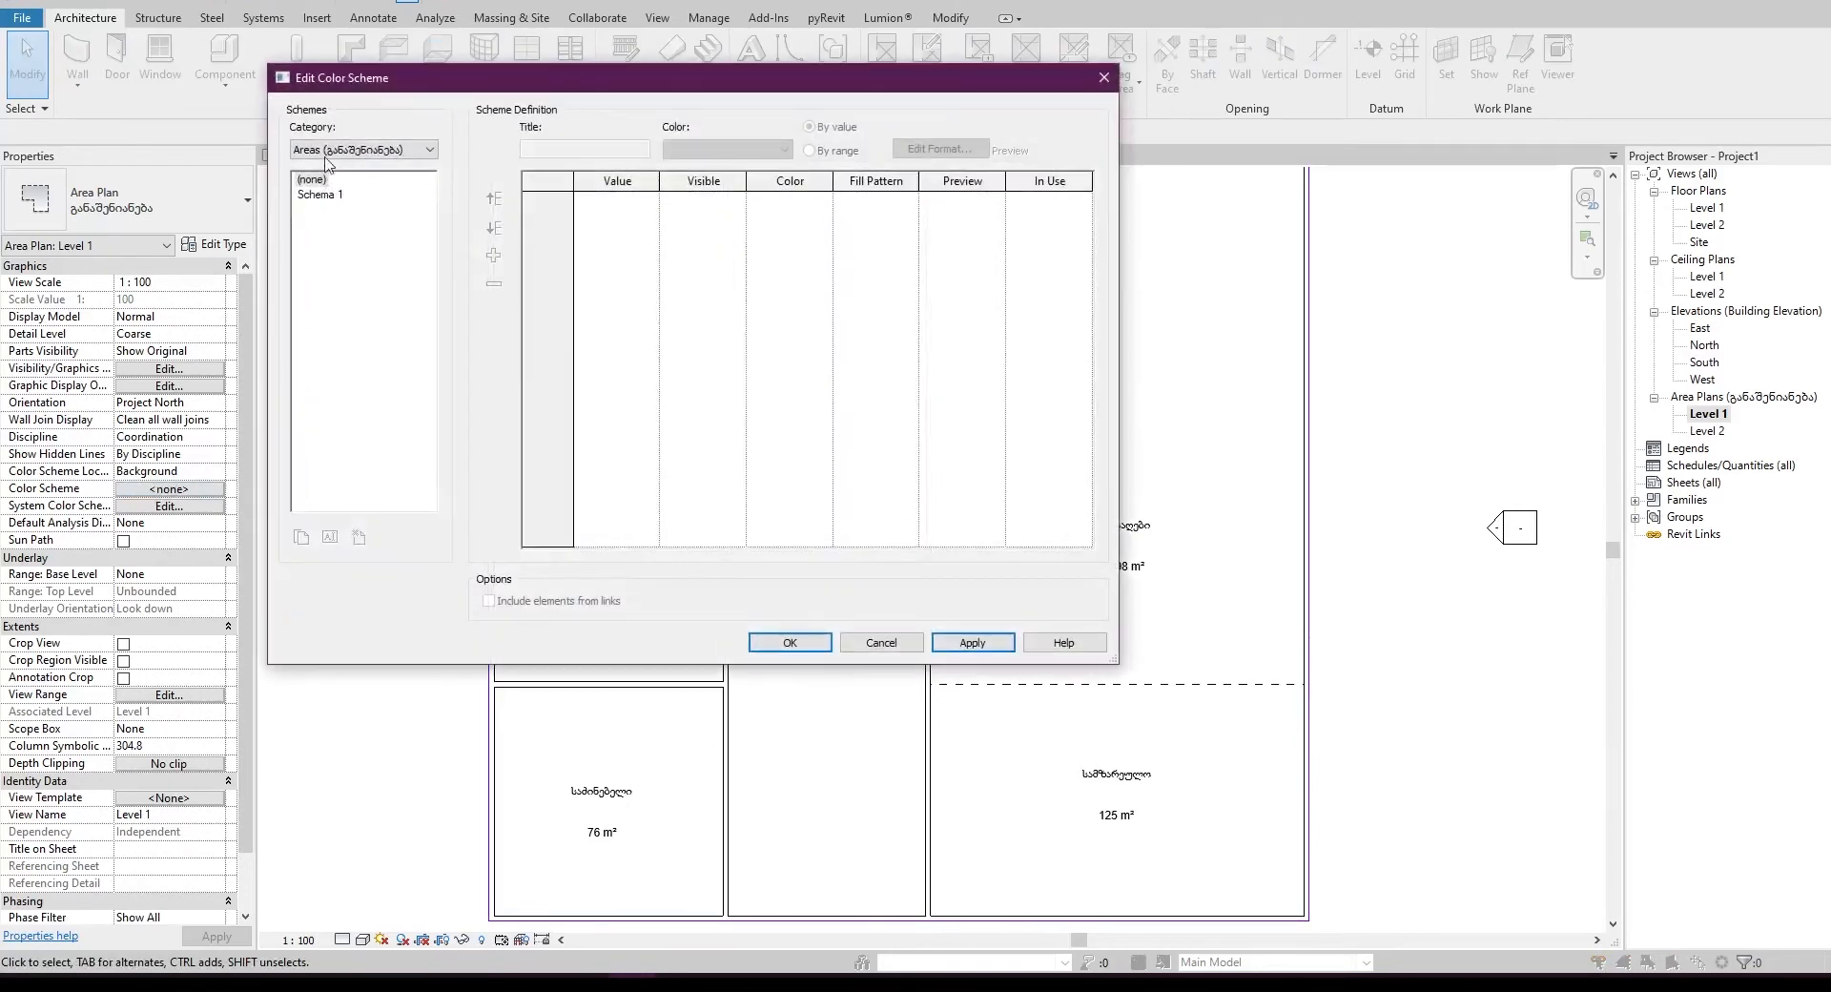
click(329, 149)
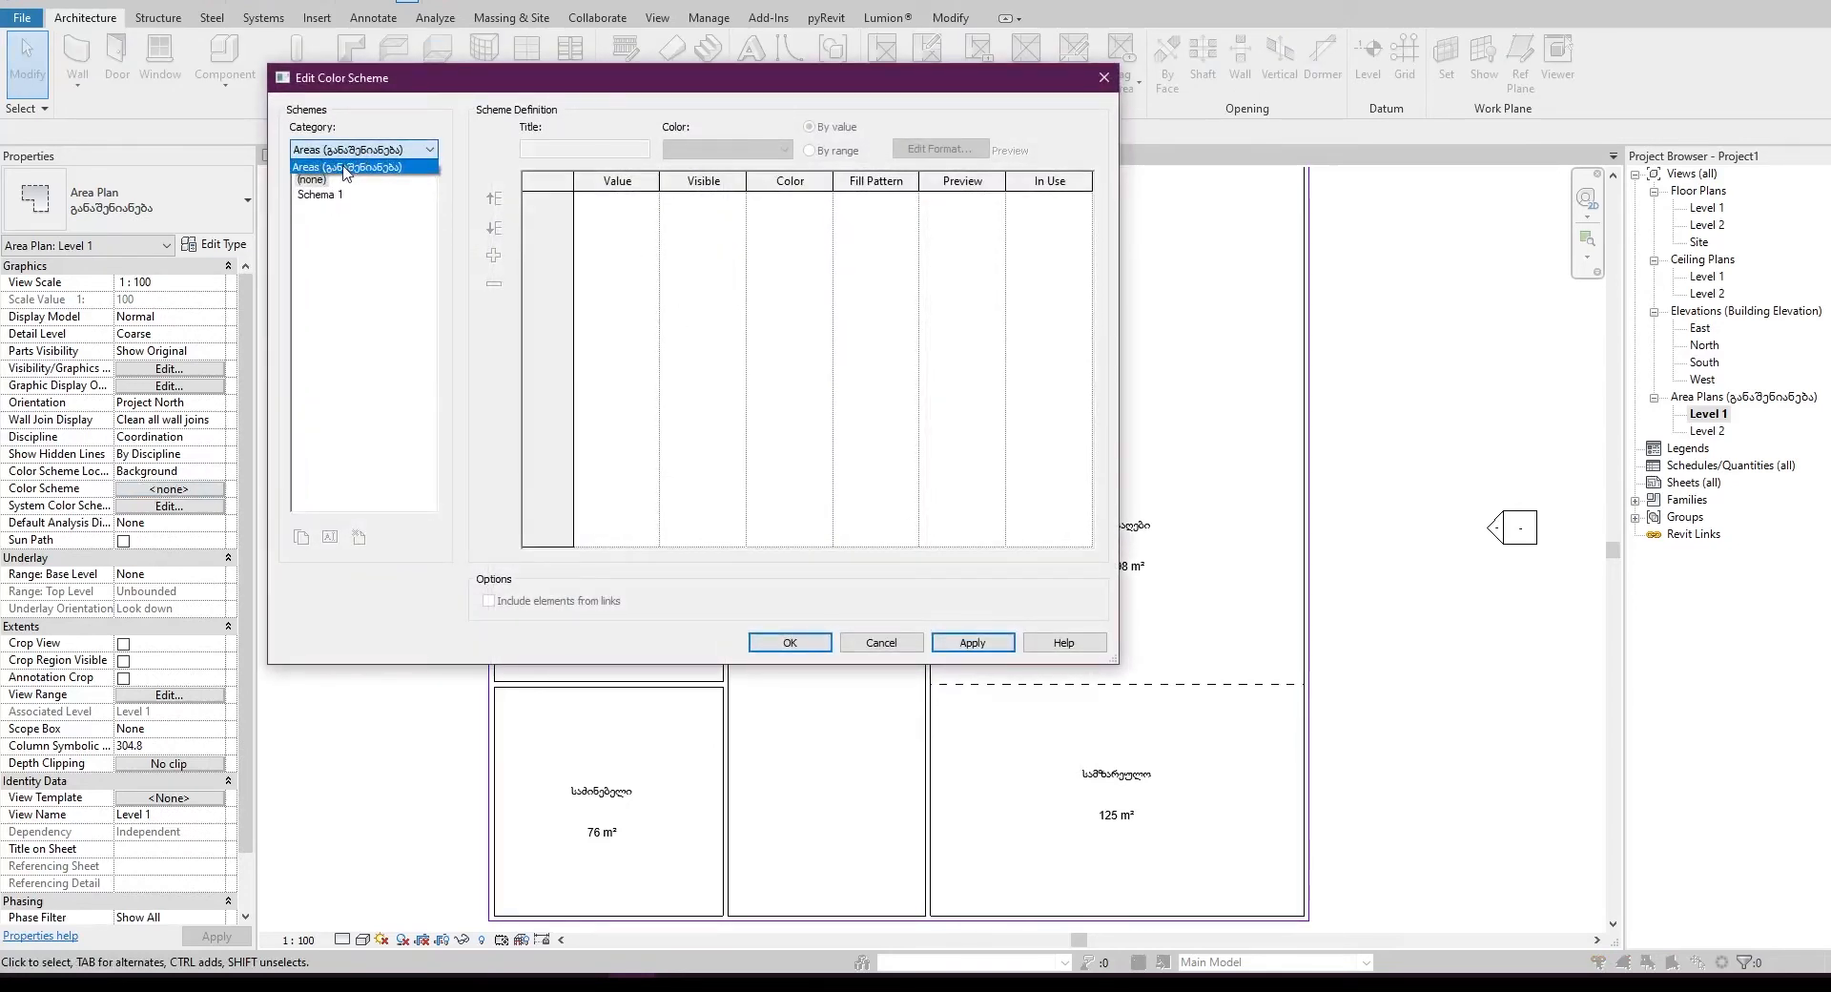
click(345, 168)
click(318, 195)
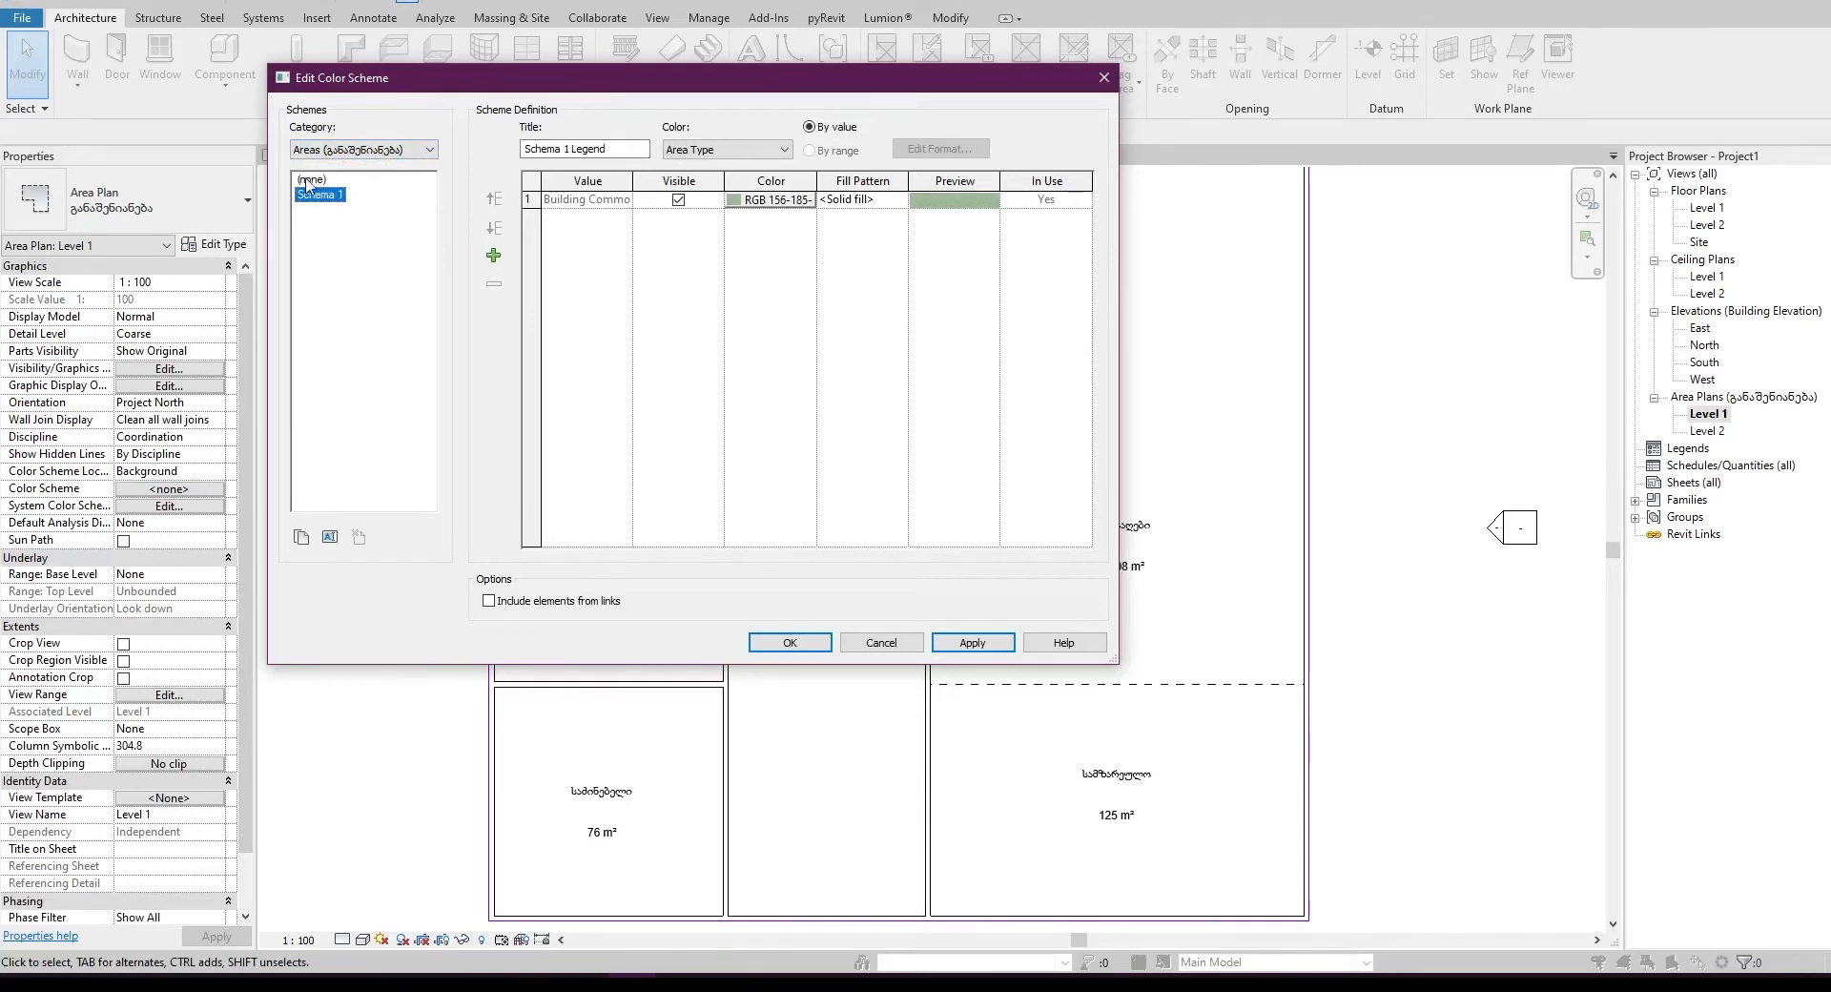
click(309, 180)
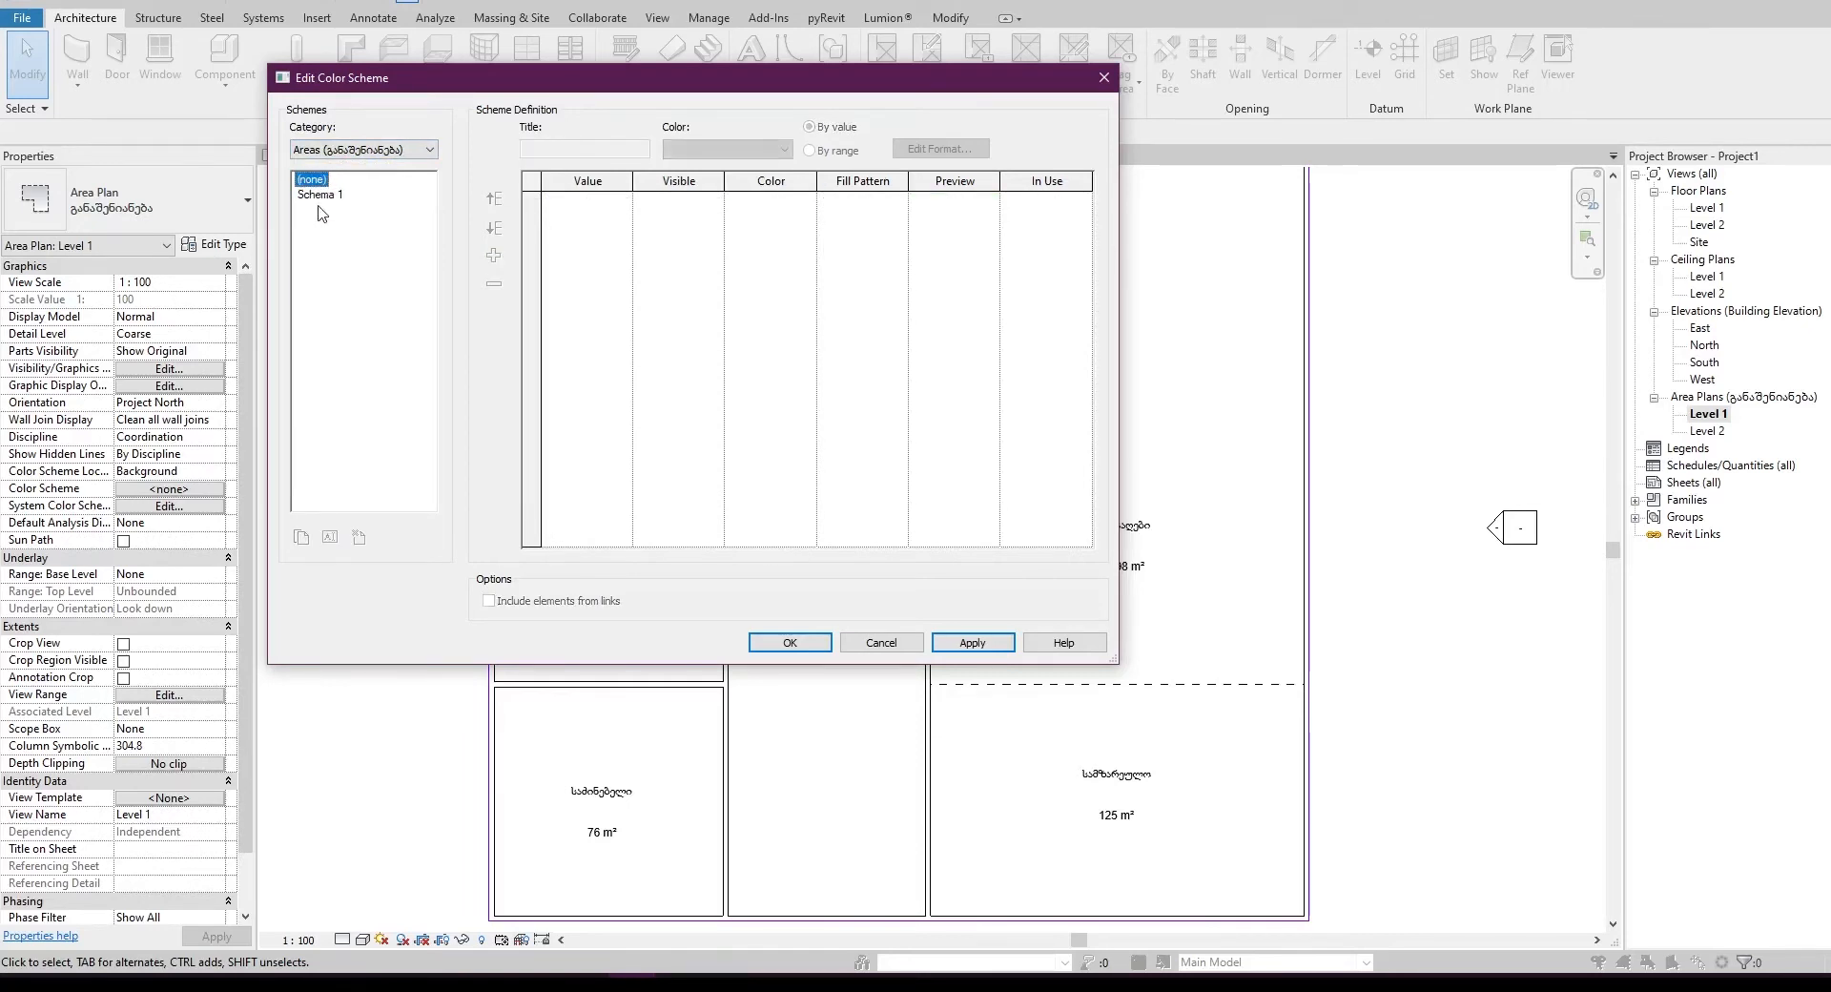
click(320, 196)
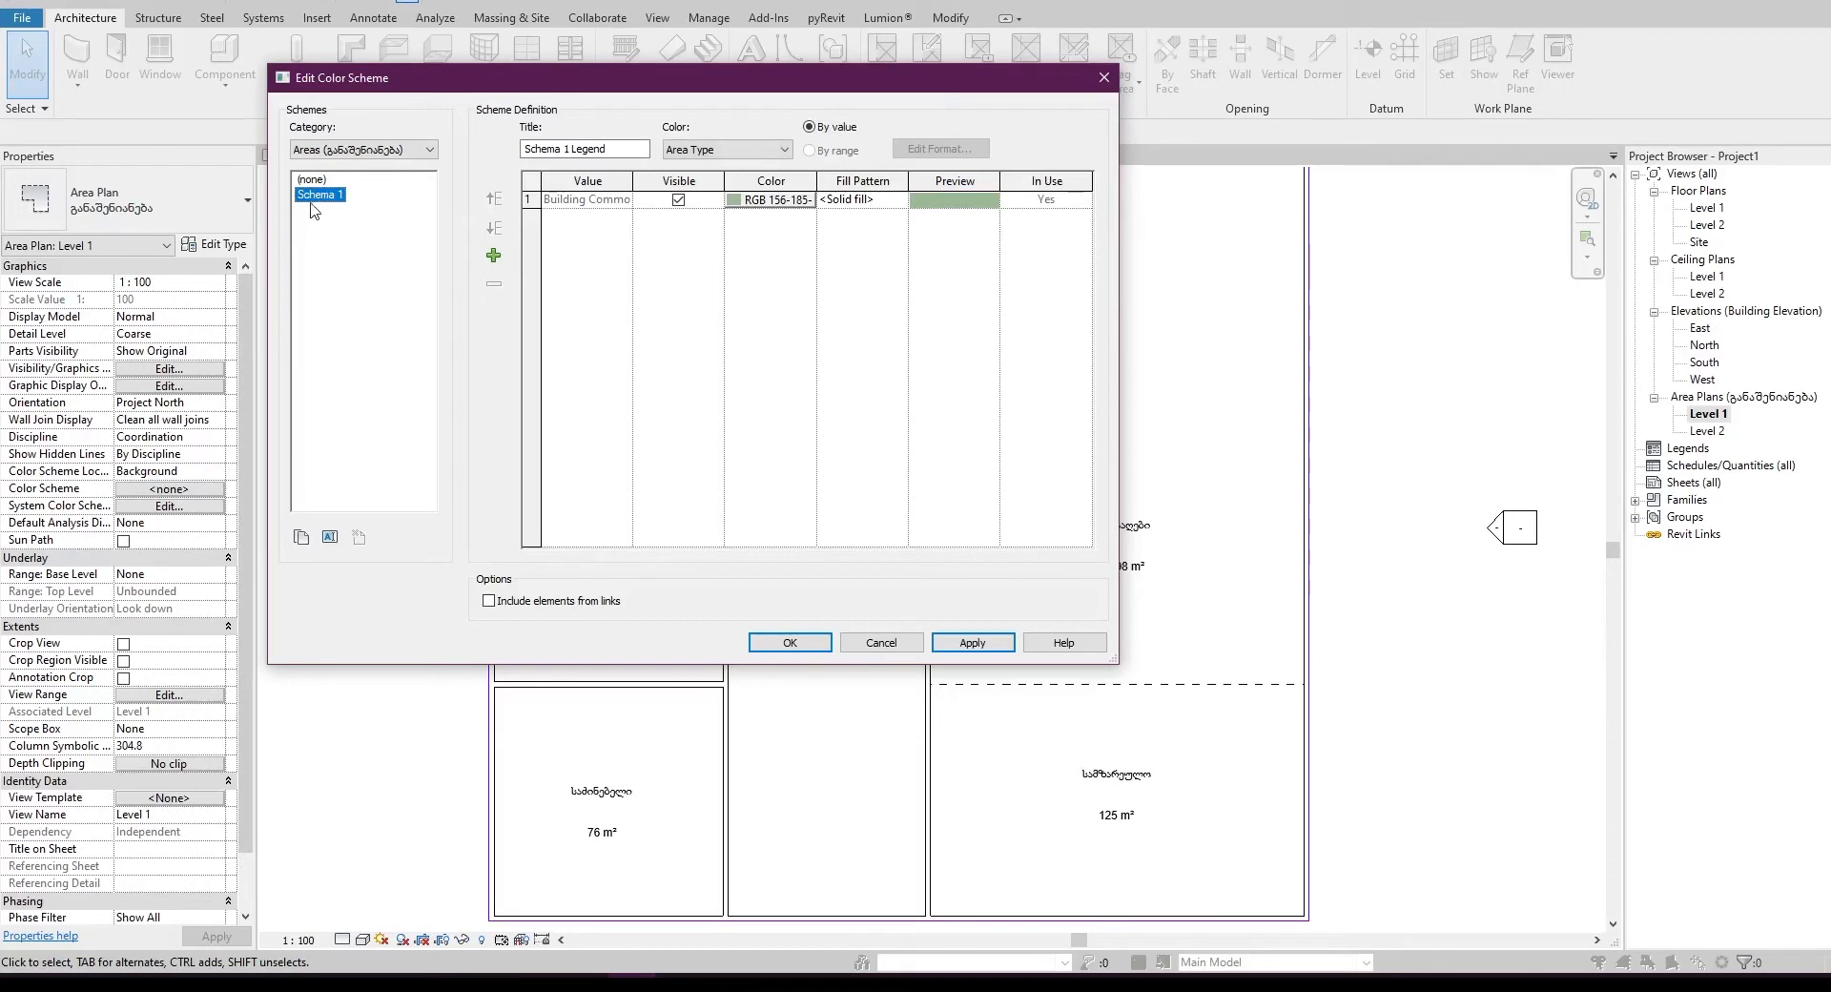
click(737, 150)
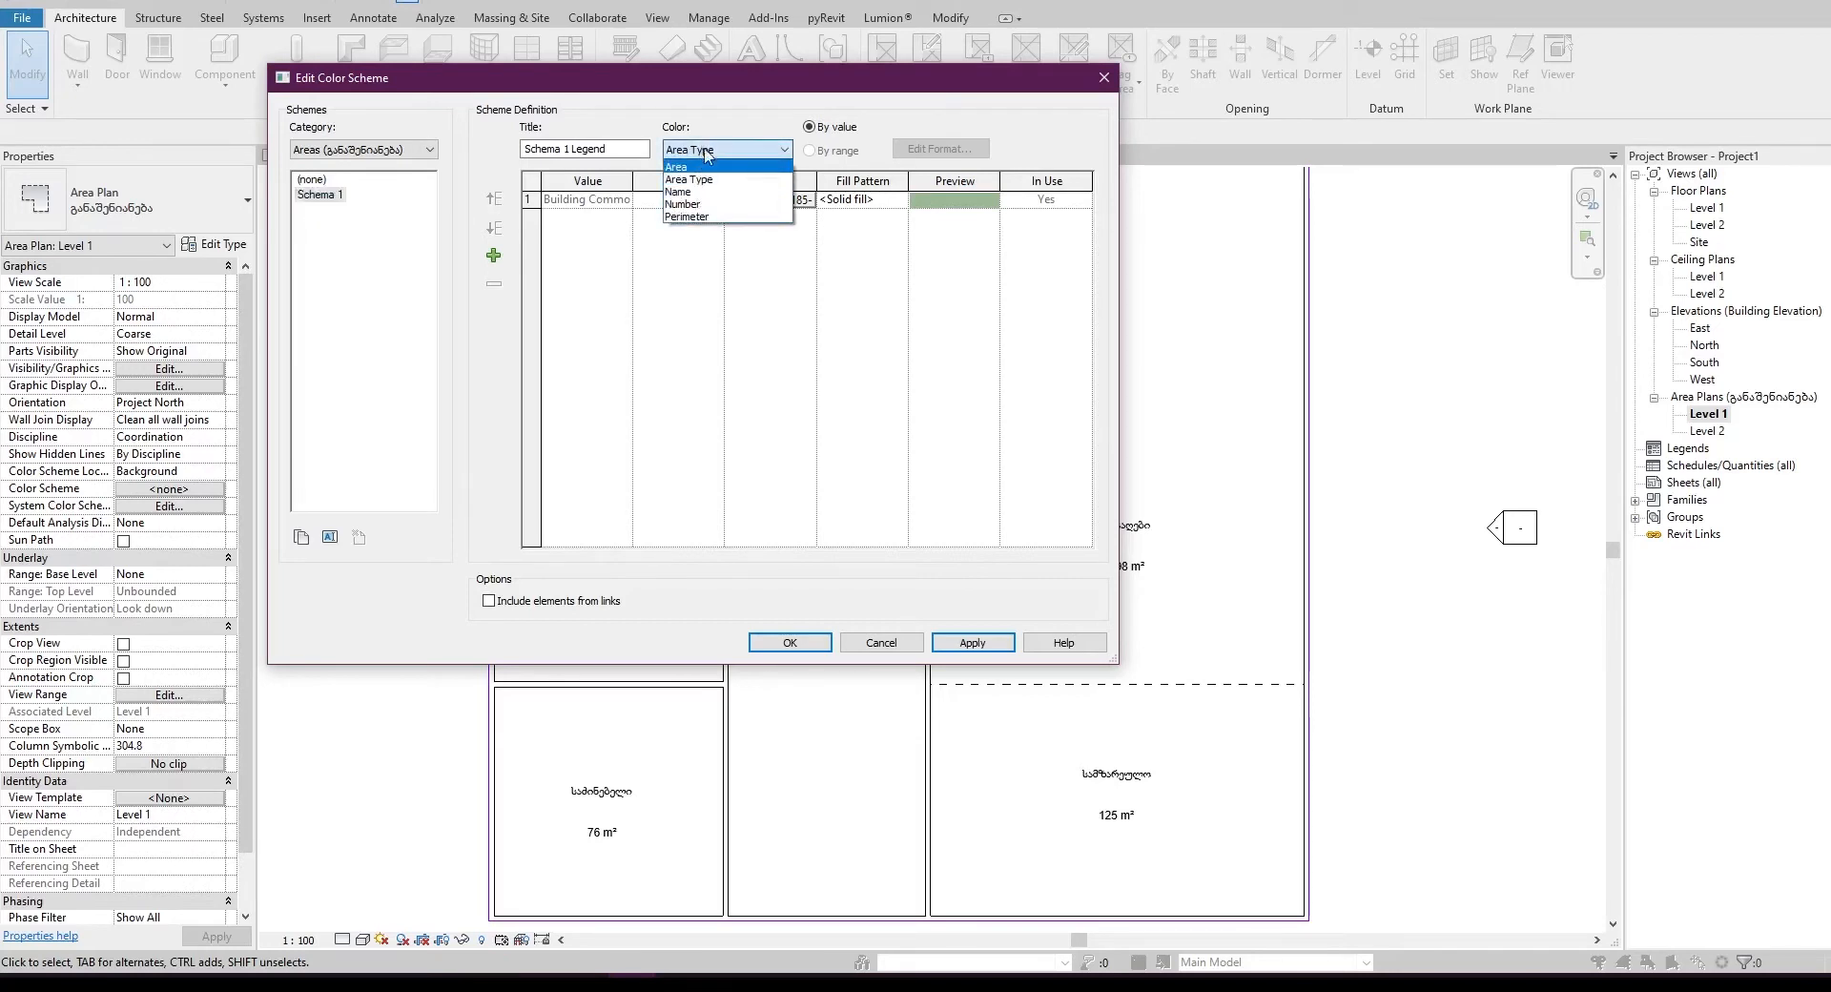
click(702, 194)
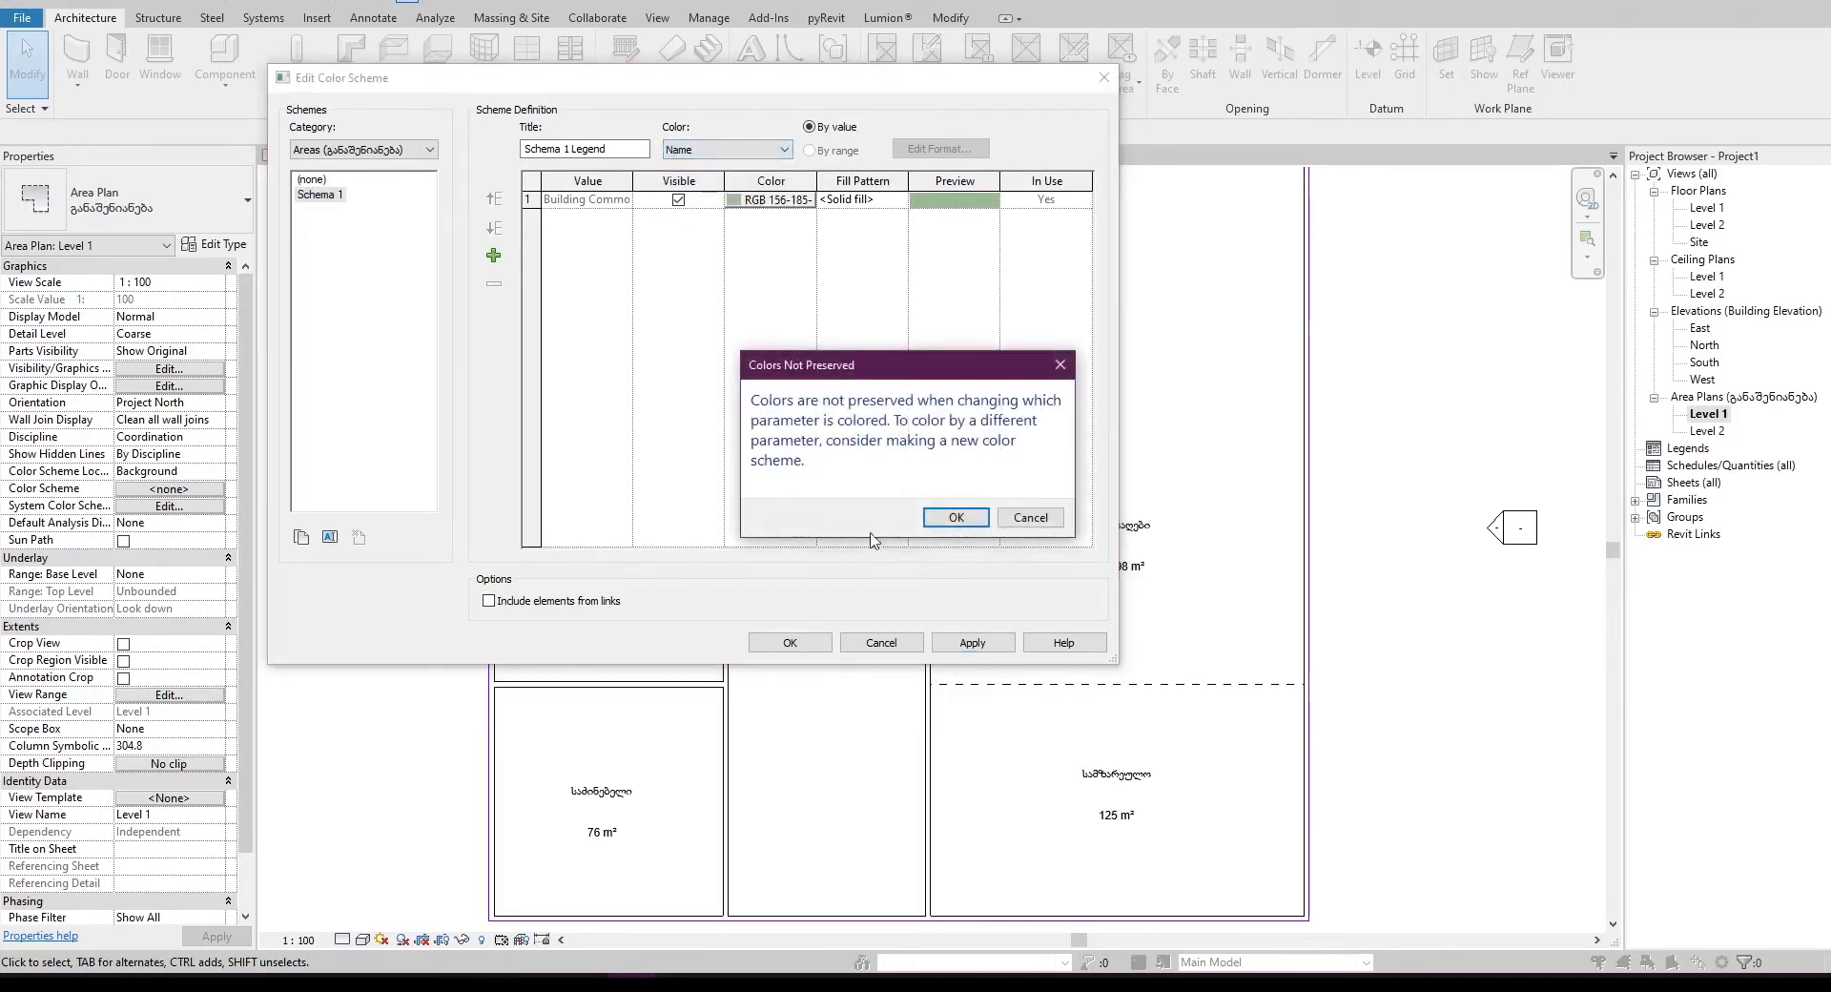
click(941, 520)
click(818, 643)
scroll(915, 591, down, 2)
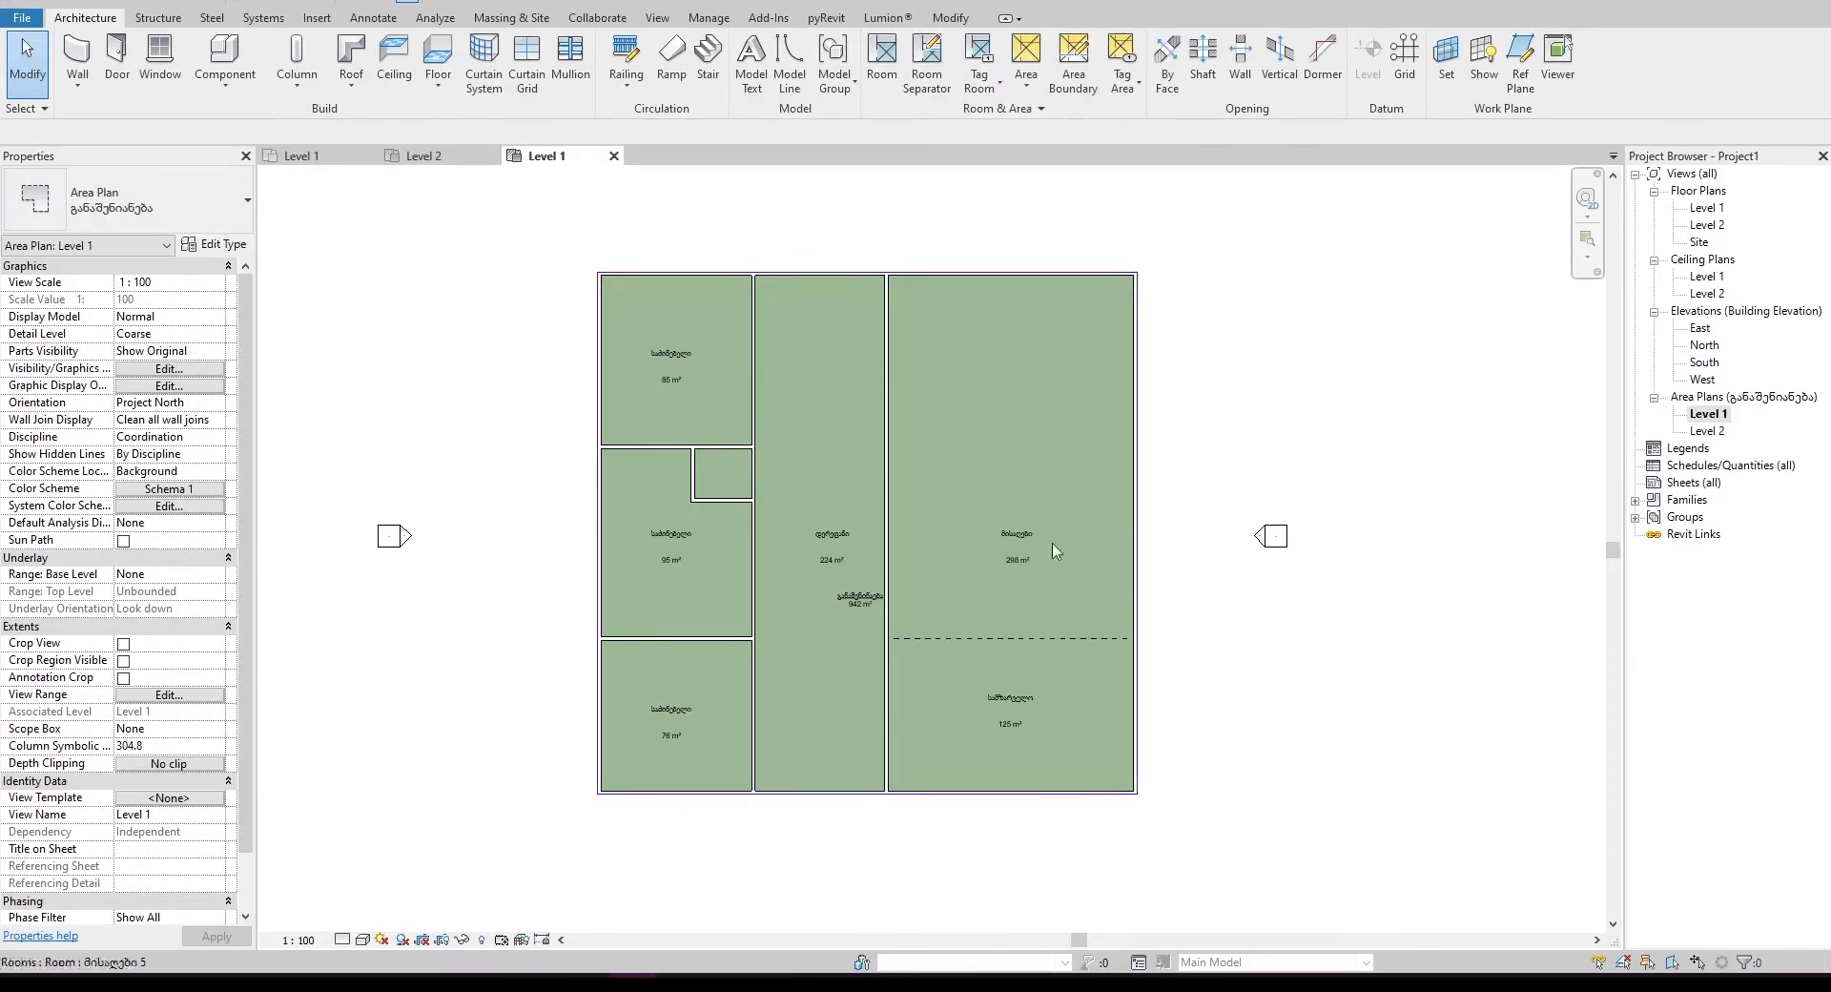
scroll(775, 627, down, 4)
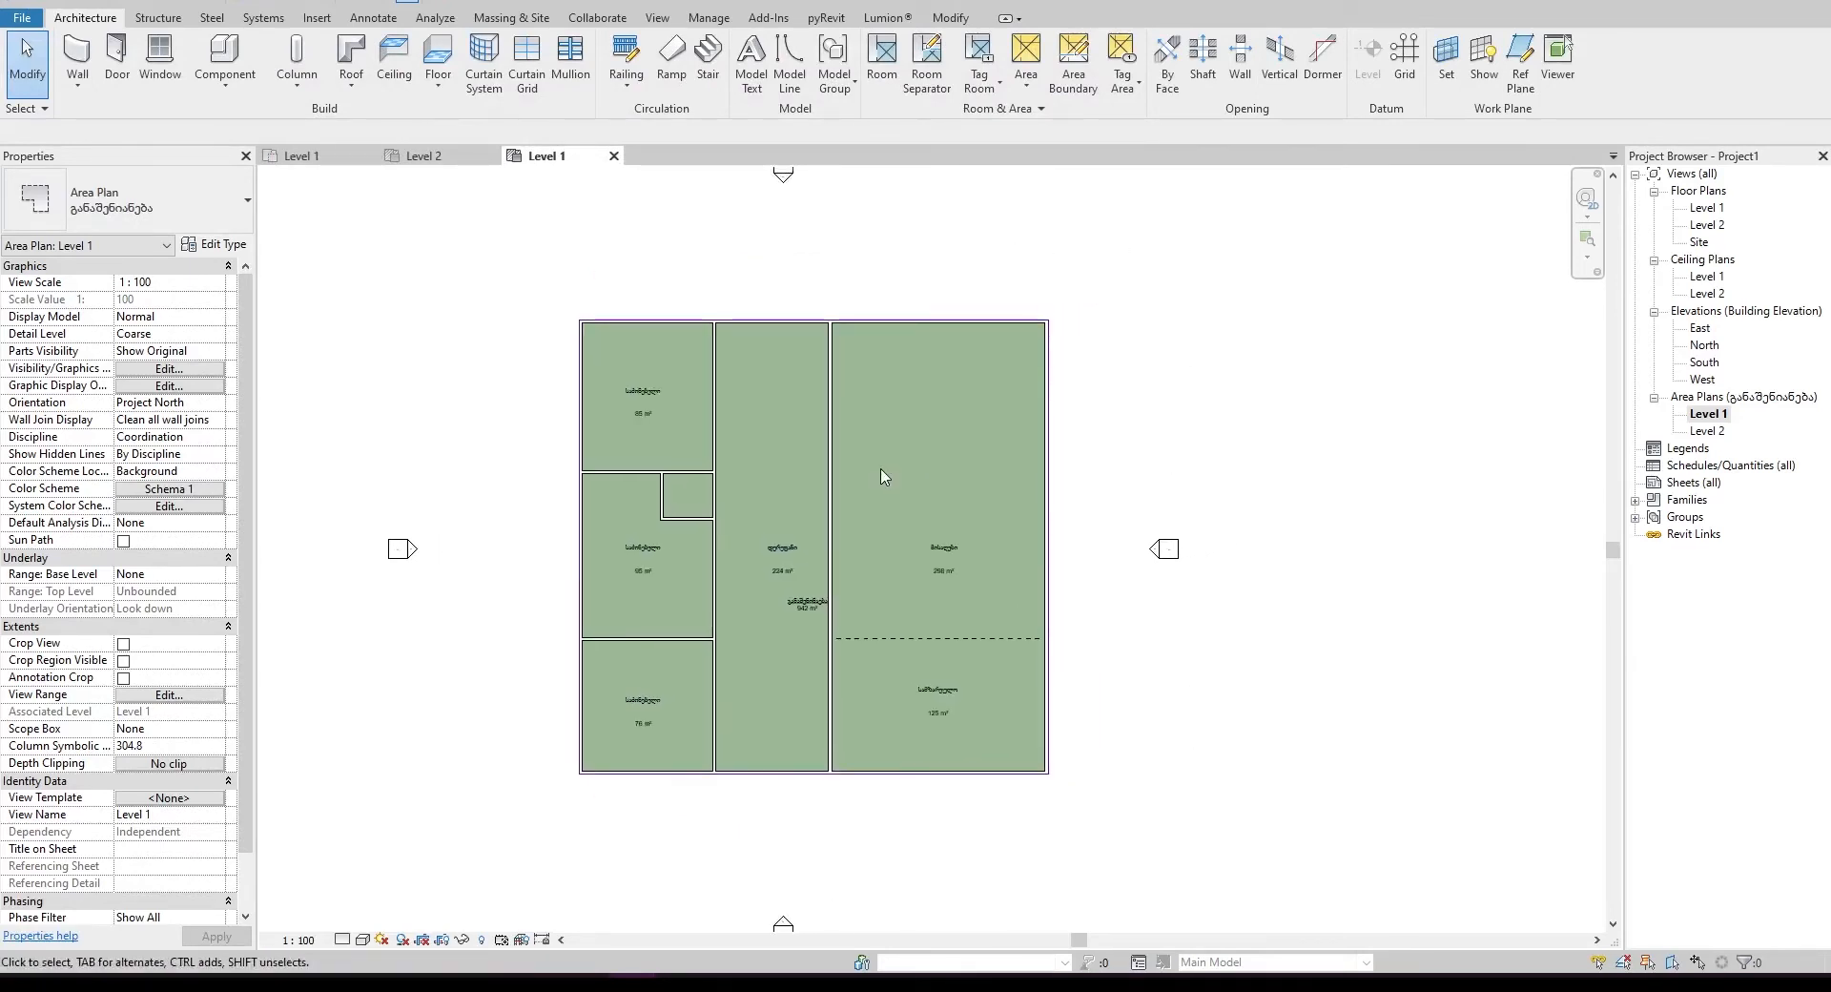
scroll(904, 465, up, 2)
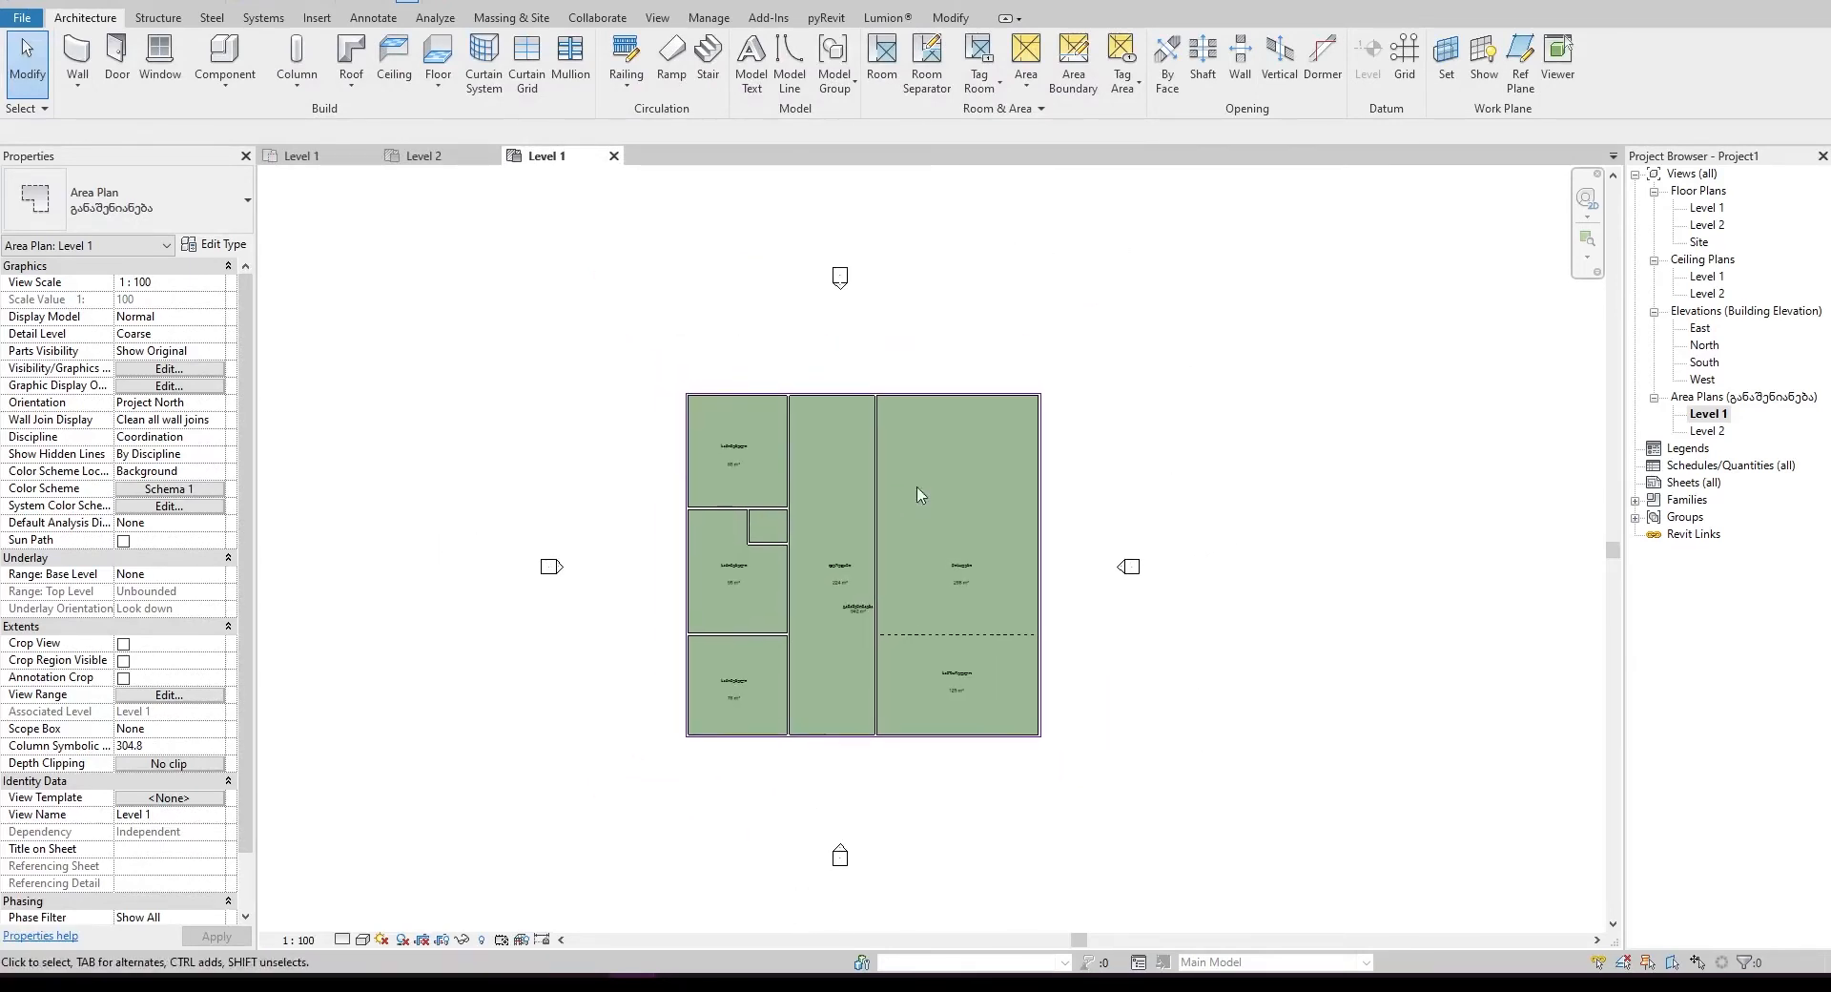
click(1084, 415)
scroll(949, 528, down, 3)
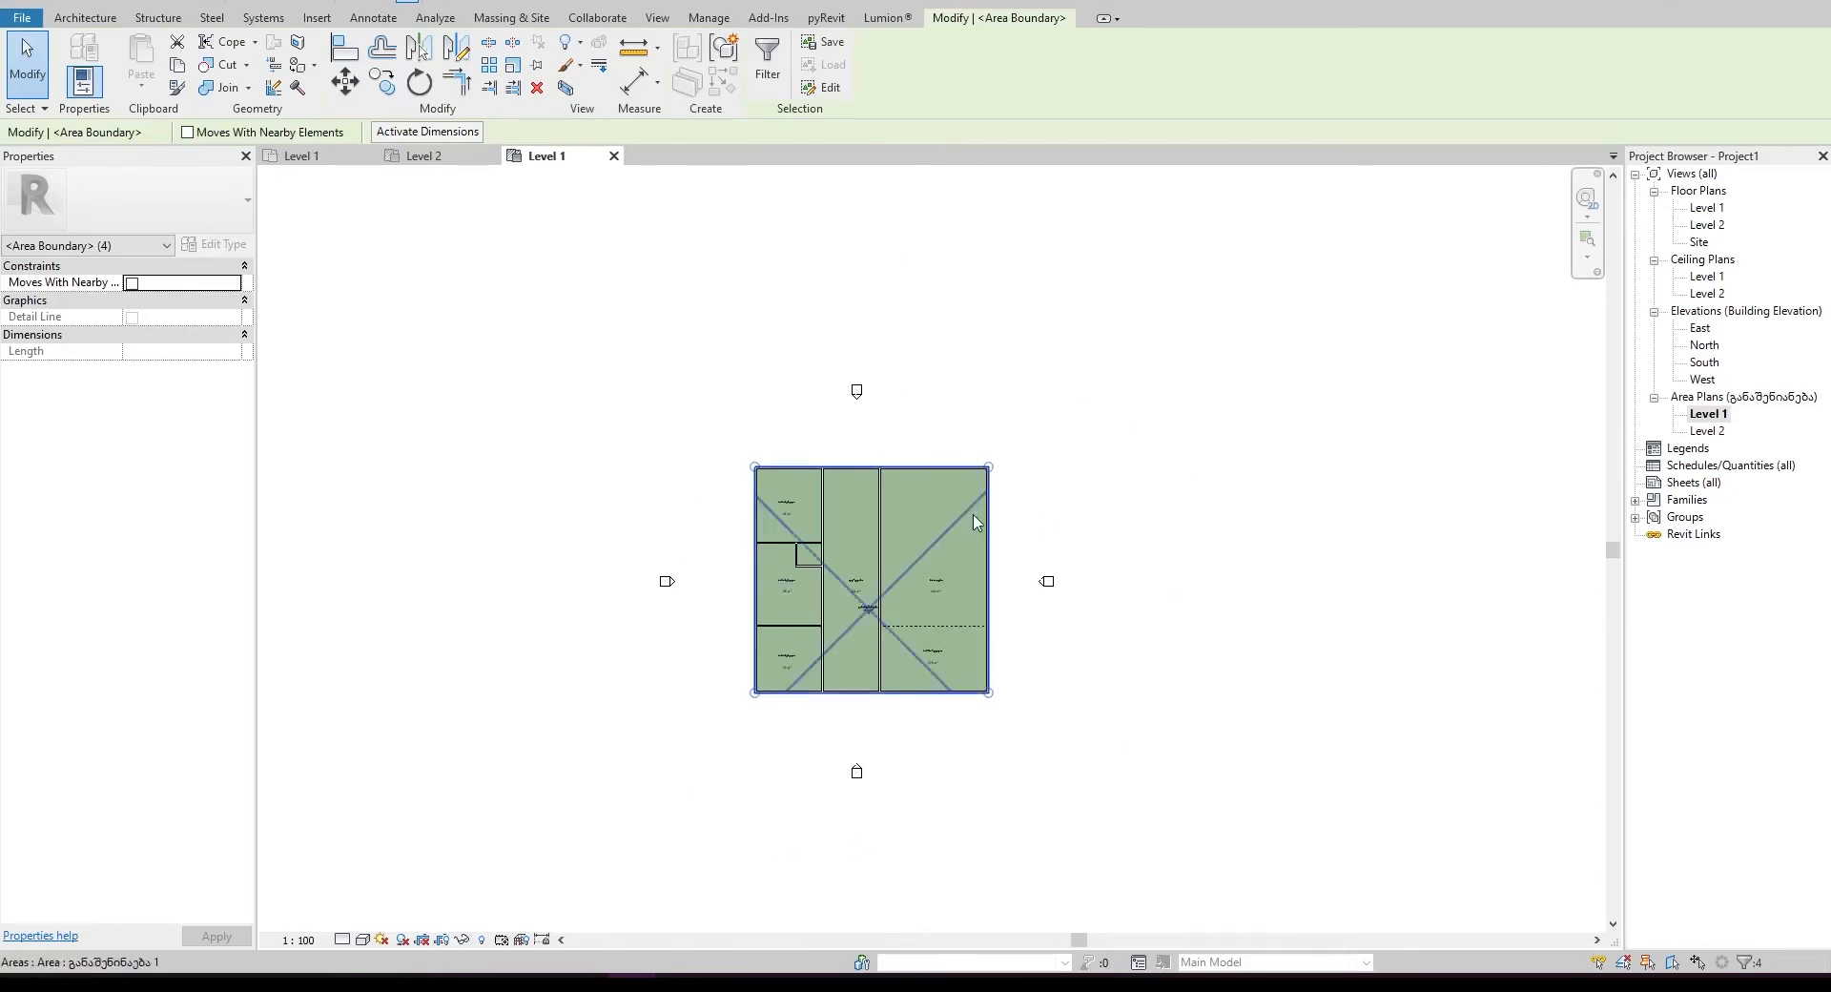
key(Escape)
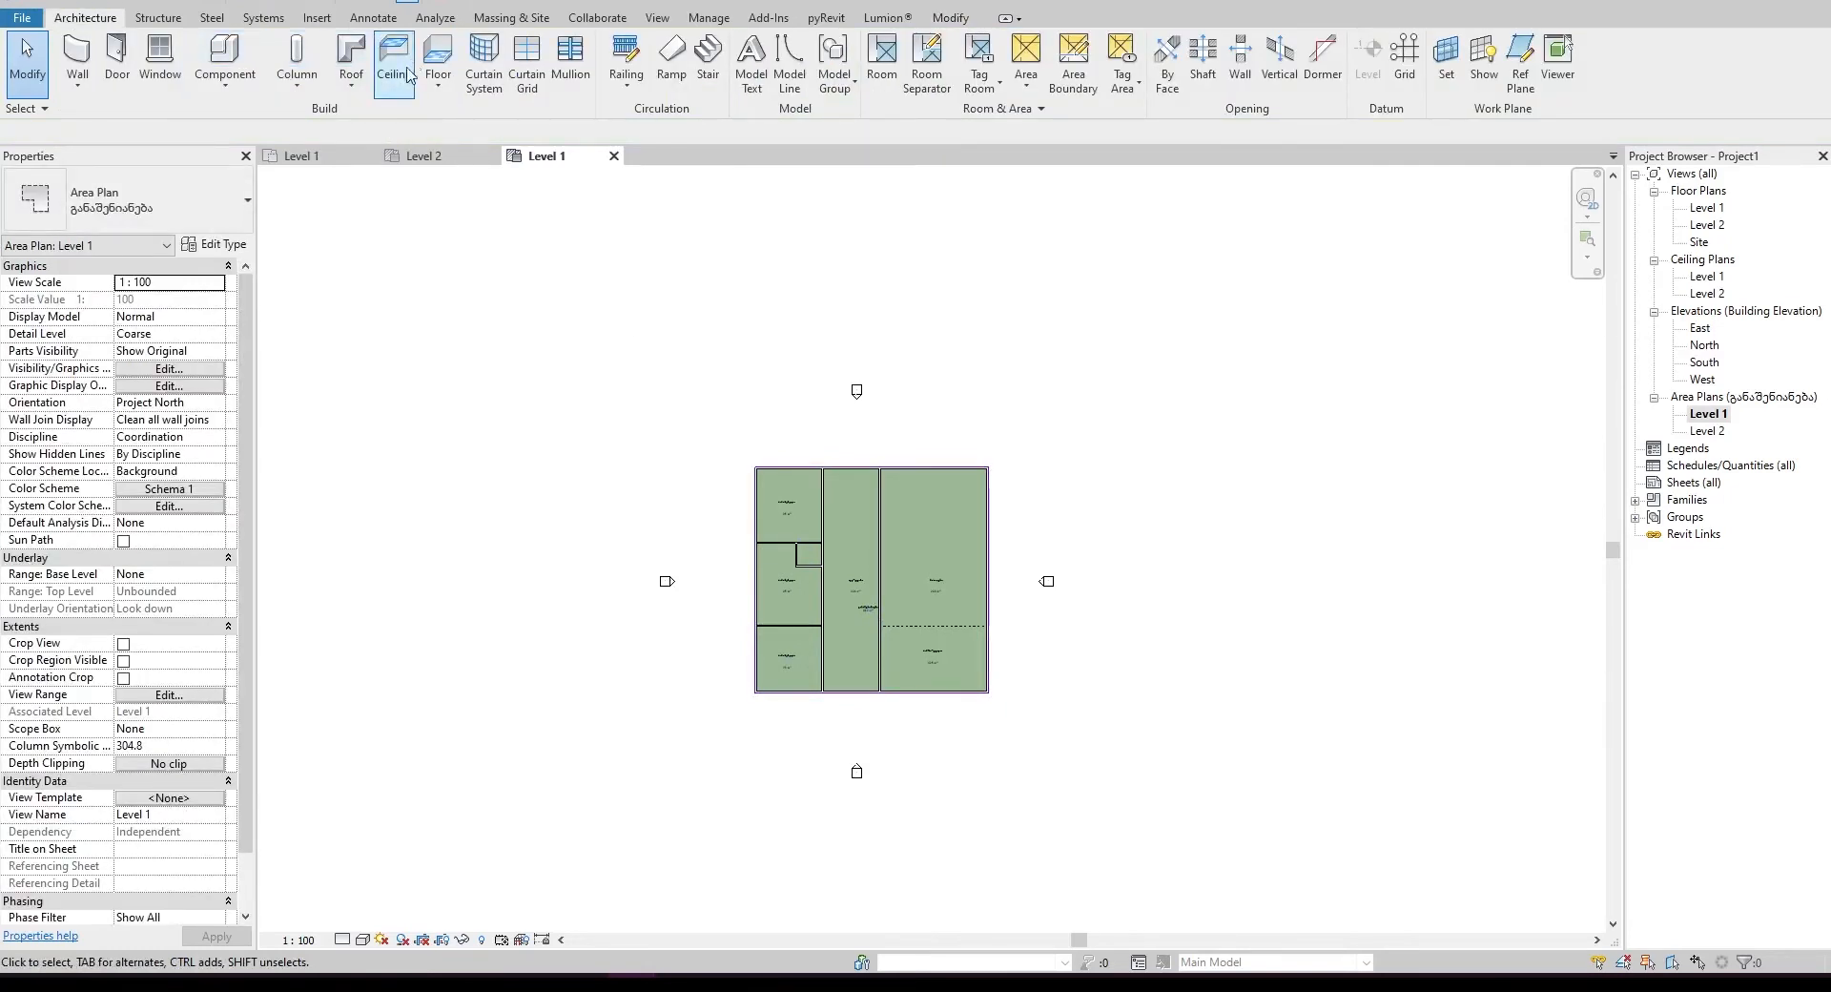
- Draw a rectangular area boundary around the whole building and its elevation markers, about 71000 wide, with Apply Area Rules on and offset 0.0
click(1073, 59)
click(790, 51)
scroll(728, 368, down, 2)
click(644, 229)
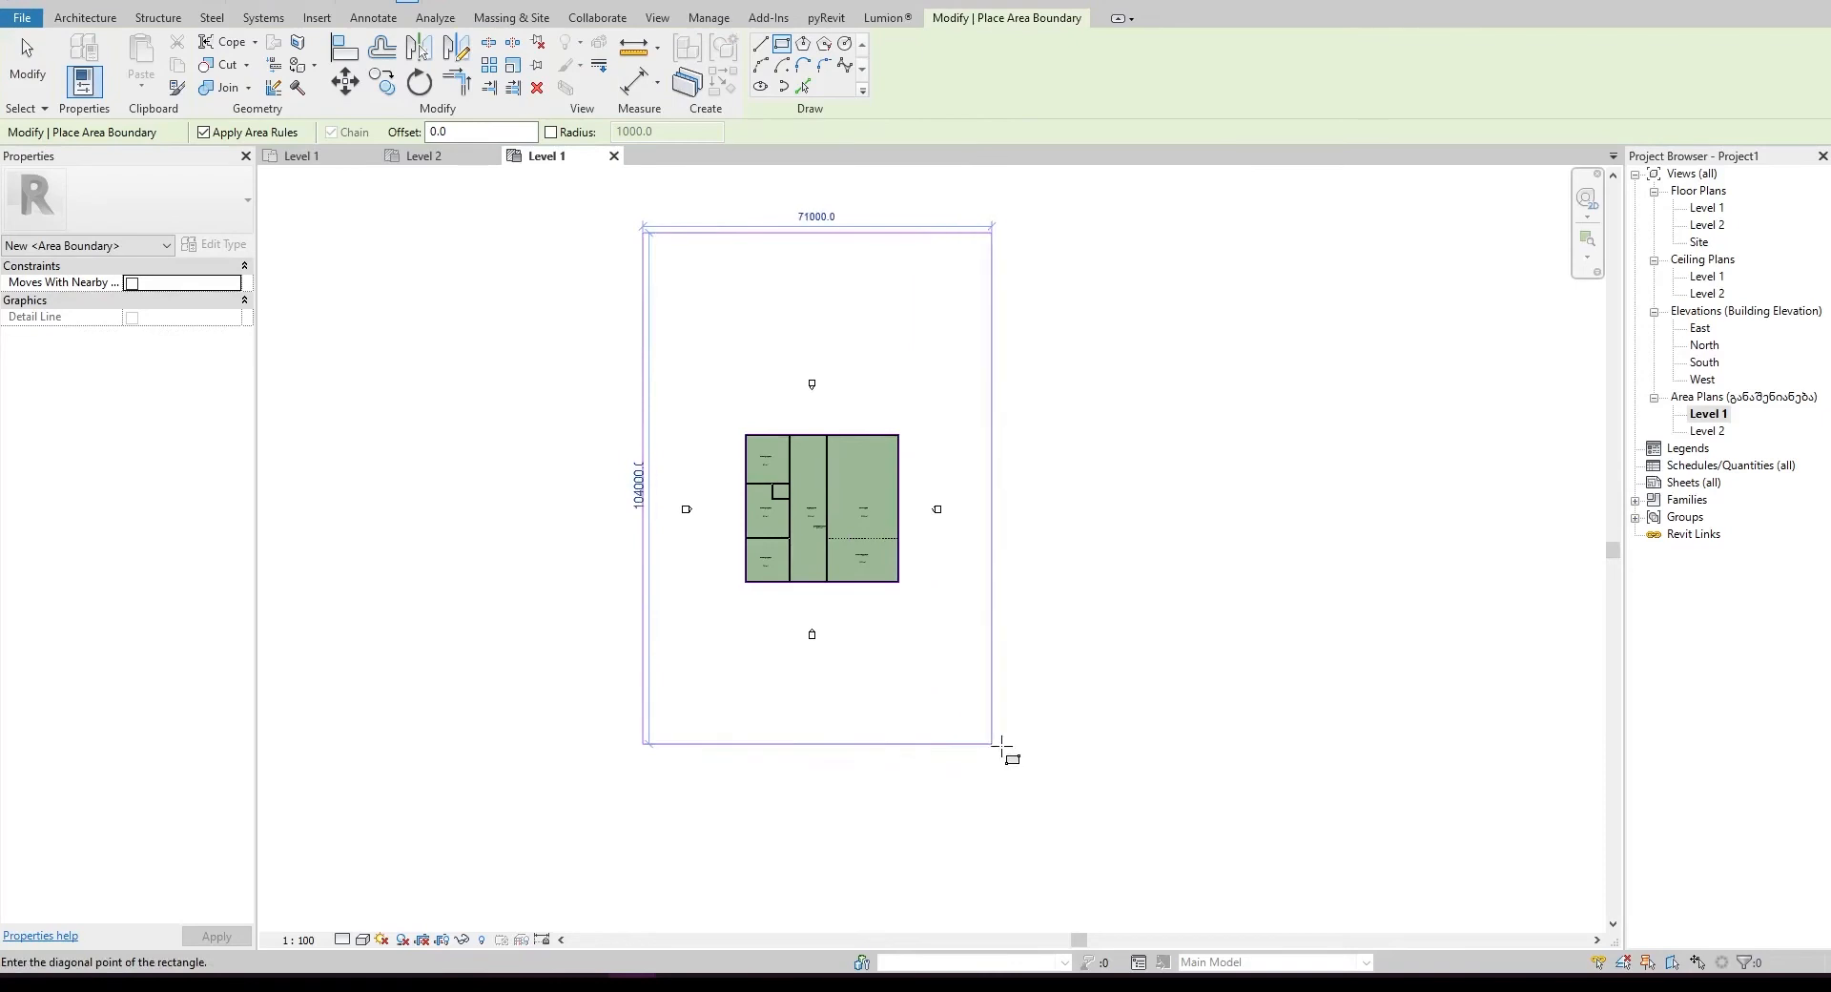
click(991, 712)
key(Escape)
scroll(777, 429, up, 1)
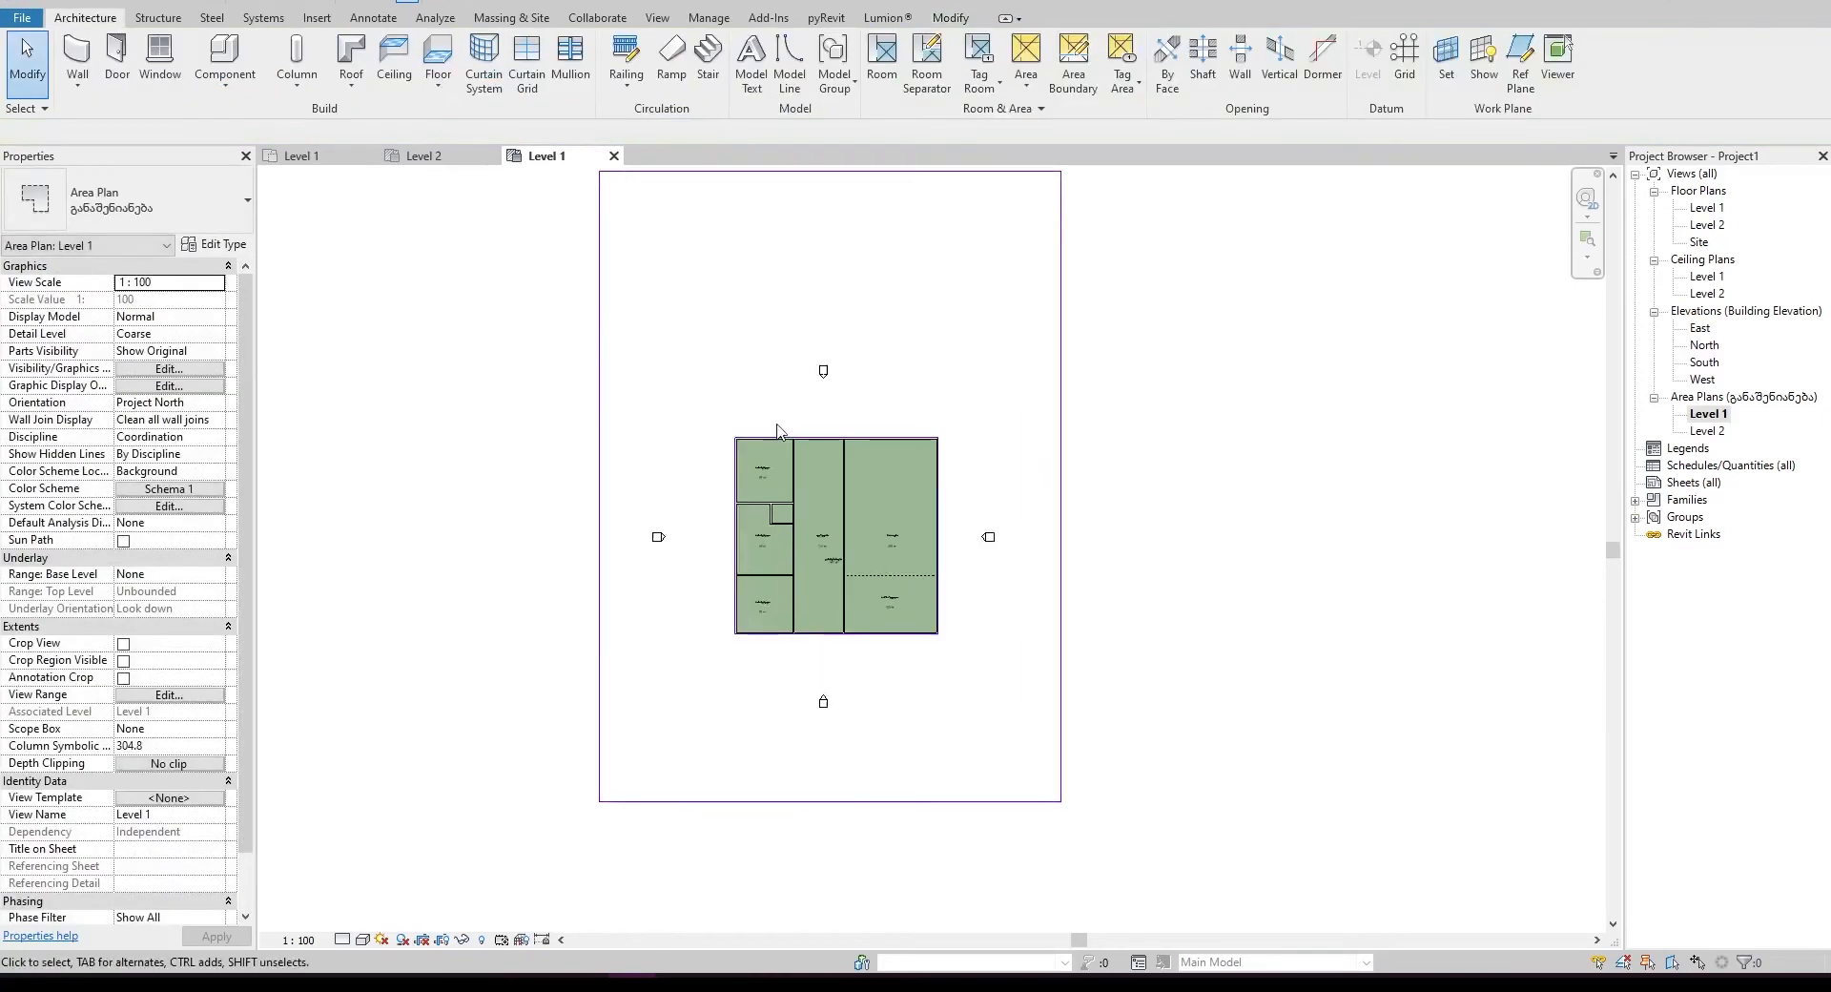
scroll(777, 429, up, 1)
middle_drag(777, 429, 791, 553)
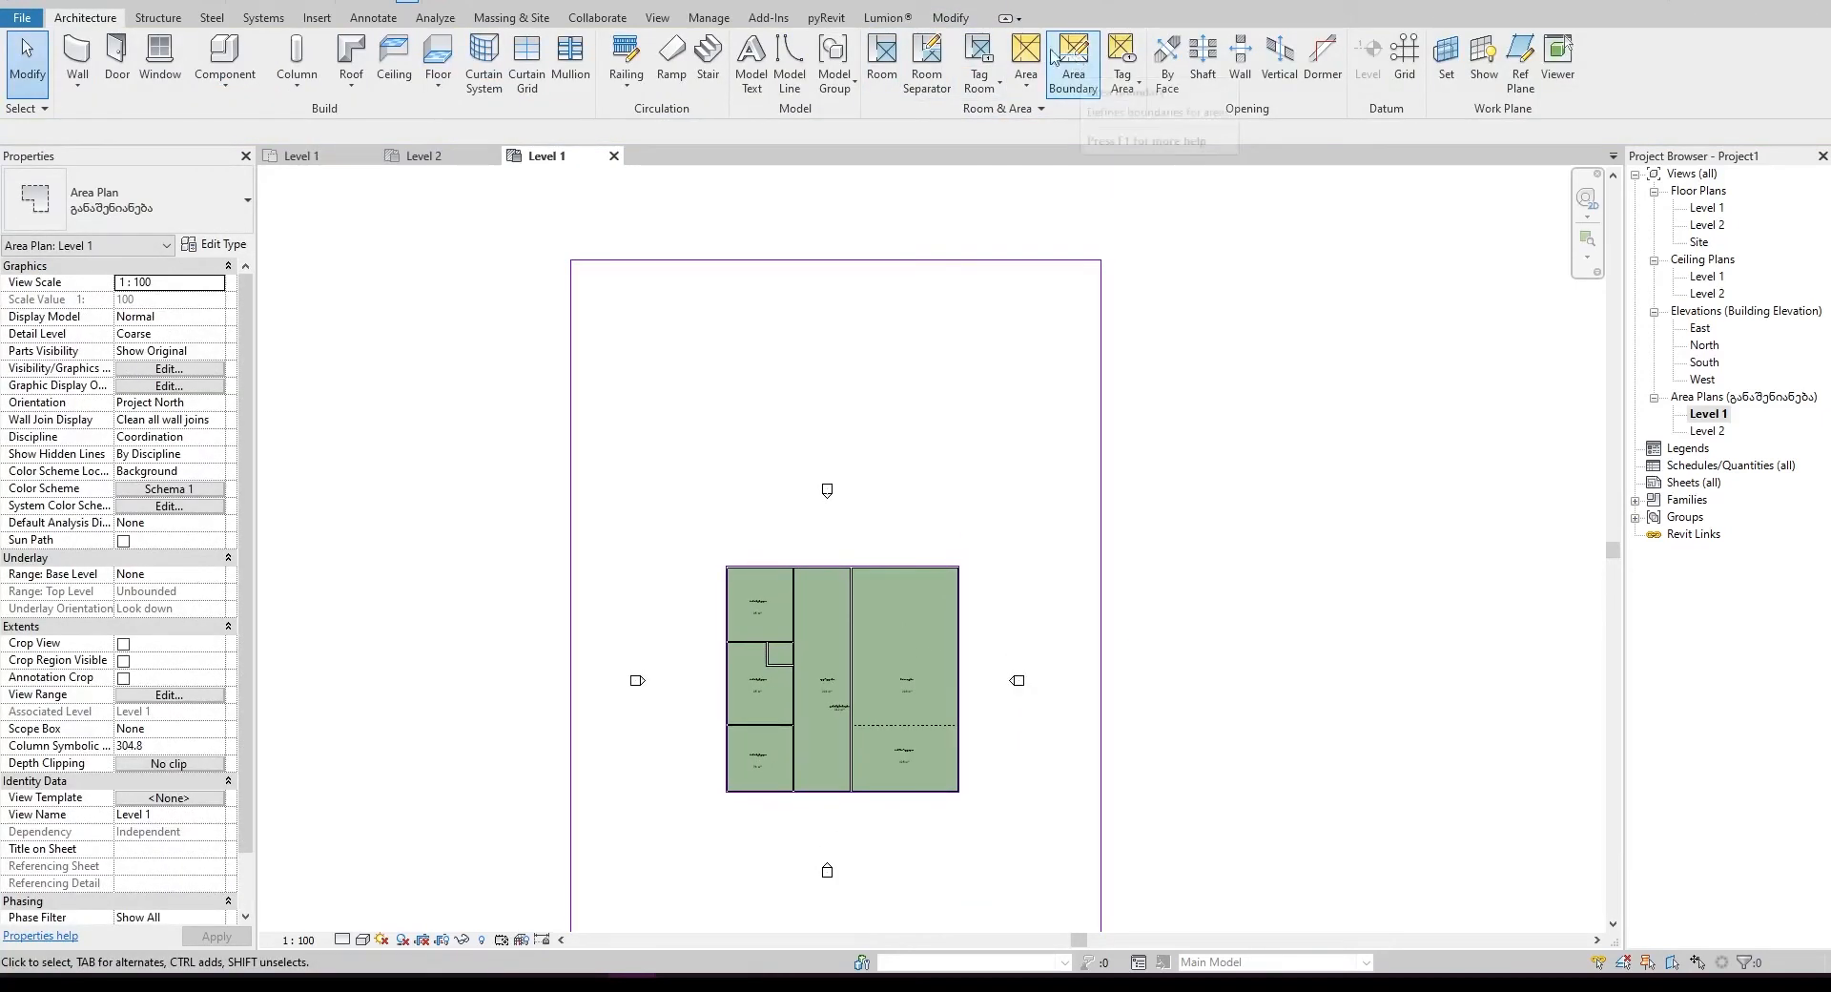
- Place a tagged area in the space between the building outline and the outer rectangular boundary, above the building
click(1026, 85)
click(1034, 163)
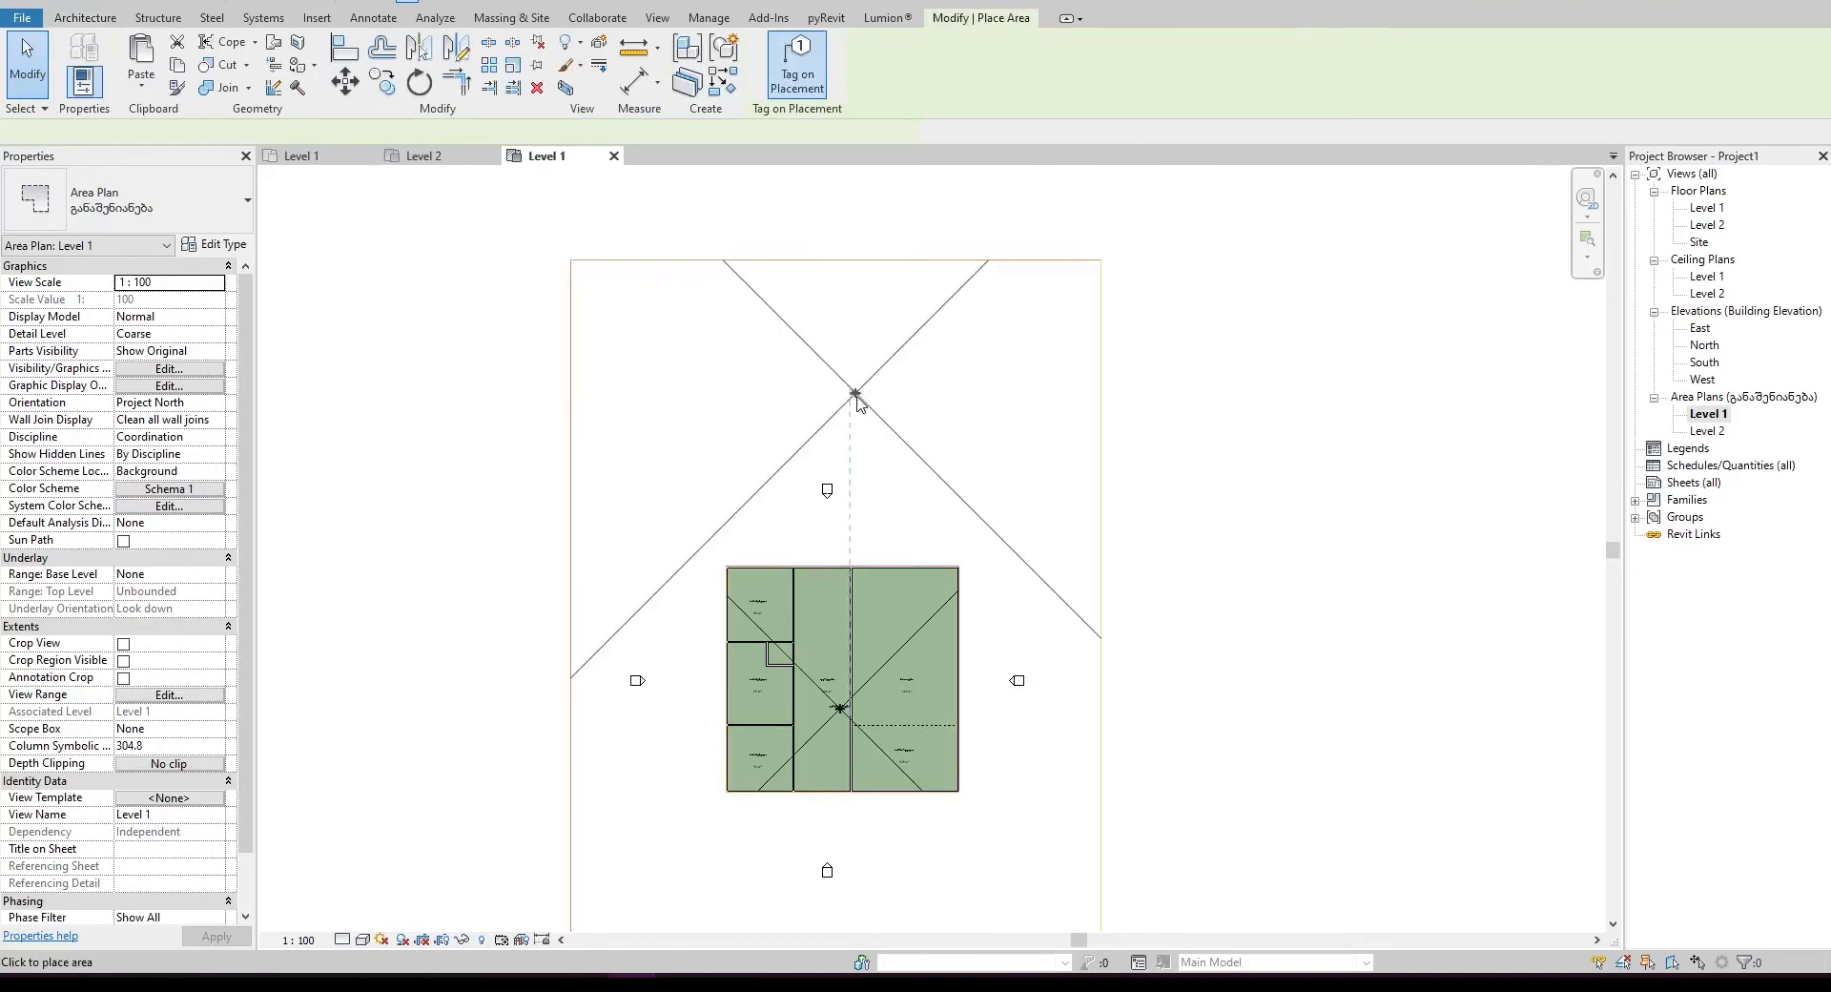
click(855, 395)
key(Escape)
middle_drag(805, 564, 812, 508)
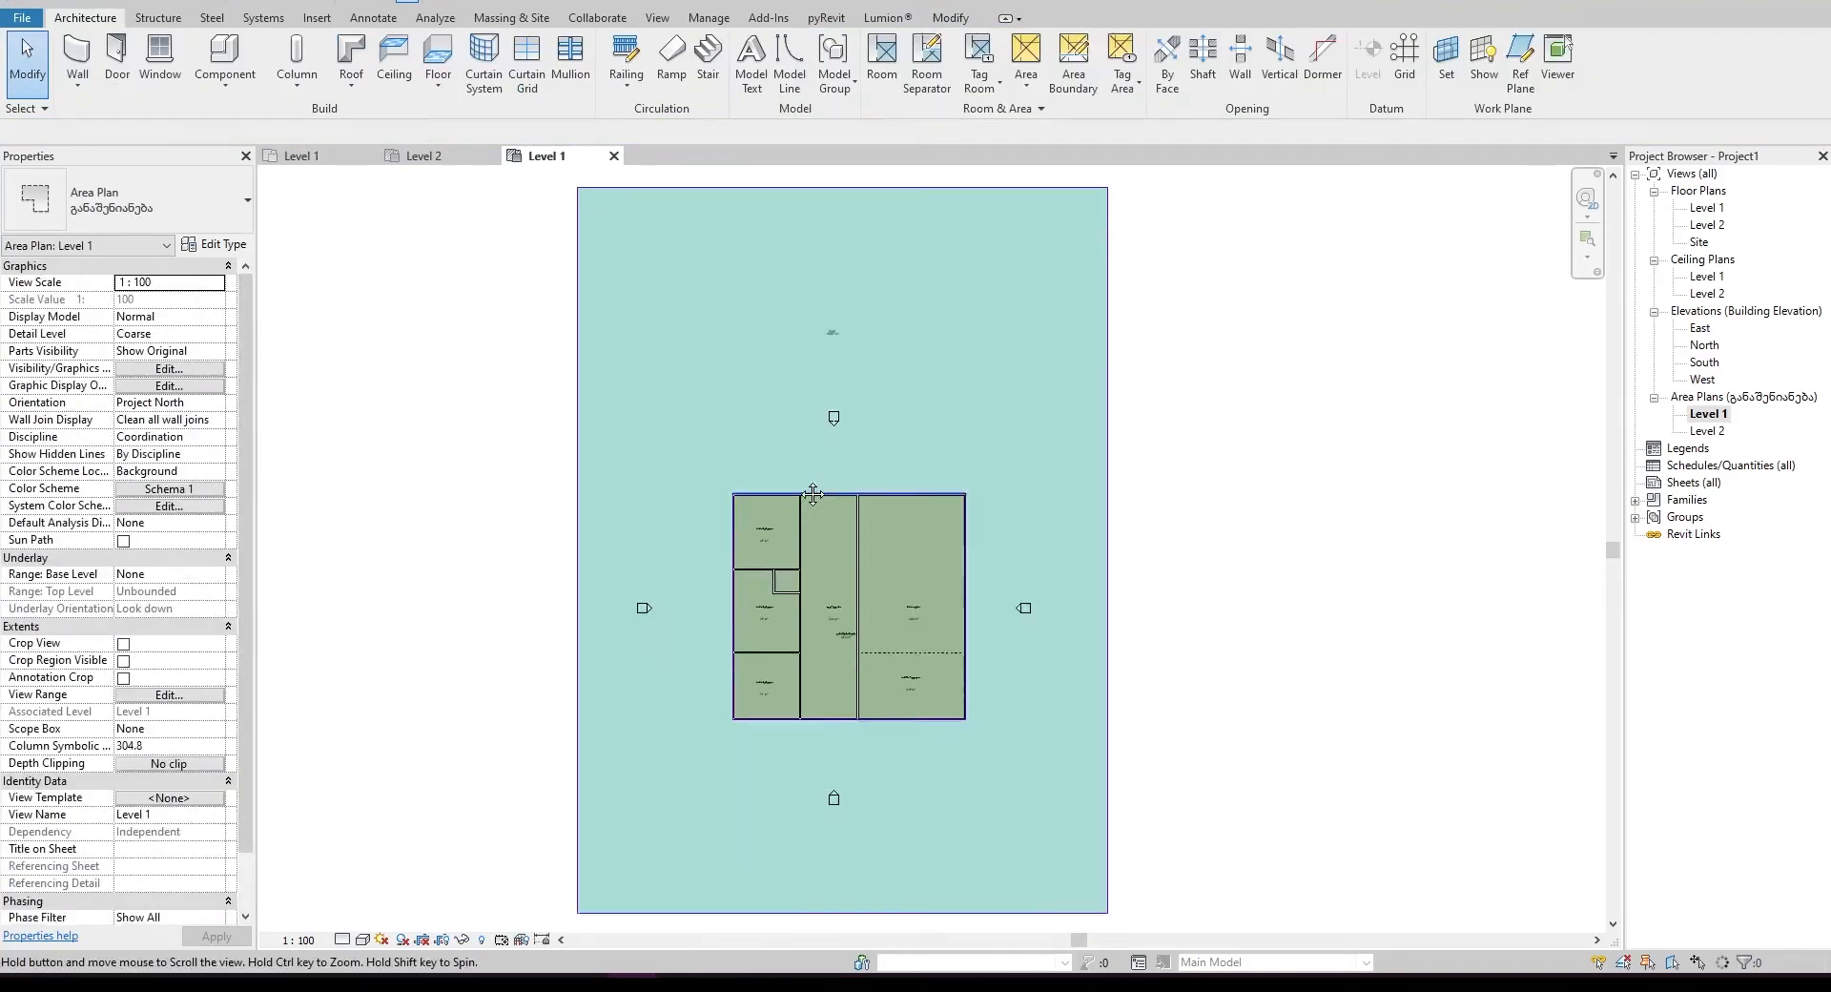
middle_drag(946, 485, 924, 464)
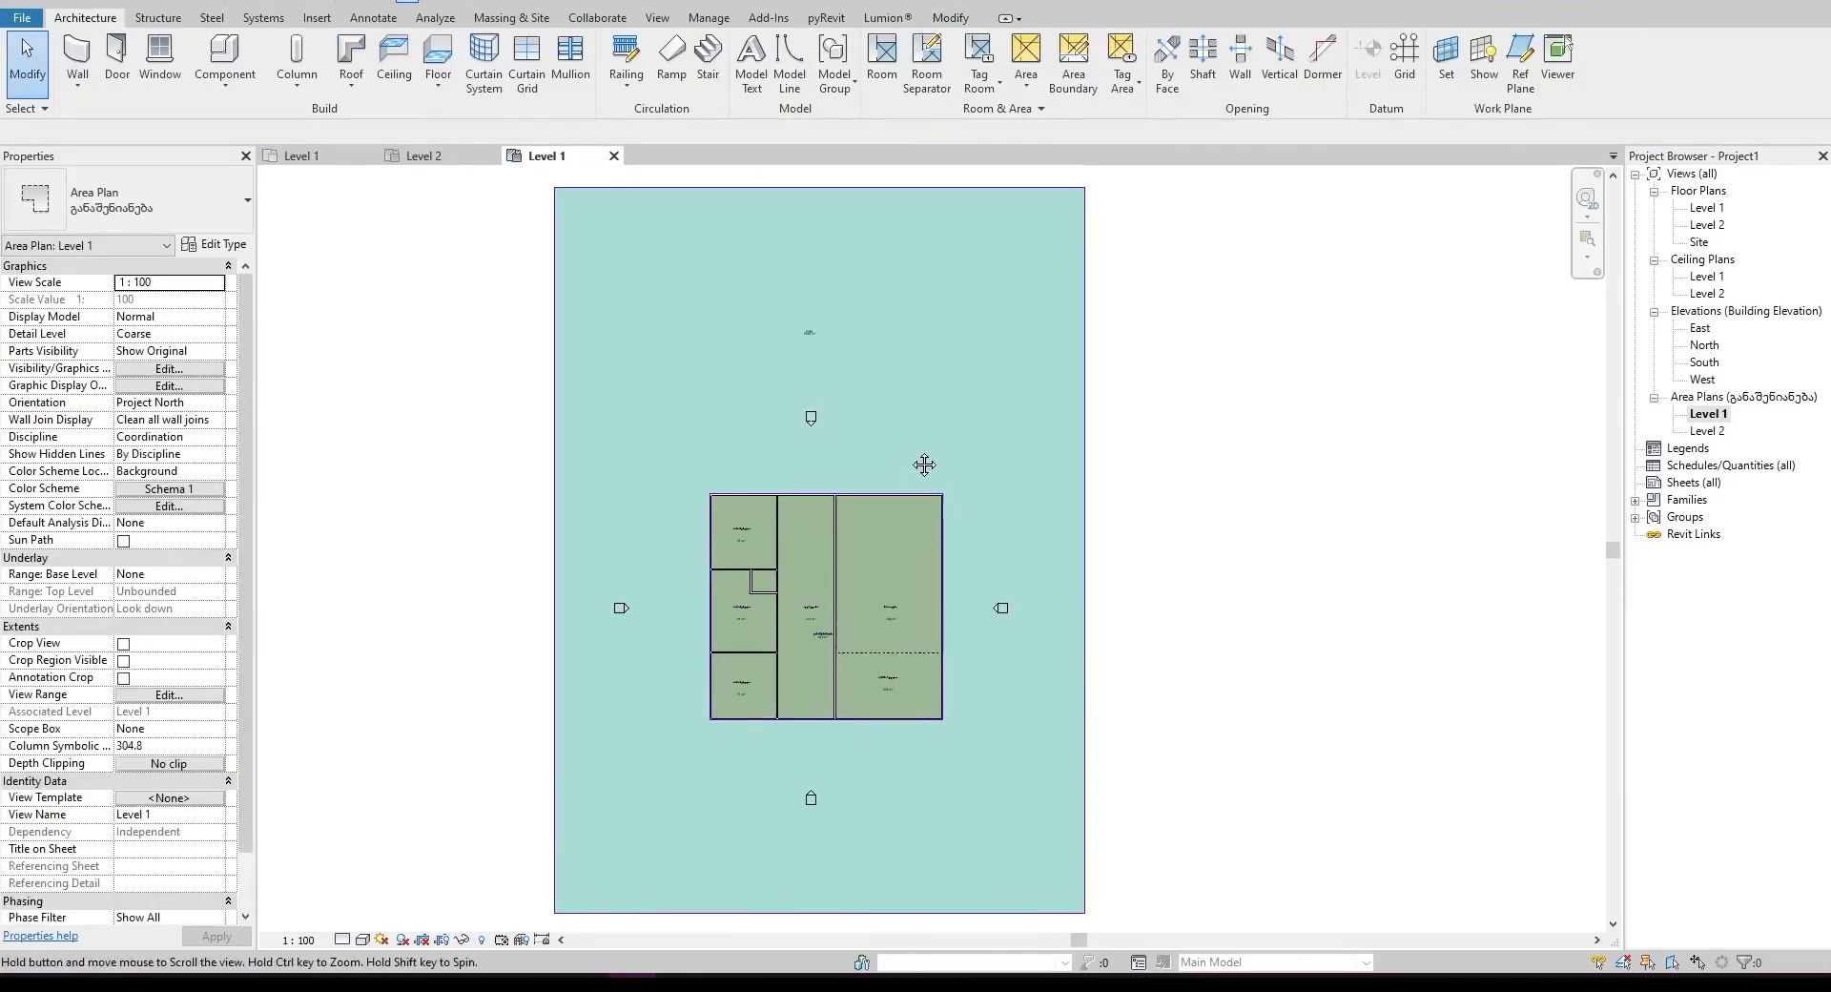
click(867, 385)
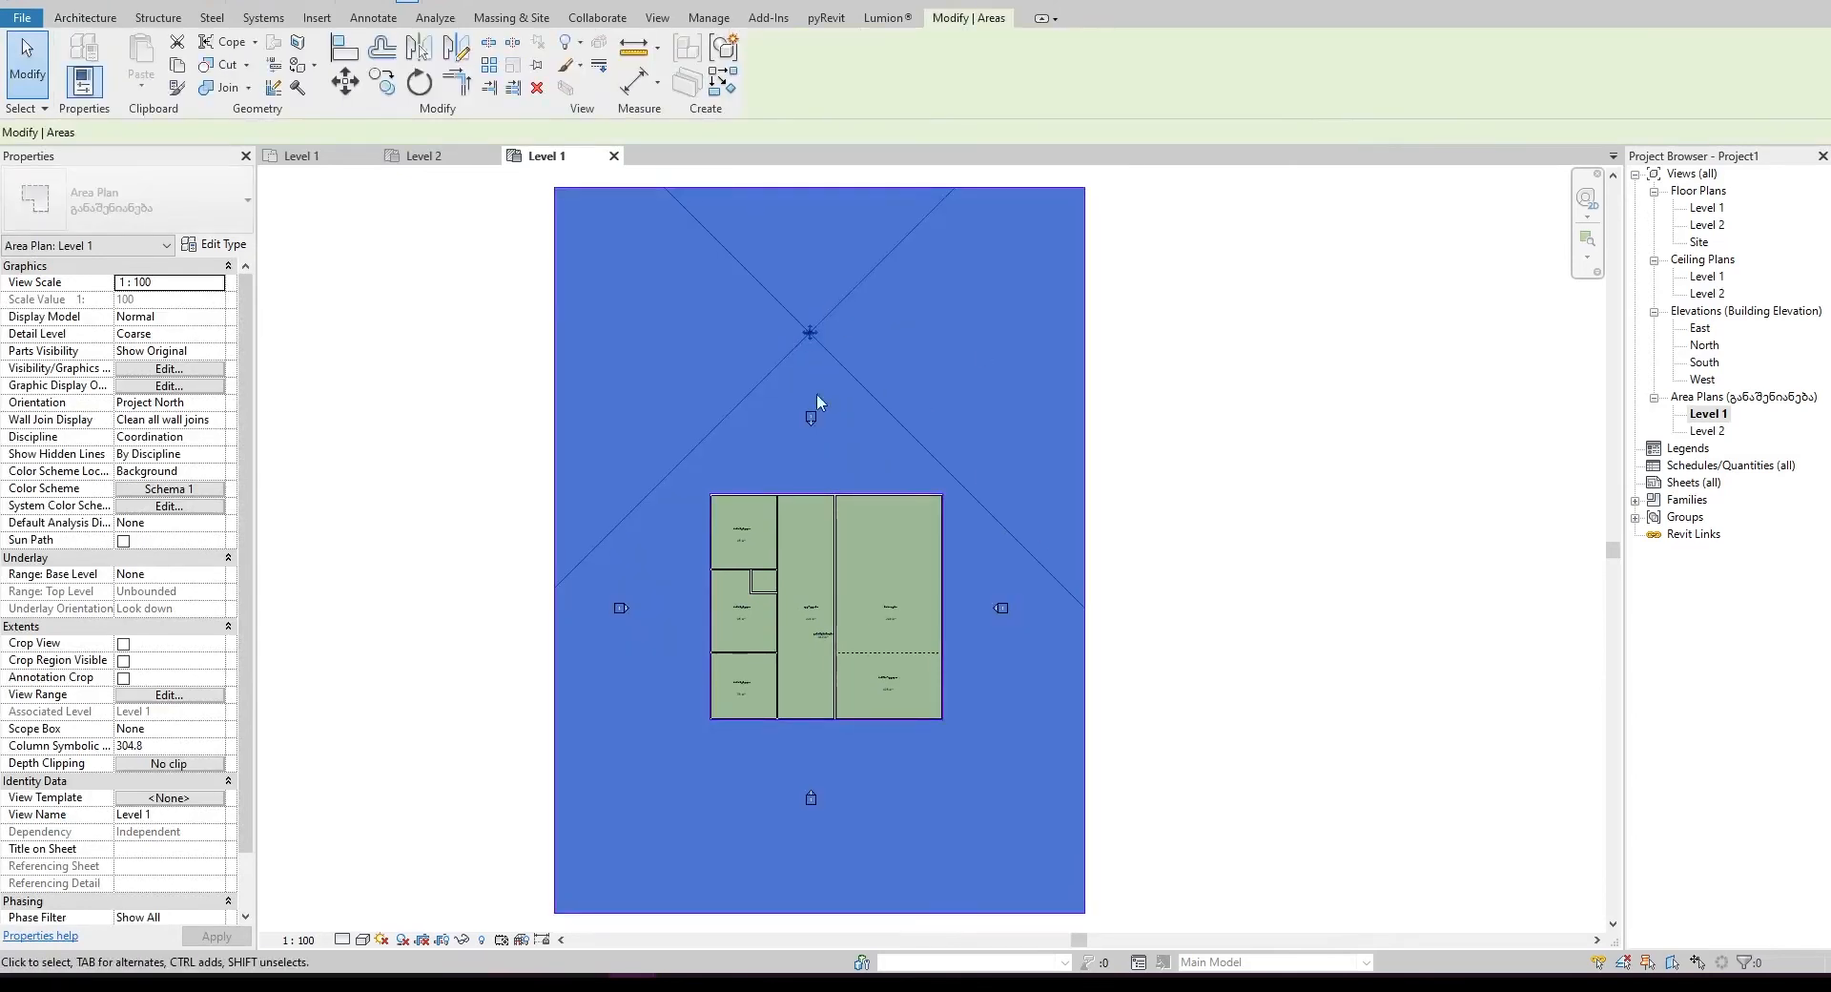
click(1157, 402)
middle_drag(899, 310, 912, 298)
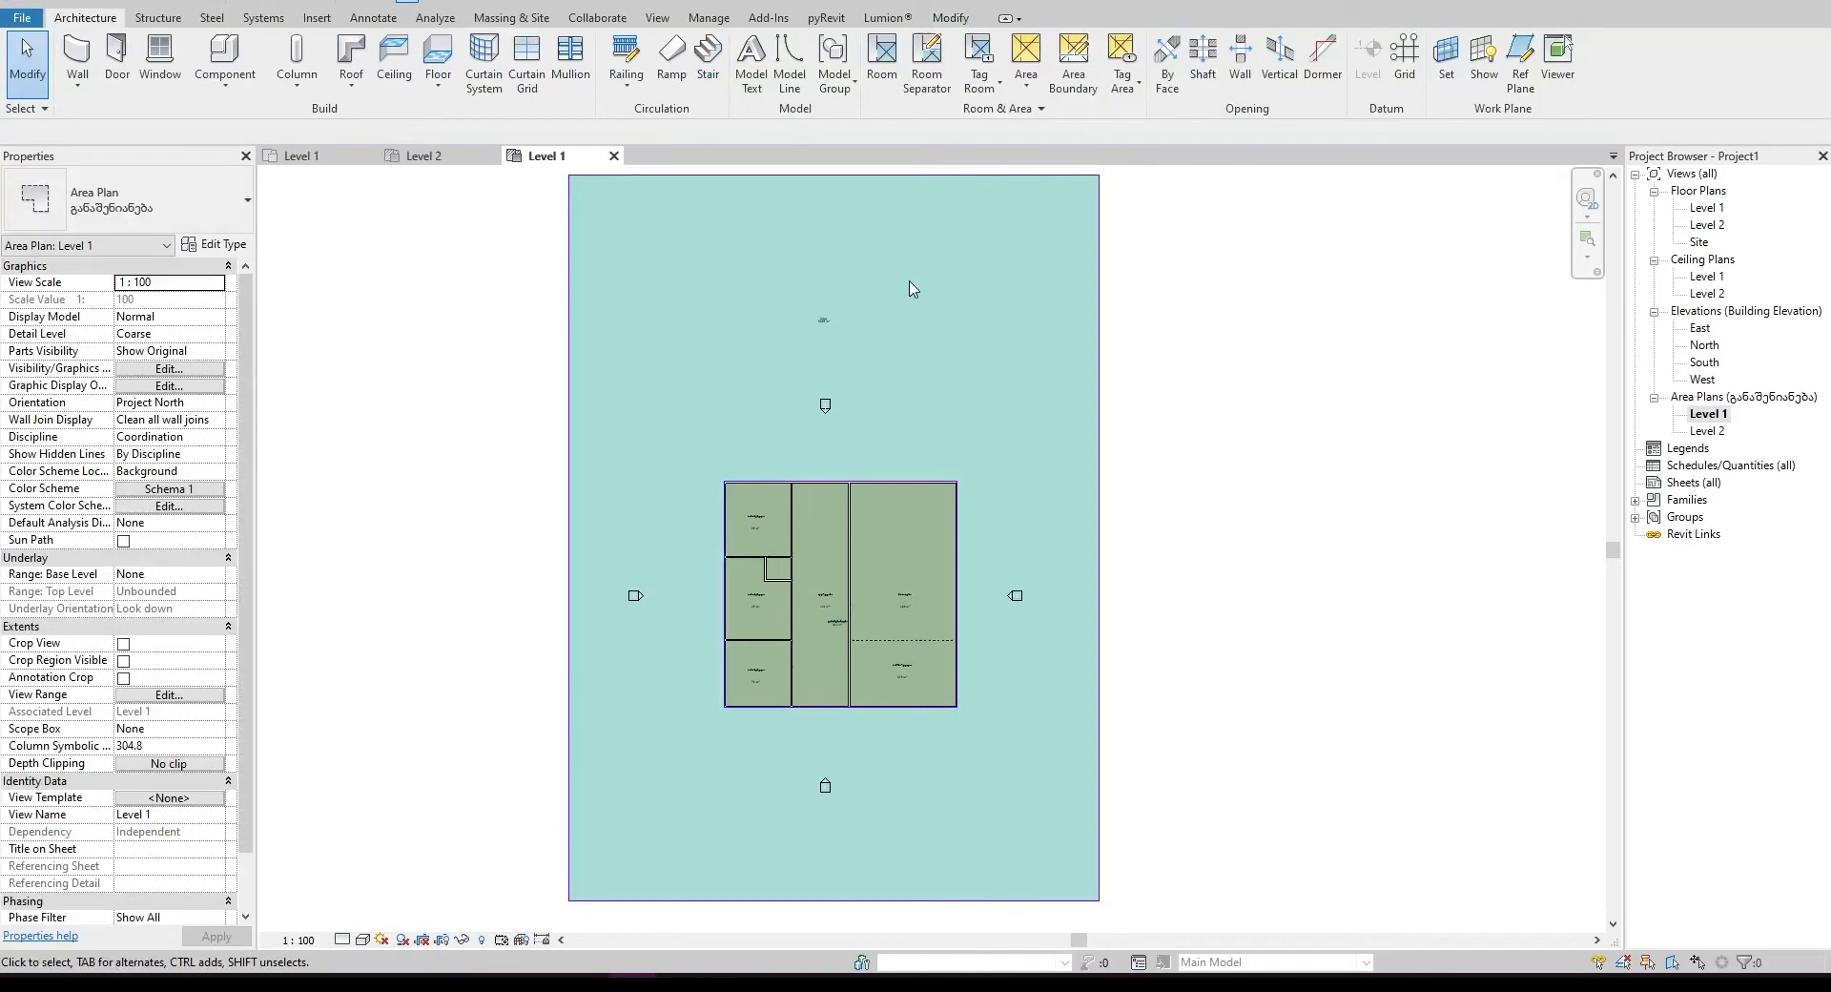
middle_drag(1160, 505, 1153, 509)
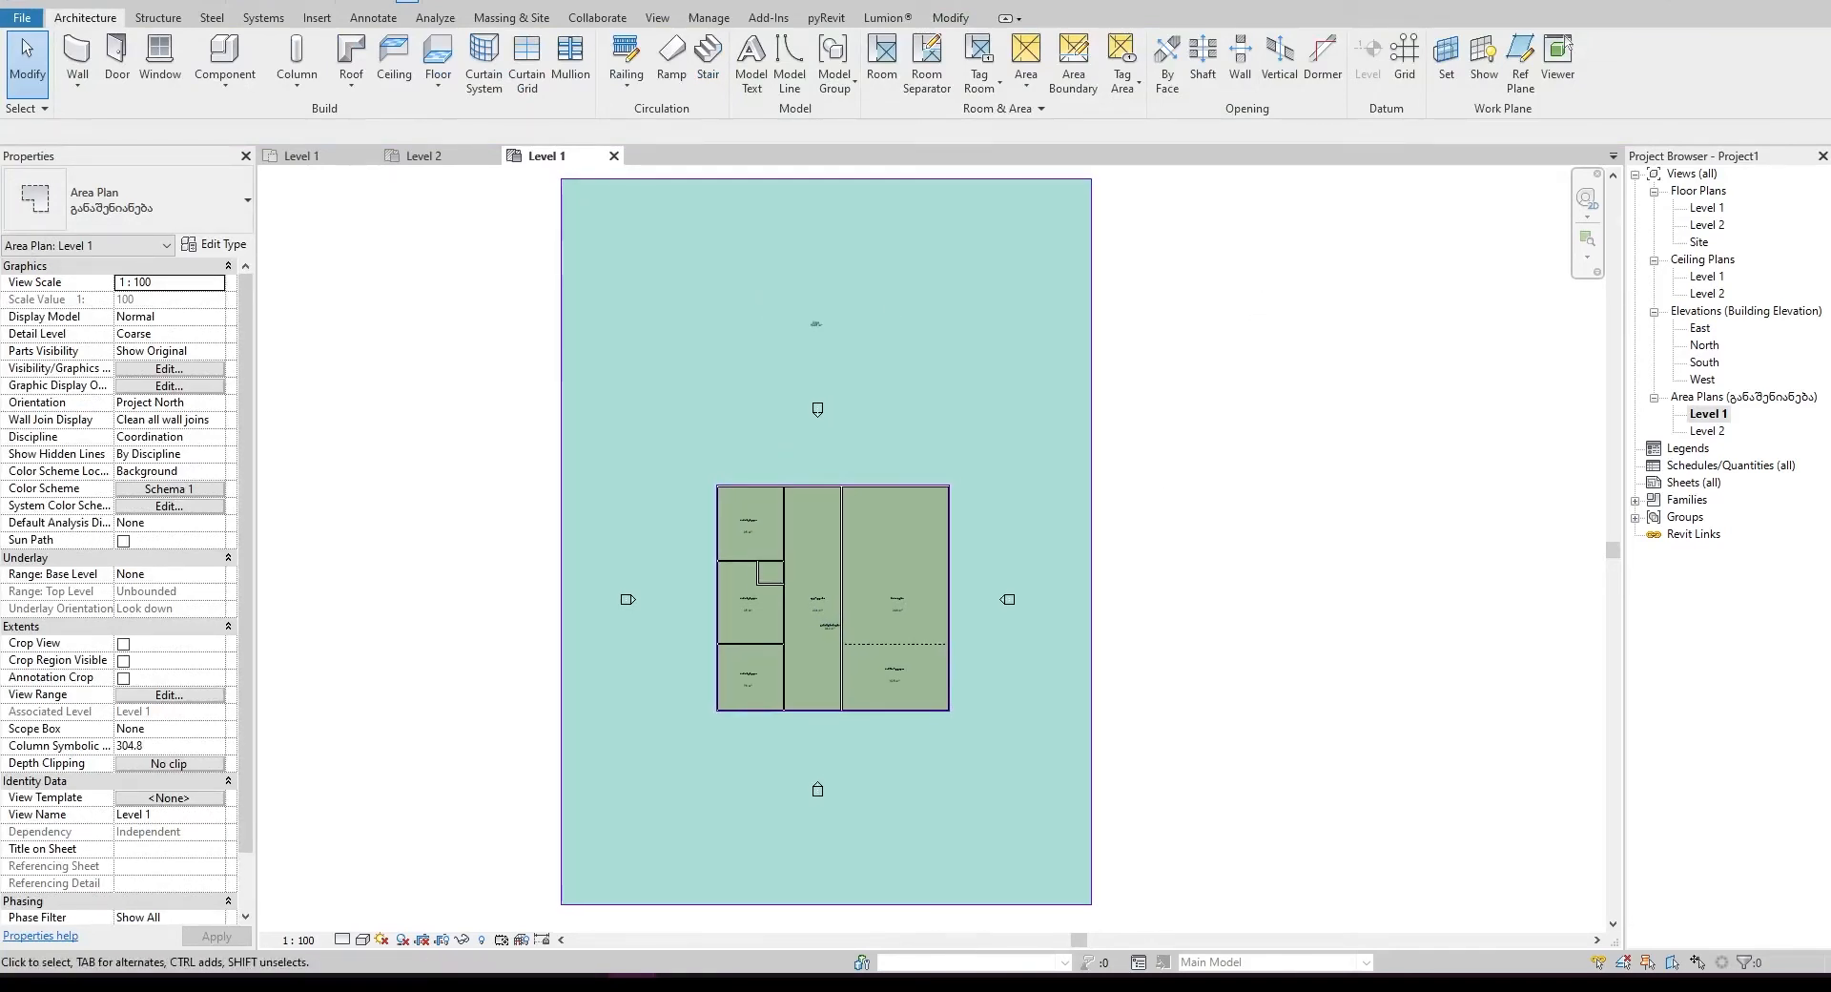
middle_drag(1204, 513, 1255, 508)
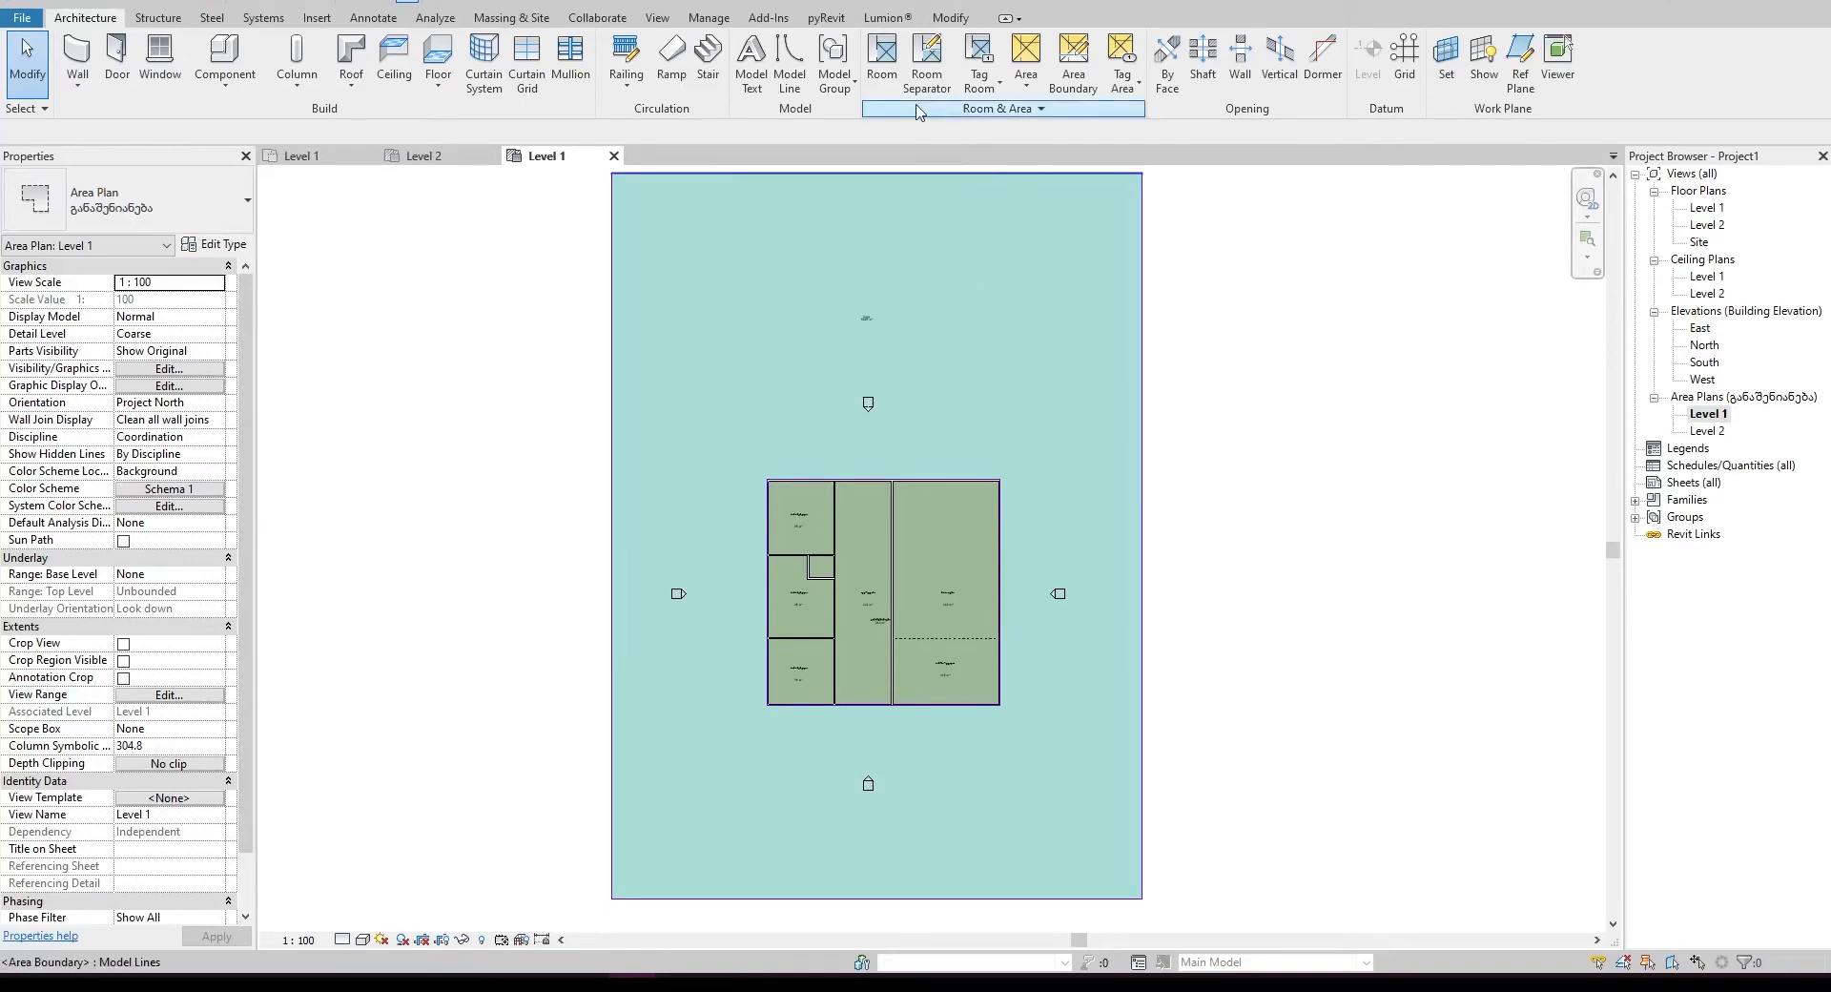
- Add a new area scheme named K2 in the Area and Volume Computations settings
click(989, 110)
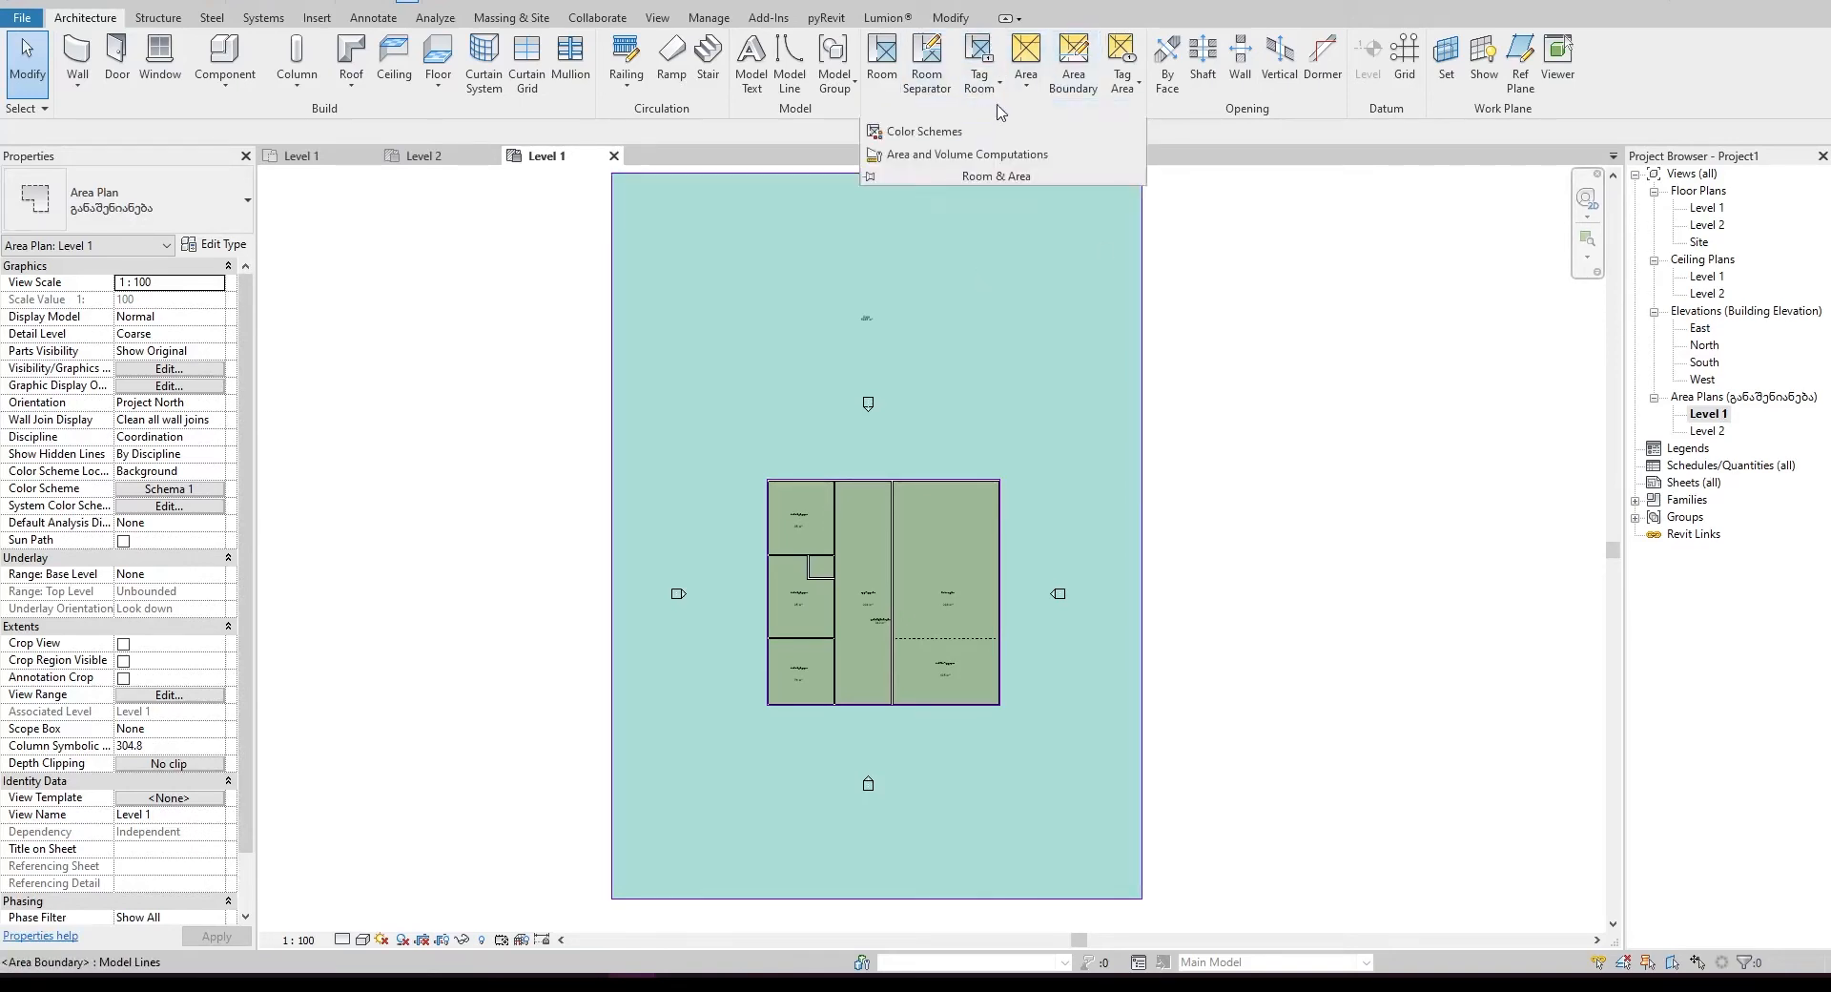
click(953, 154)
click(924, 150)
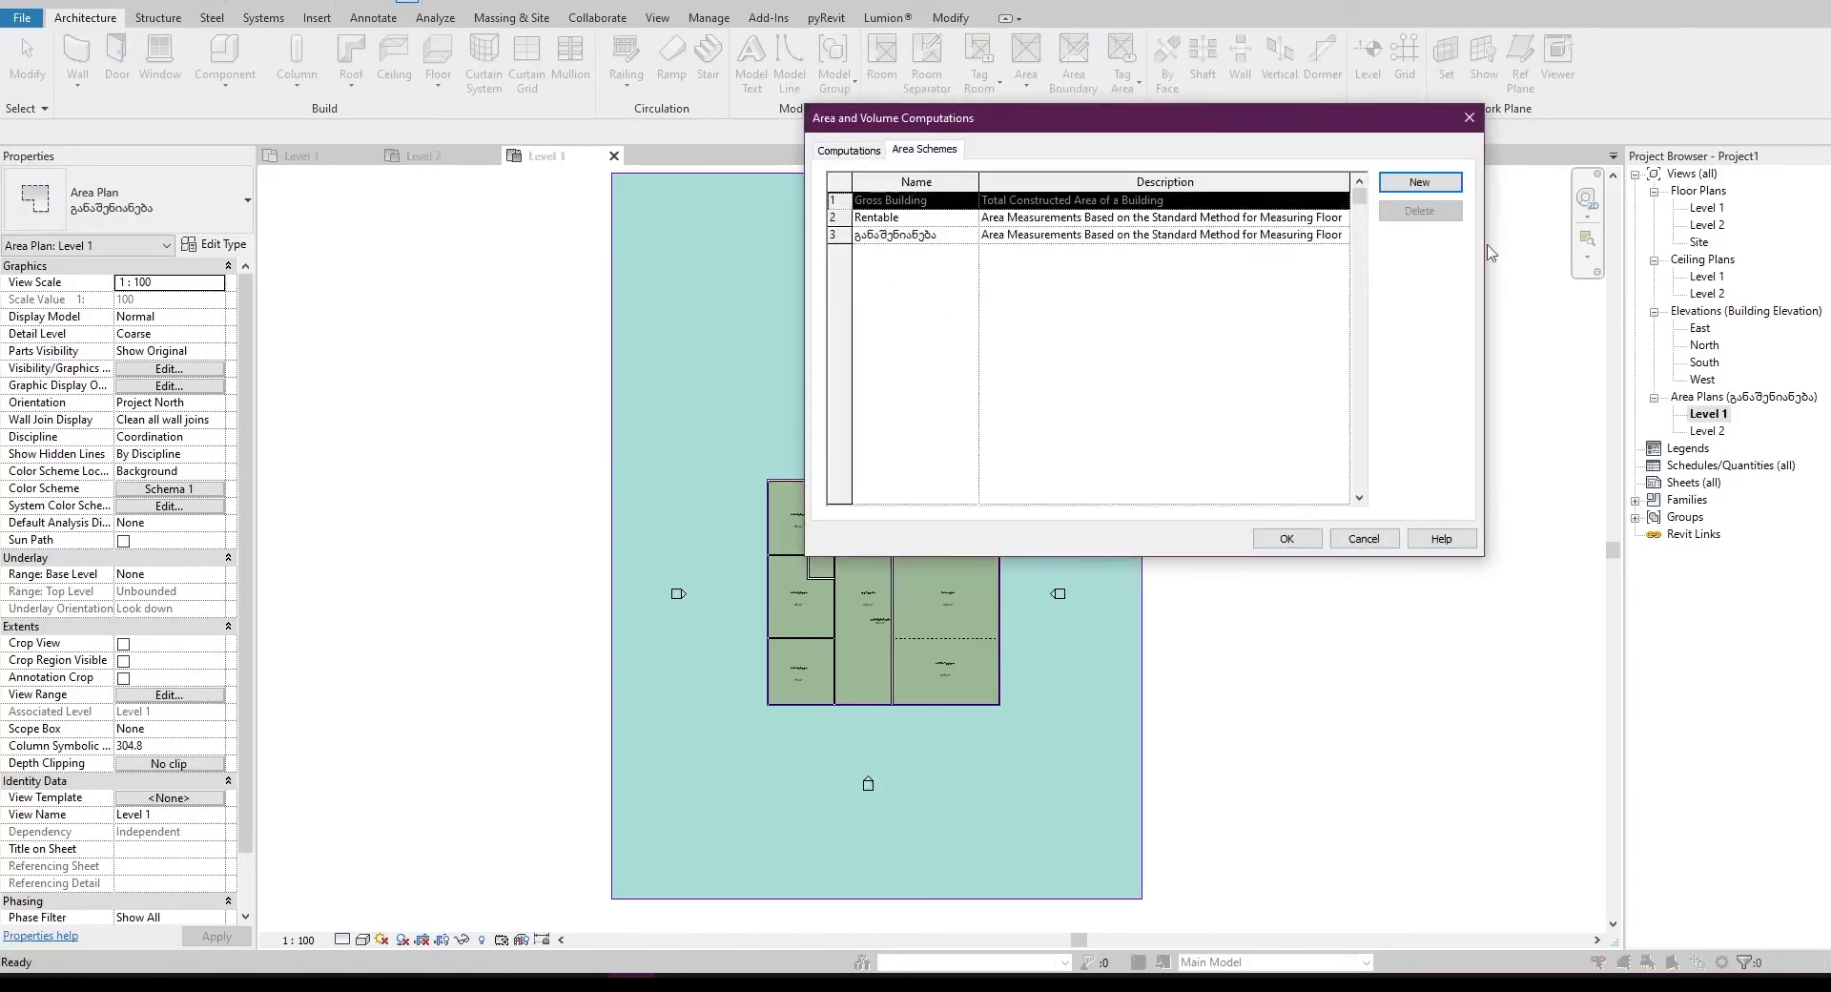
click(1402, 184)
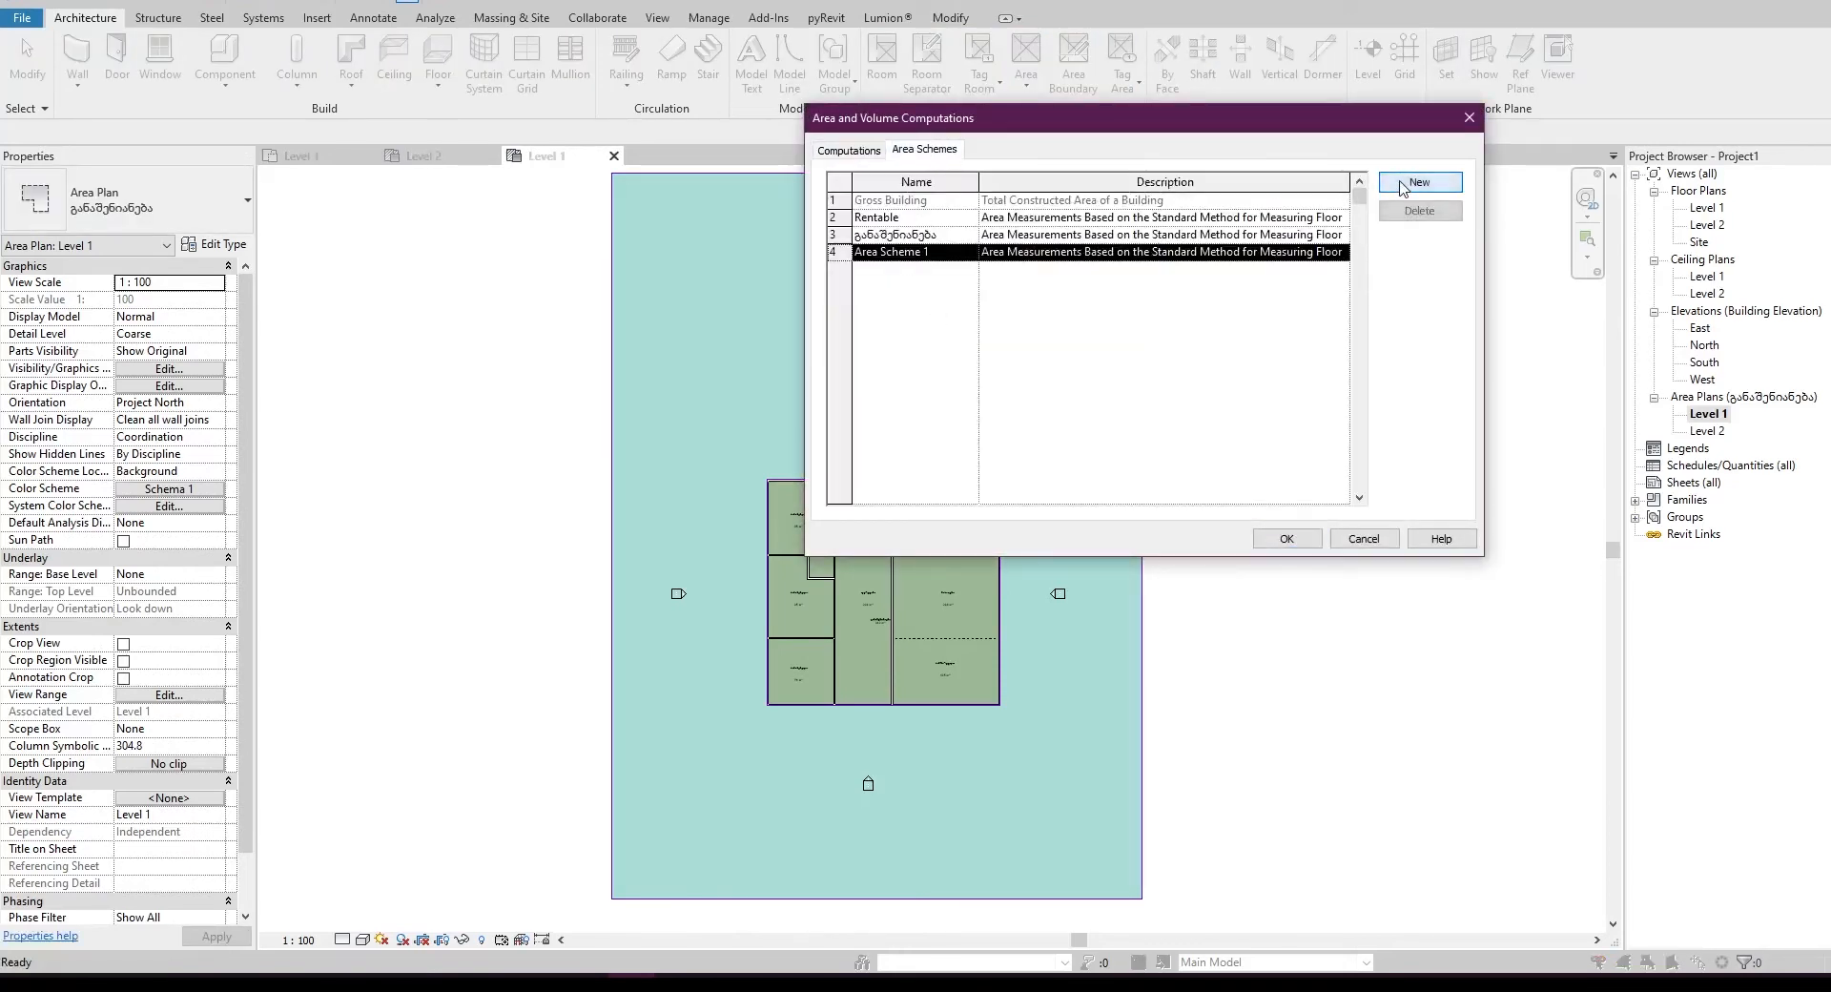
click(955, 250)
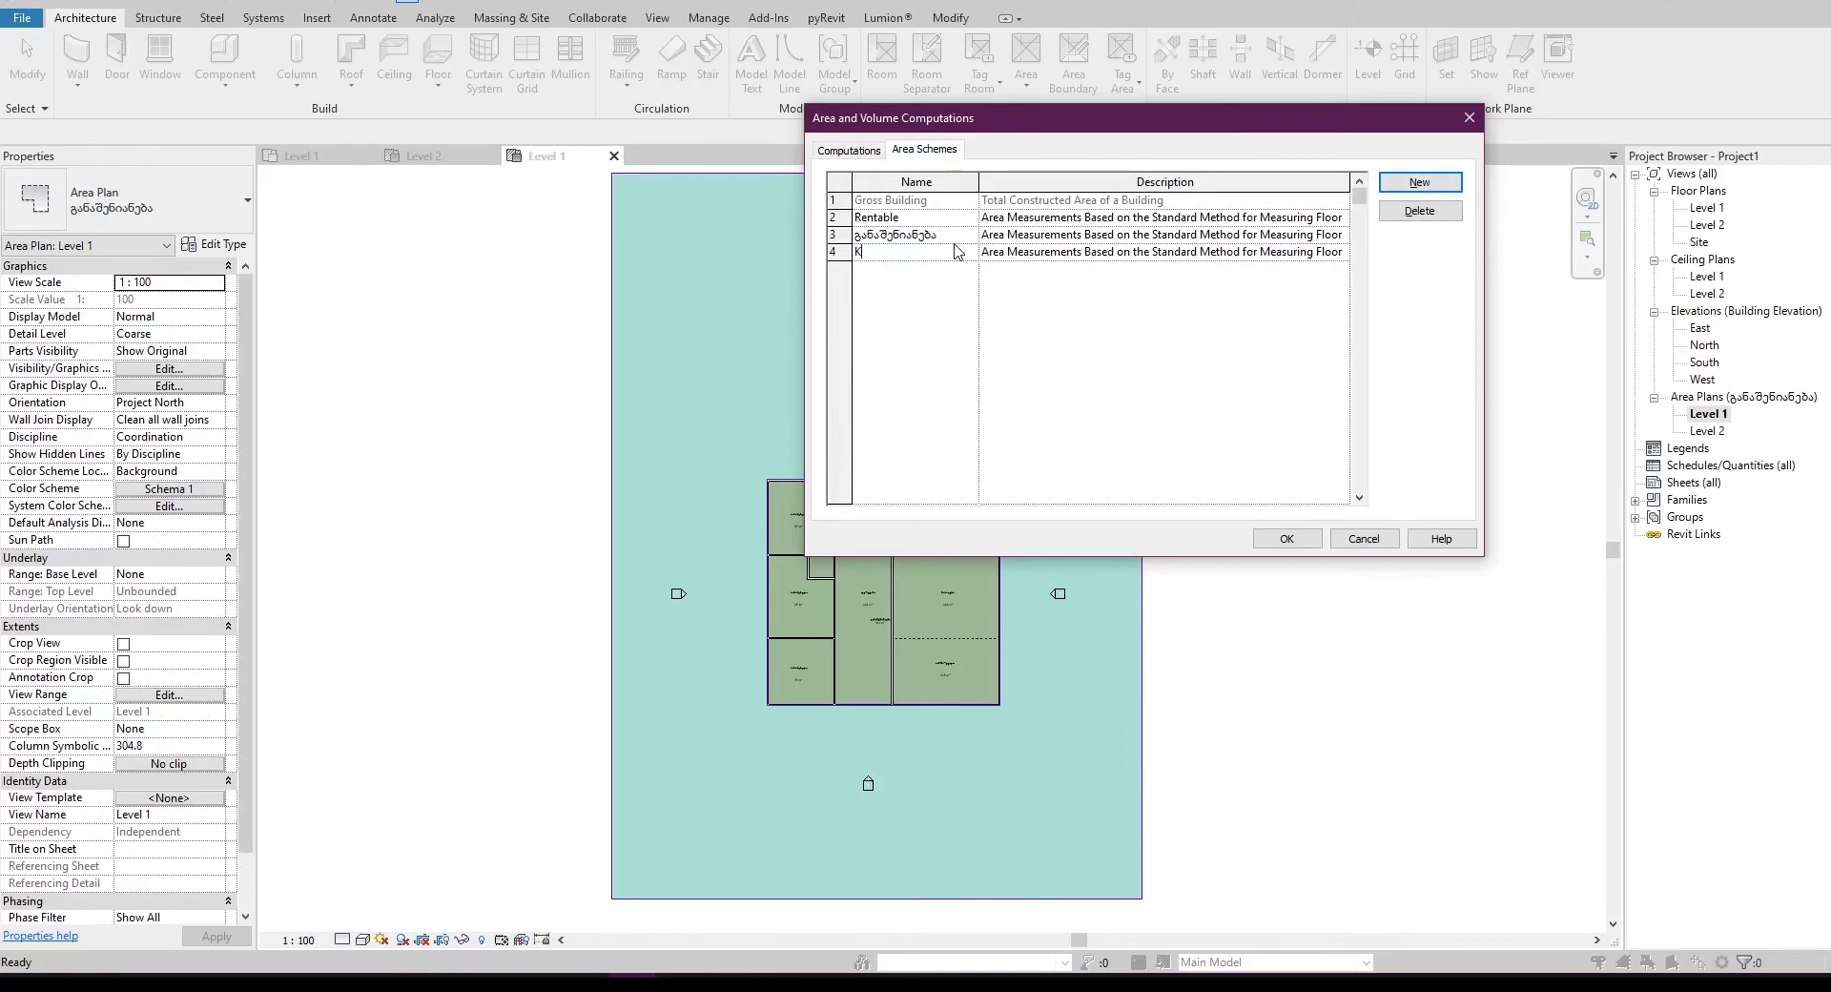
text(K2)
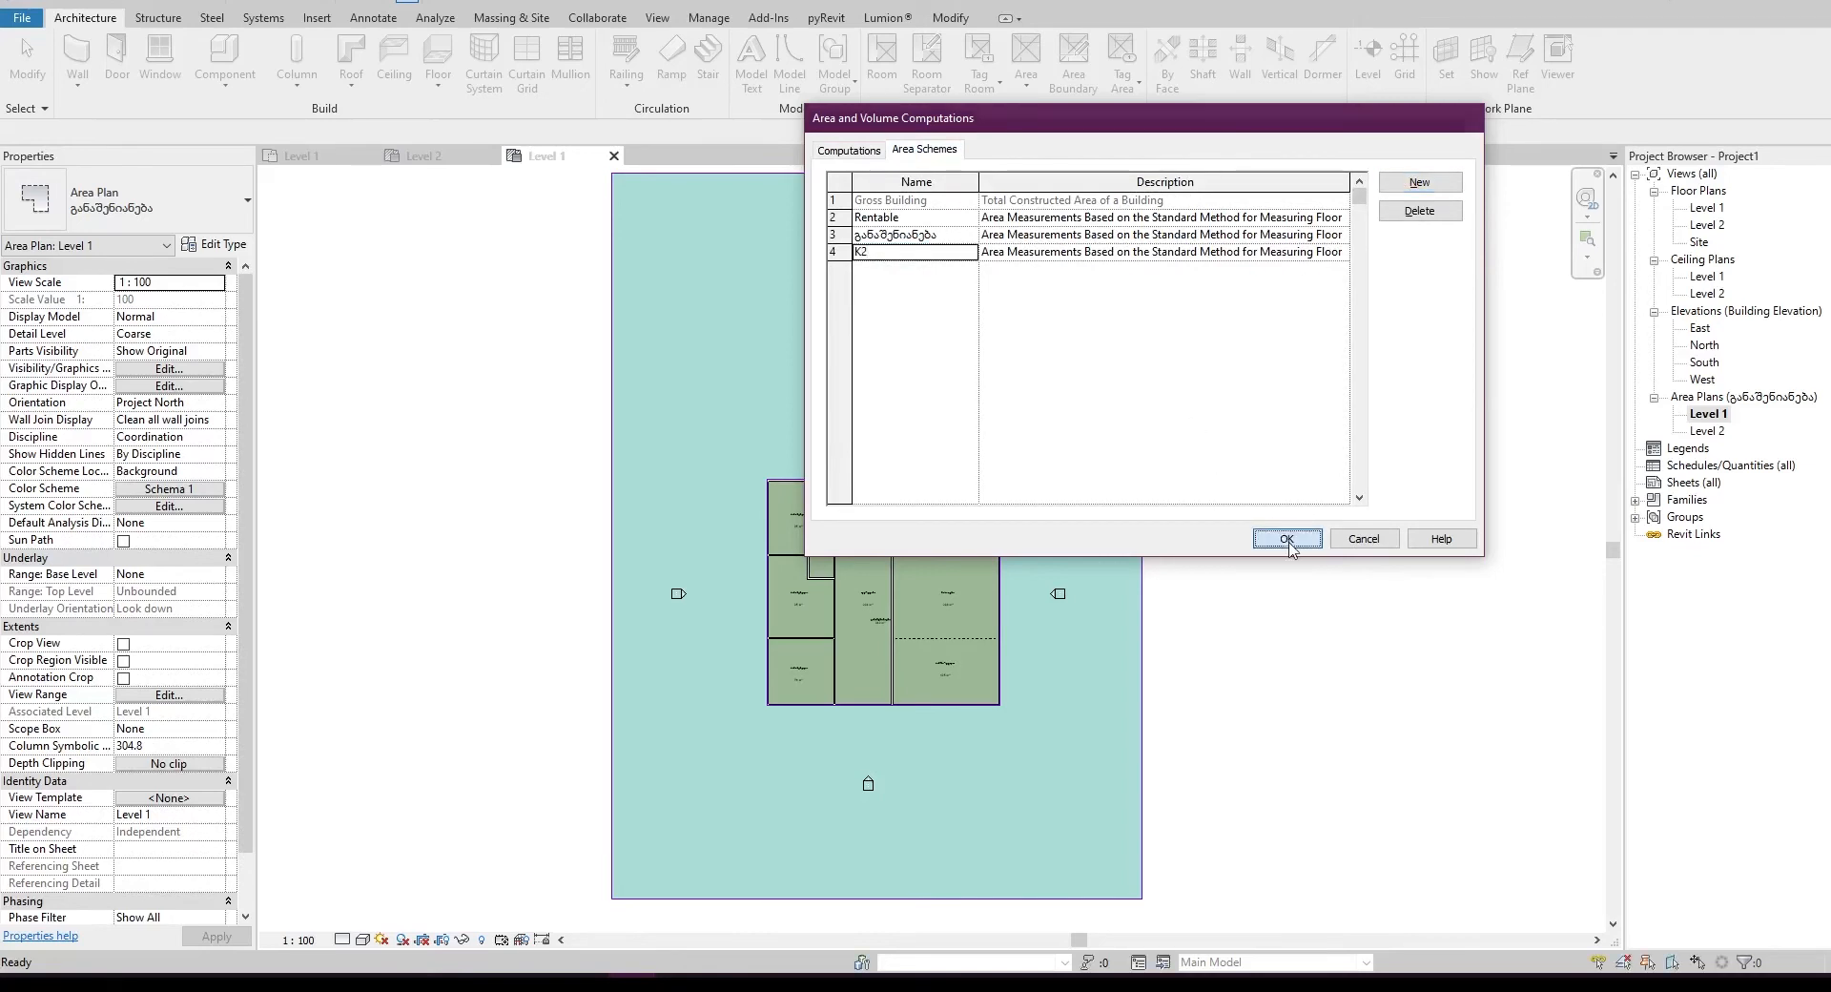
click(1286, 539)
- Create K2 area plans for Level 1 and Level 2, declining automatic boundary lines on the external walls for both
click(1026, 81)
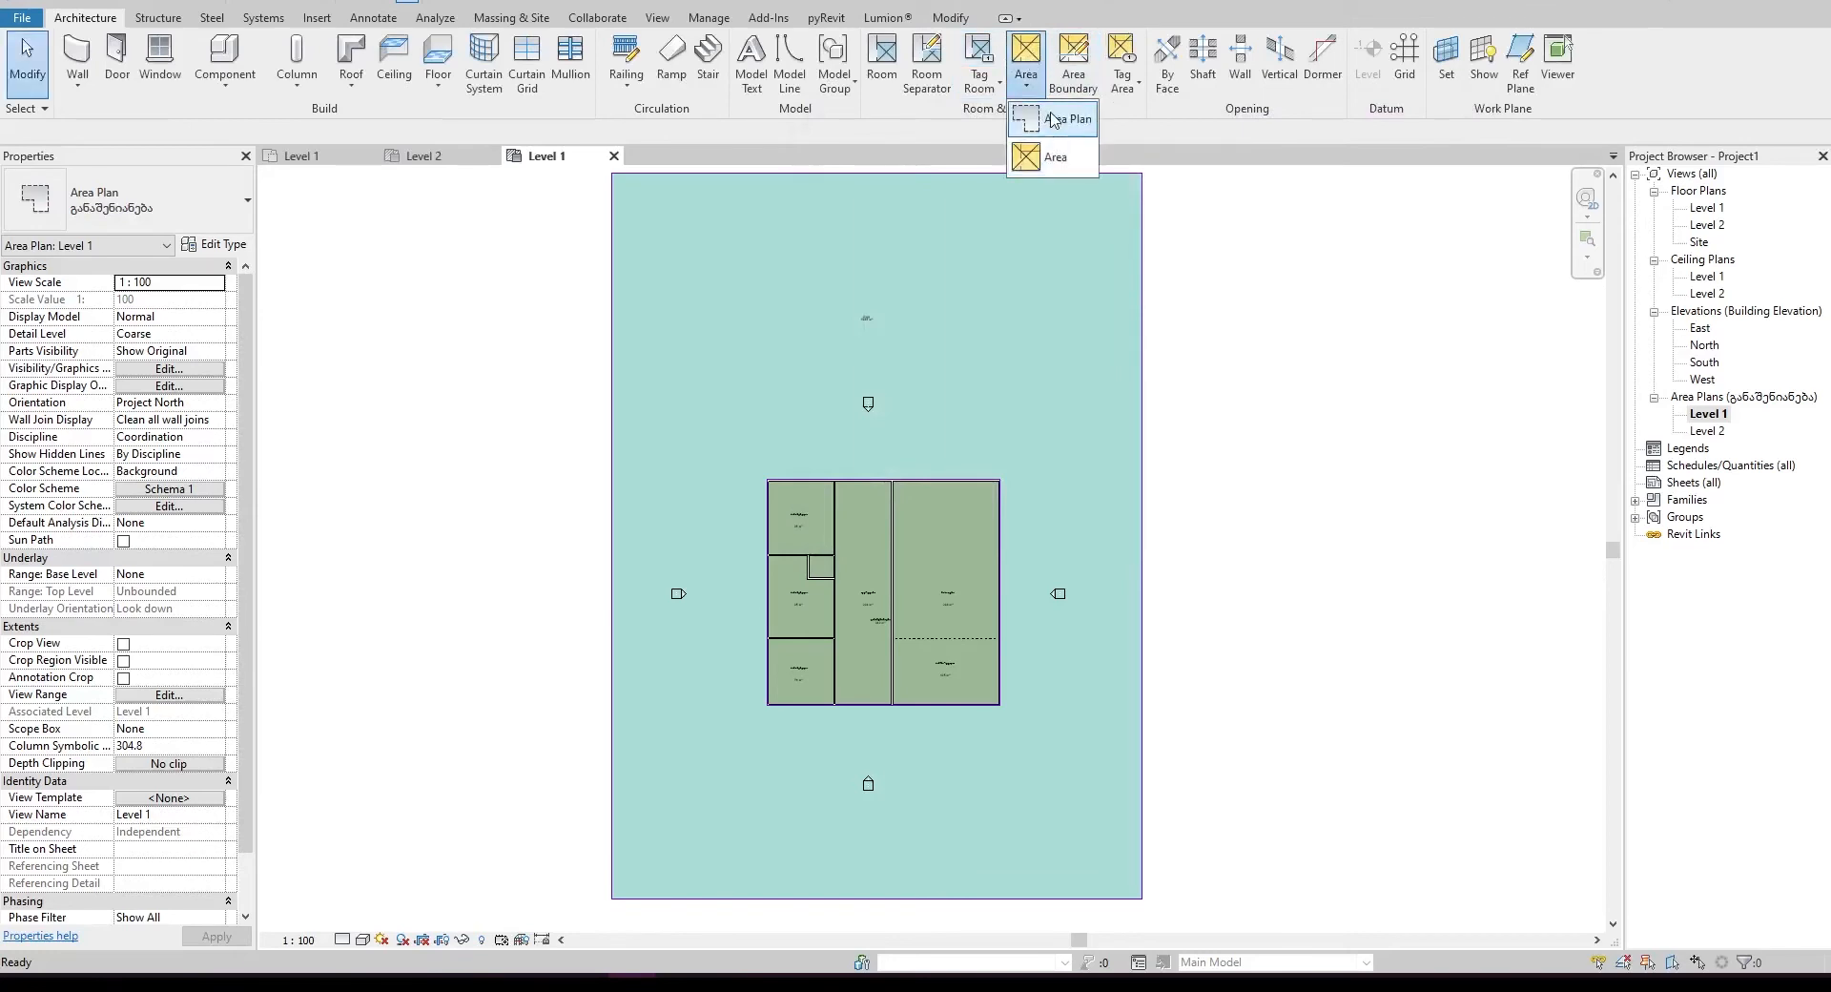
click(1055, 119)
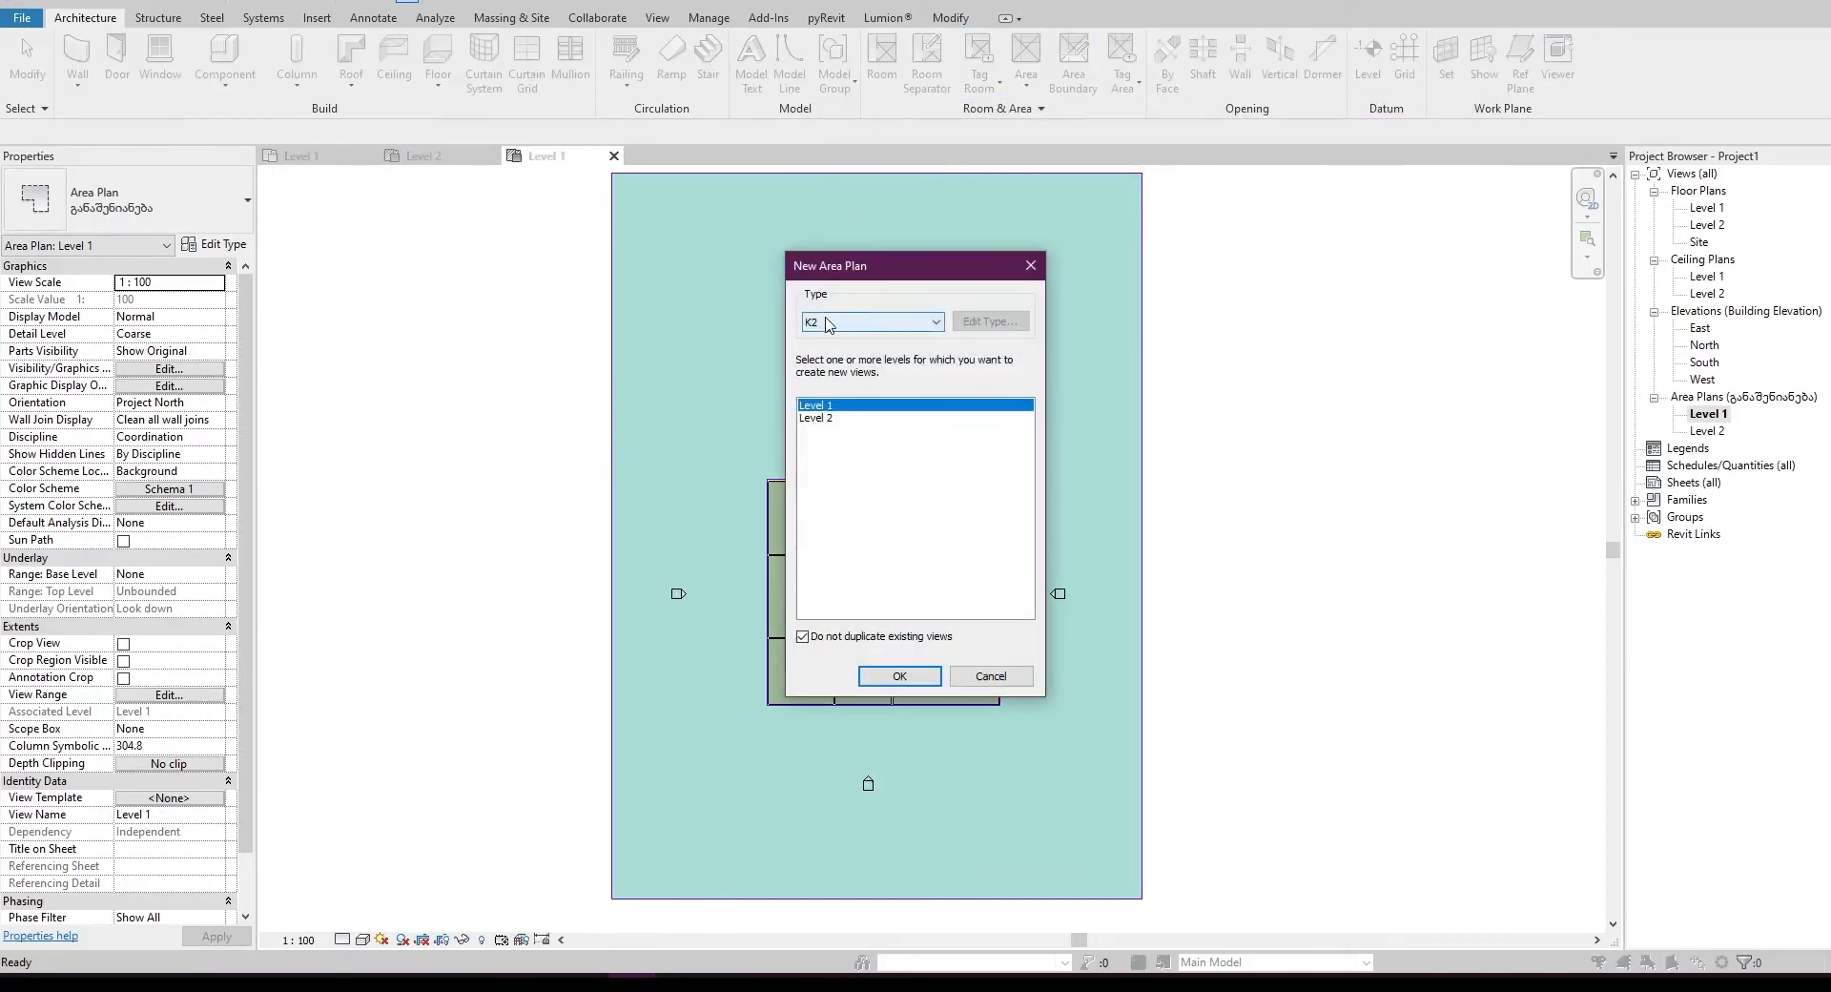
click(832, 328)
click(840, 329)
shift+click(815, 417)
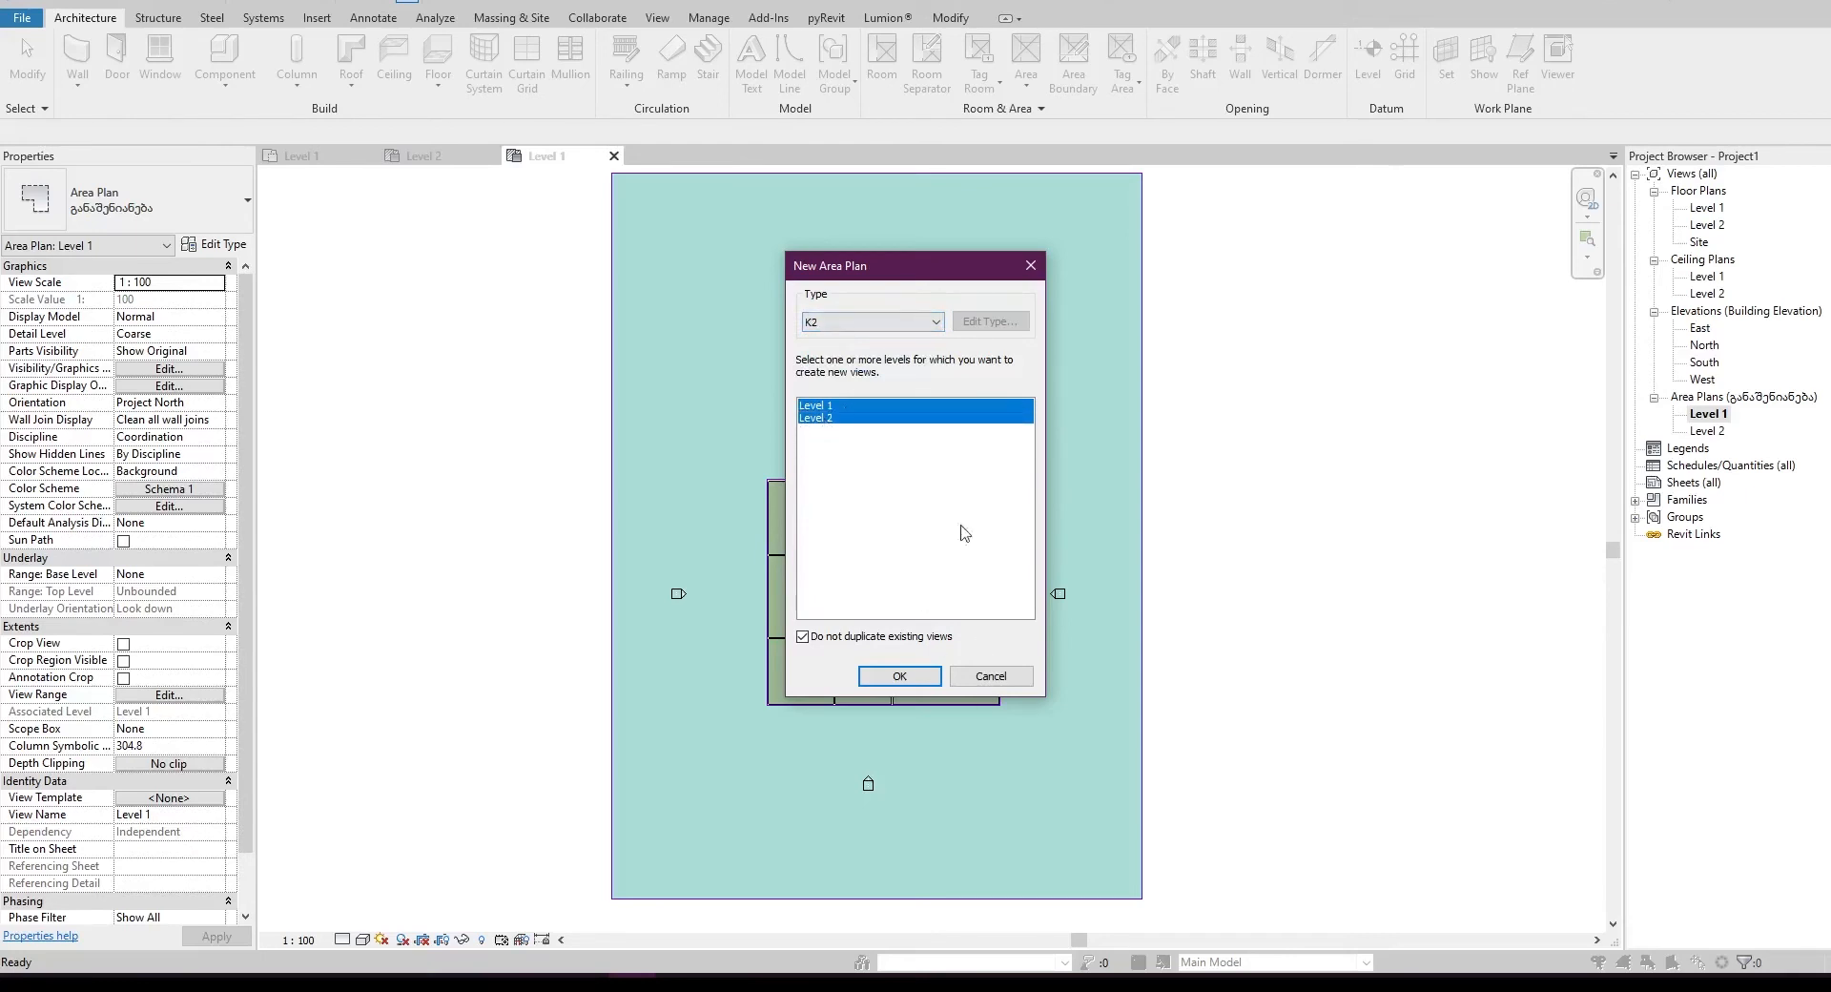
click(900, 676)
click(955, 497)
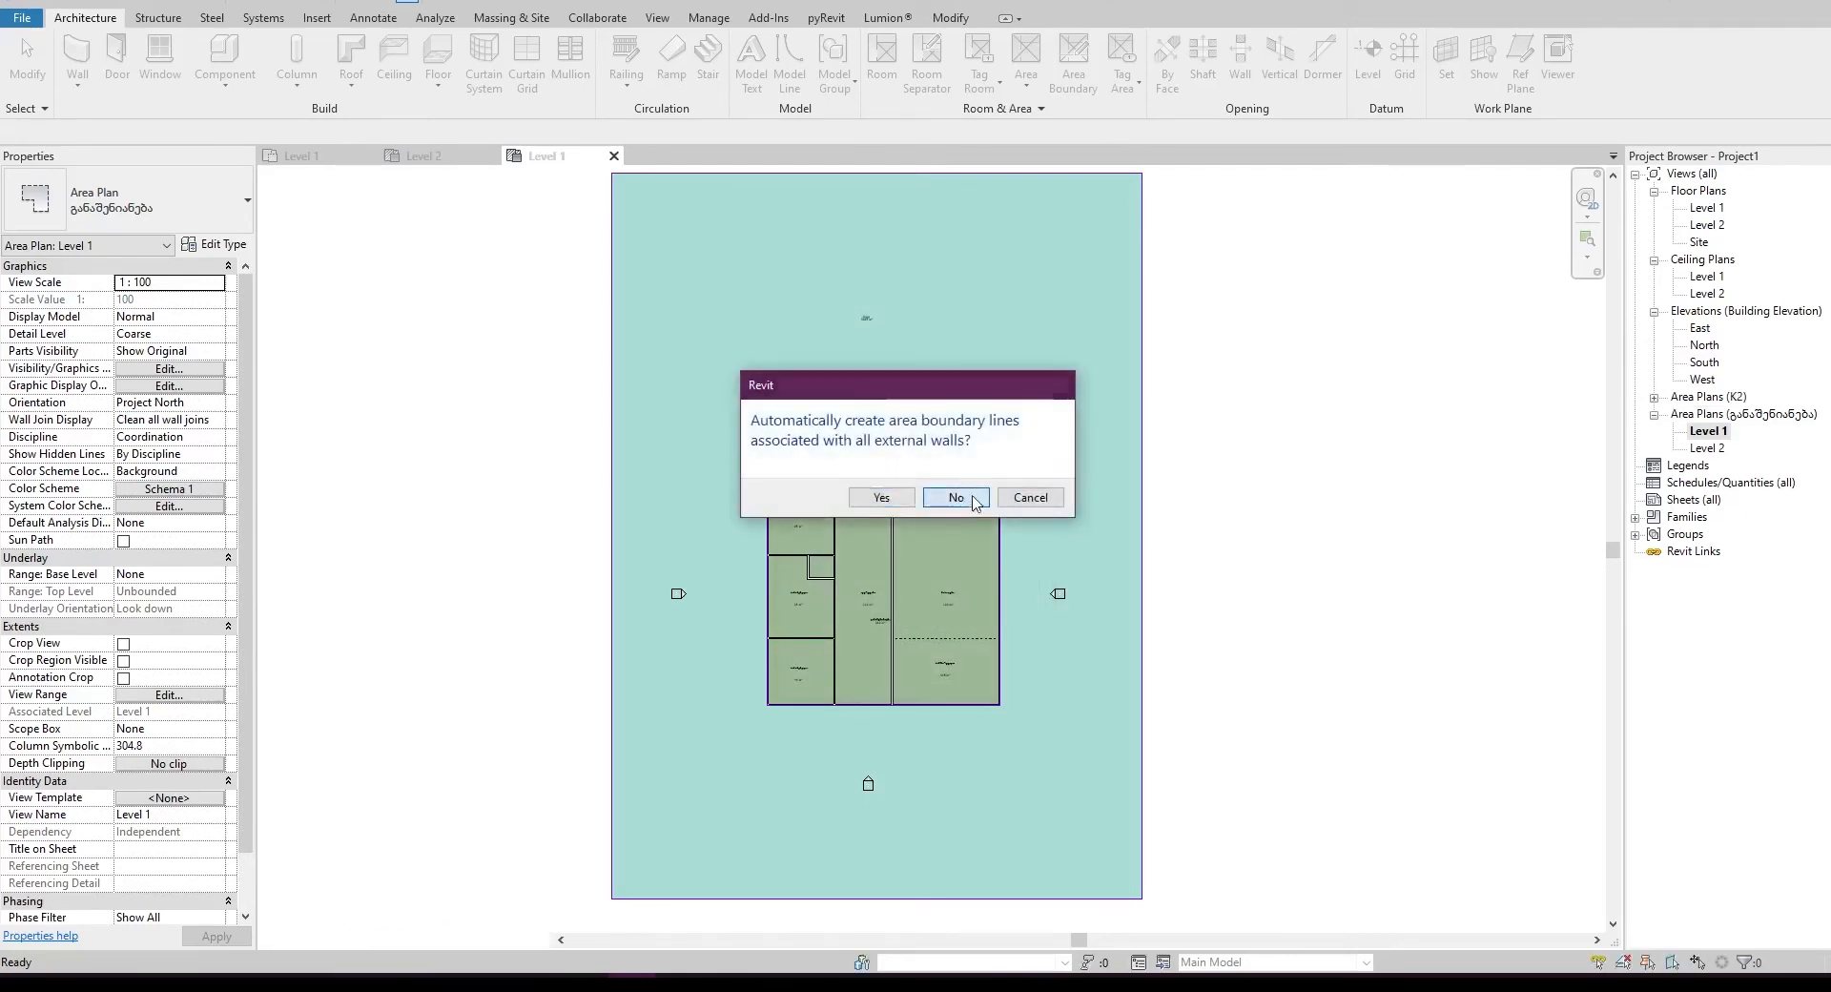
click(953, 497)
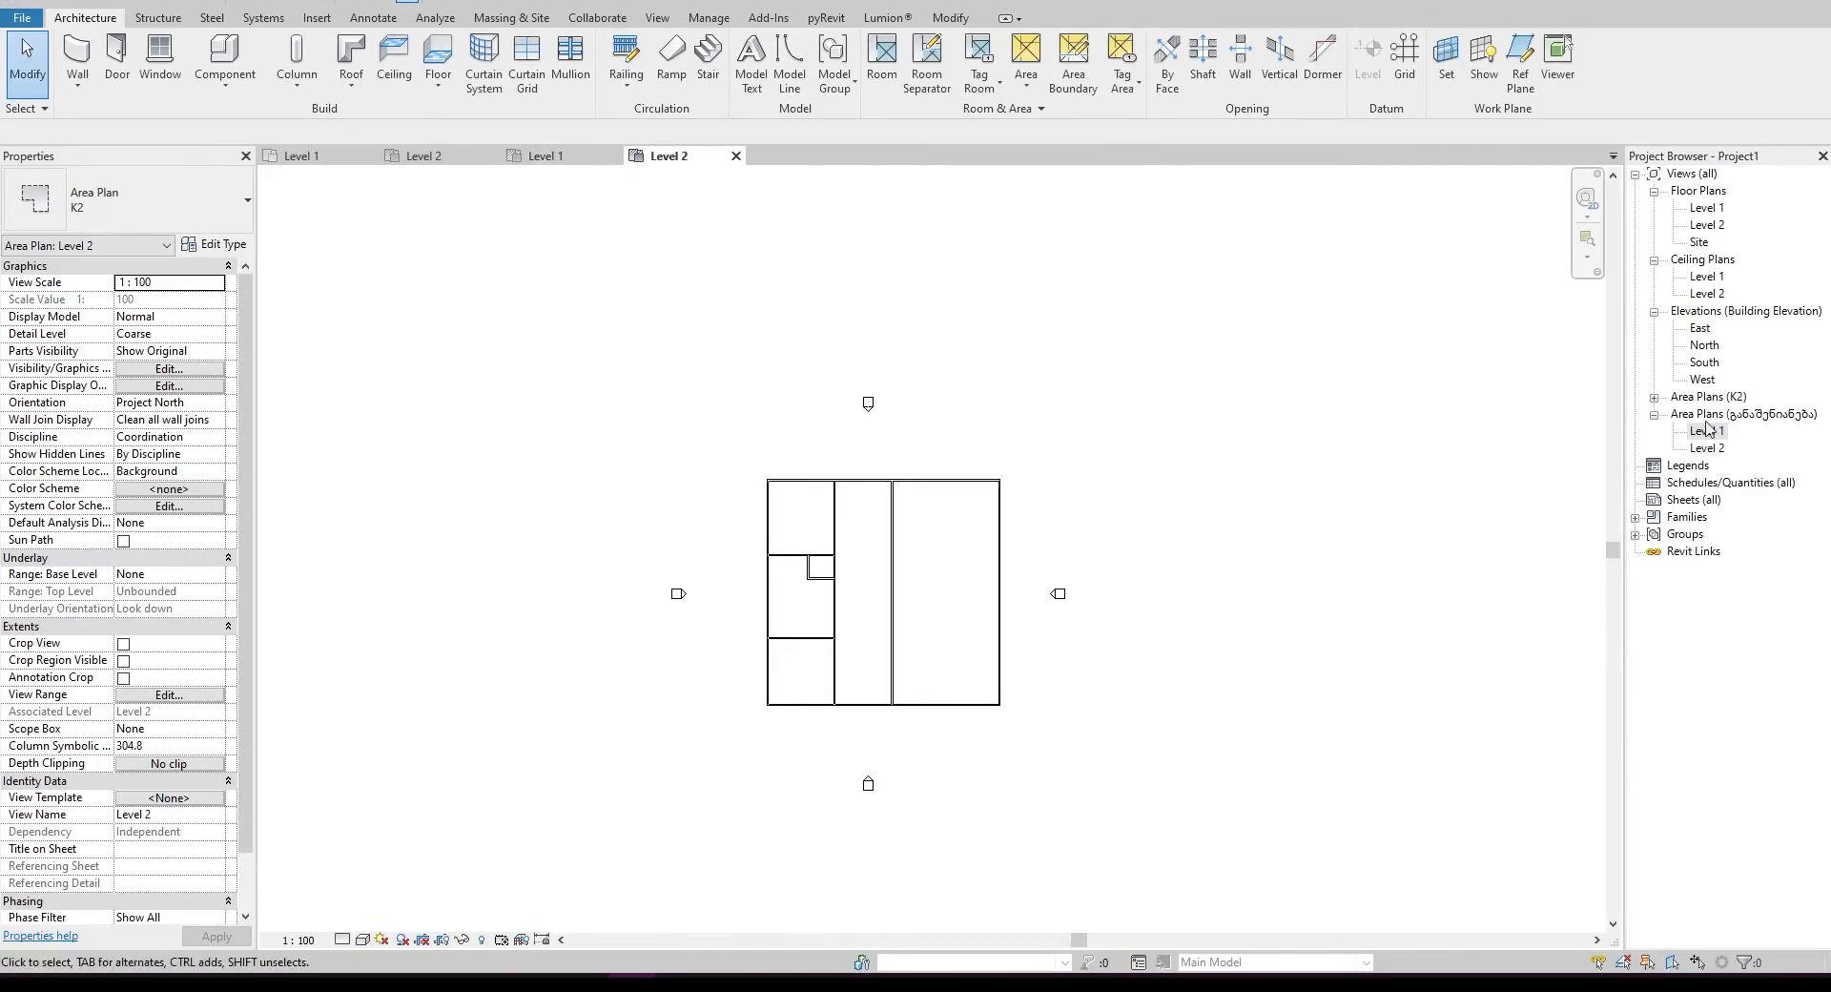
- Open the Level 1 area plan of the K2 scheme
click(1652, 399)
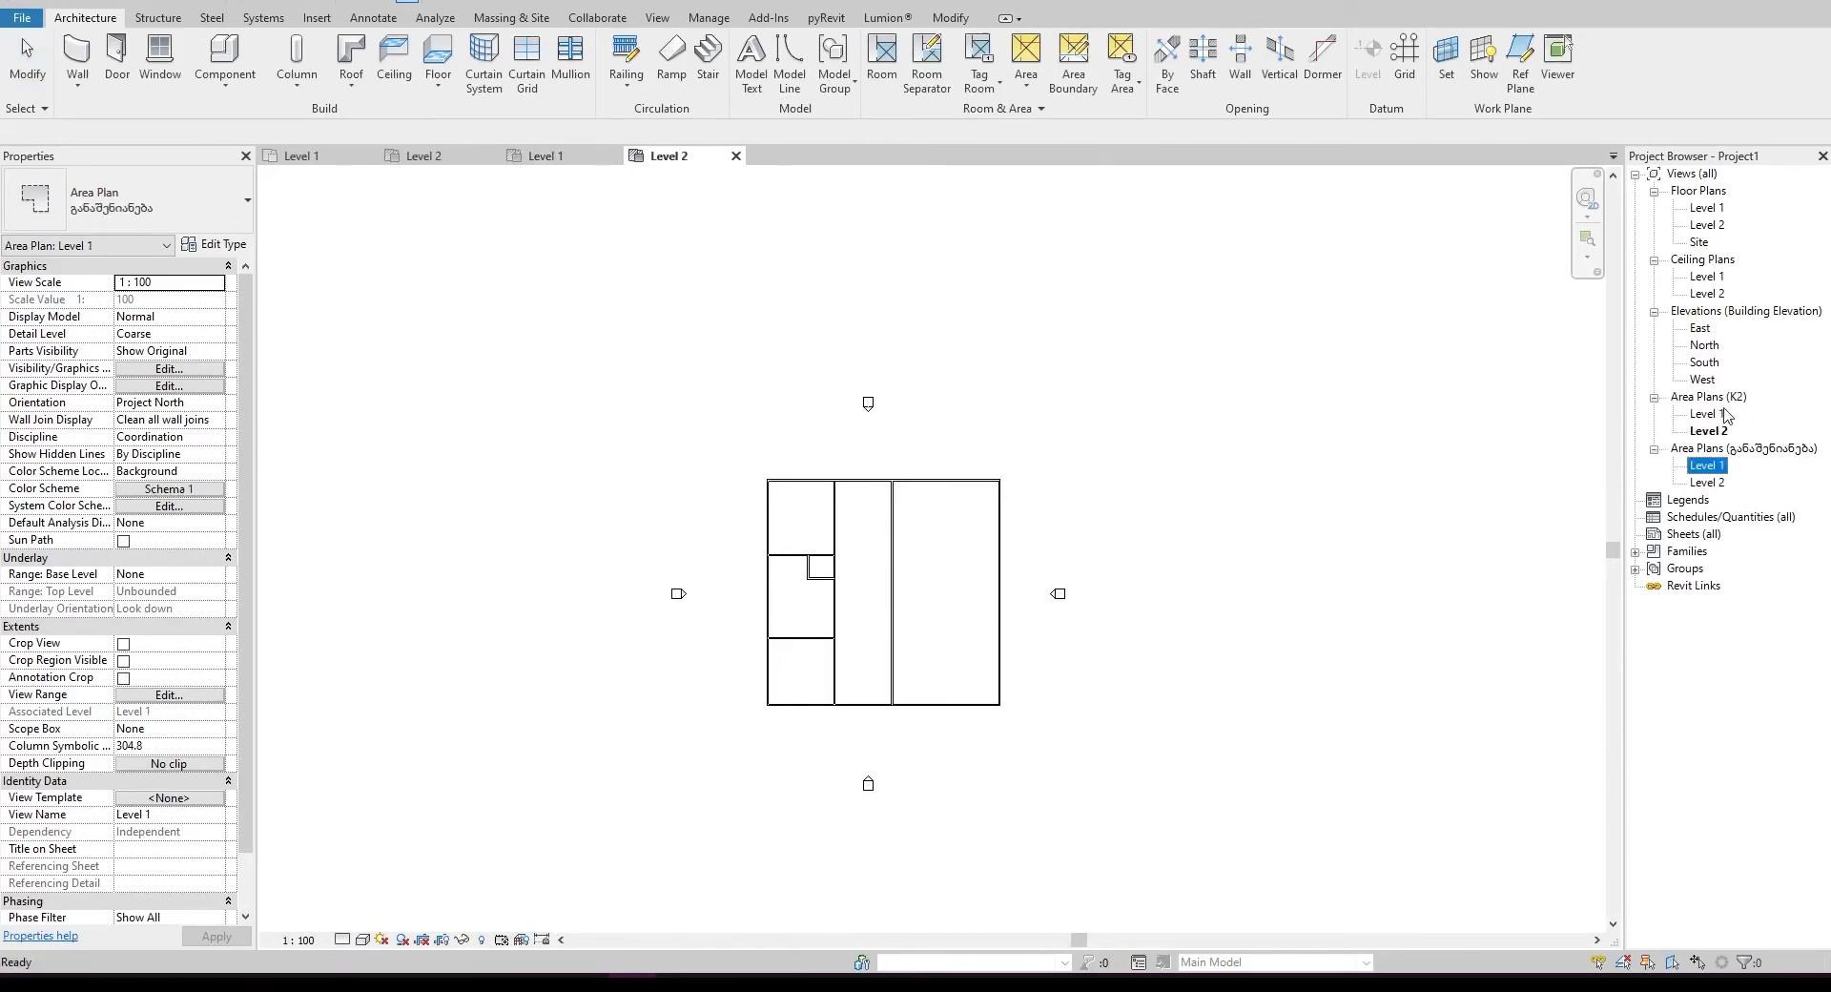
click(1722, 414)
double_click(1719, 414)
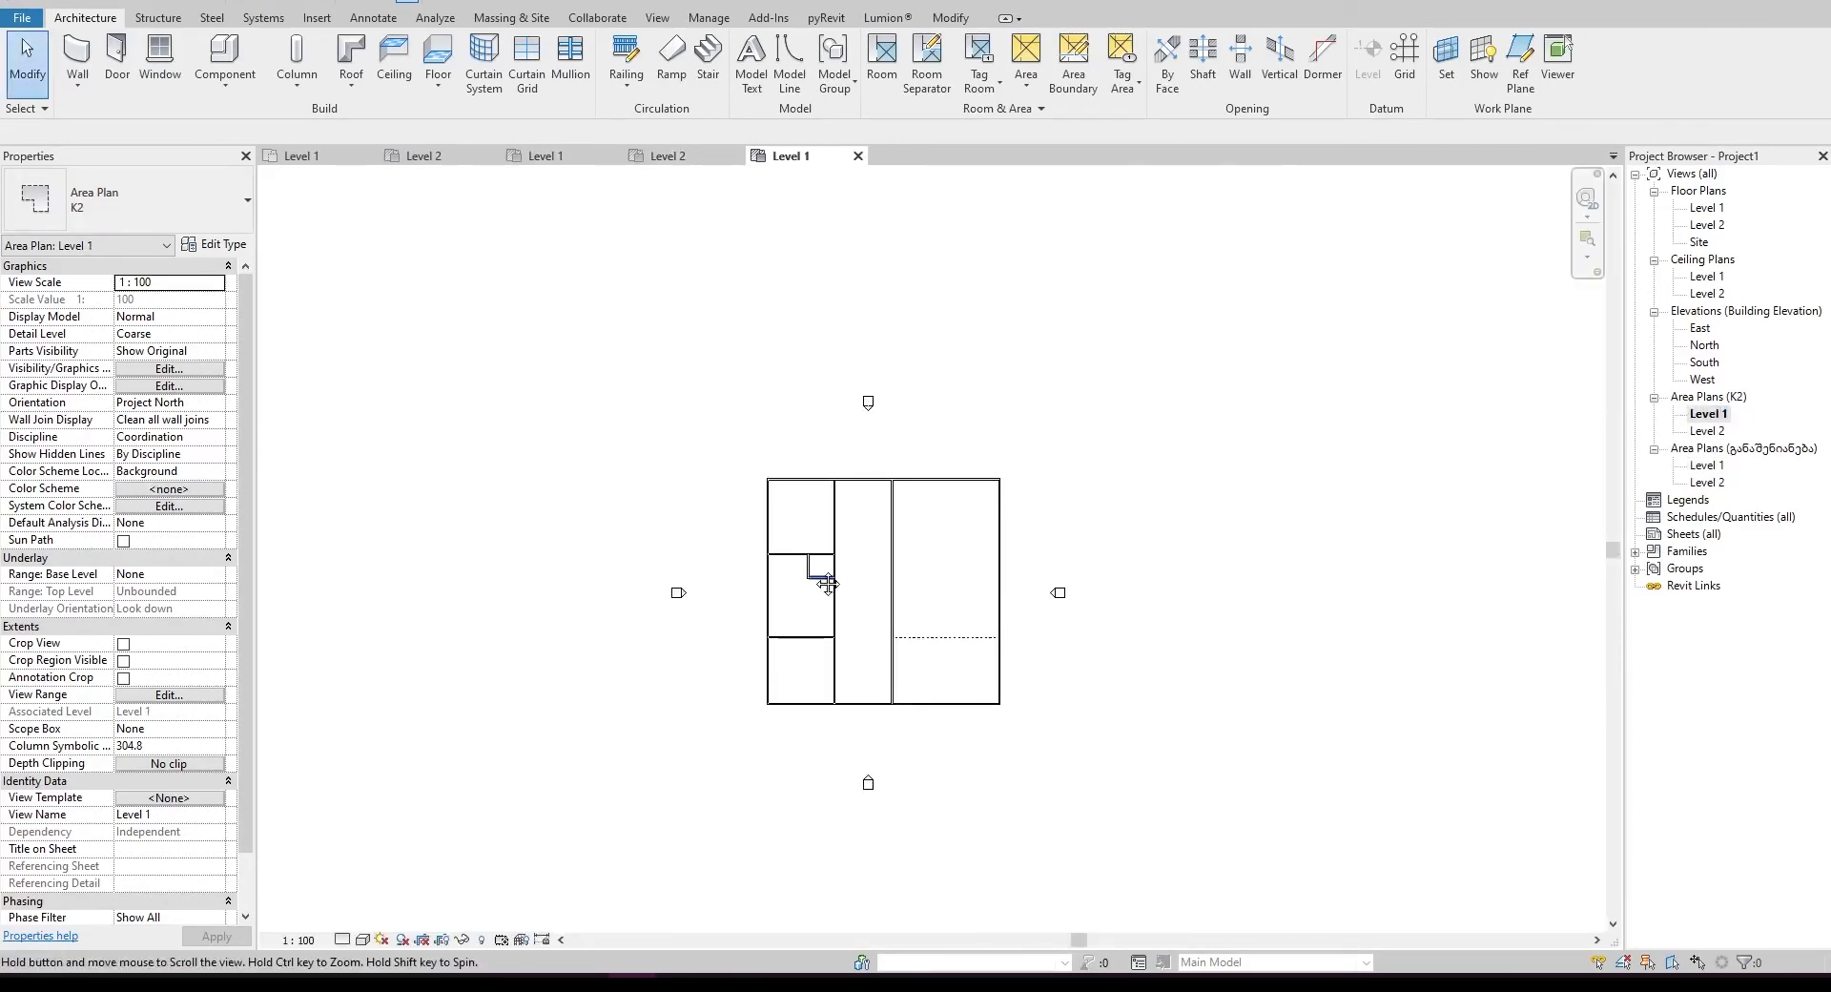
scroll(817, 580, up, 3)
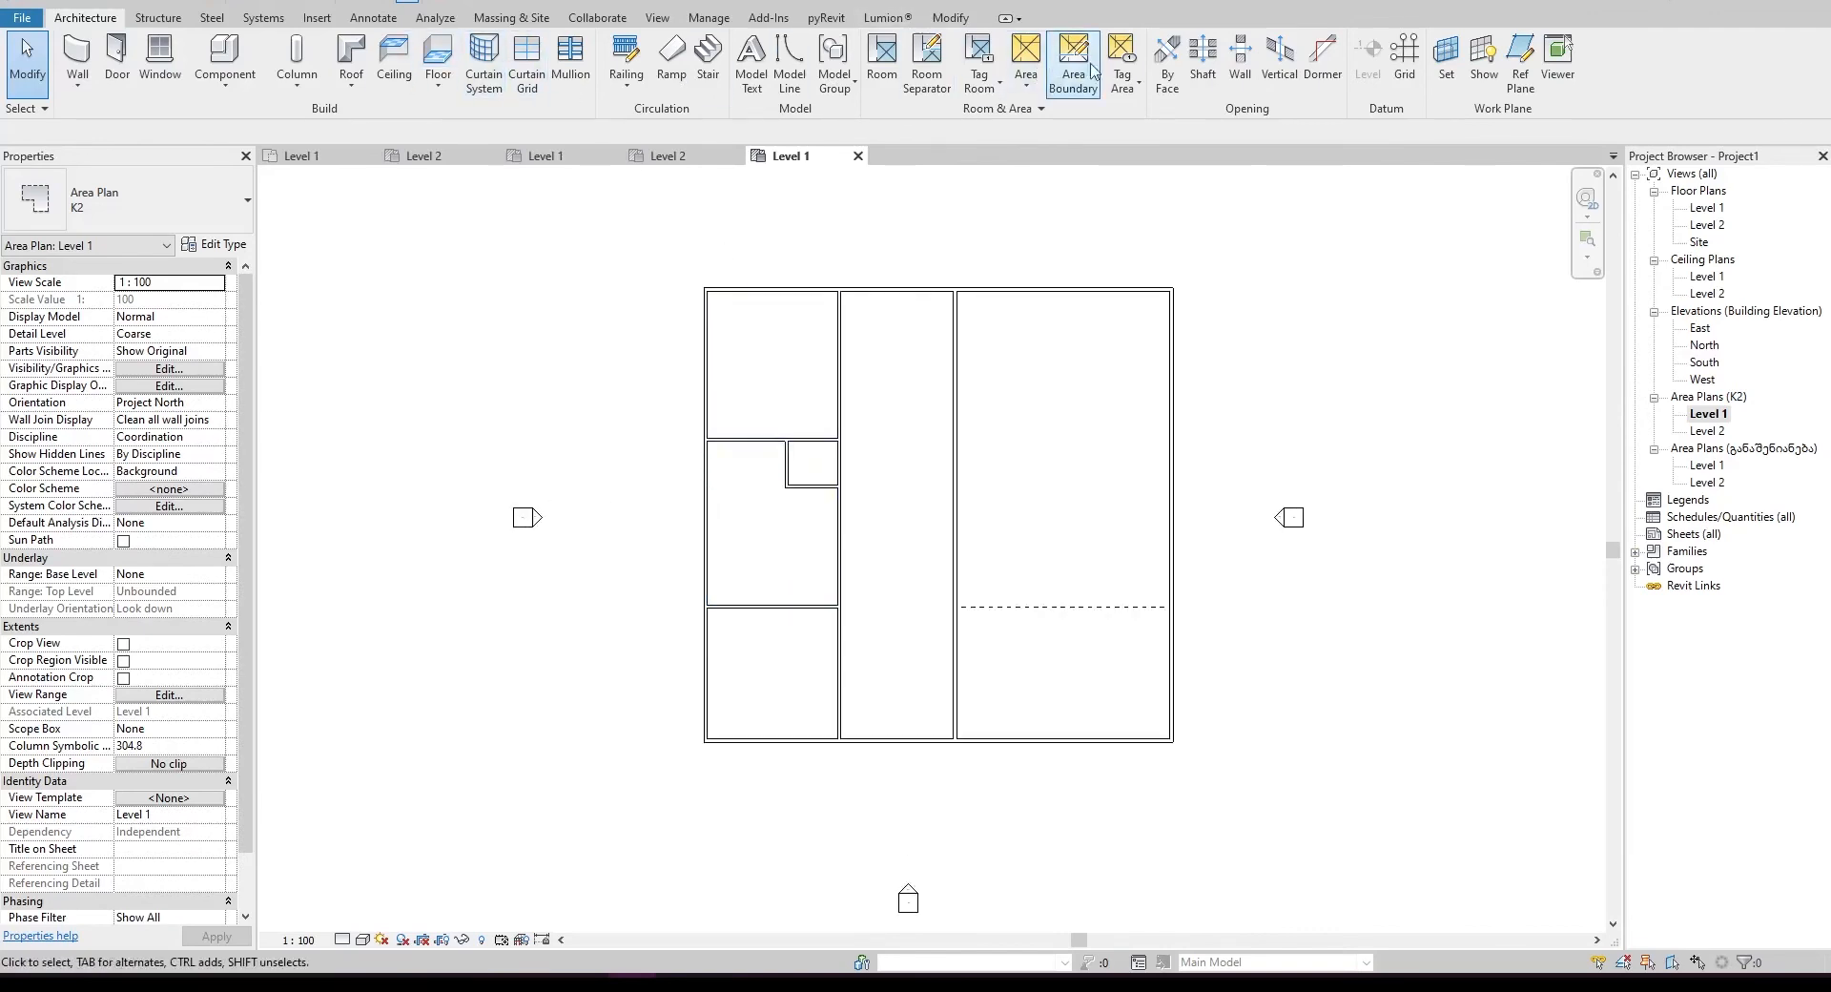
- Draw a rectangular area boundary along the outer faces of the building's exterior walls in the Level 1 K2 area plan
click(1072, 59)
click(784, 46)
scroll(703, 295, up, 4)
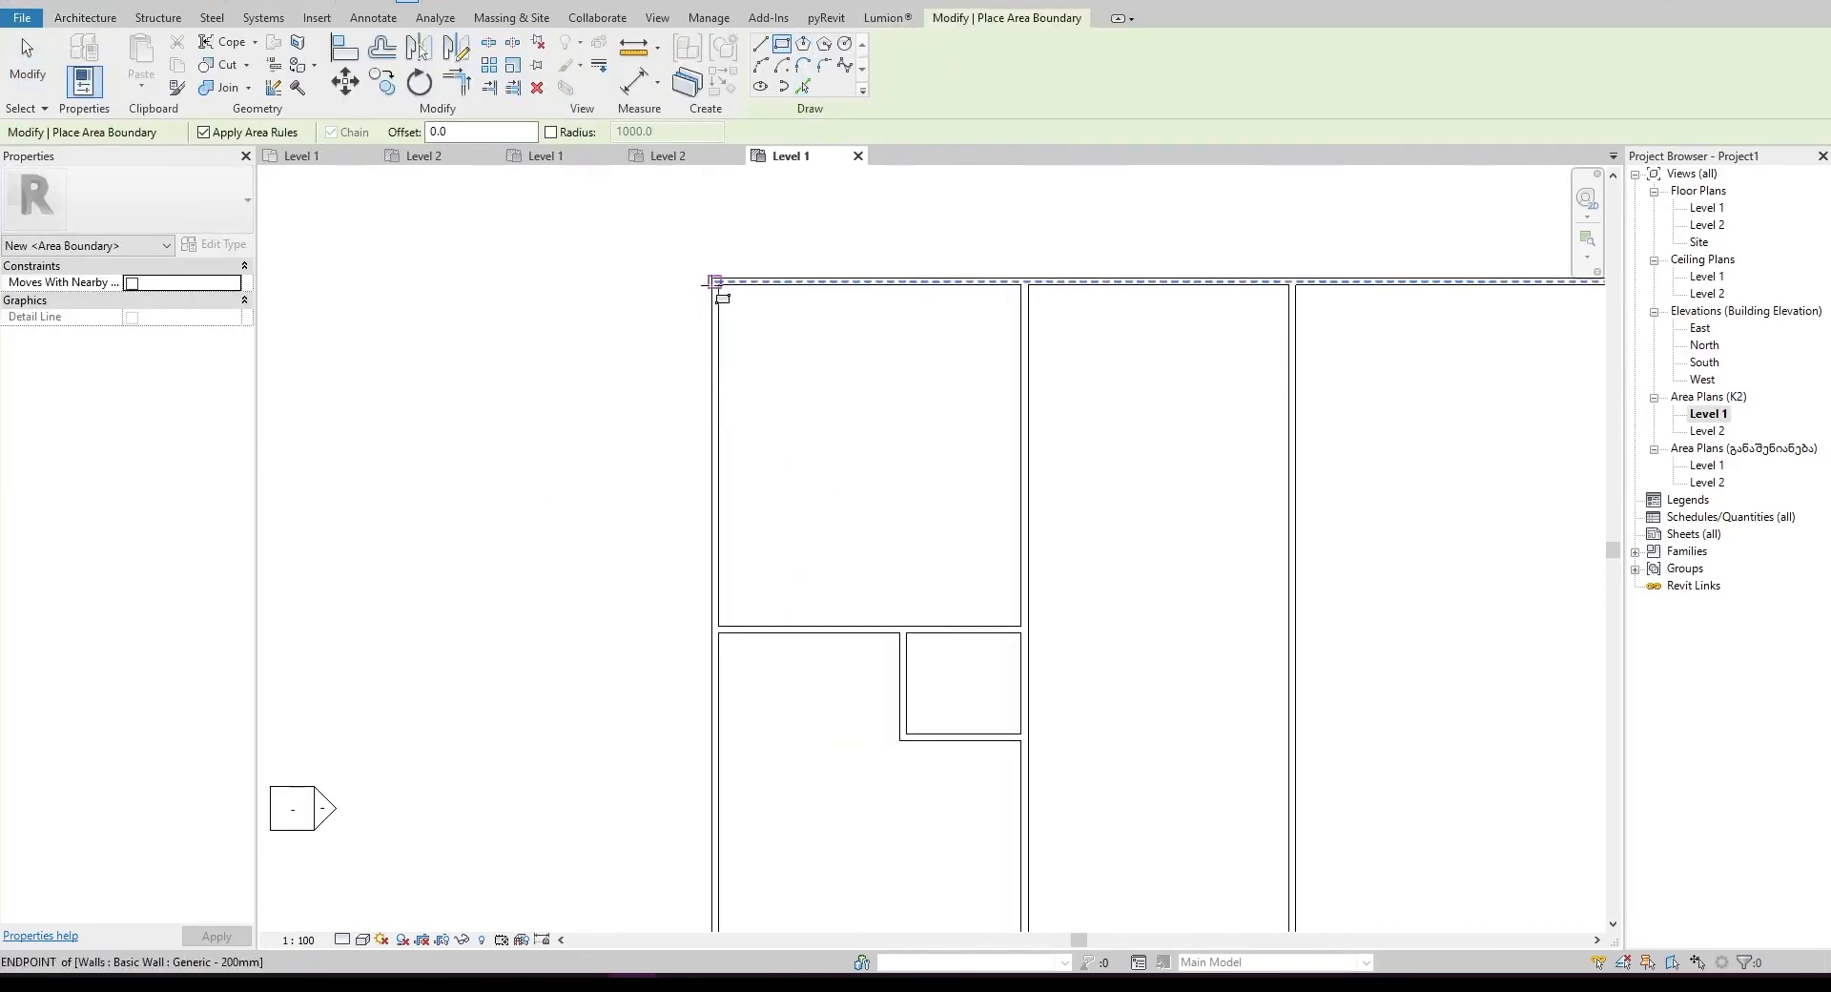
click(706, 289)
scroll(706, 290, down, 4)
scroll(1135, 603, up, 3)
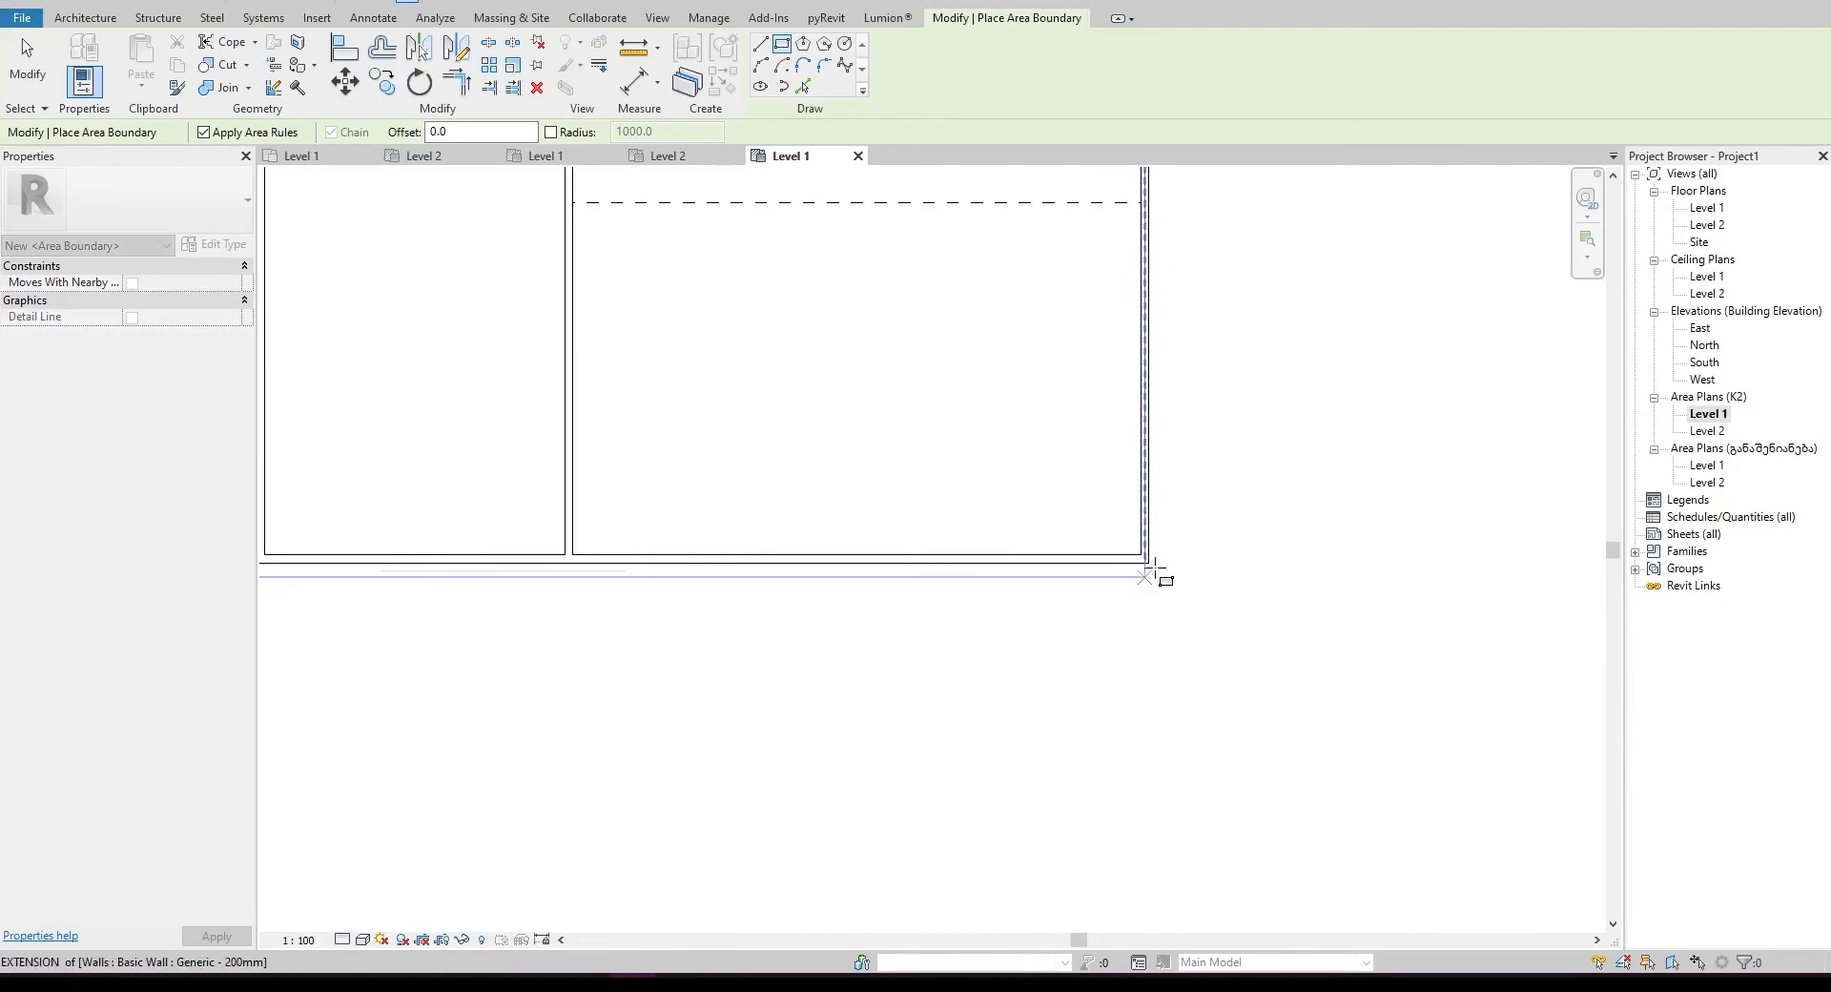
click(1152, 562)
scroll(1152, 562, down, 4)
key(Escape)
middle_drag(1022, 338, 963, 538)
key(Escape)
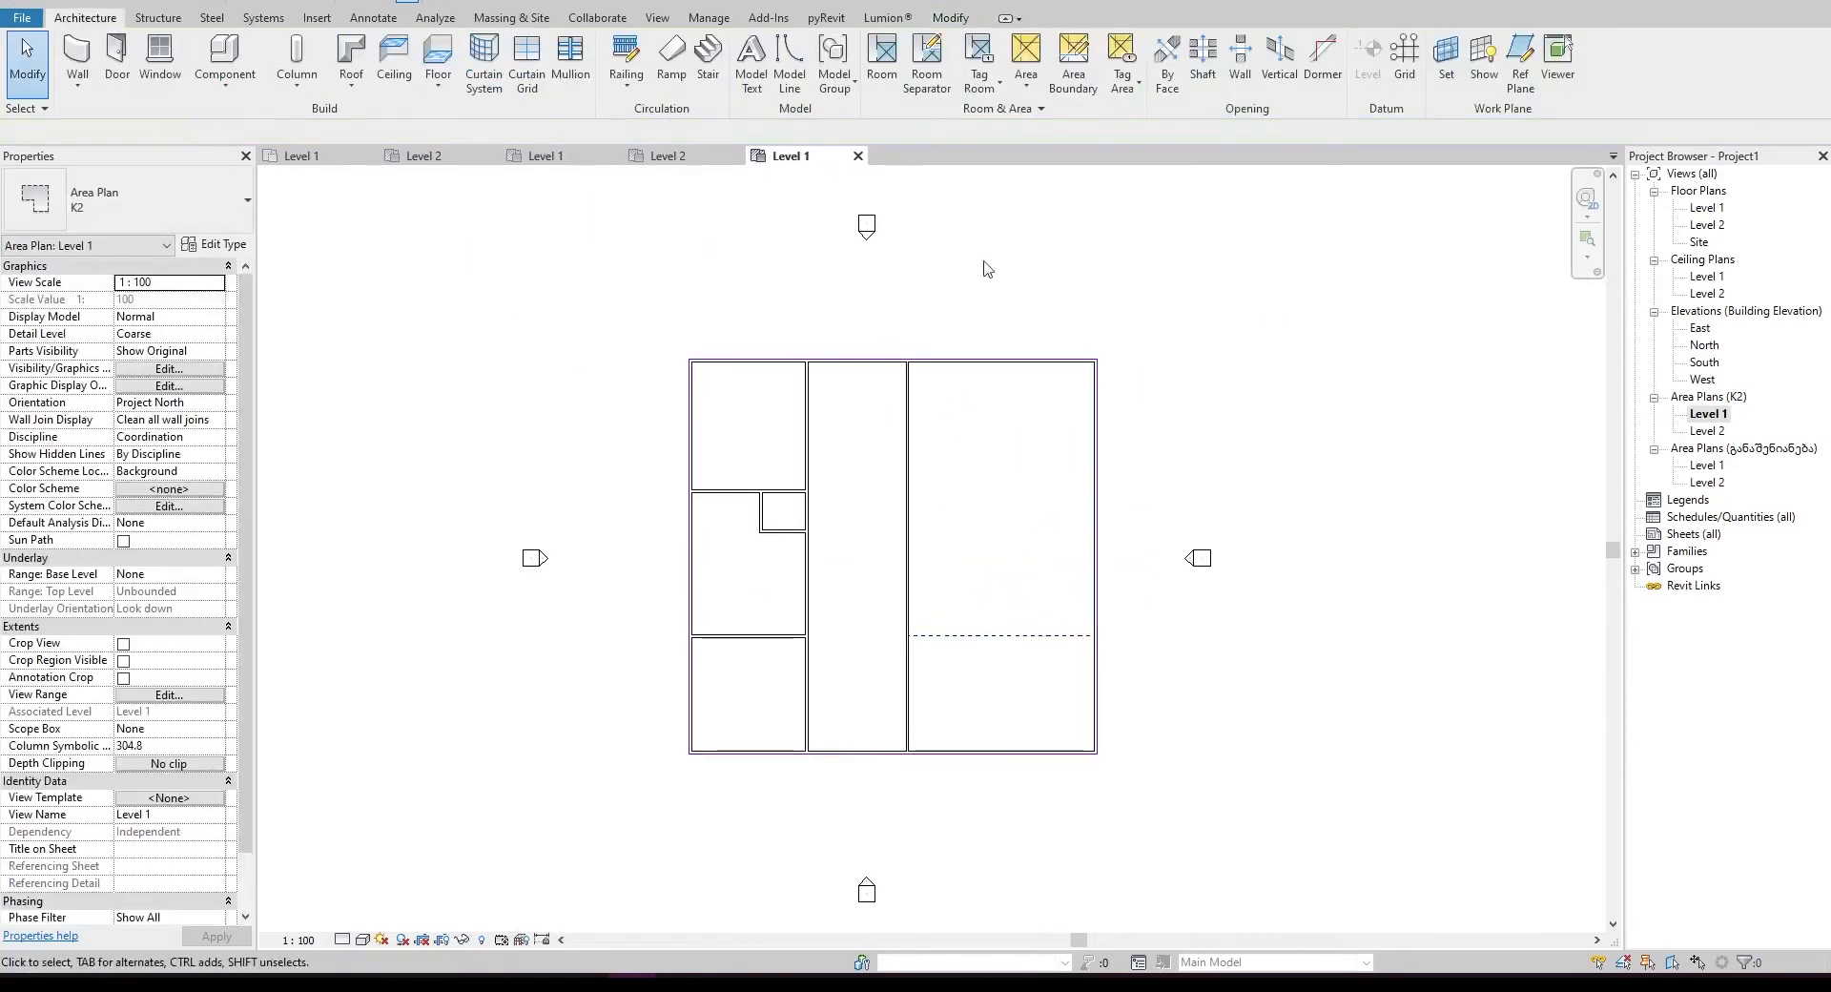
- Place a tagged area inside the rectangular boundary, in the building's middle bay
click(1026, 86)
click(1023, 157)
click(863, 673)
key(Escape)
- Rename the new area to K2 through its tag
scroll(870, 572, up, 5)
click(874, 573)
click(892, 569)
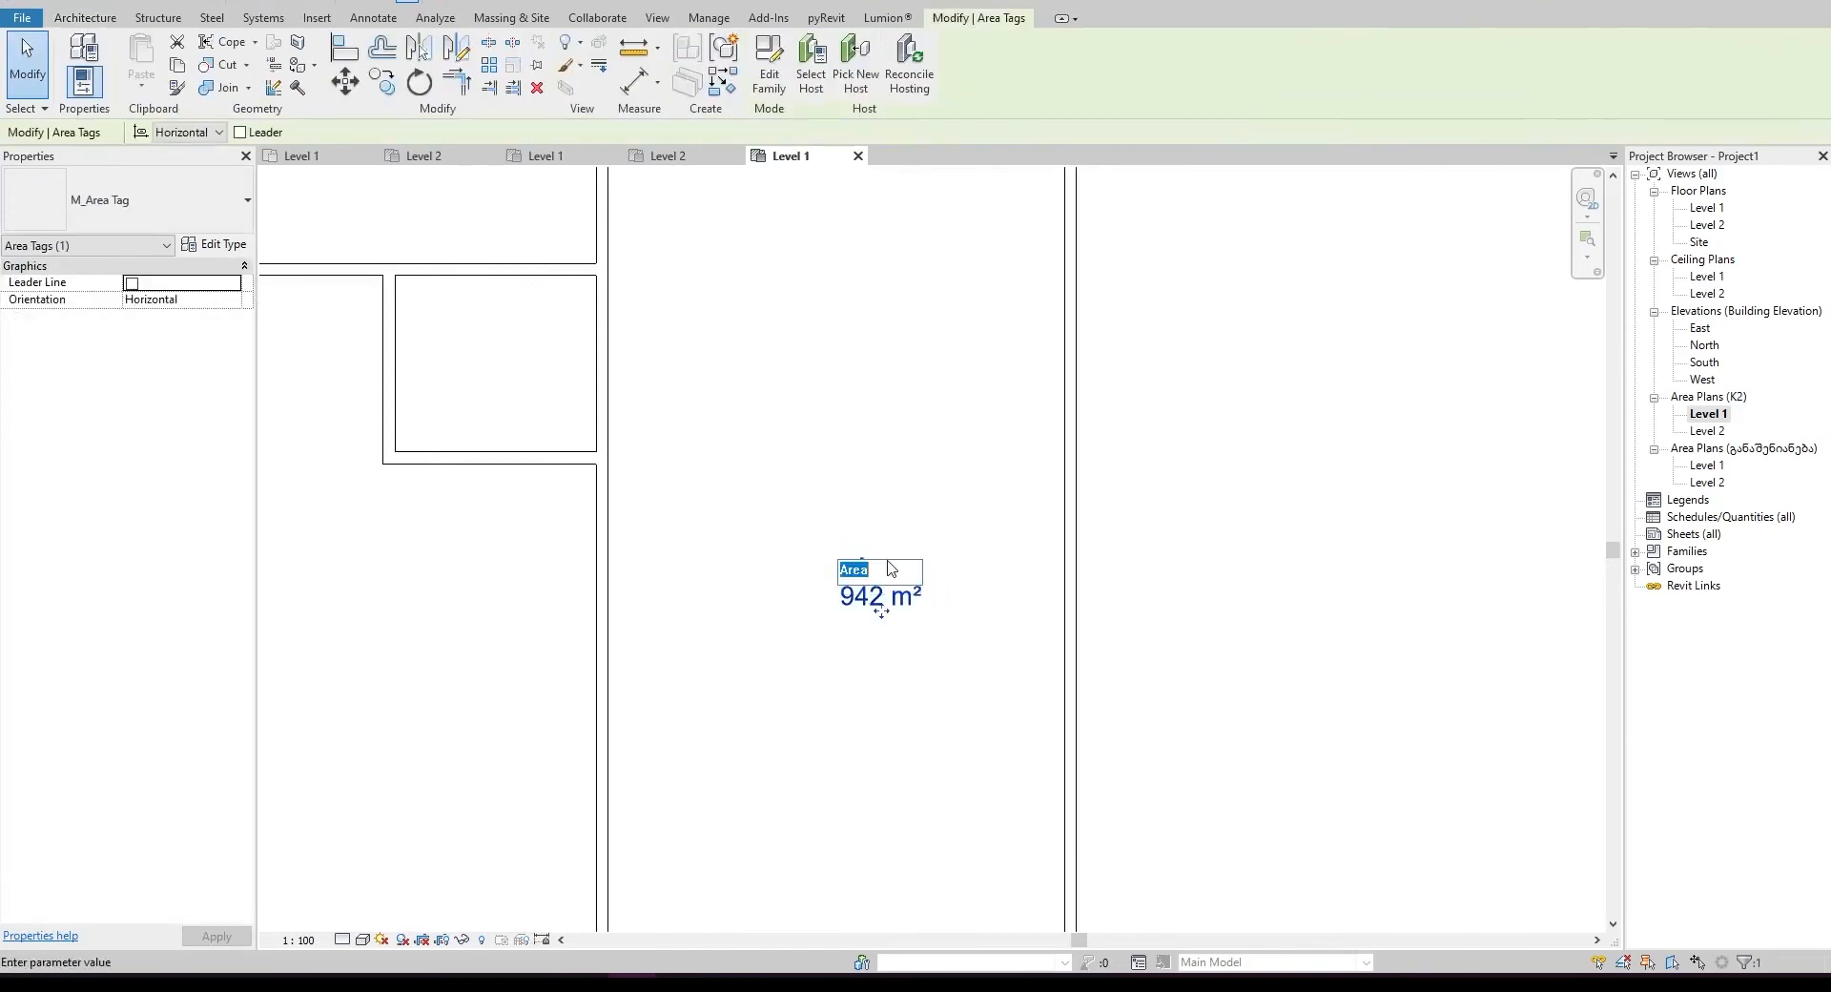
text(K2)
key(Return)
key(Escape)
scroll(873, 506, down, 3)
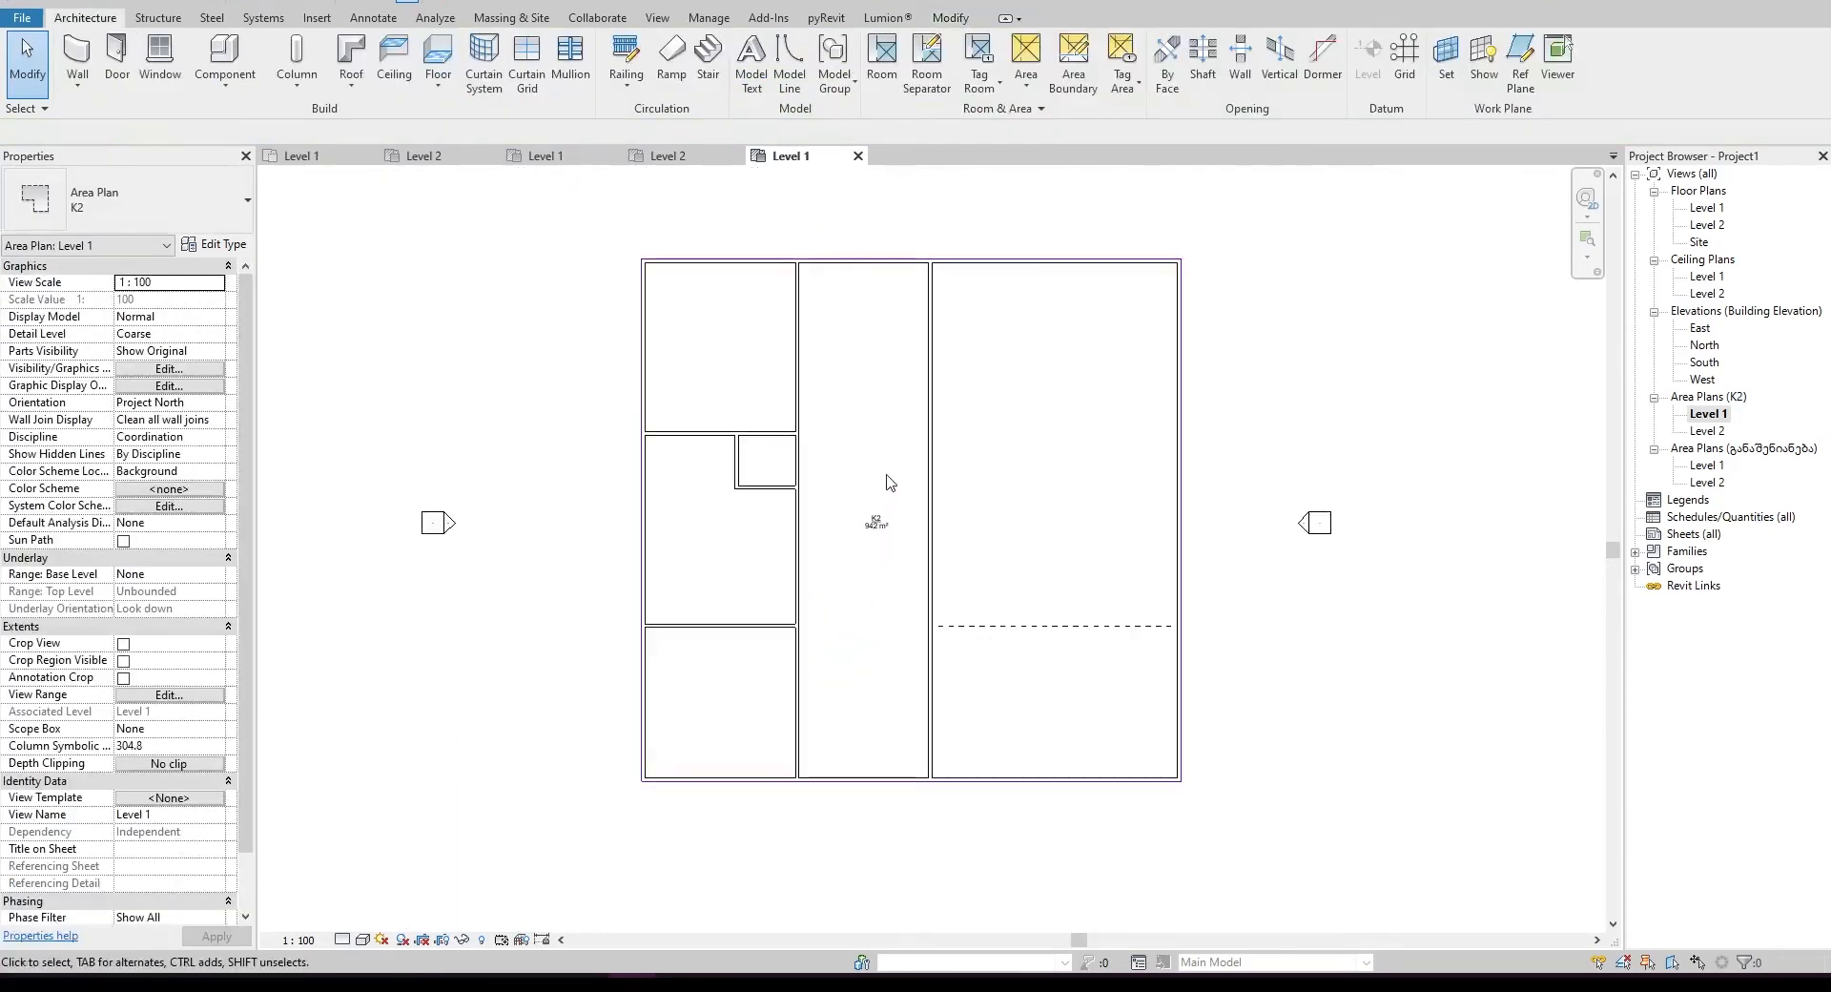
- Copy the K2 area with its tag from Level 1 and paste both into the Level 2 K2 area plan, aligned to current view
key(Tab)
click(926, 264)
click(889, 535)
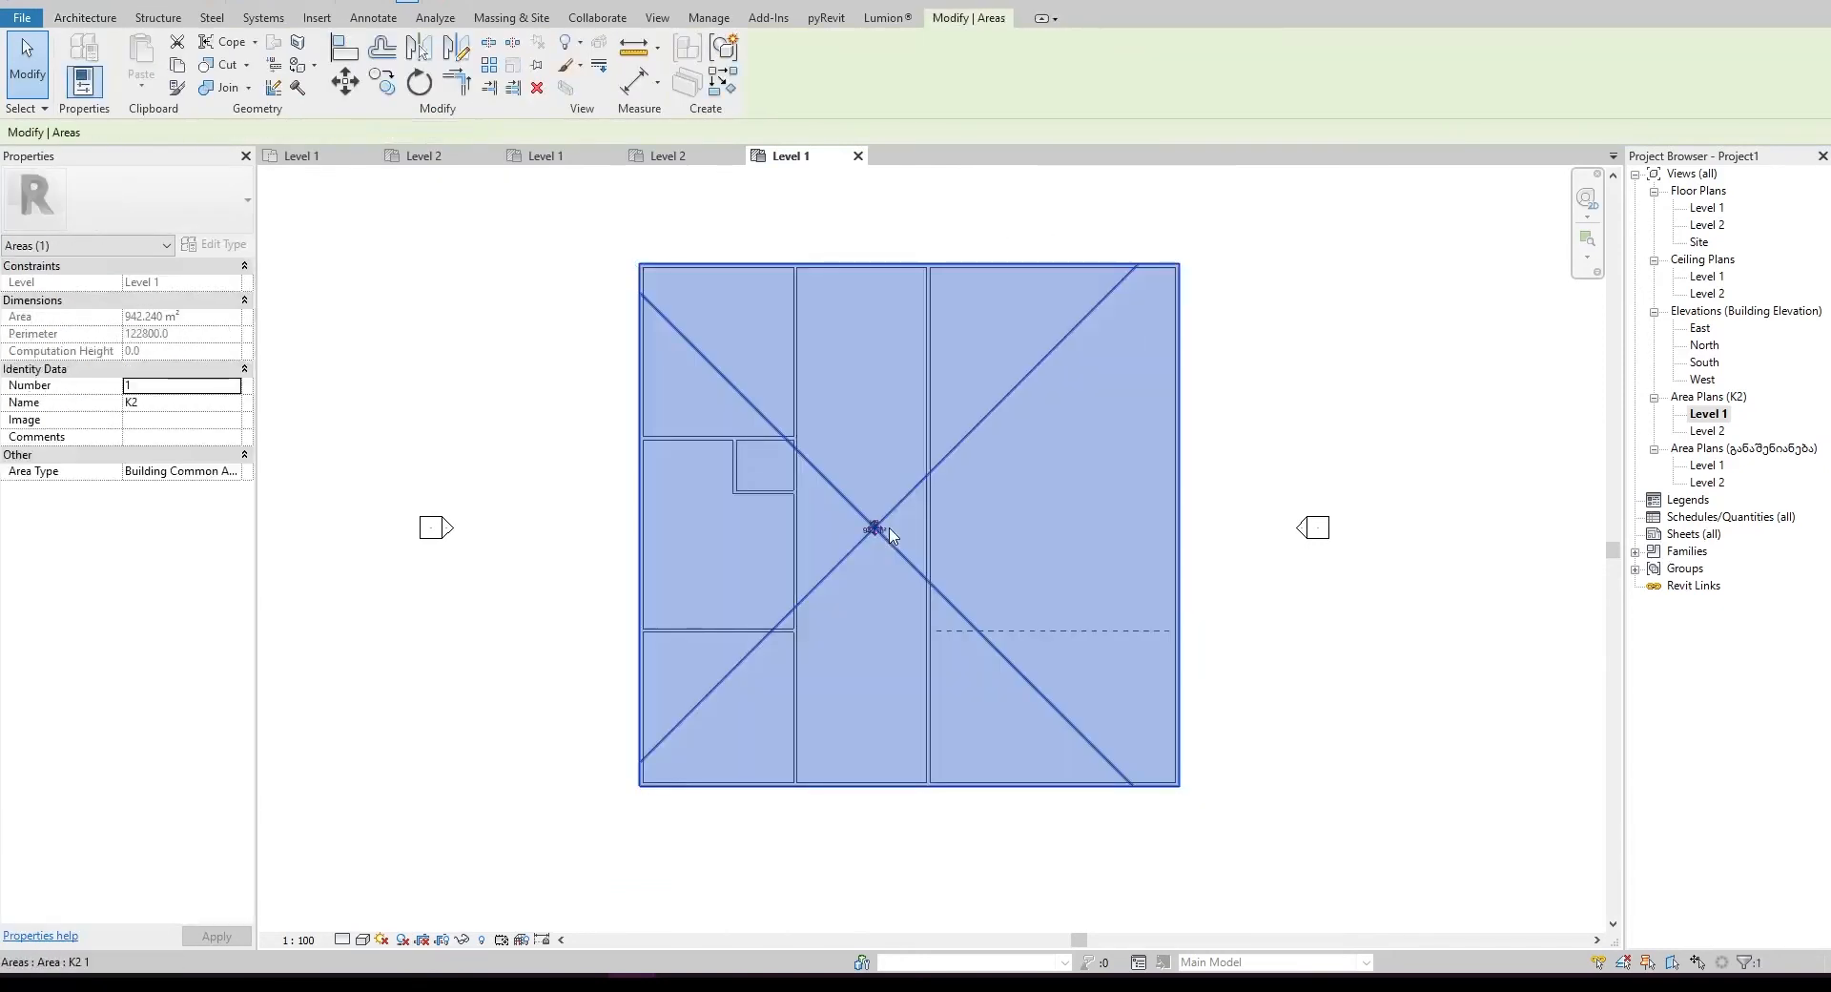
scroll(889, 536, up, 5)
ctrl+click(887, 540)
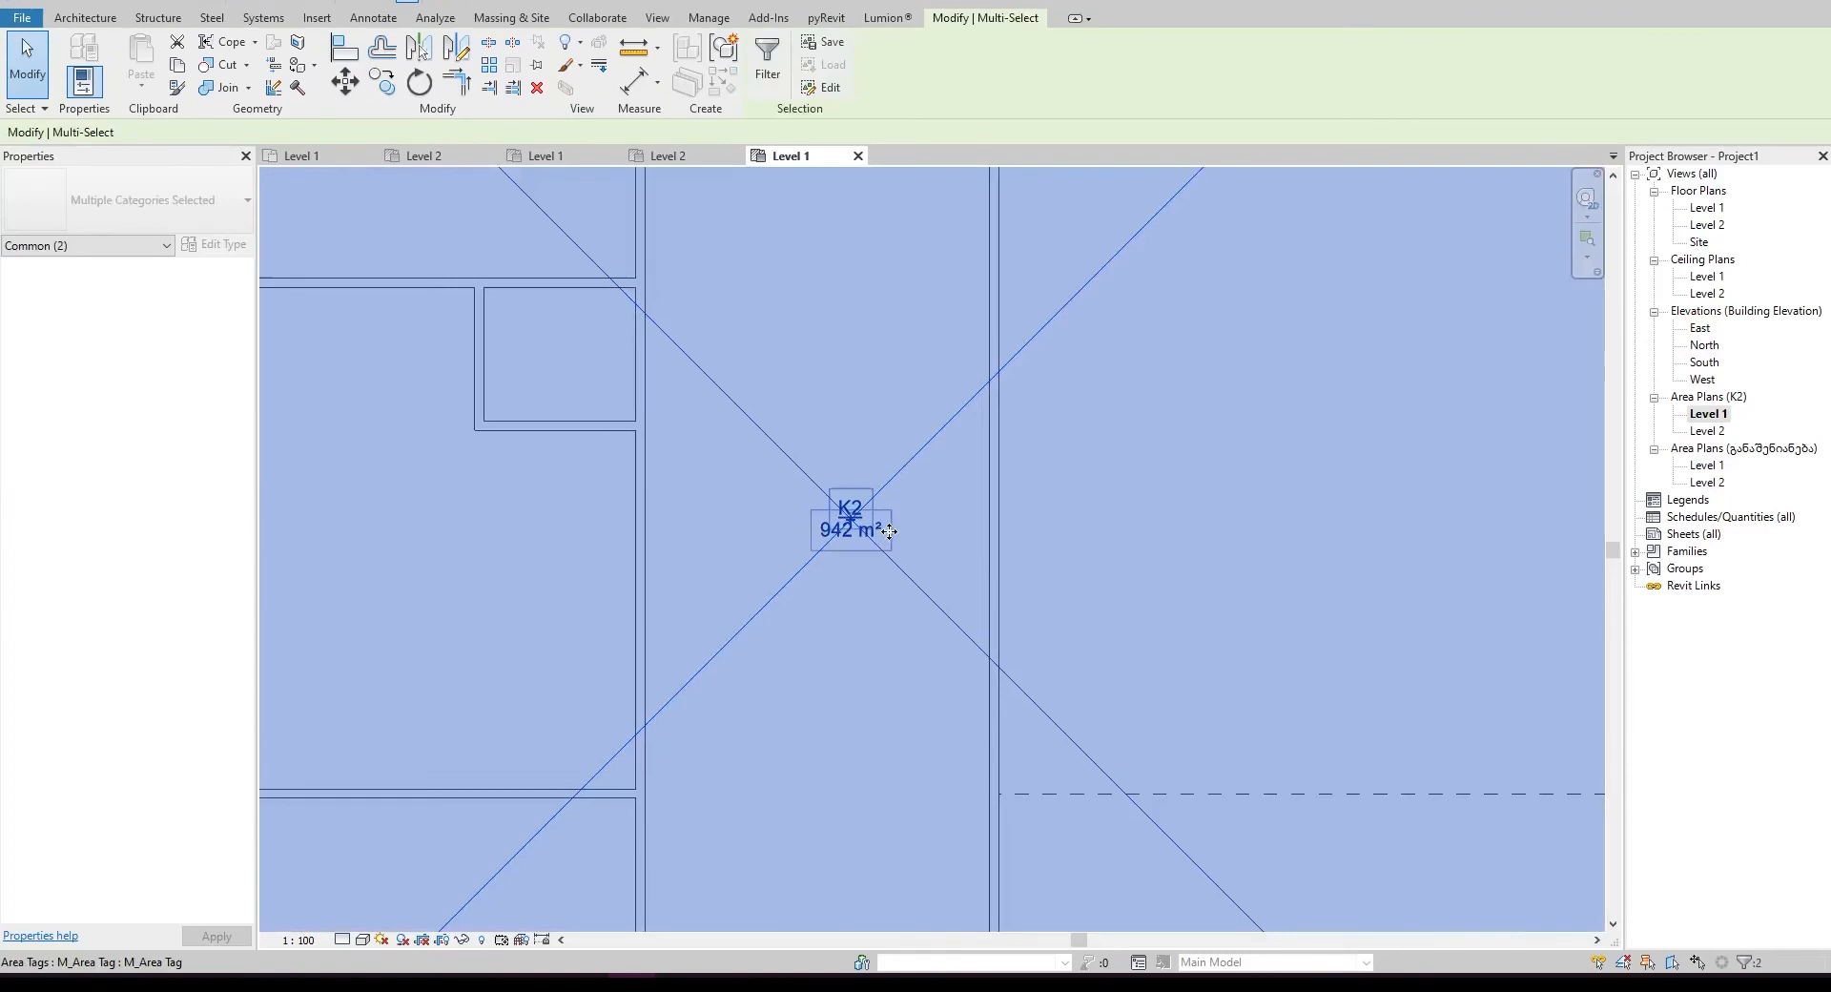
scroll(919, 448, down, 5)
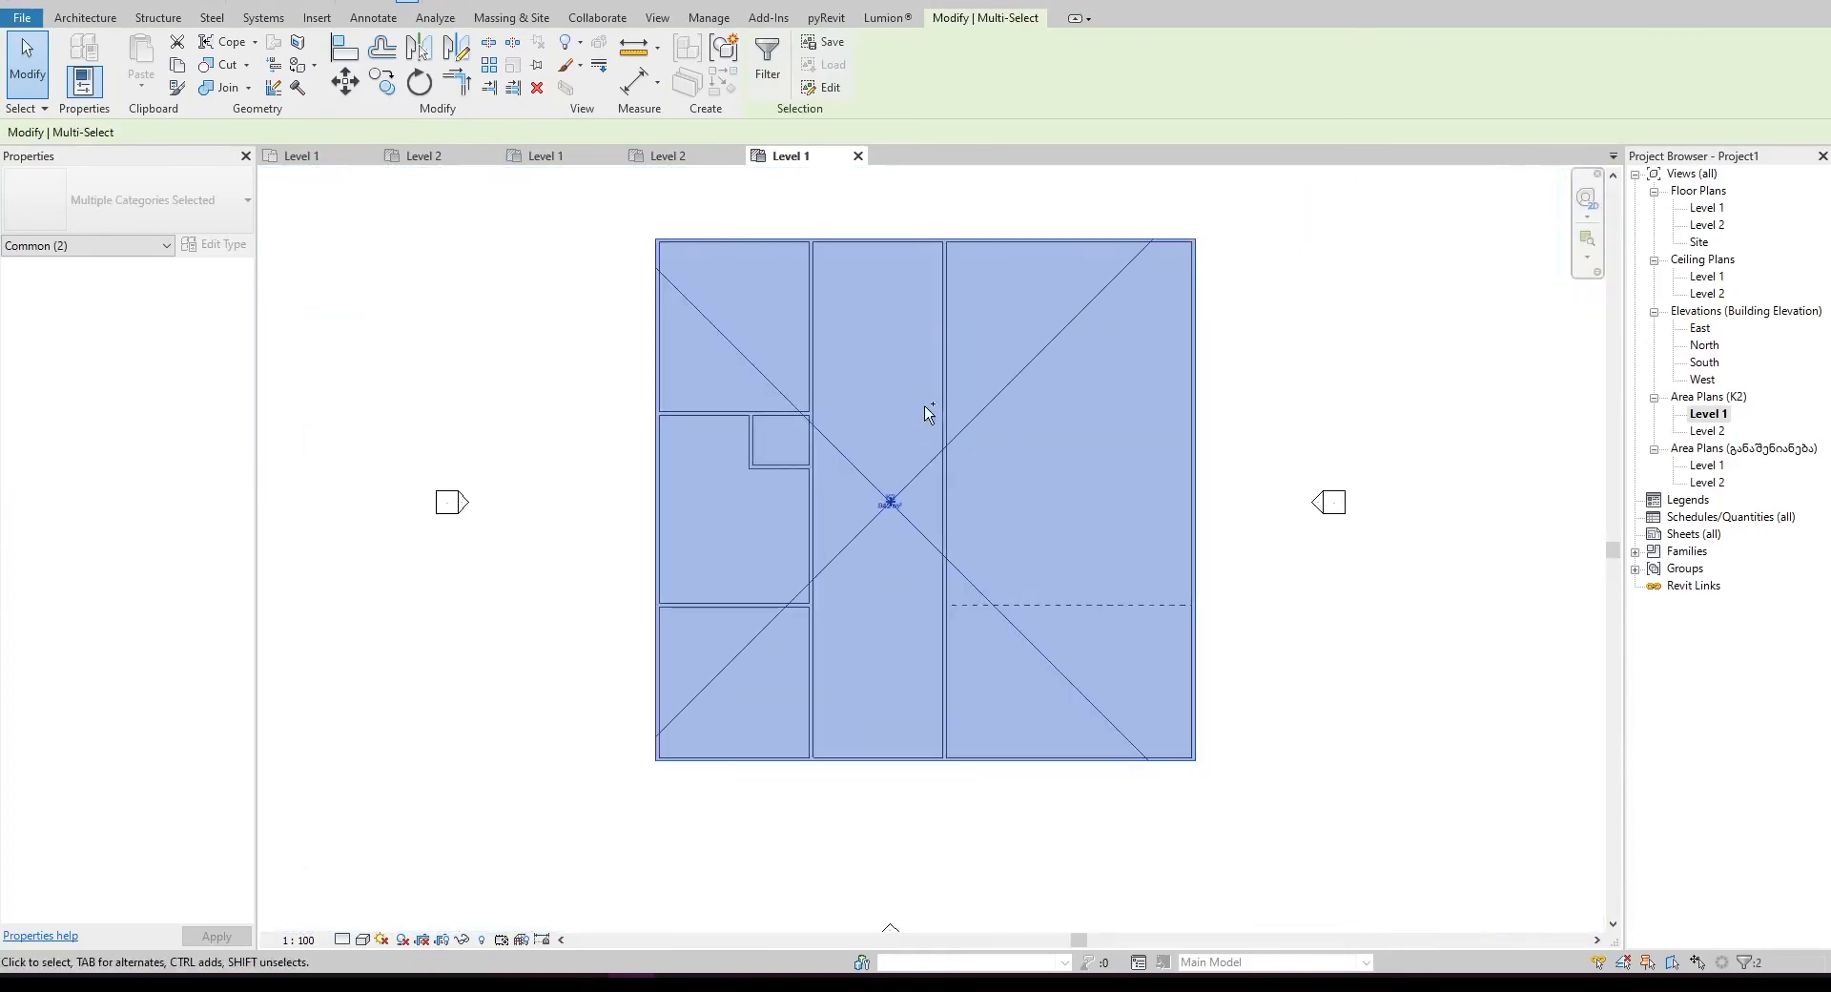
double_click(1712, 430)
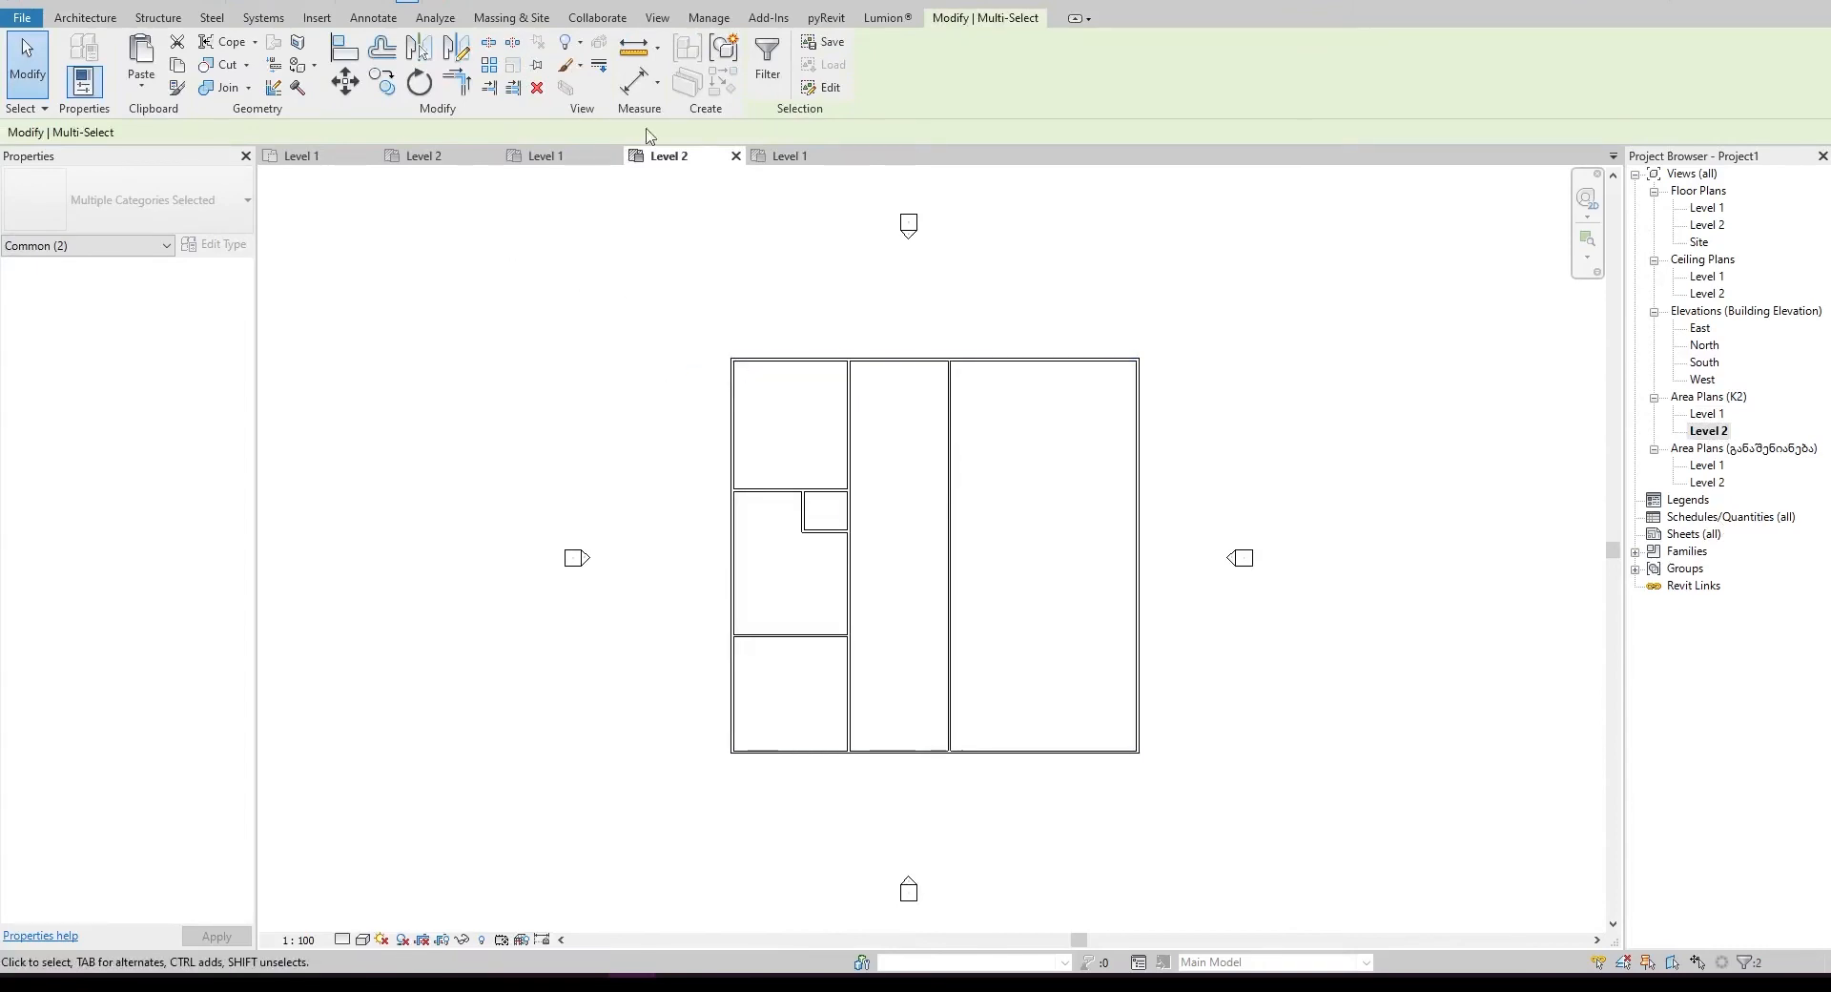
click(141, 86)
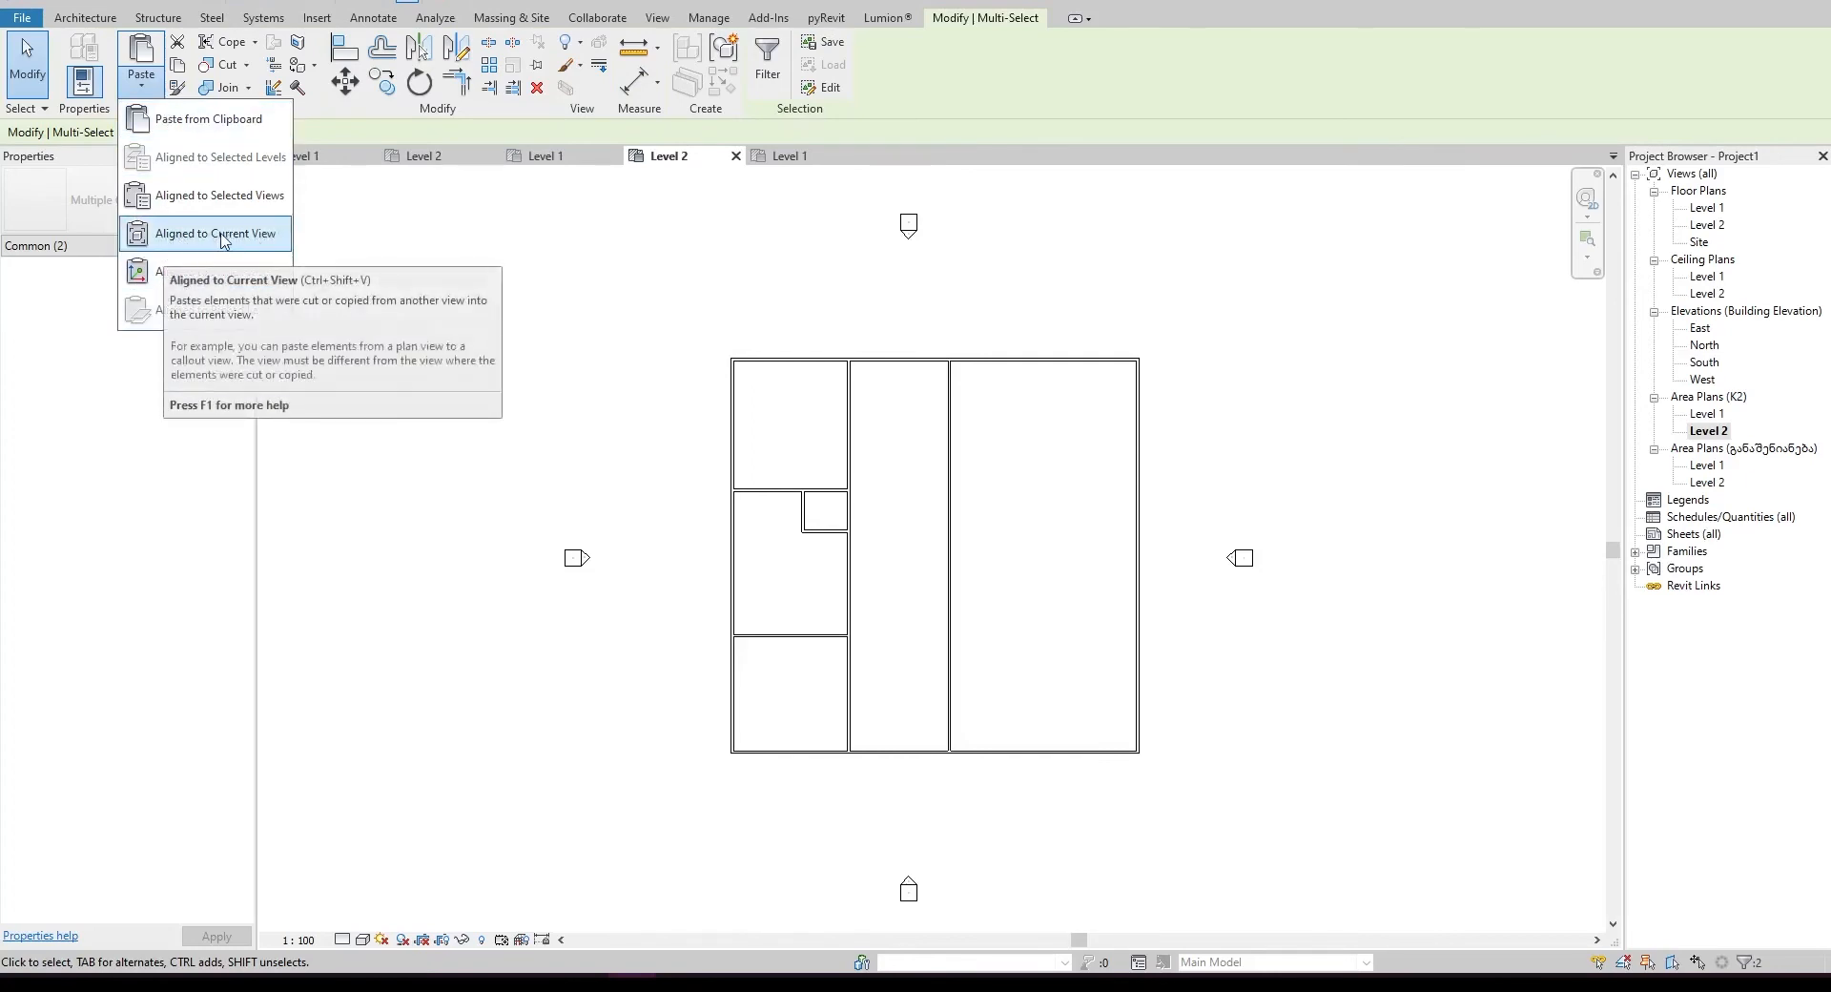
click(256, 237)
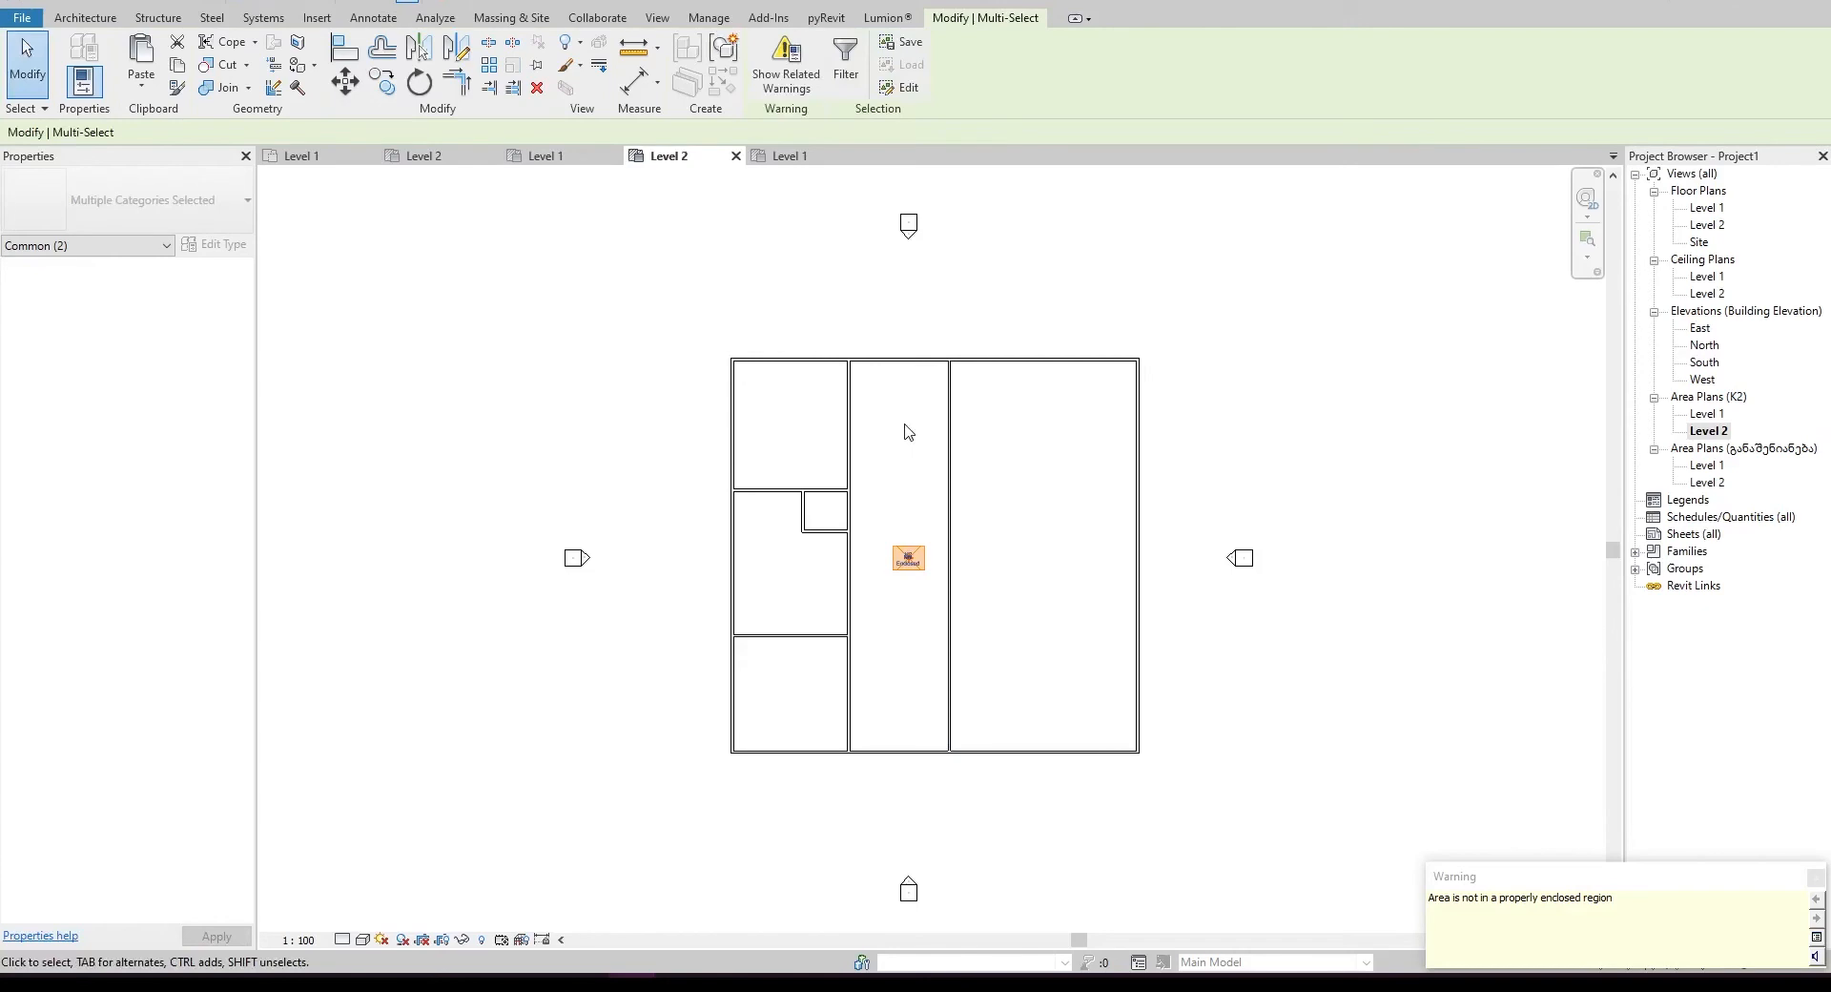
key(Escape)
scroll(888, 513, up, 3)
scroll(907, 506, down, 2)
scroll(915, 476, up, 1)
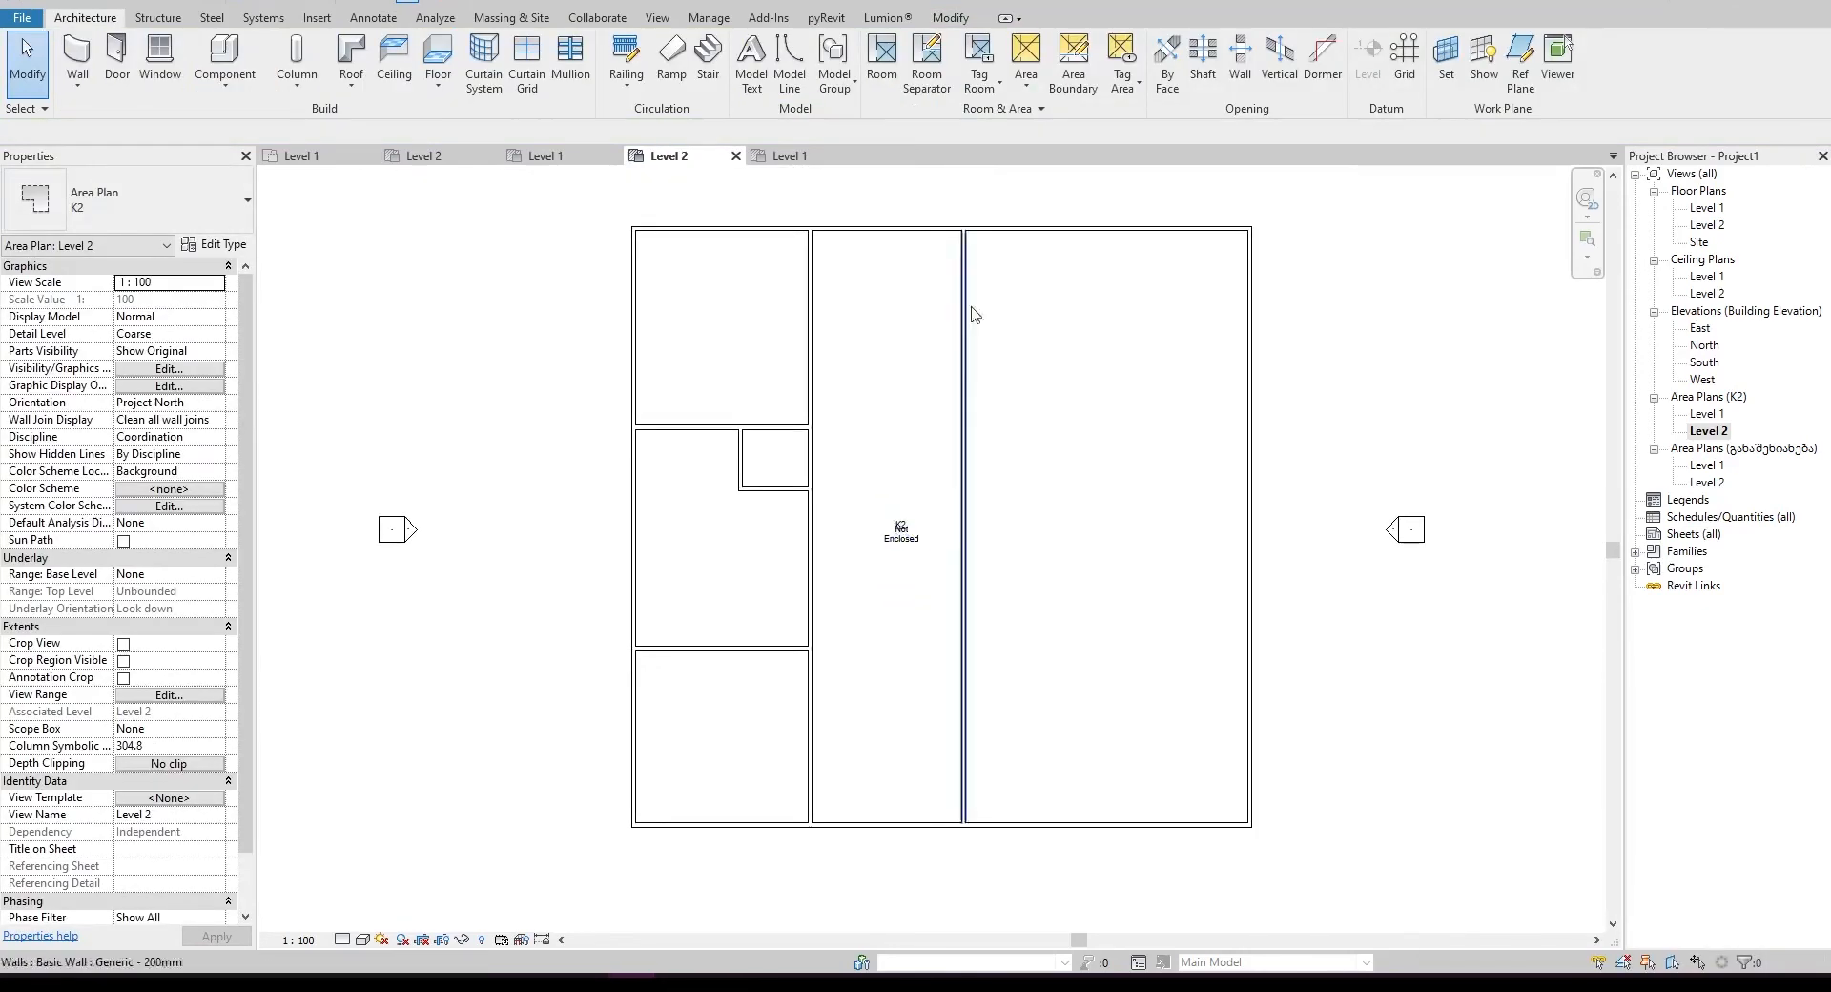
- Copy the four area boundary lines from the Level 1 K2 plan and paste them into the Level 2 K2 plan, aligned to current view
click(796, 157)
key(Tab)
click(1194, 502)
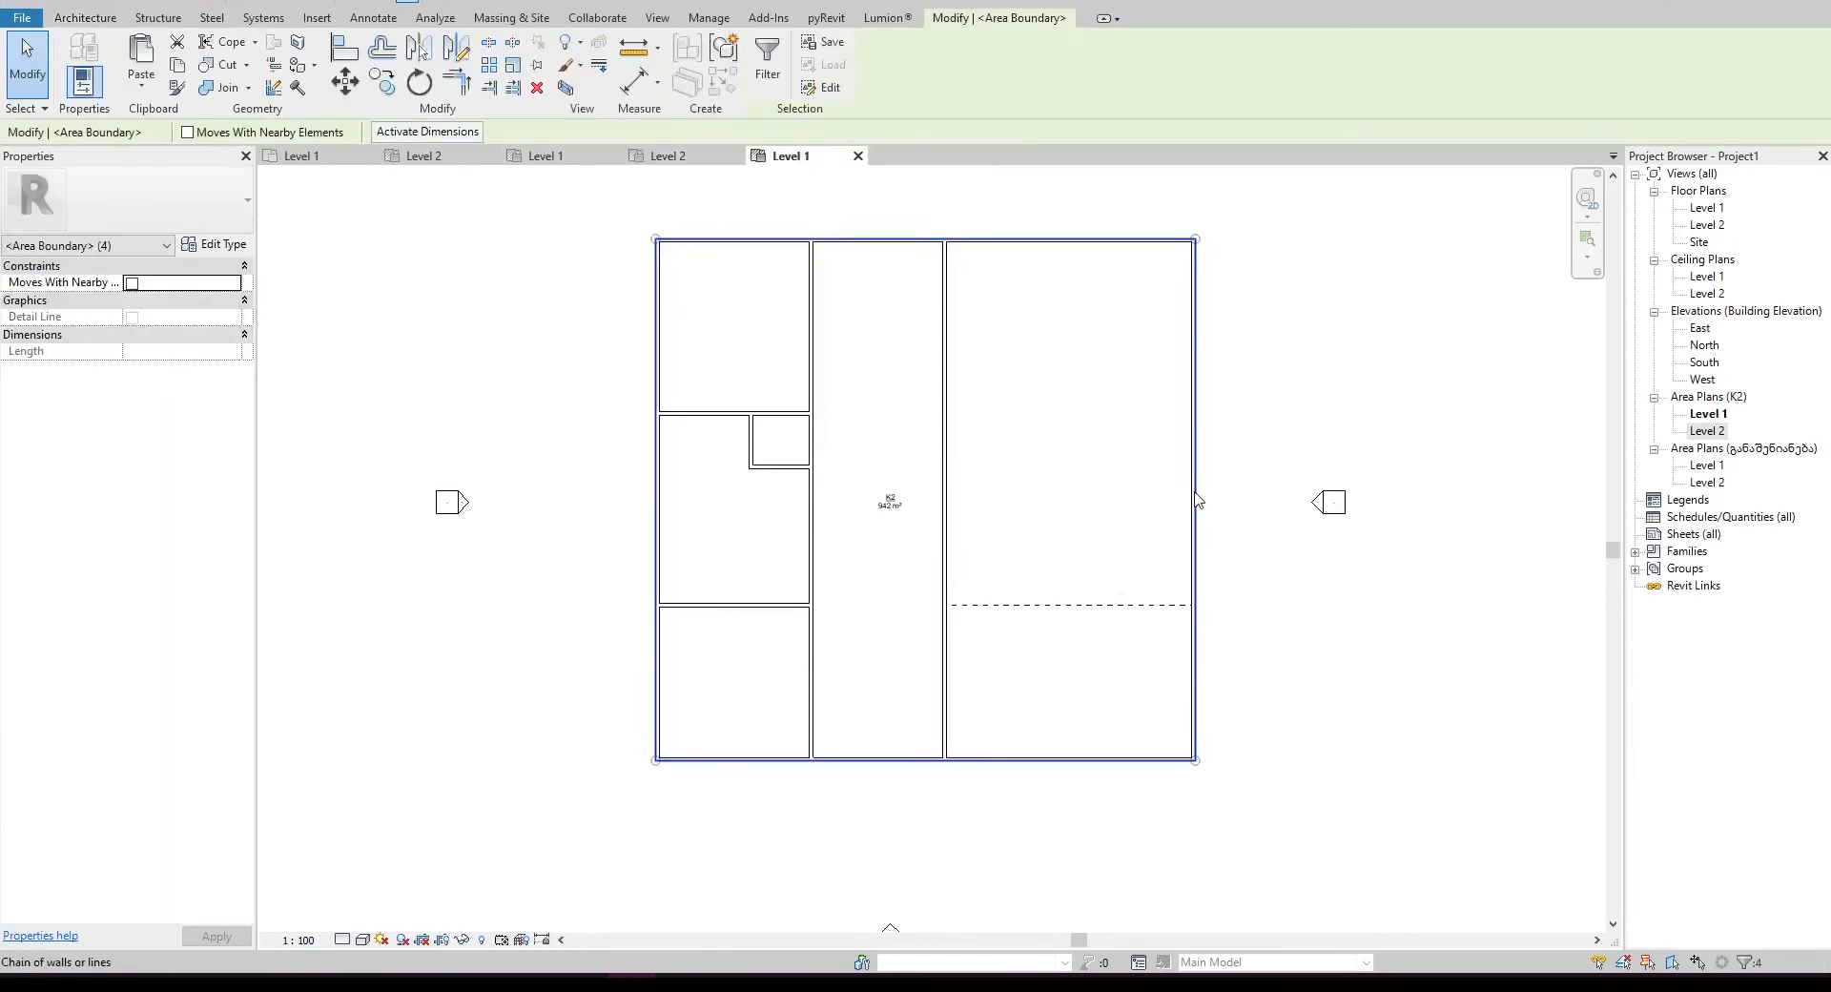
click(669, 157)
click(141, 84)
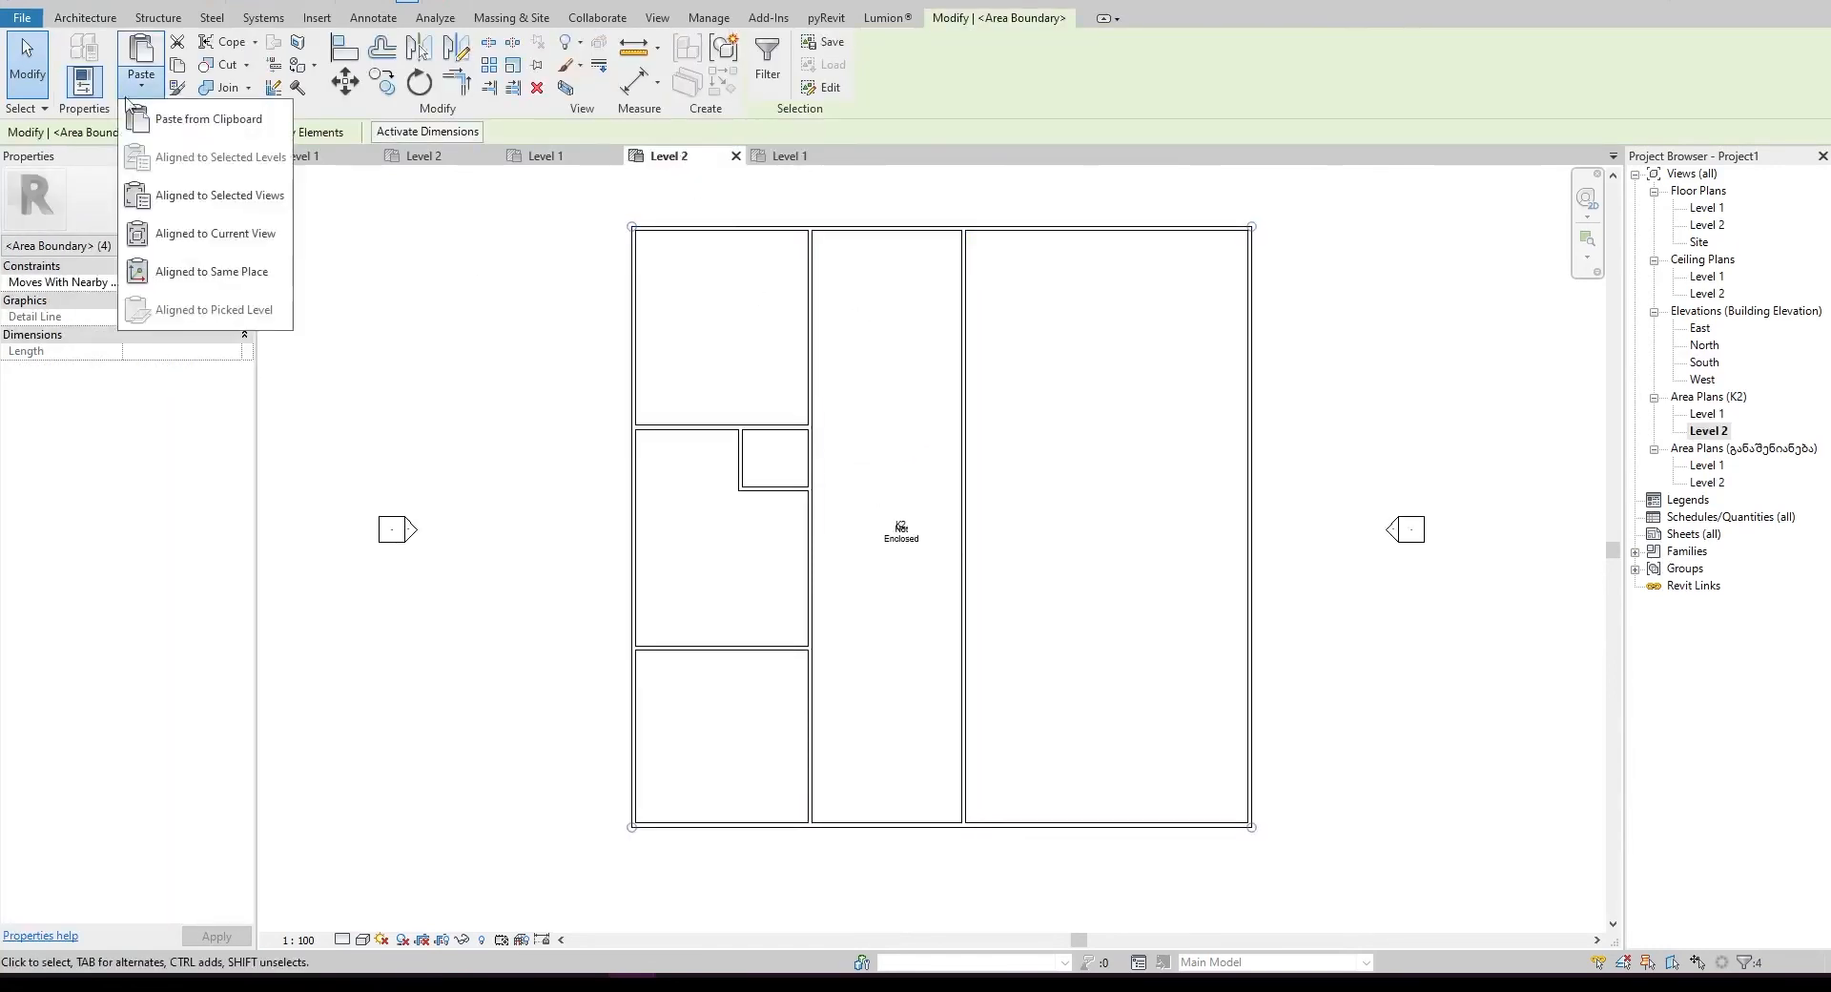
click(195, 240)
click(519, 417)
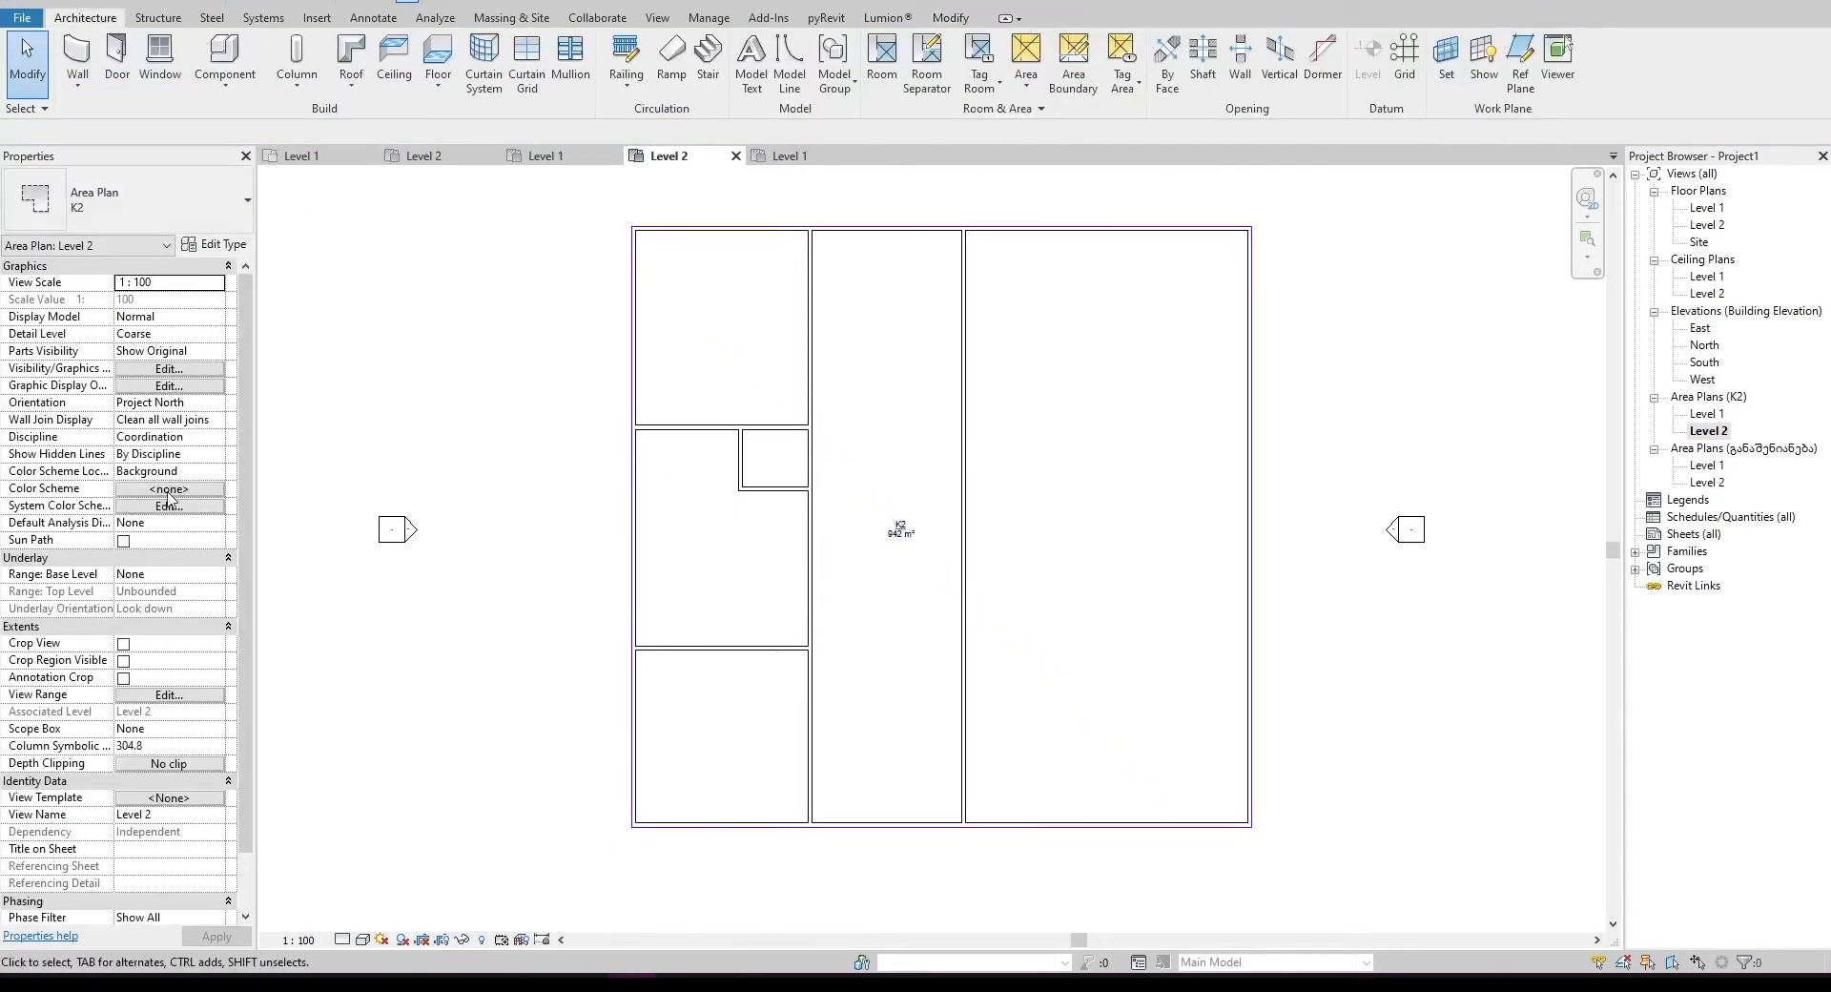
- Choose Schema 1 as the Level 2 K2 plan's color scheme and set it to color areas by Name, accepting the loss of existing colors
click(164, 490)
drag(583, 61, 1221, 41)
click(949, 152)
click(1334, 108)
click(1330, 148)
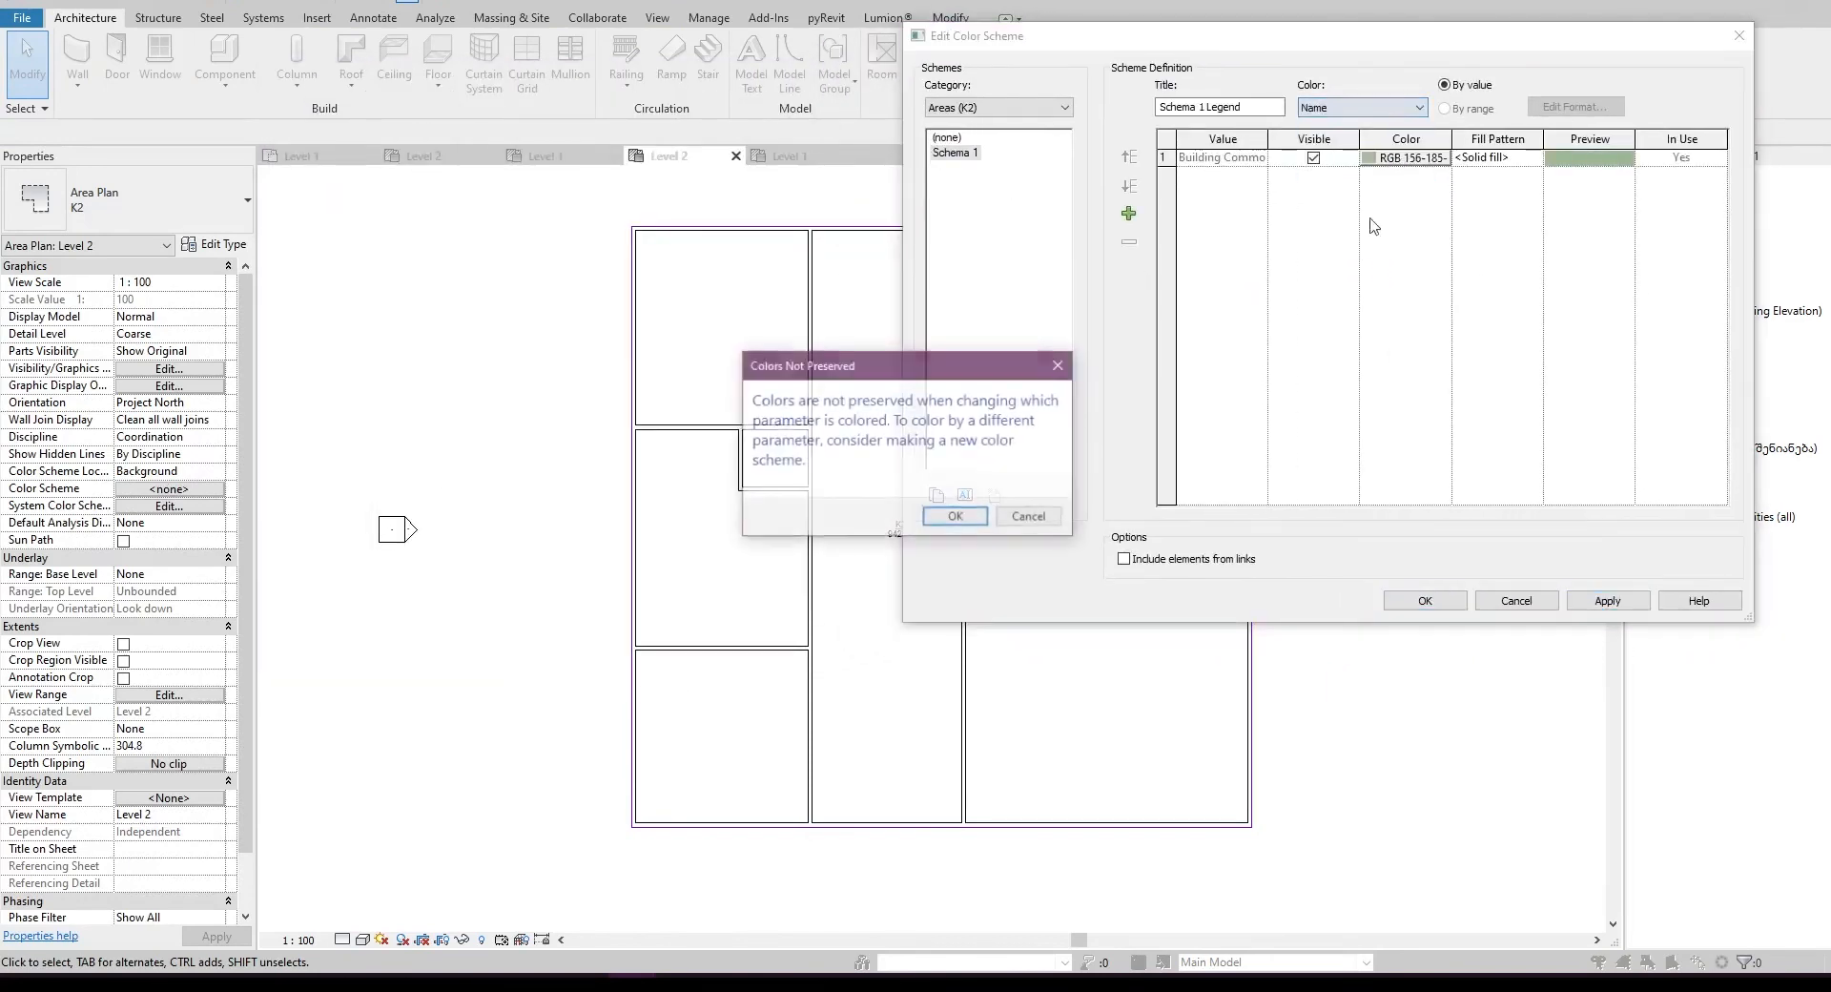
click(956, 517)
- Set the K2 entry's color to pink RGB 255-000-128 and apply the color scheme to the Level 2 plan
click(1405, 157)
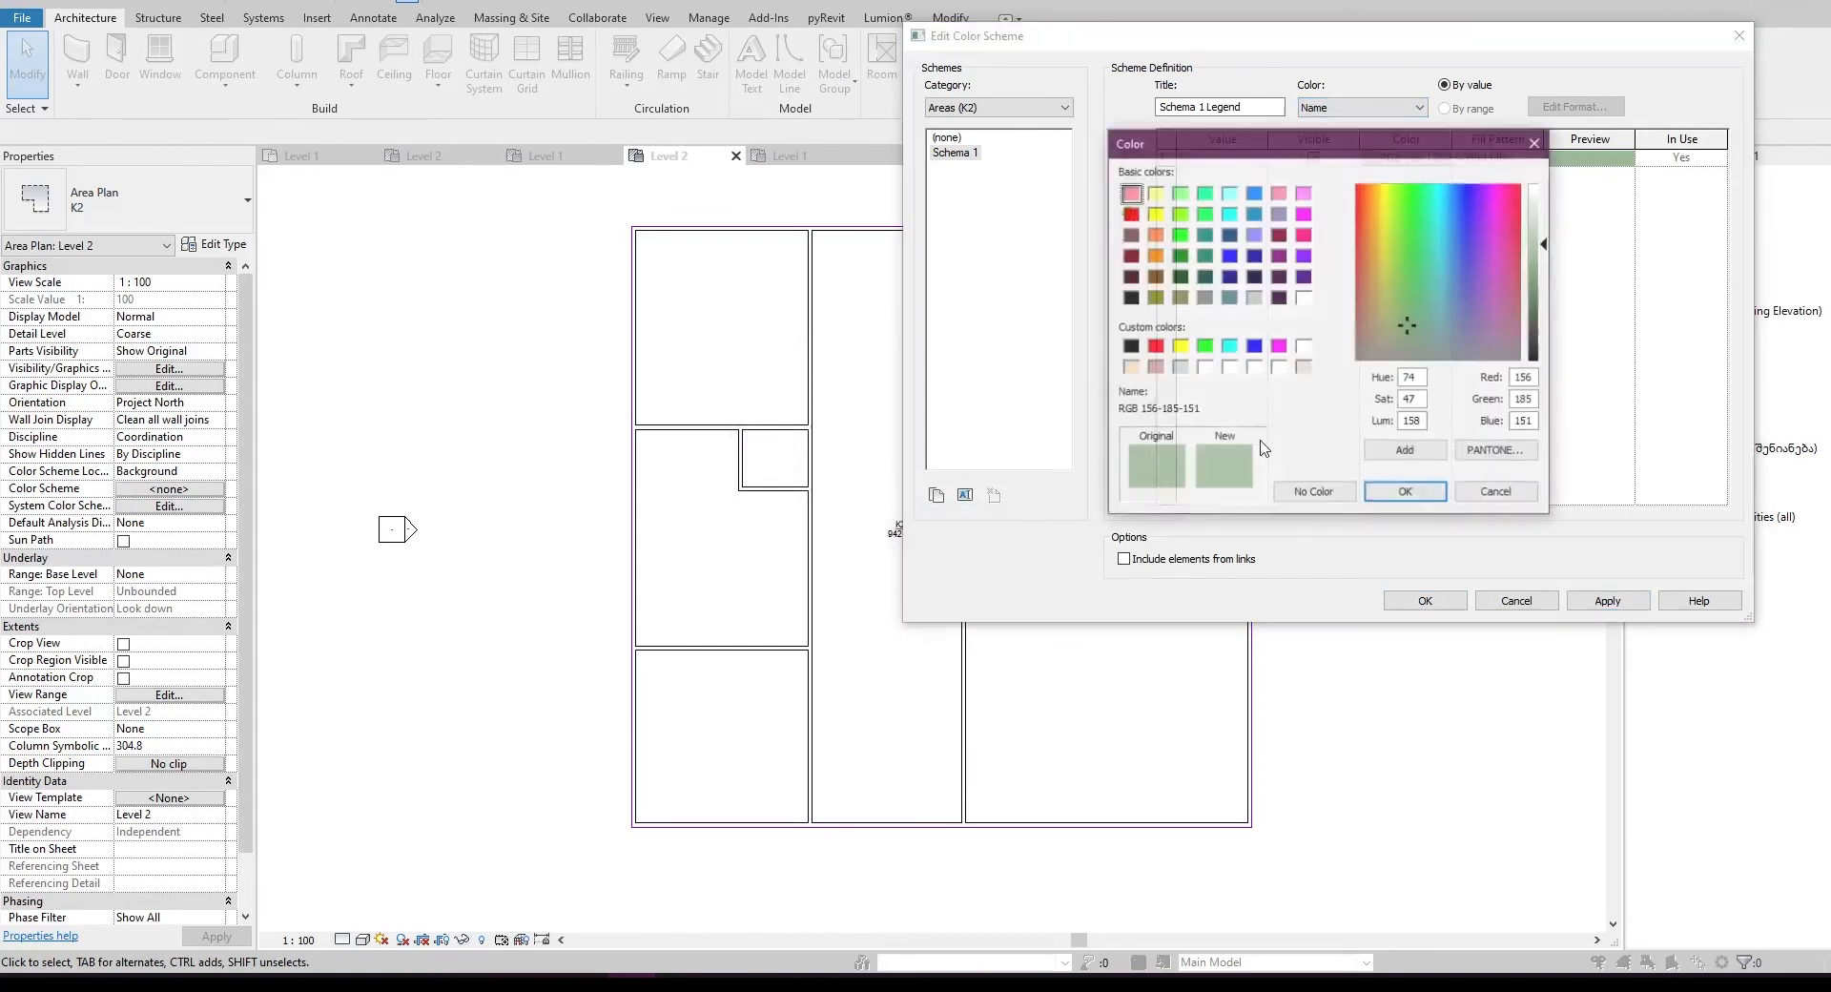
click(1303, 235)
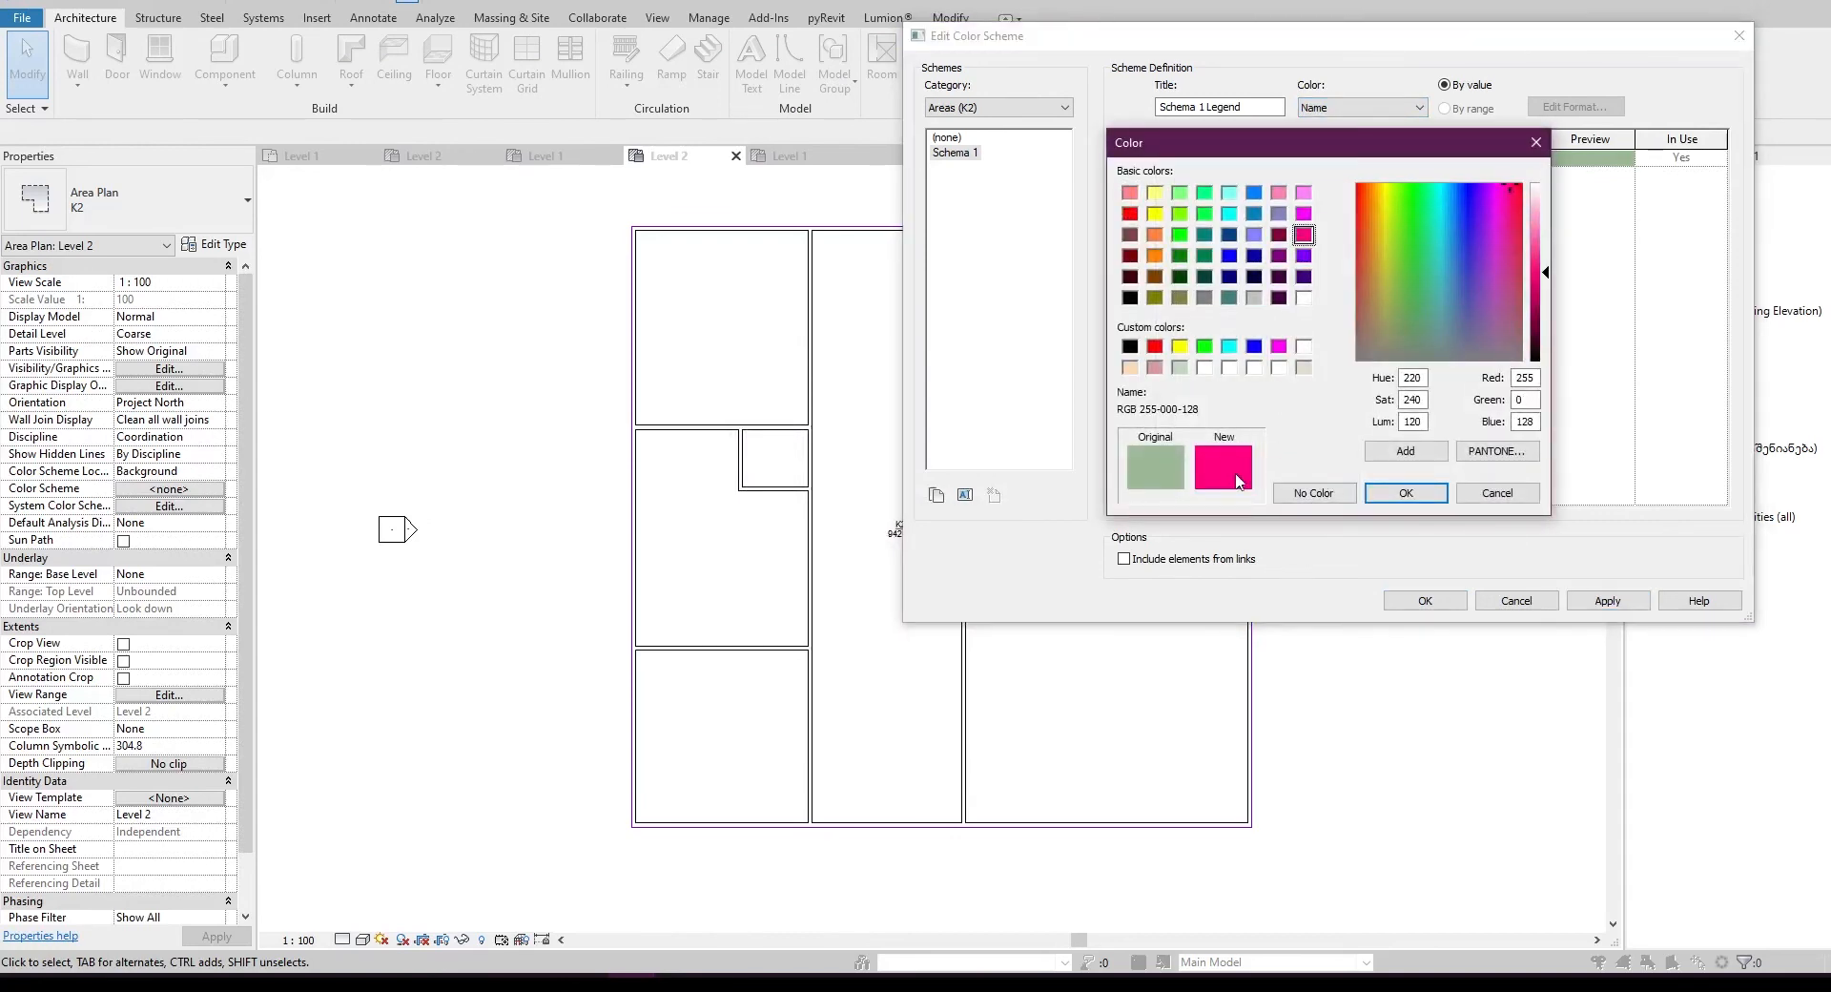
click(1405, 492)
click(1422, 609)
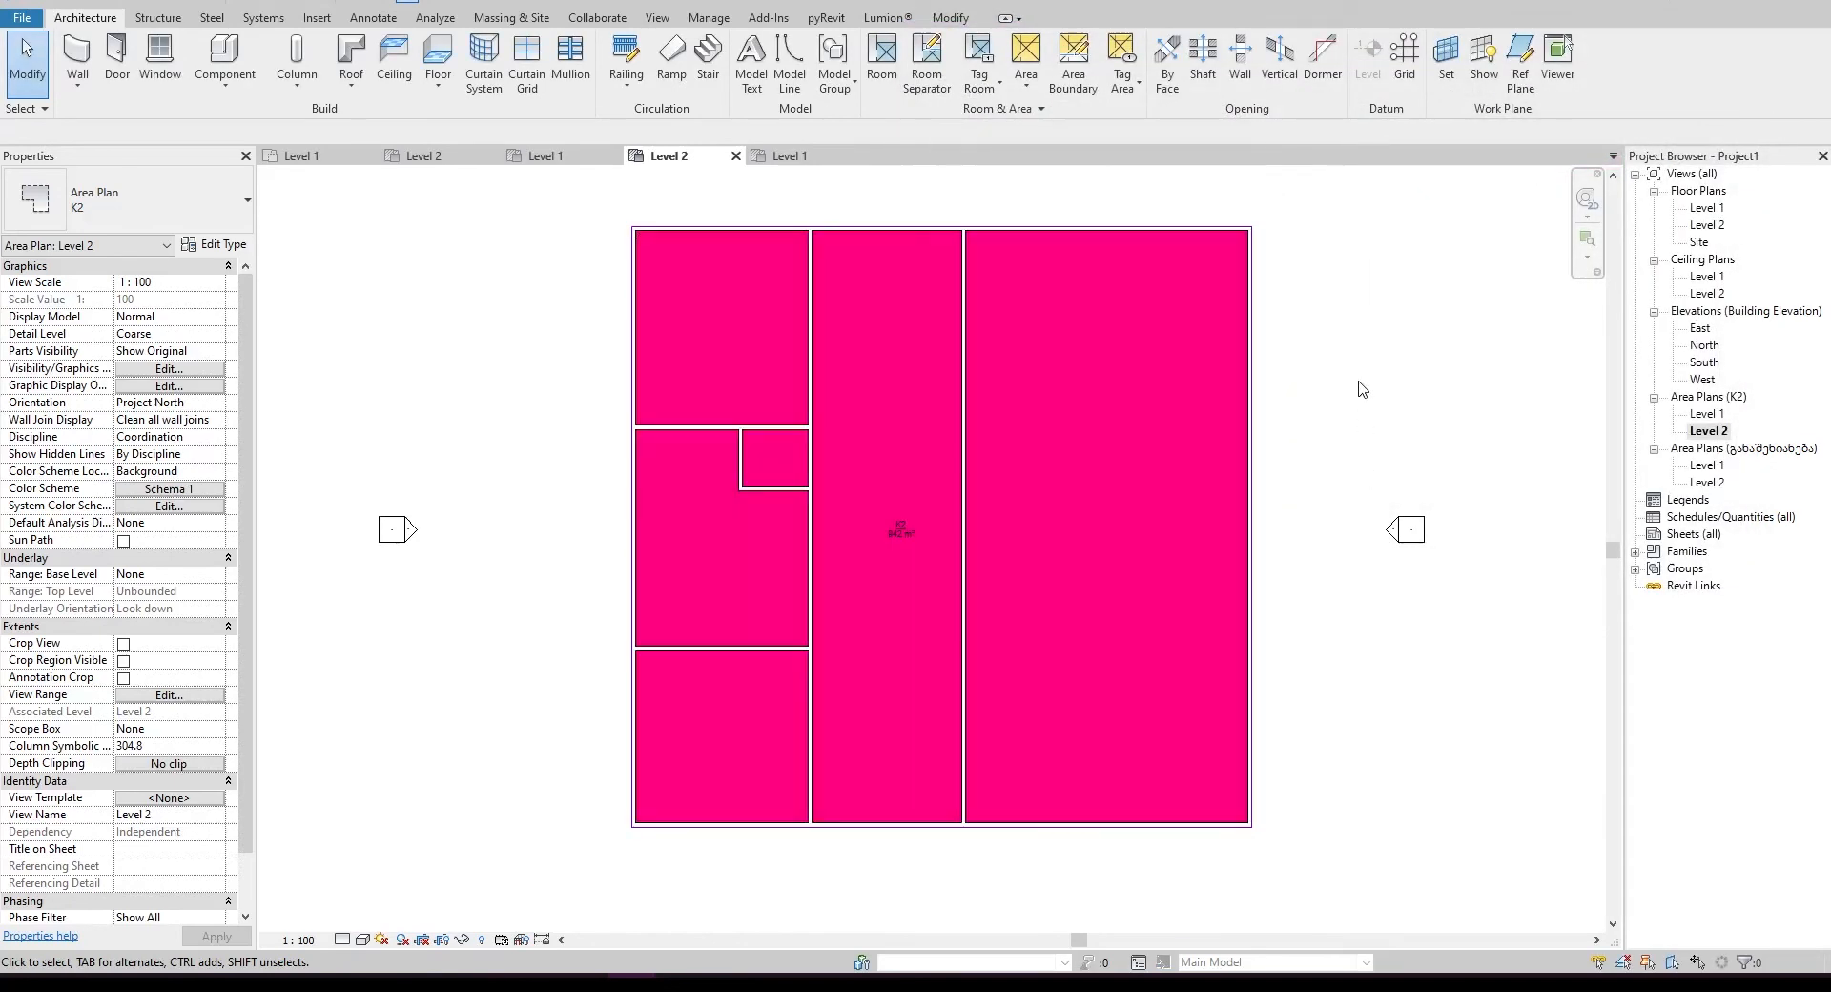
middle_drag(1012, 528, 997, 514)
middle_drag(910, 326, 899, 331)
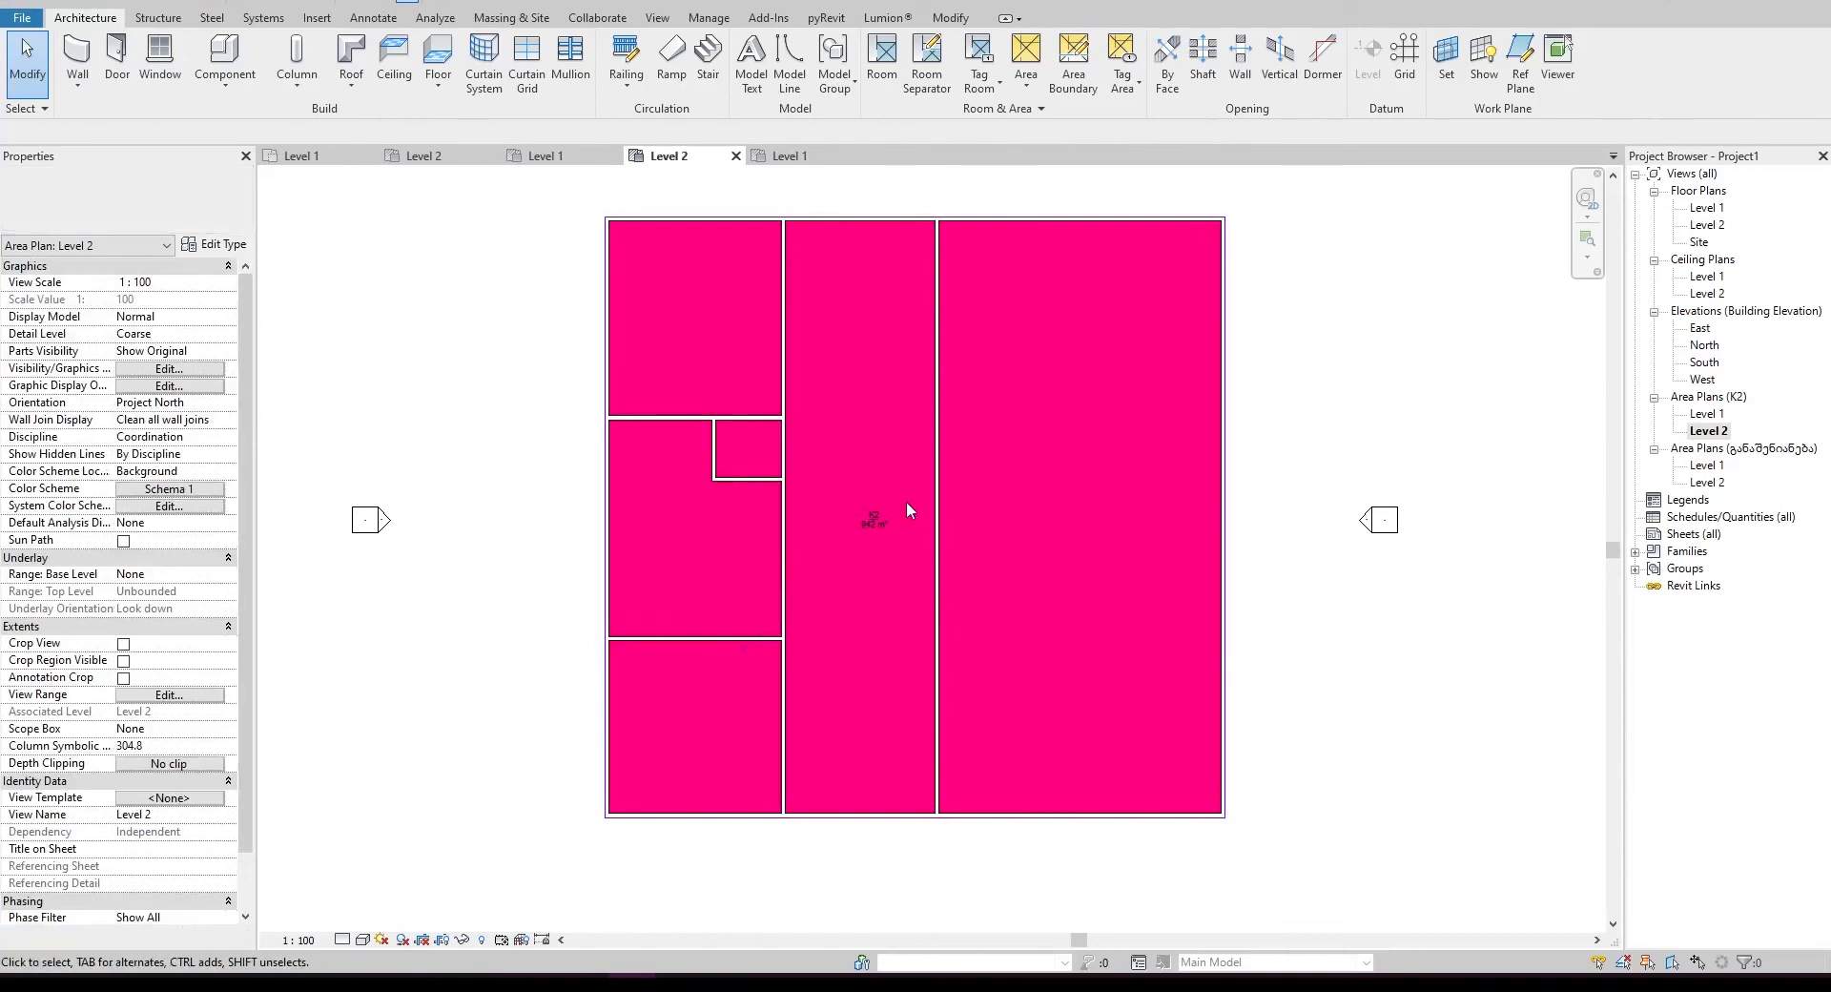
- Open the Level 1 K2 area plan and apply the Schema 1 color scheme to it
click(1697, 414)
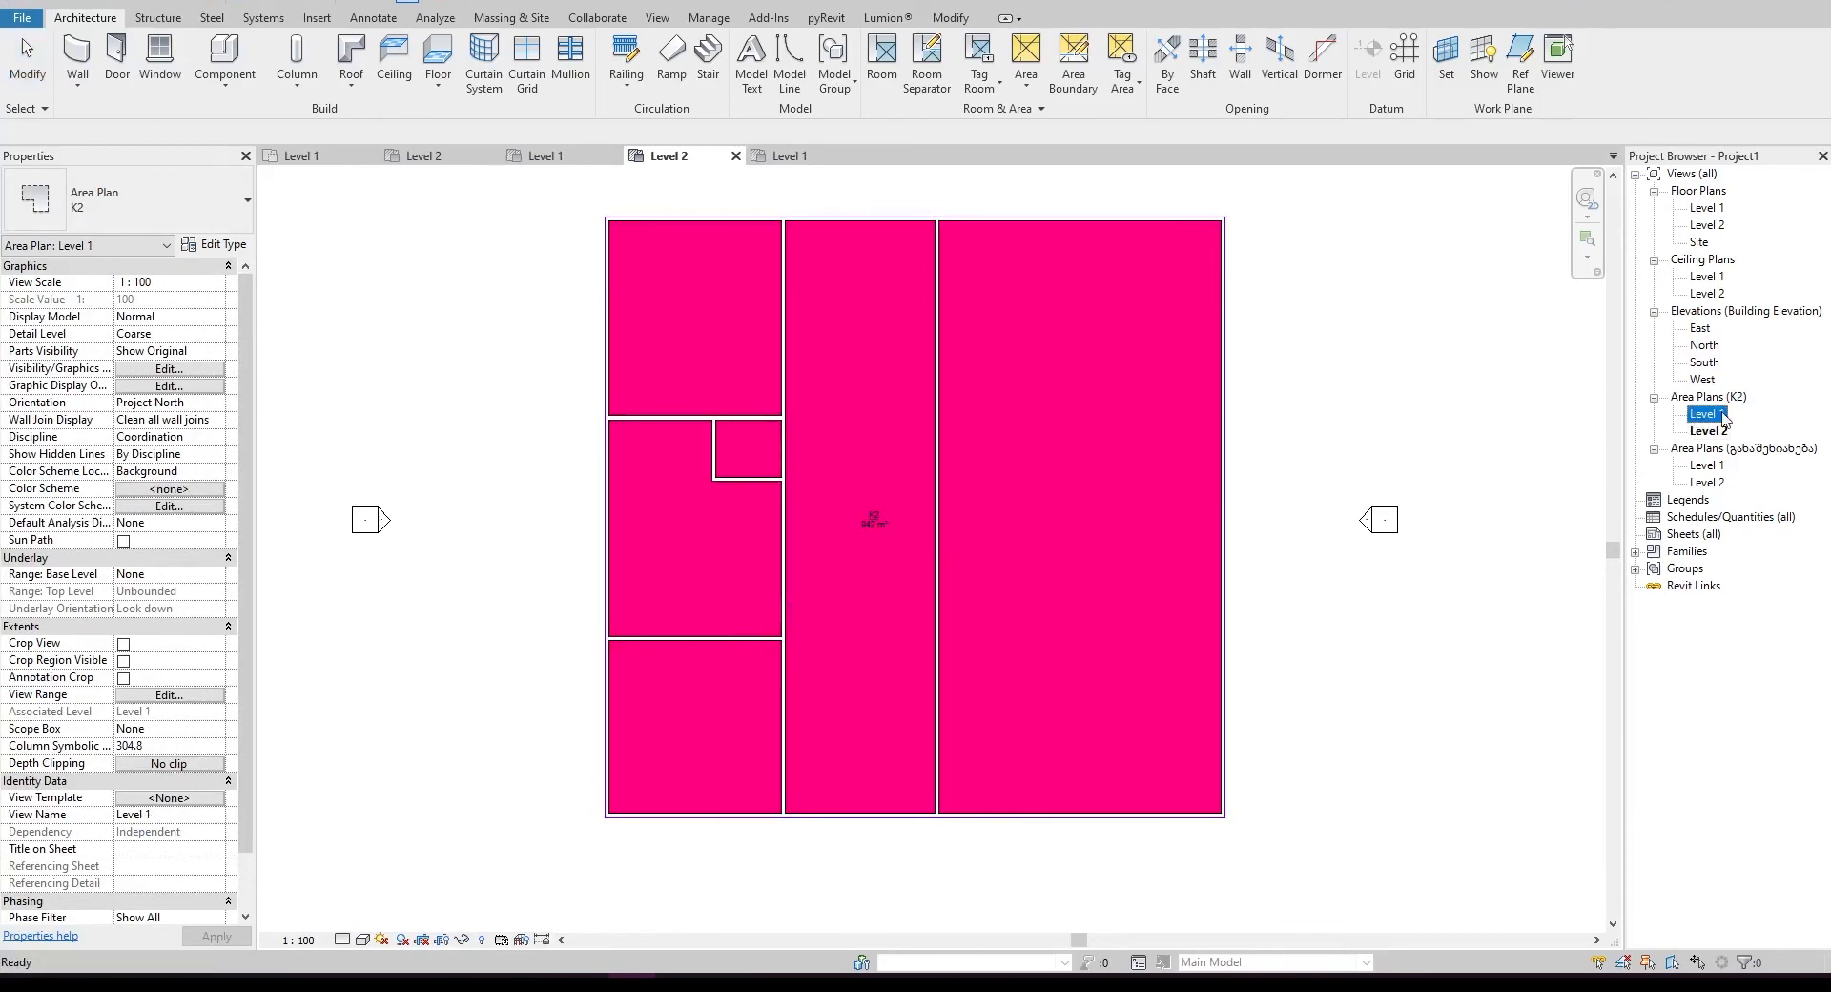
double_click(1709, 416)
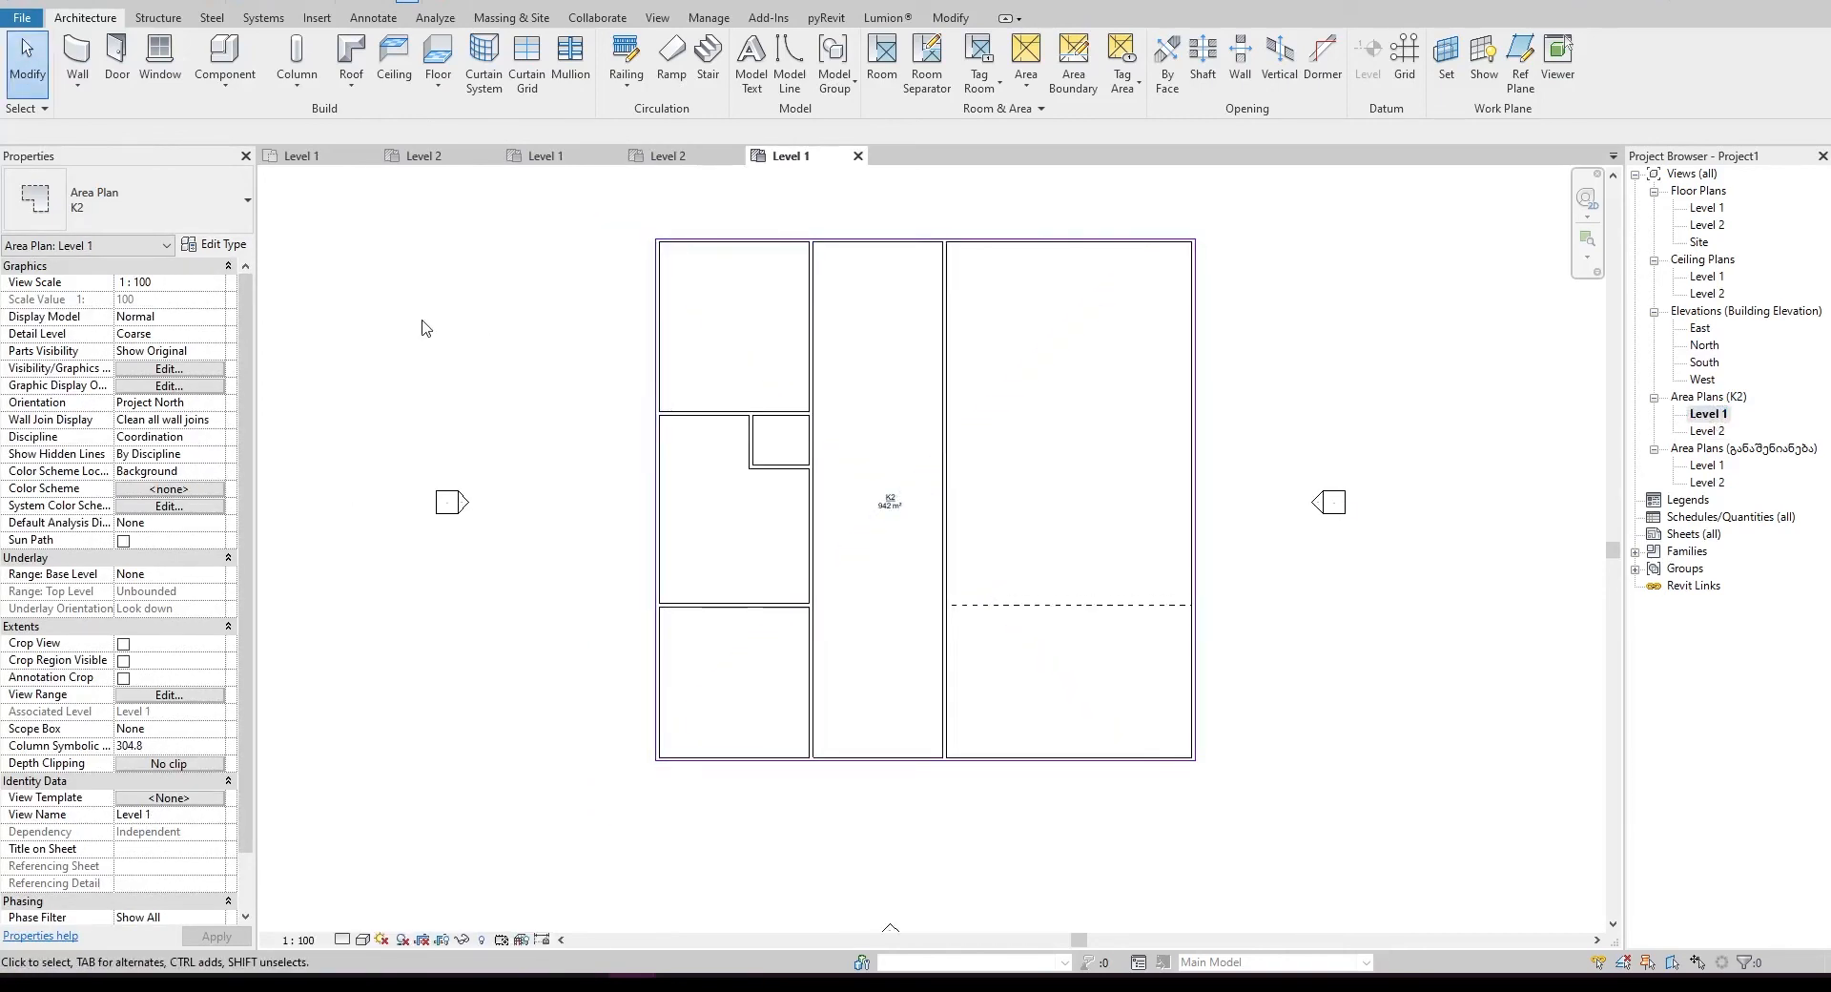
click(169, 489)
click(955, 152)
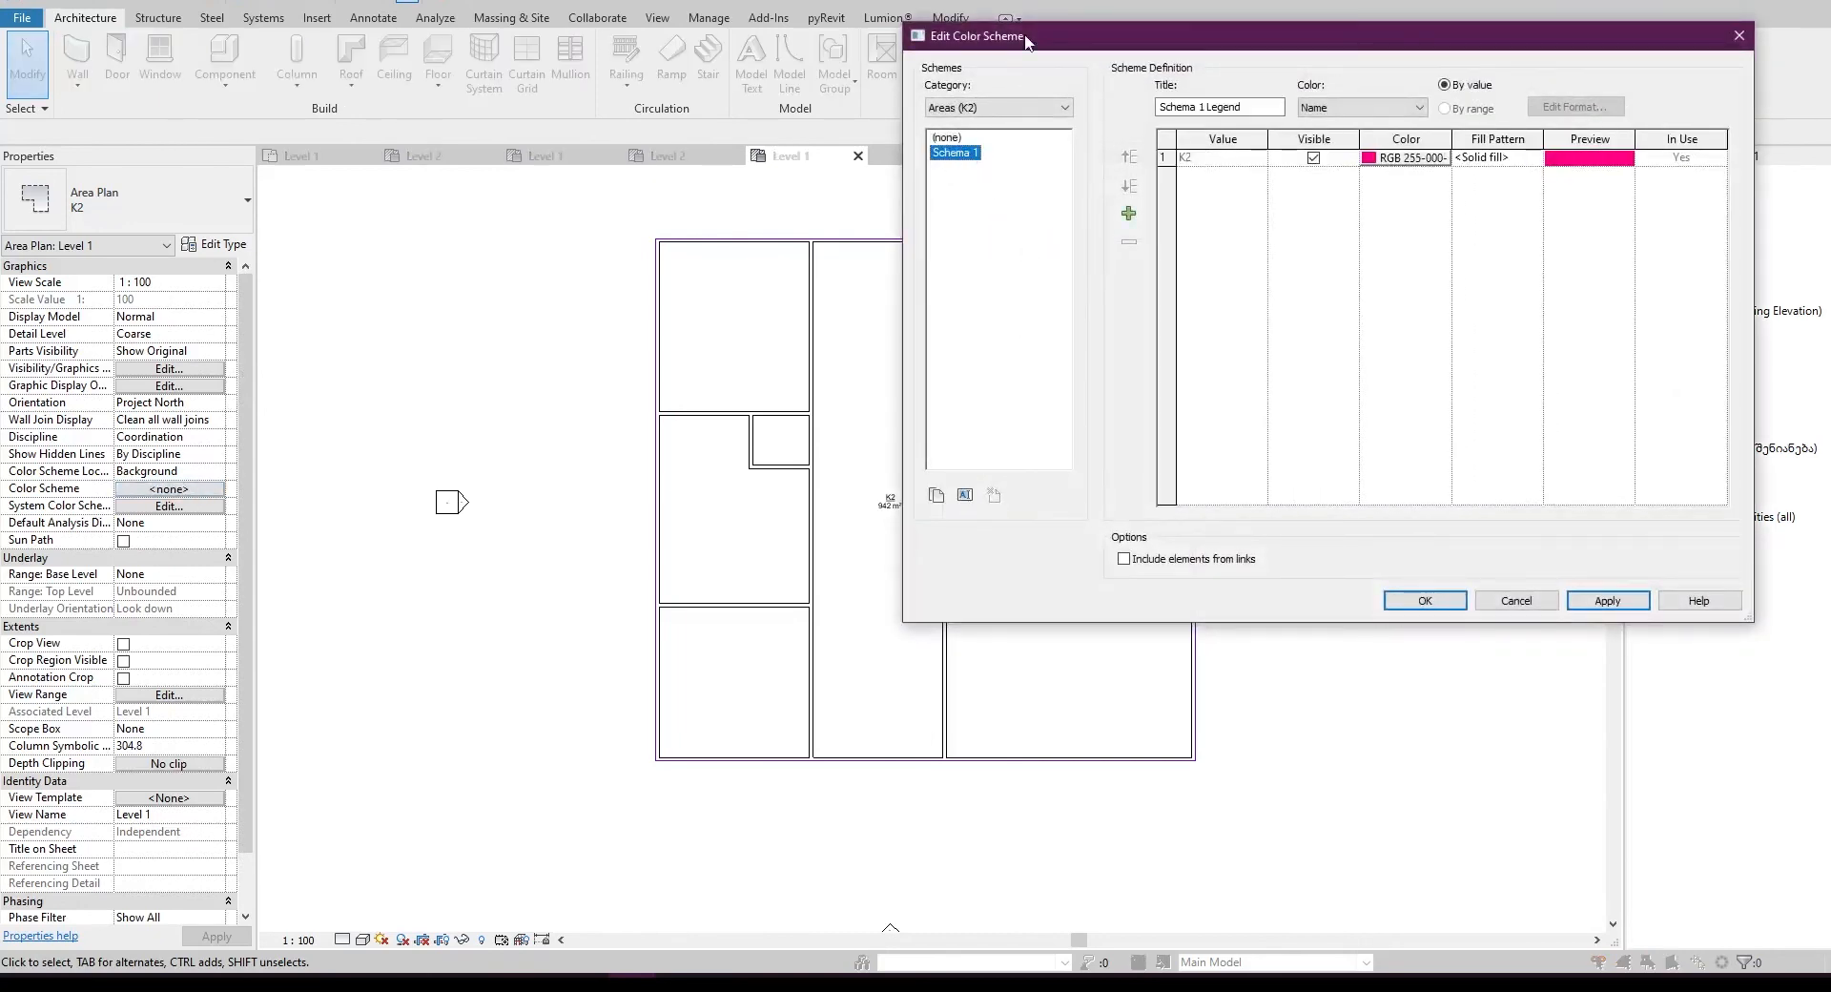
drag(1029, 53, 931, 57)
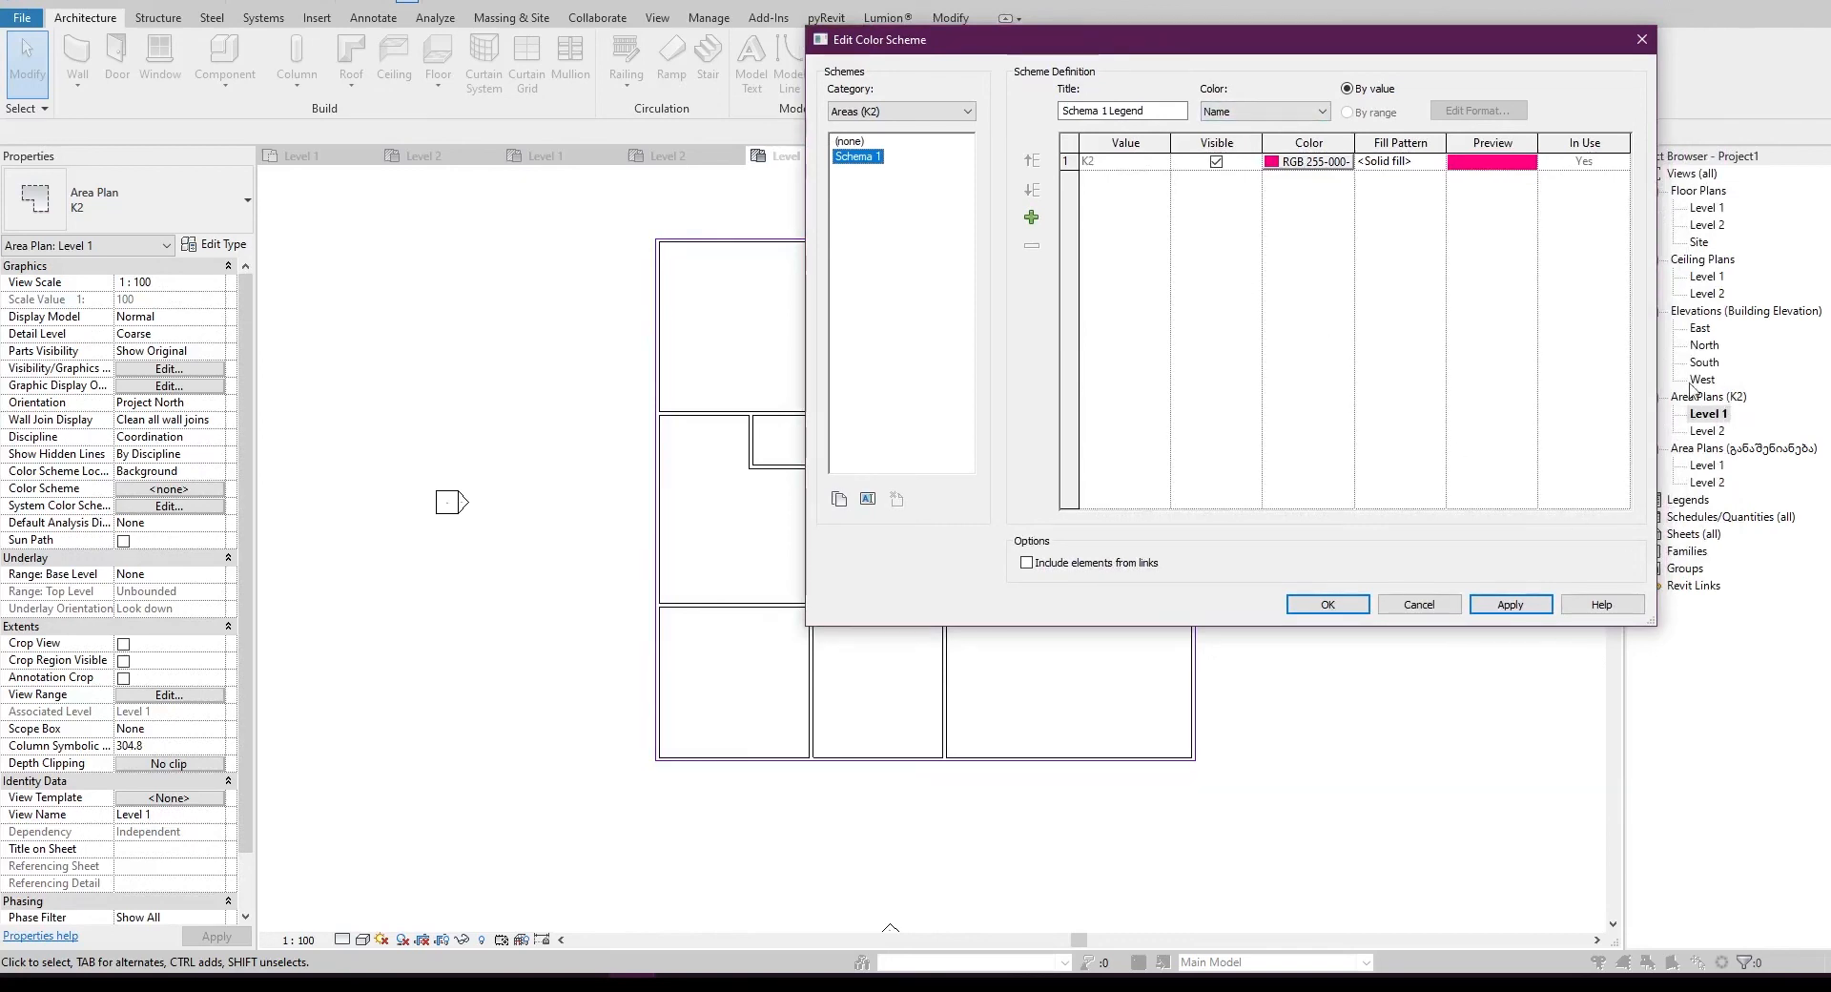
drag(1318, 38, 1281, 598)
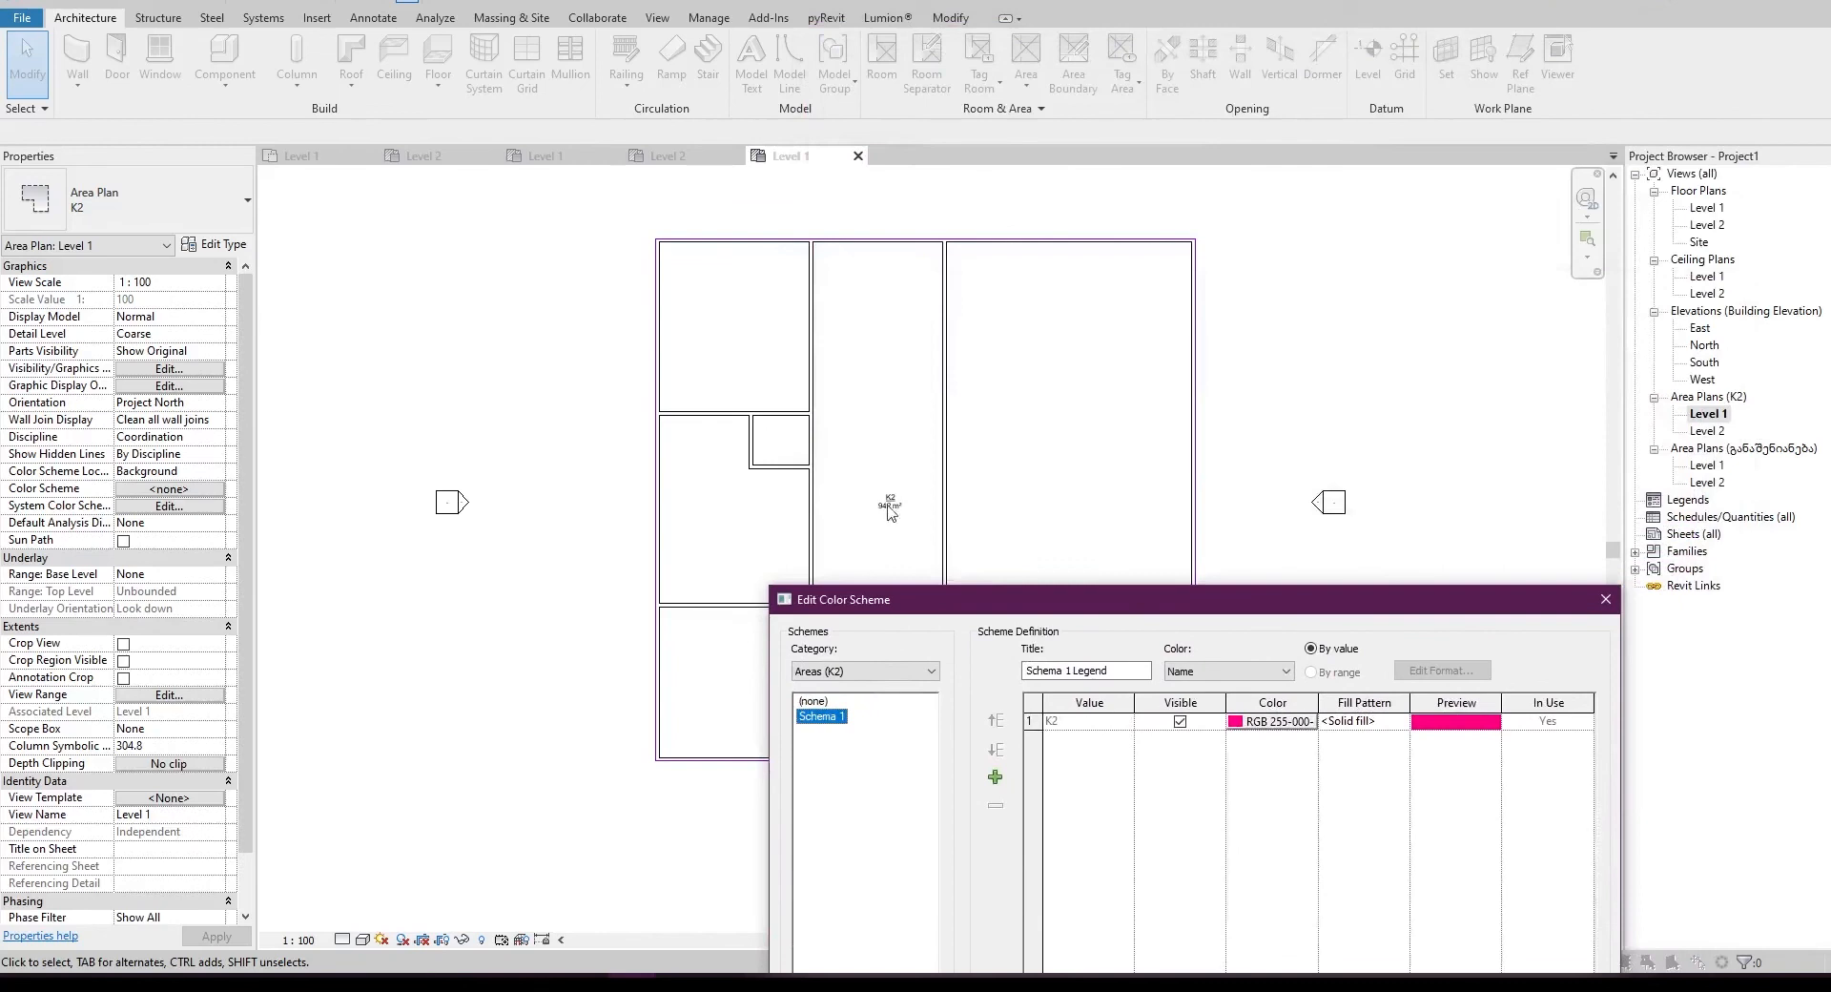
drag(1072, 598, 1132, 181)
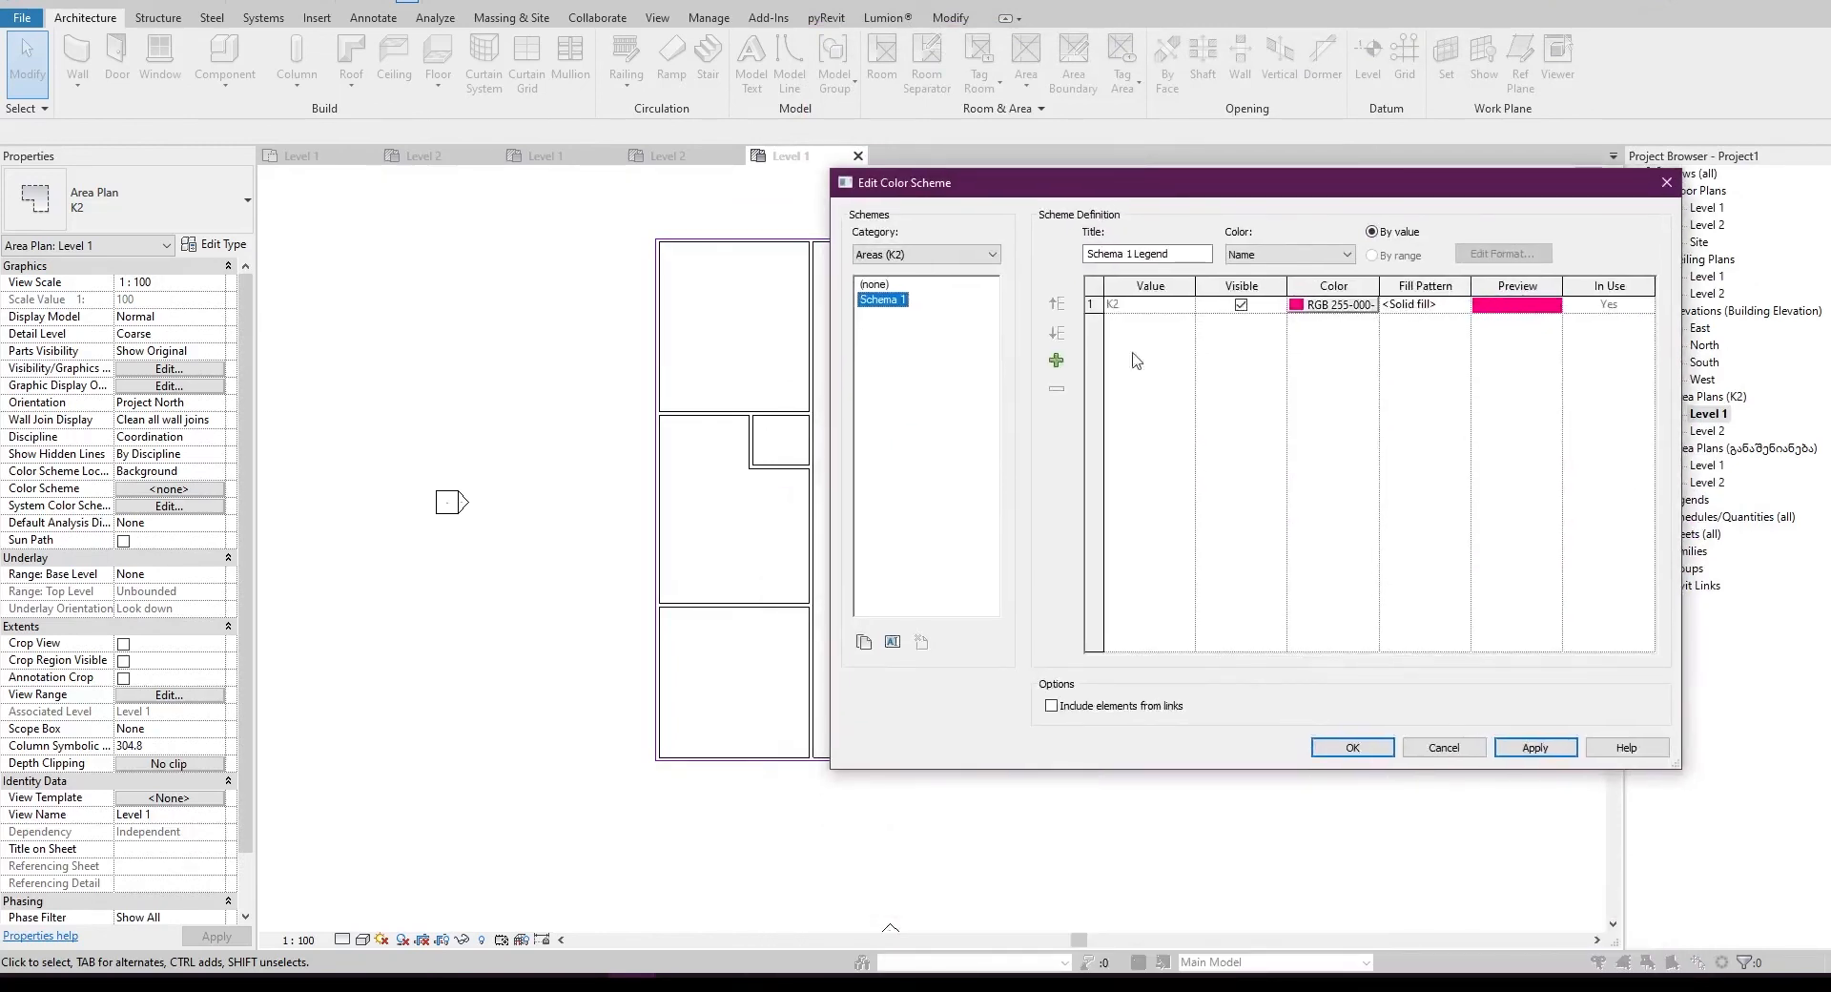
drag(1127, 202, 1253, 66)
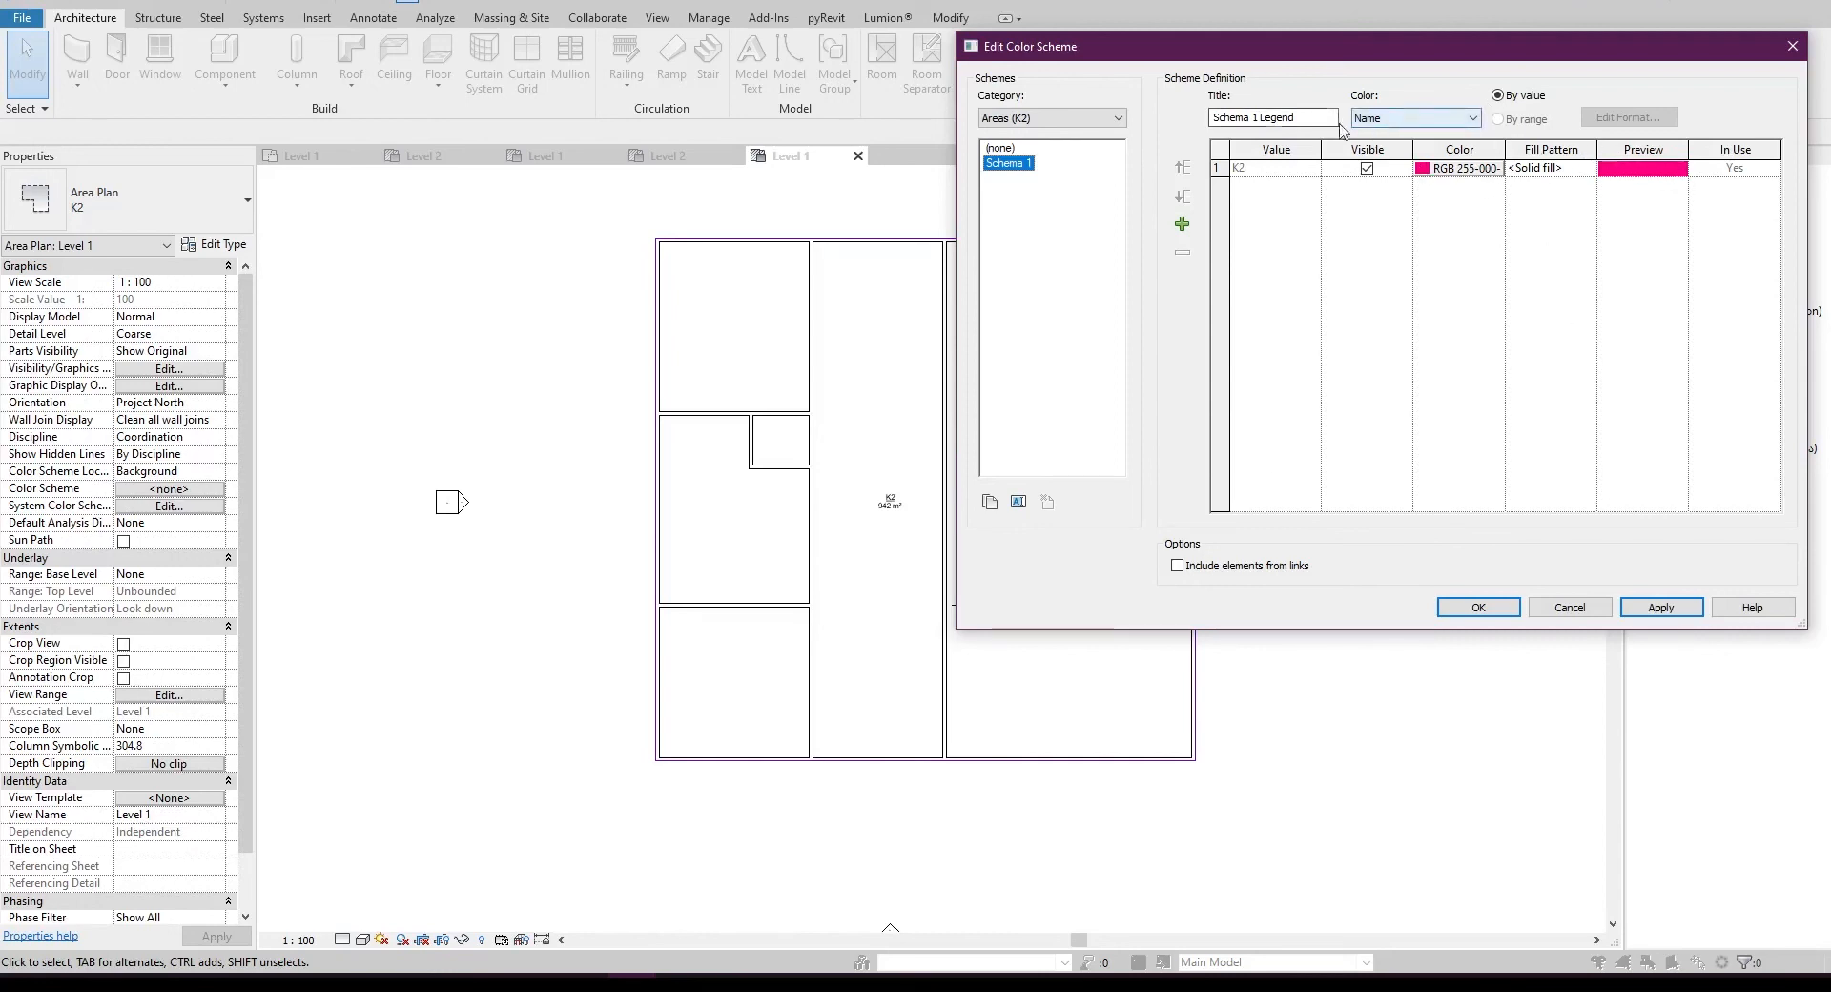
click(1478, 608)
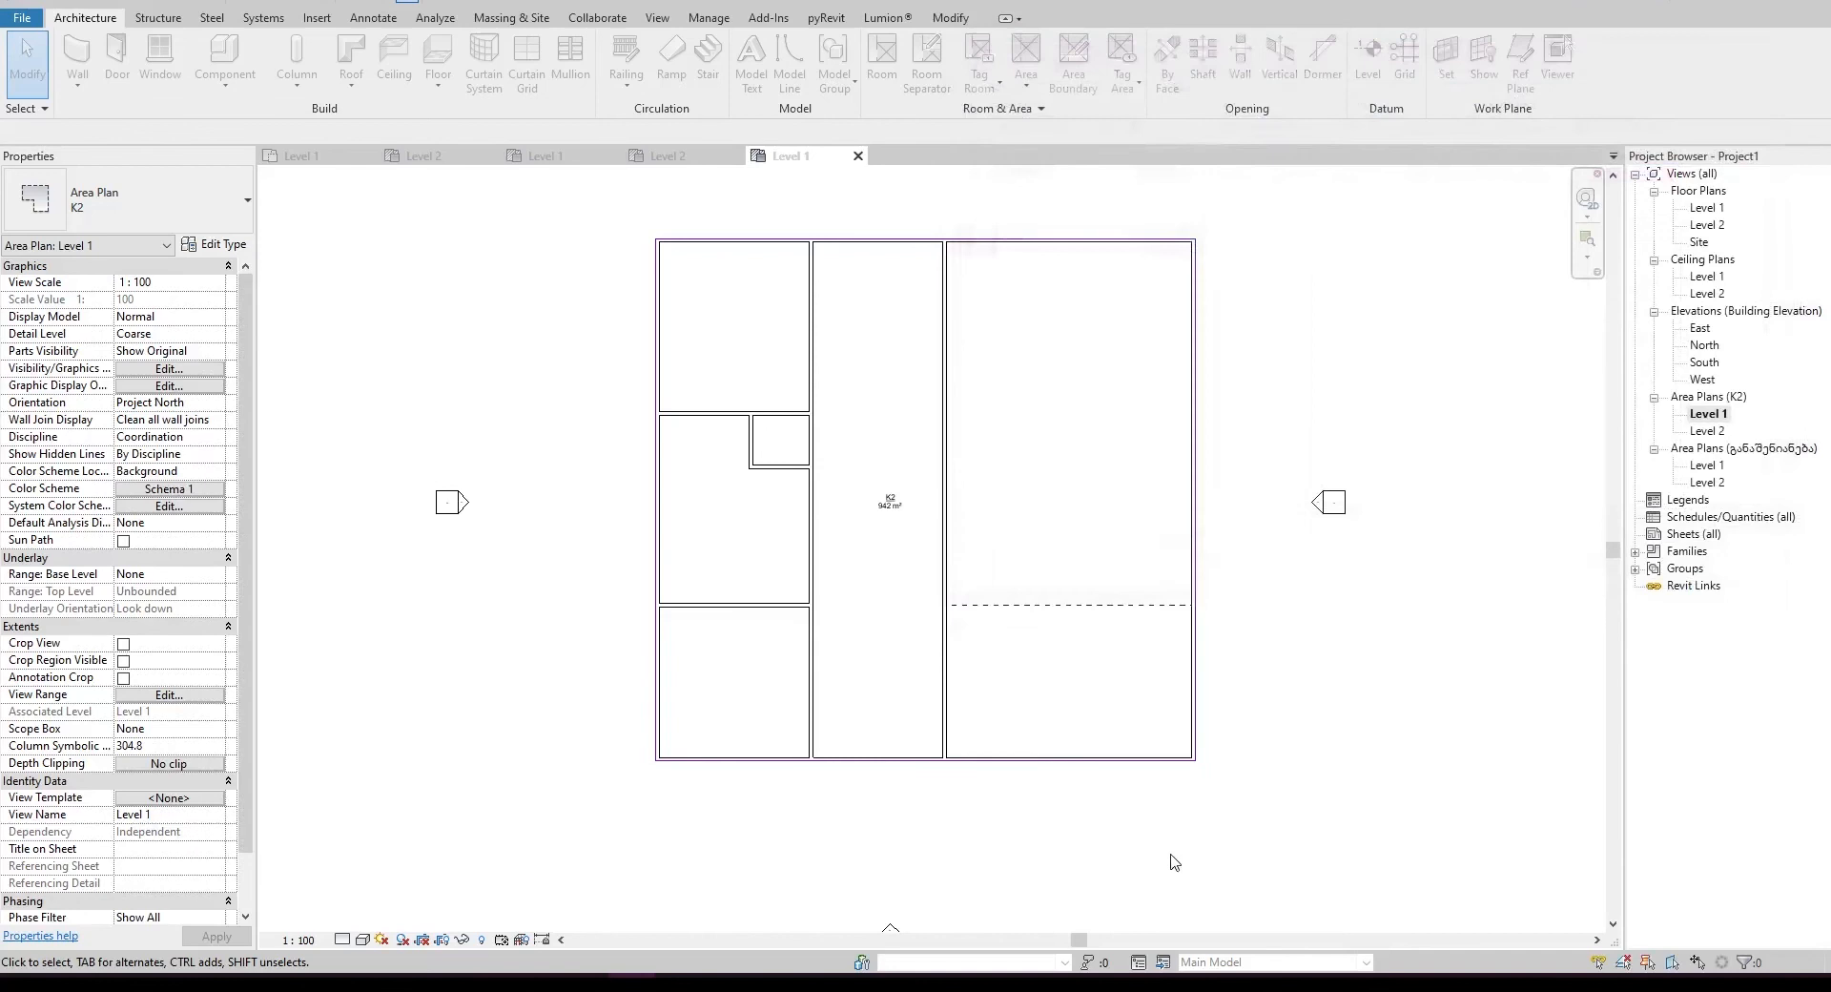
middle_drag(1111, 751, 1026, 771)
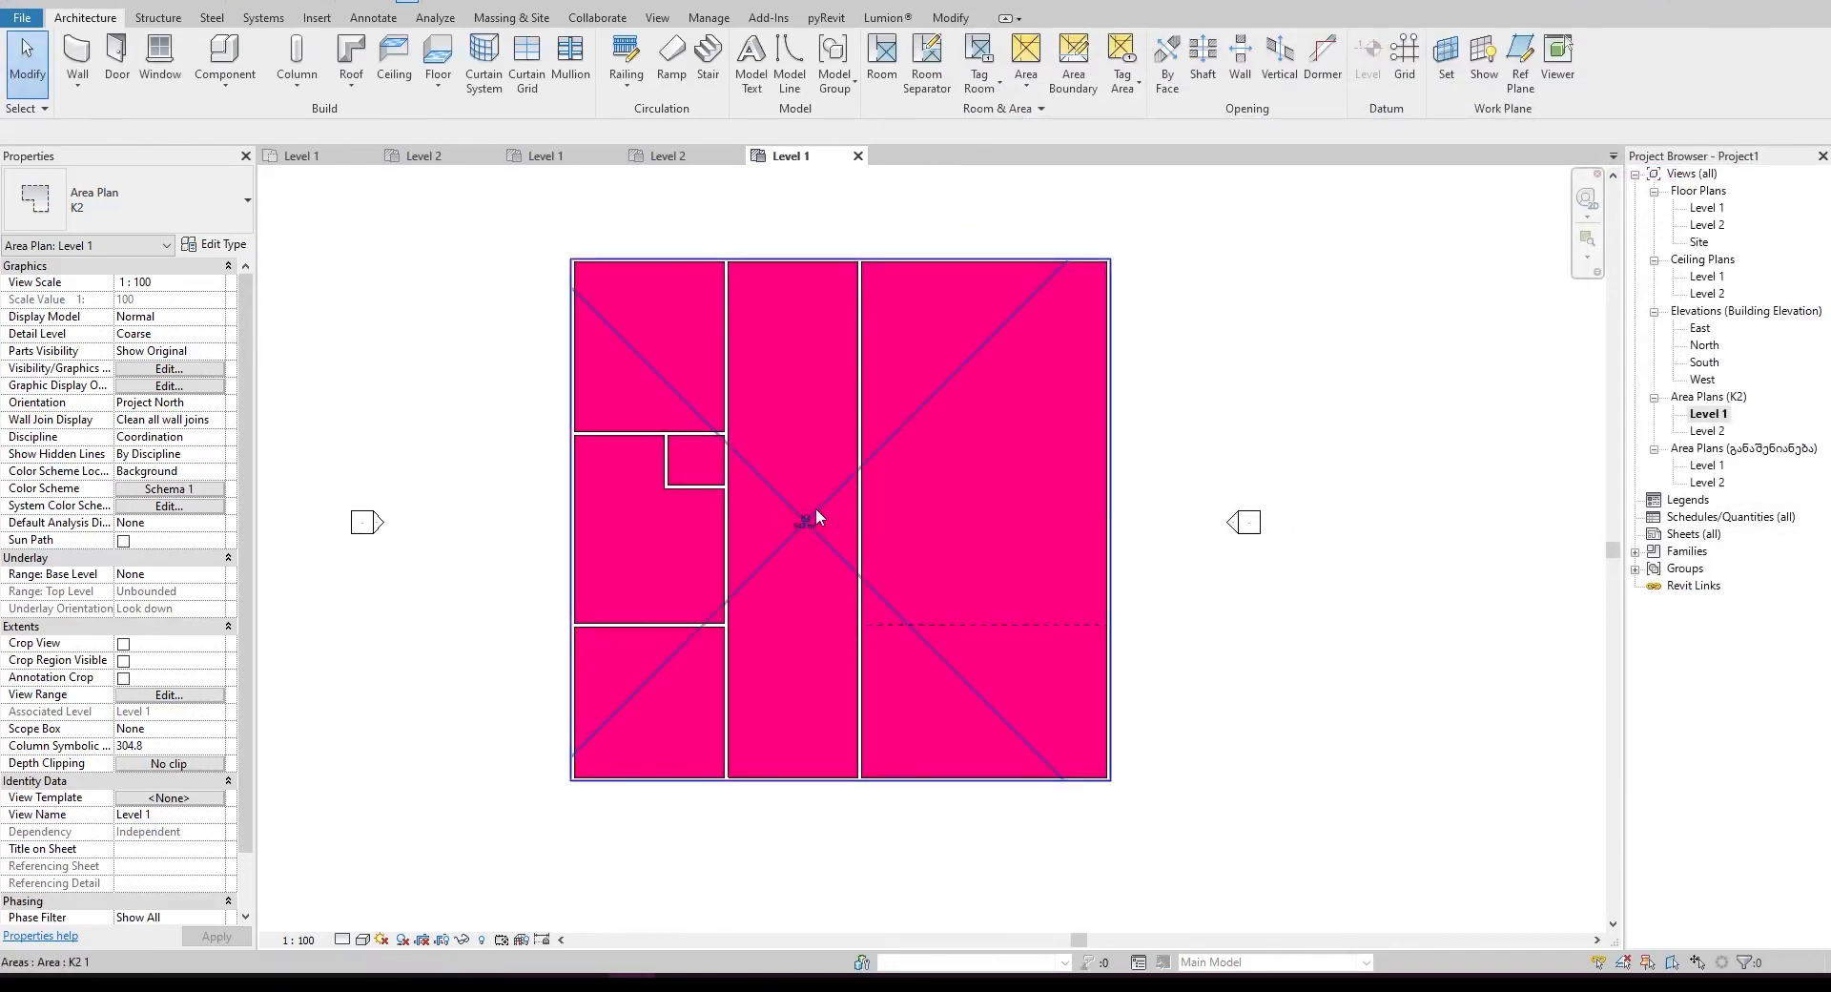
- Open the additional Room & Area options
click(1041, 107)
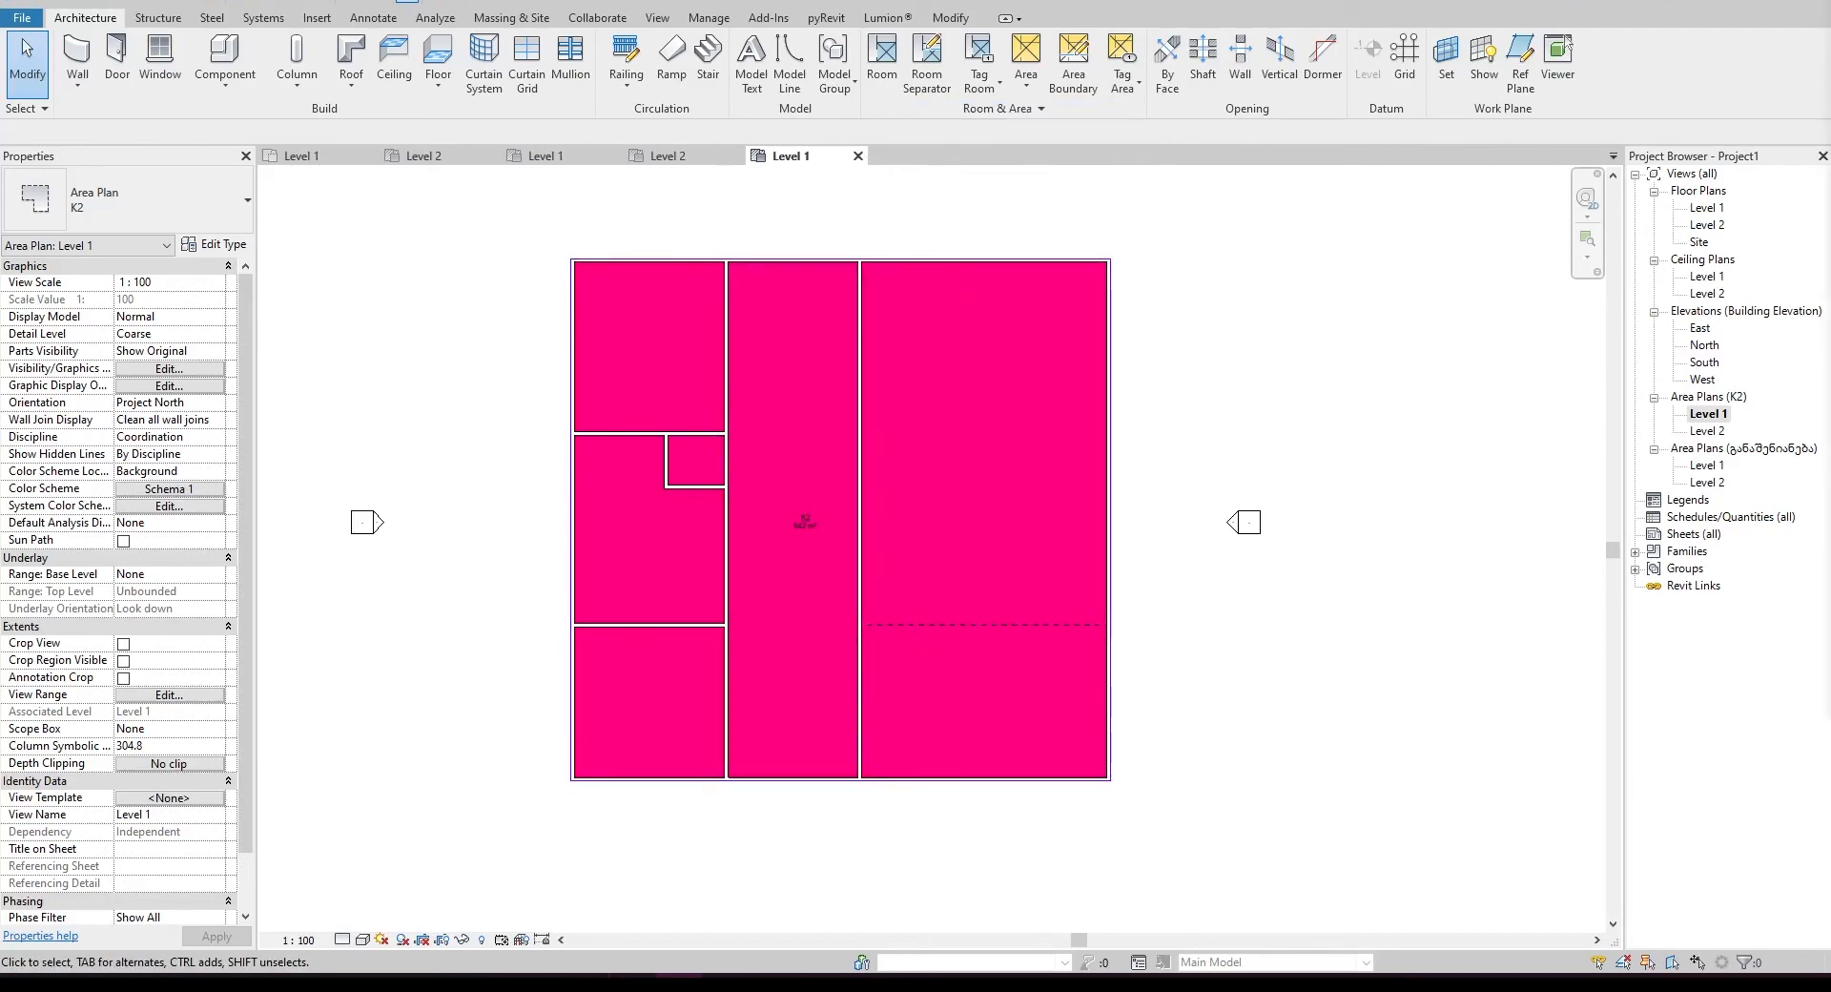